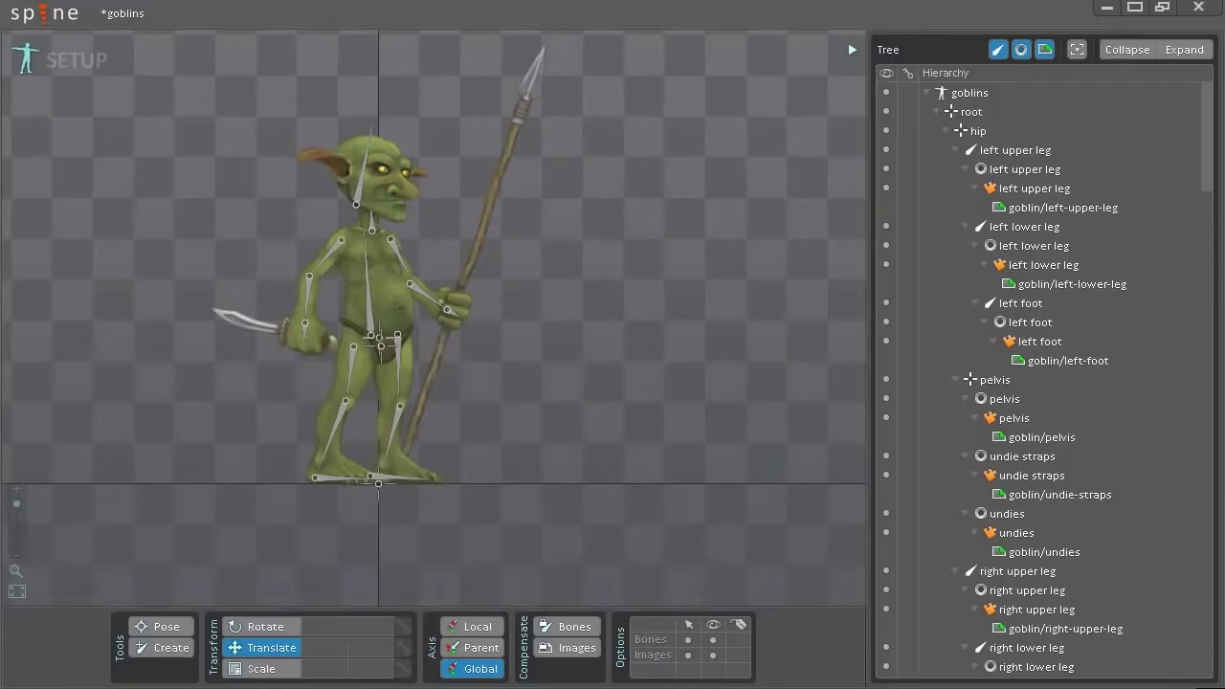
# - Cycle through the transform tools and activate the Pose tool
pyautogui.press('x')
pyautogui.press('c')
pyautogui.press('v')
pyautogui.press('b')
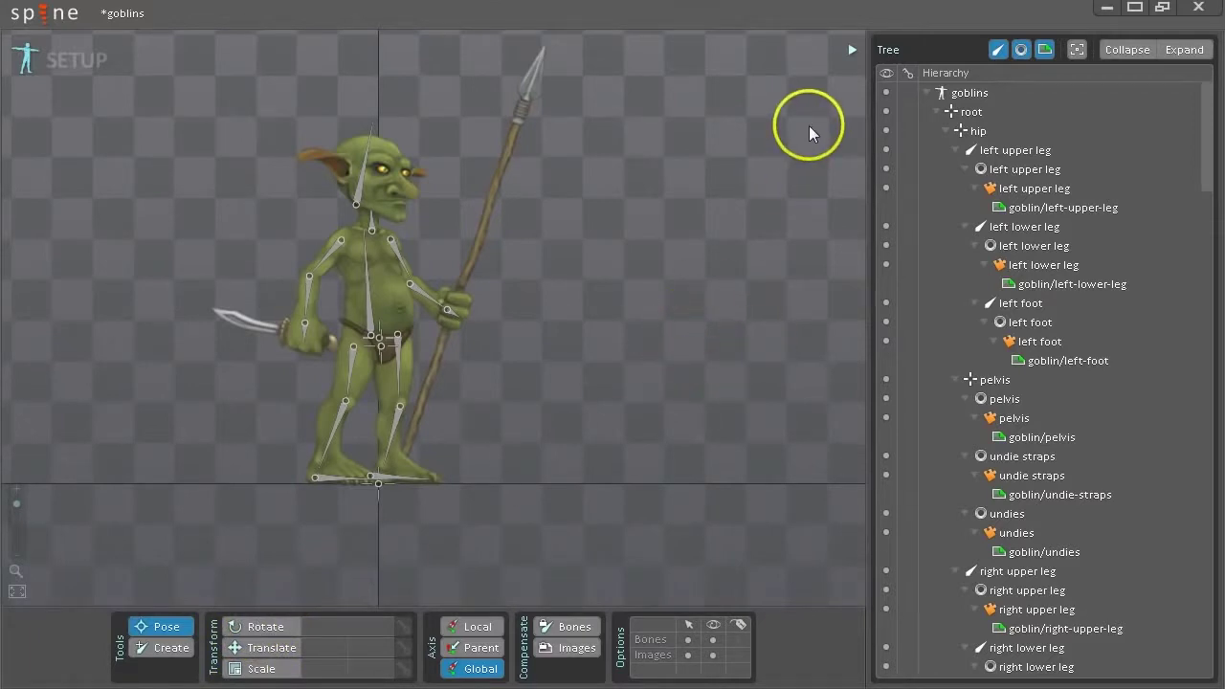
# - Collapse and re-expand the whole goblins hierarchy, selecting the left upper leg bone along the way
pyautogui.moveTo(866, 60)
pyautogui.mouseDown()
pyautogui.moveTo(748, 60)
pyautogui.moveTo(906, 50)
pyautogui.moveTo(820, 55)
pyautogui.moveTo(816, 67)
pyautogui.moveTo(871, 63)
pyautogui.mouseUp()
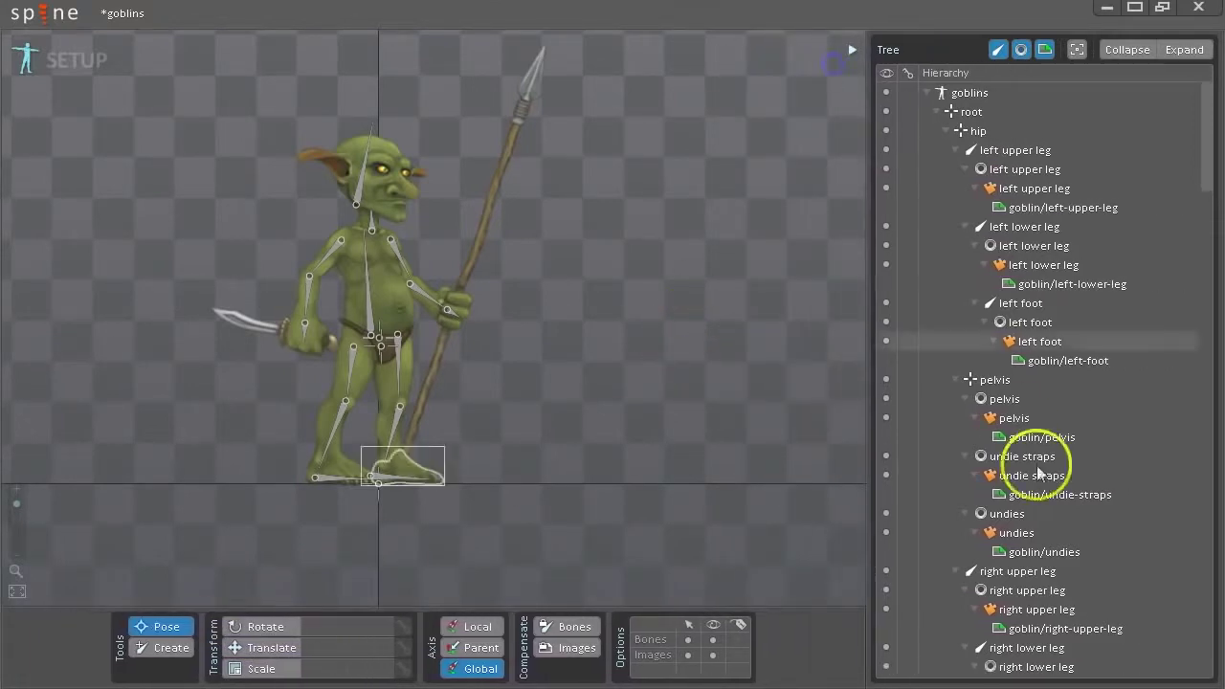
pyautogui.click(1129, 55)
pyautogui.click(1190, 55)
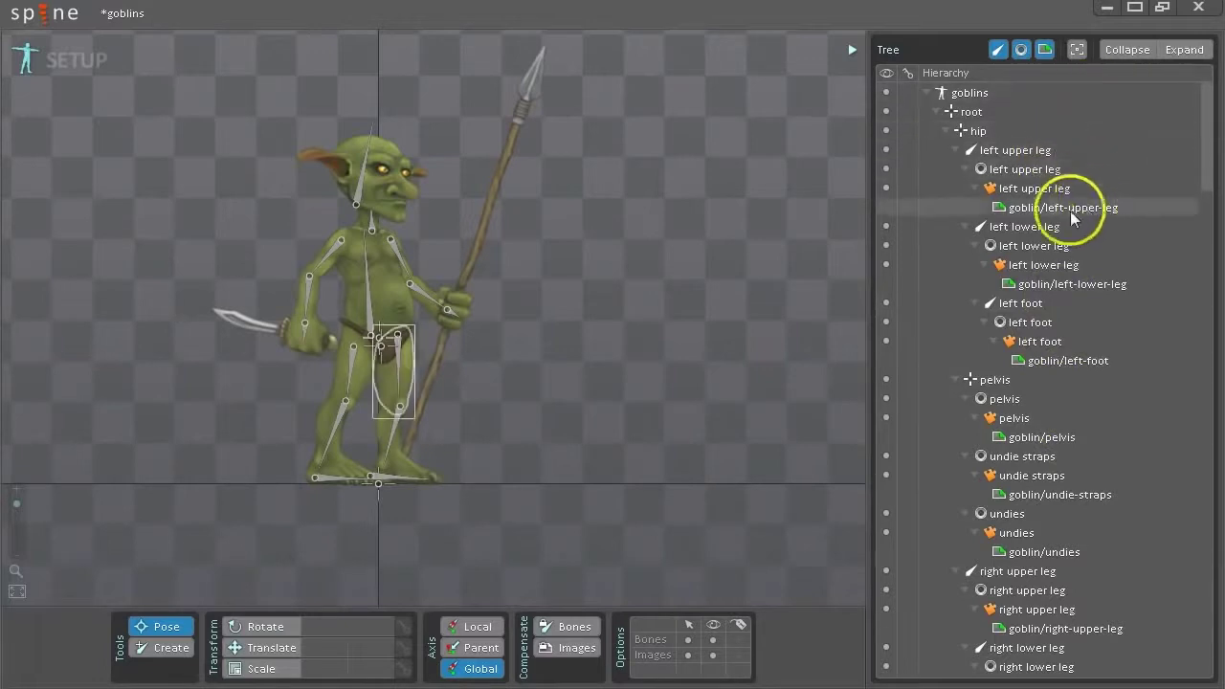
pyautogui.click(1024, 144)
pyautogui.click(1129, 52)
pyautogui.click(1166, 52)
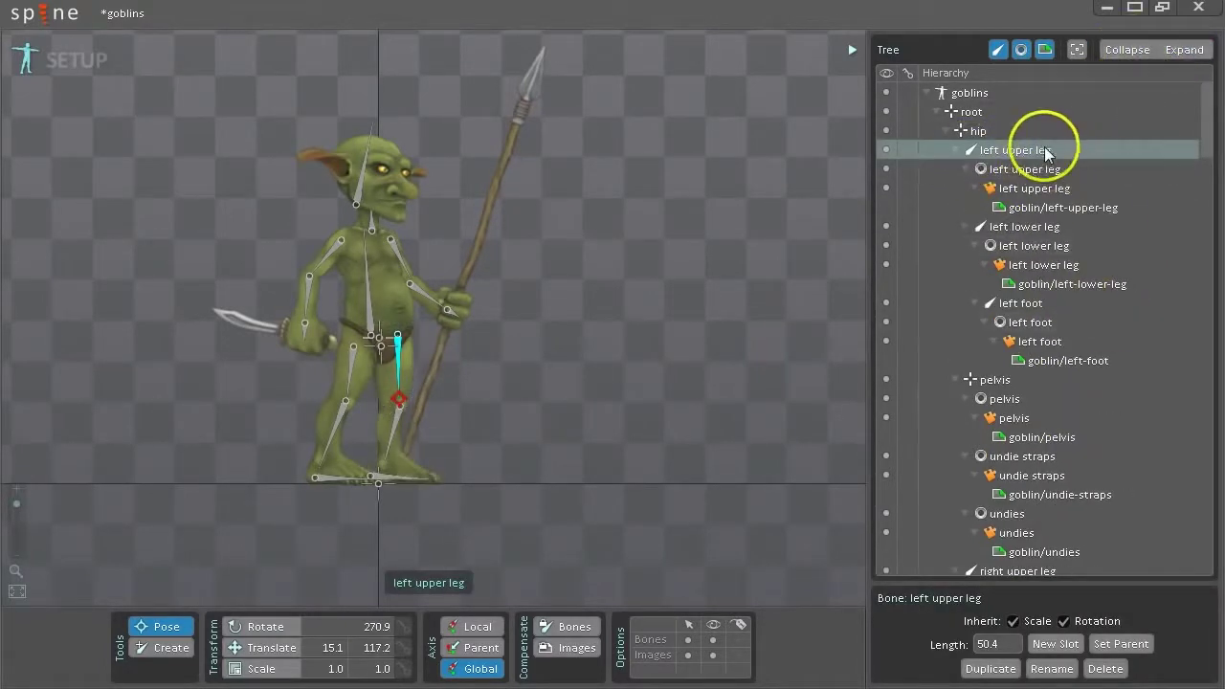
# - Fold and unfold individual branches of the hierarchy, including the root bone and the left upper leg
pyautogui.doubleClick(1017, 151)
pyautogui.doubleClick(969, 114)
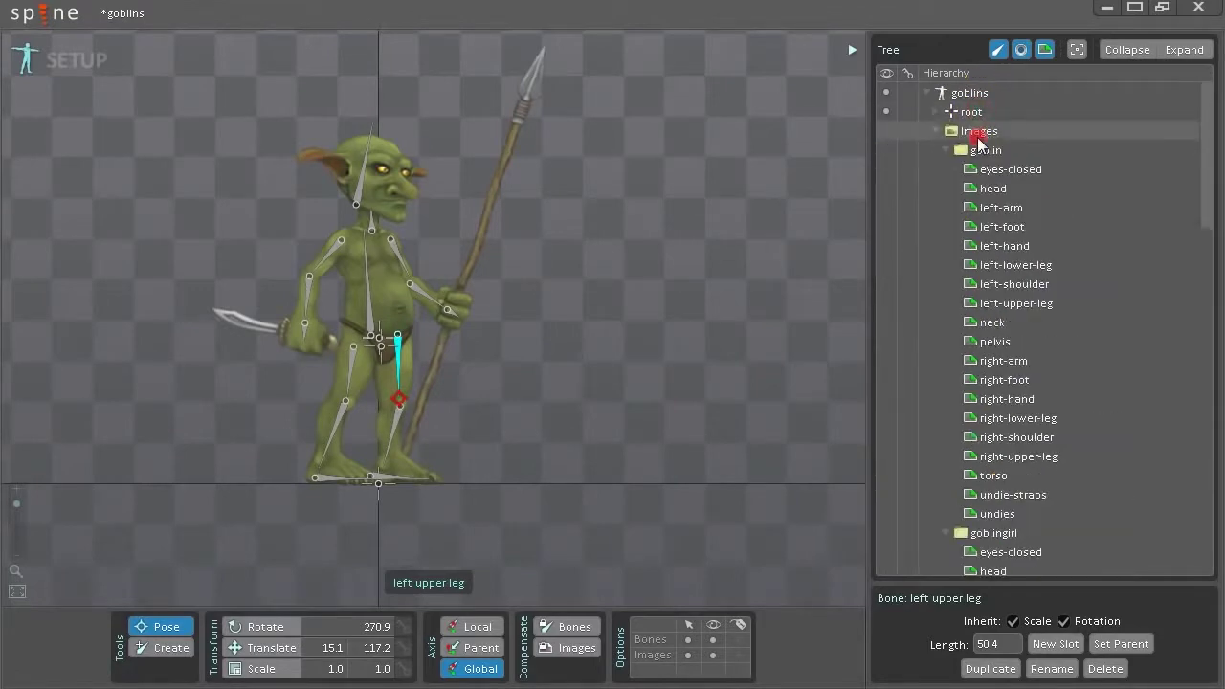
pyautogui.doubleClick(965, 119)
pyautogui.doubleClick(962, 170)
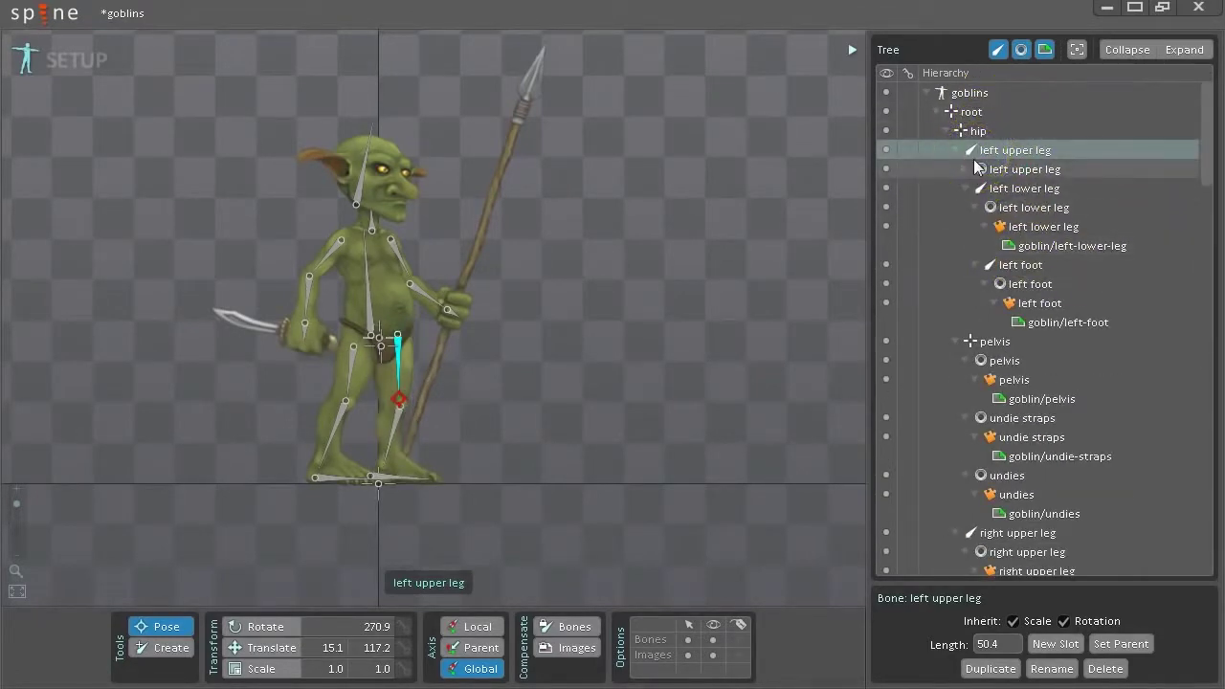
# - Filter the tree to bones only by hiding the slots and attachments
pyautogui.click(1021, 51)
pyautogui.click(1040, 52)
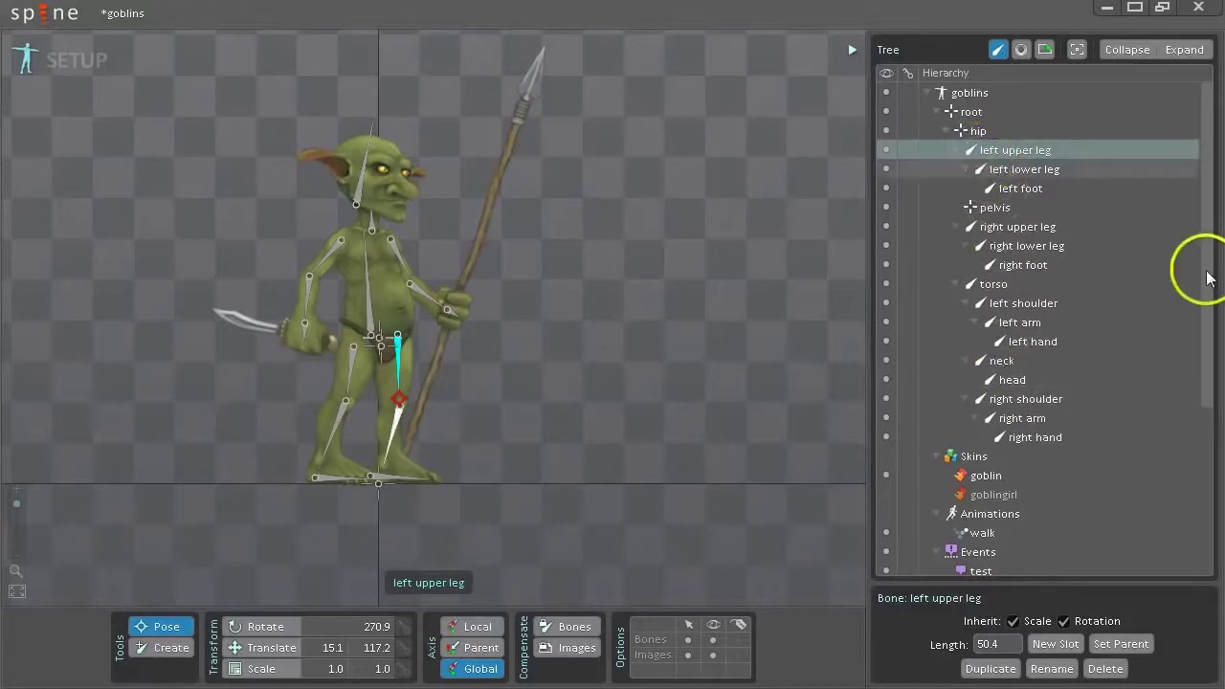
# - Filter the tree to attachments only and expand the Images node
pyautogui.click(998, 50)
pyautogui.click(1046, 50)
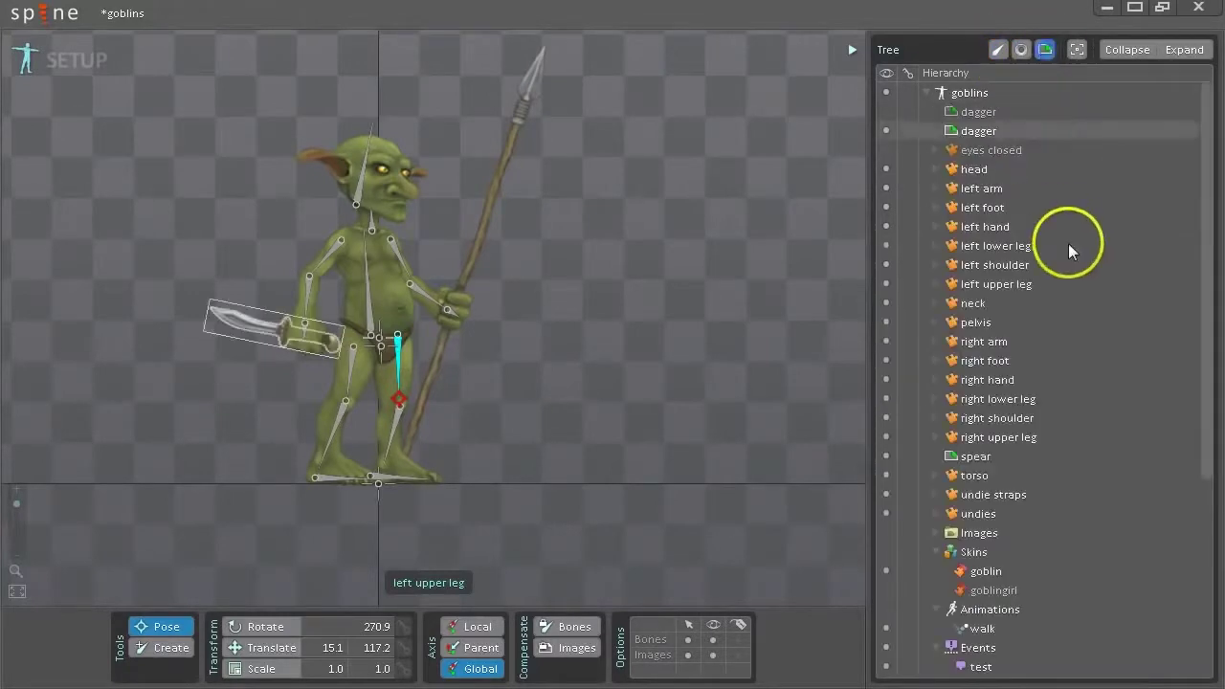
pyautogui.moveTo(1040, 483)
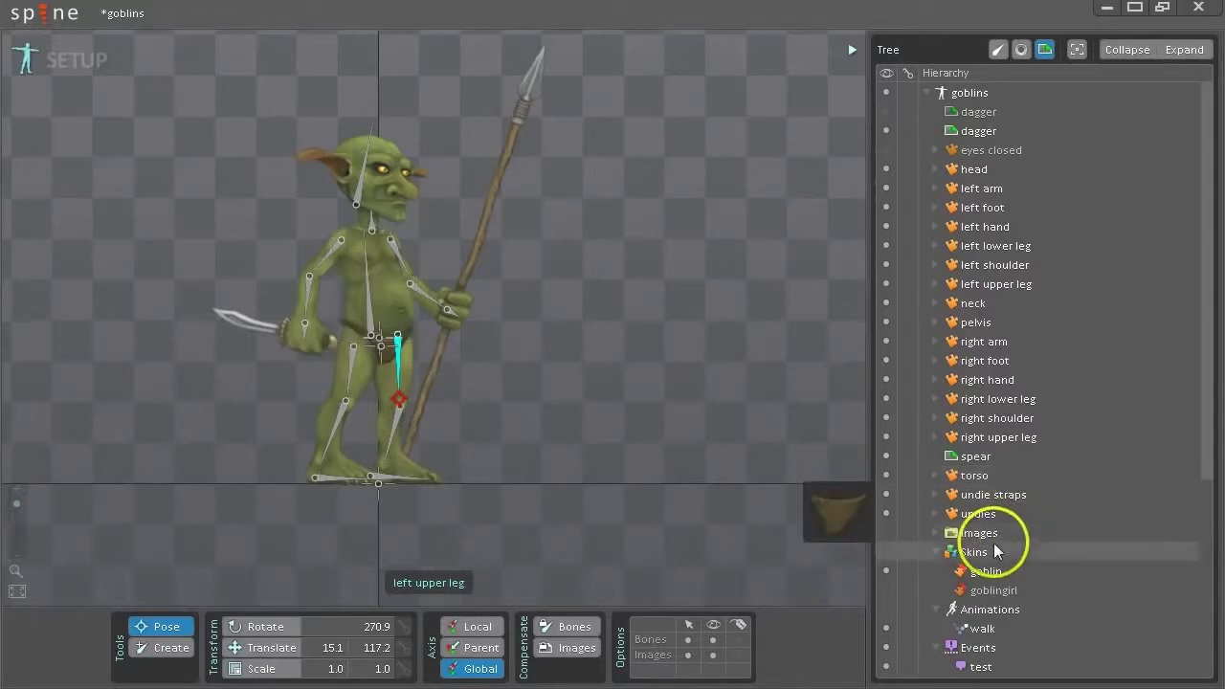
pyautogui.click(937, 533)
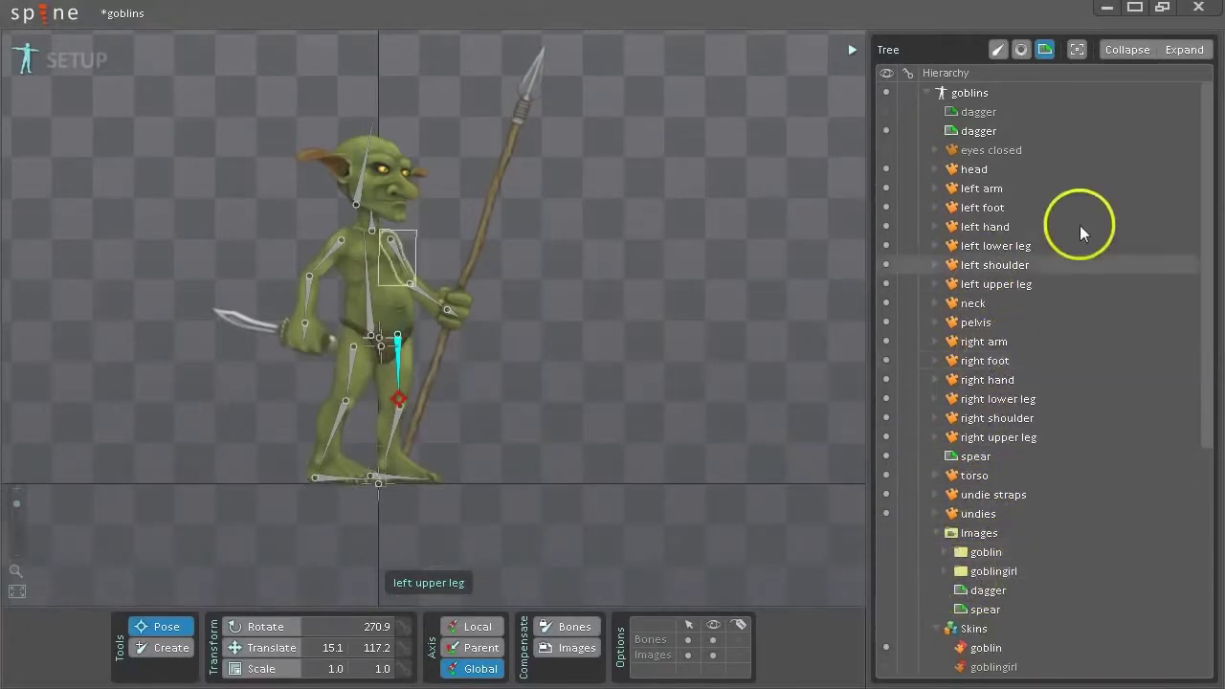
# - Filter the tree to slots only and select the eyes slot
pyautogui.click(1042, 50)
pyautogui.click(1022, 49)
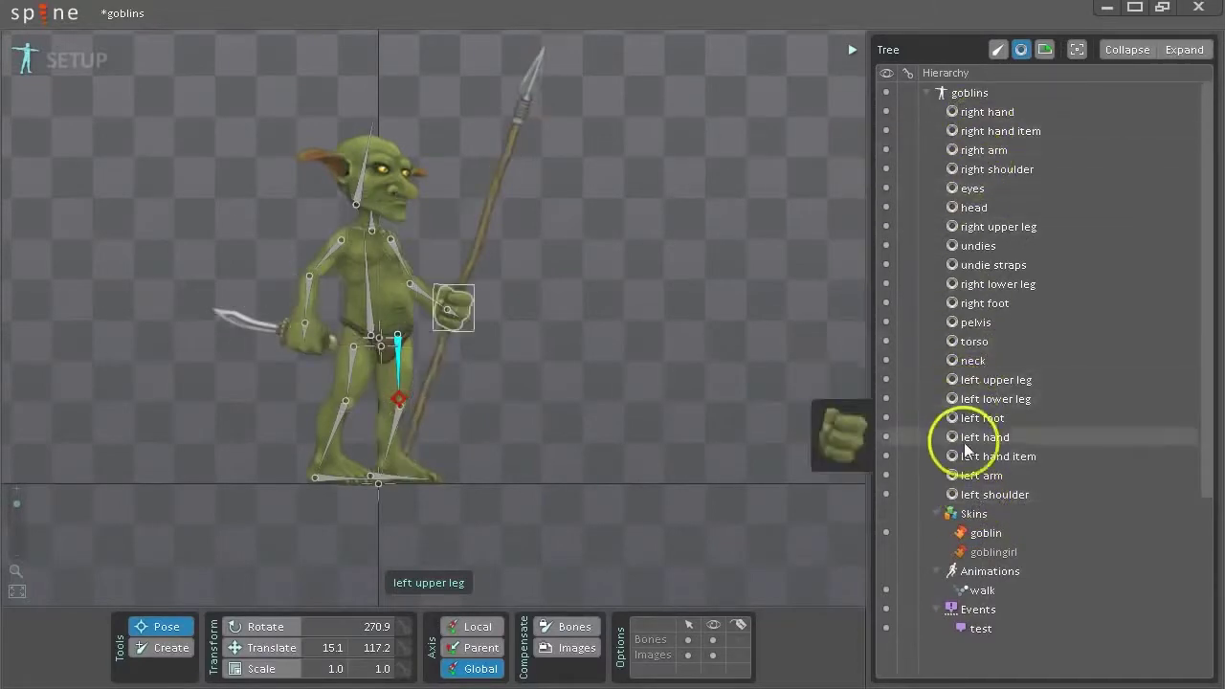
pyautogui.click(977, 191)
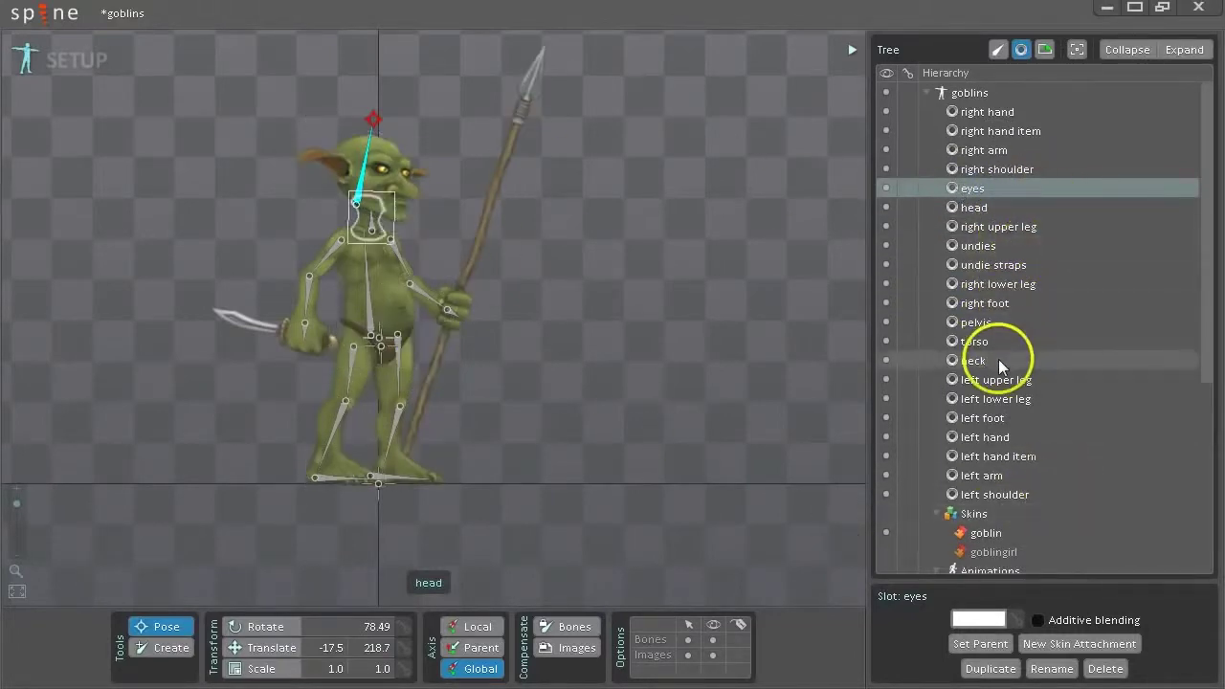
# - Move the right hand item and right shoulder slots together below undies in the draw order, and undo the move
pyautogui.click(991, 132)
pyautogui.keyDown('ctrl'); pyautogui.click(986, 169); pyautogui.keyUp('ctrl')
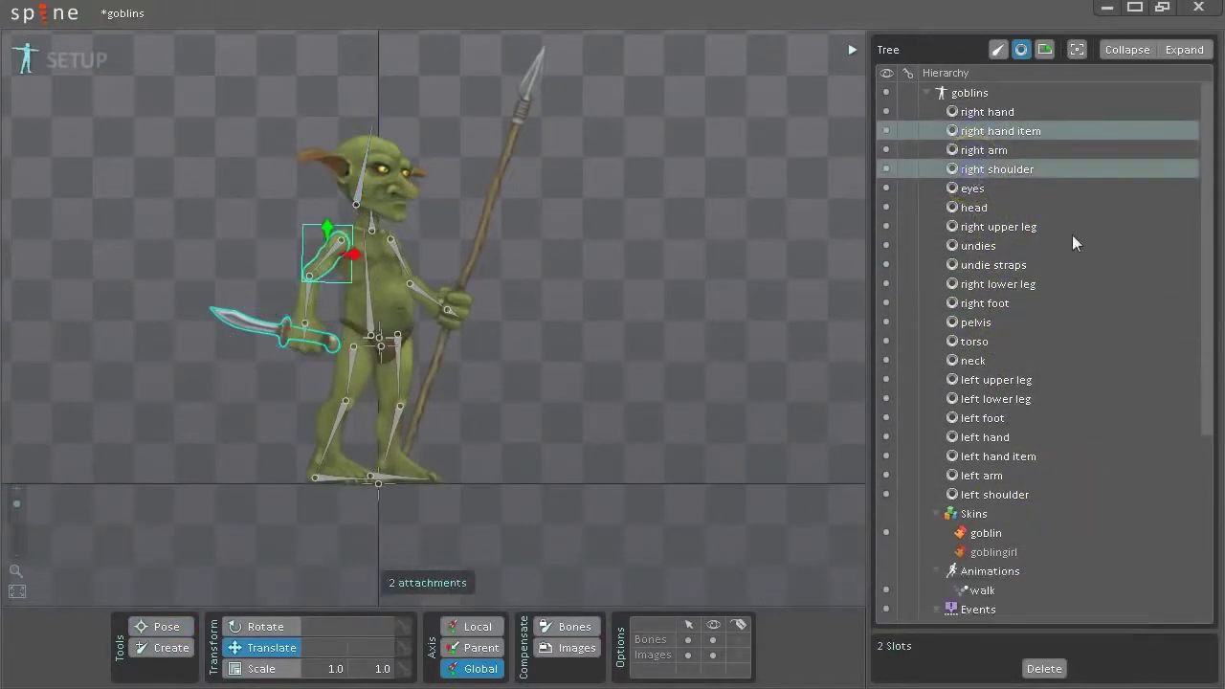
pyautogui.moveTo(946, 168); pyautogui.dragTo(978, 253)
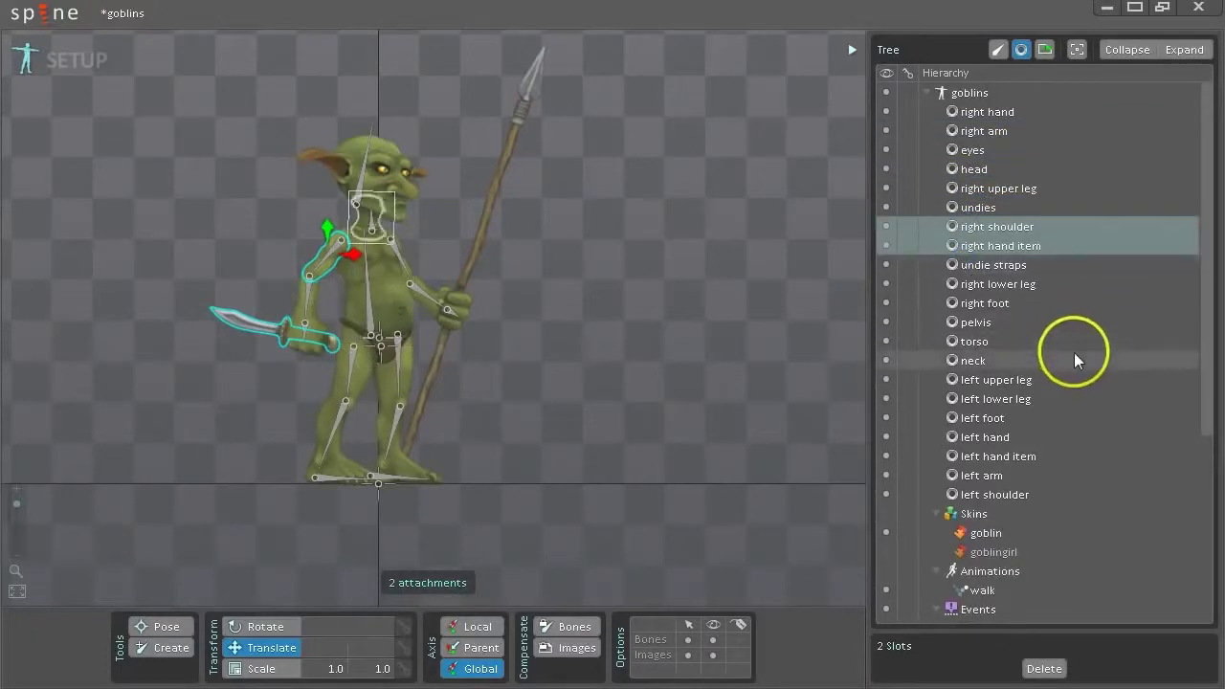
pyautogui.hotkey('ctrl', 'z')
# - Select the slots from right shoulder through neck and try to move them up beside the right arm slot
pyautogui.click(967, 173)
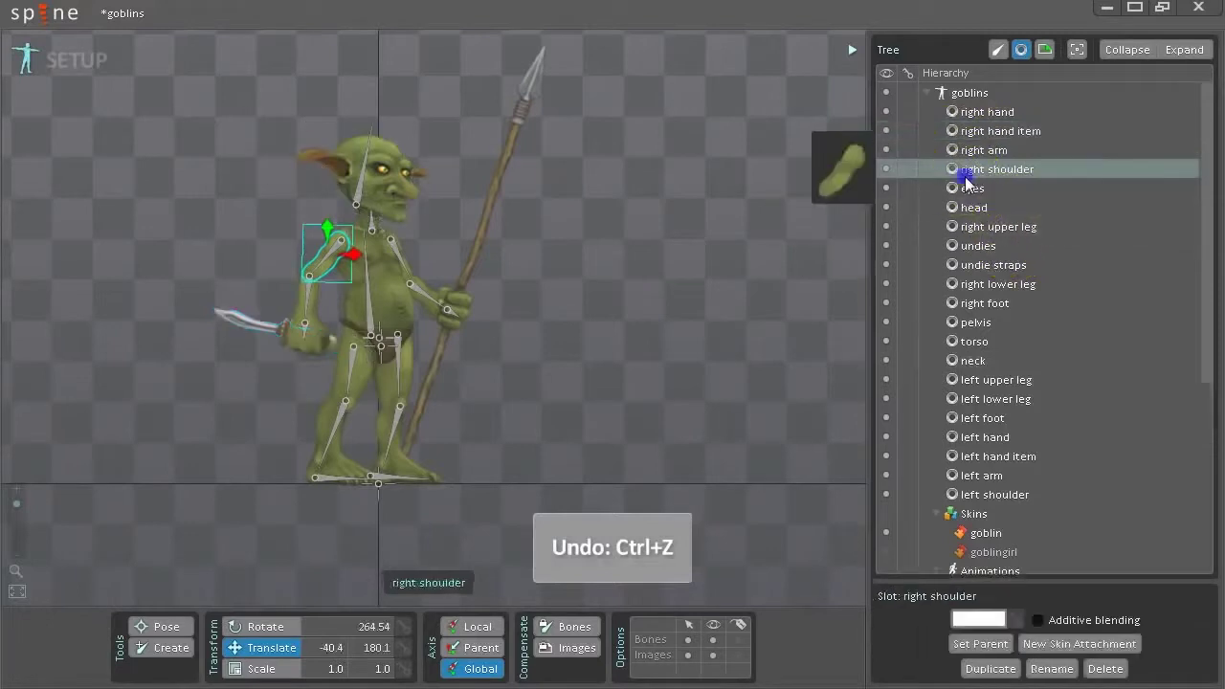
pyautogui.keyDown('shift'); pyautogui.click(970, 361); pyautogui.keyUp('shift')
pyautogui.moveTo(971, 360); pyautogui.dragTo(973, 149)
# - Select the head slot and try shifting its place in the draw order
pyautogui.click(982, 206)
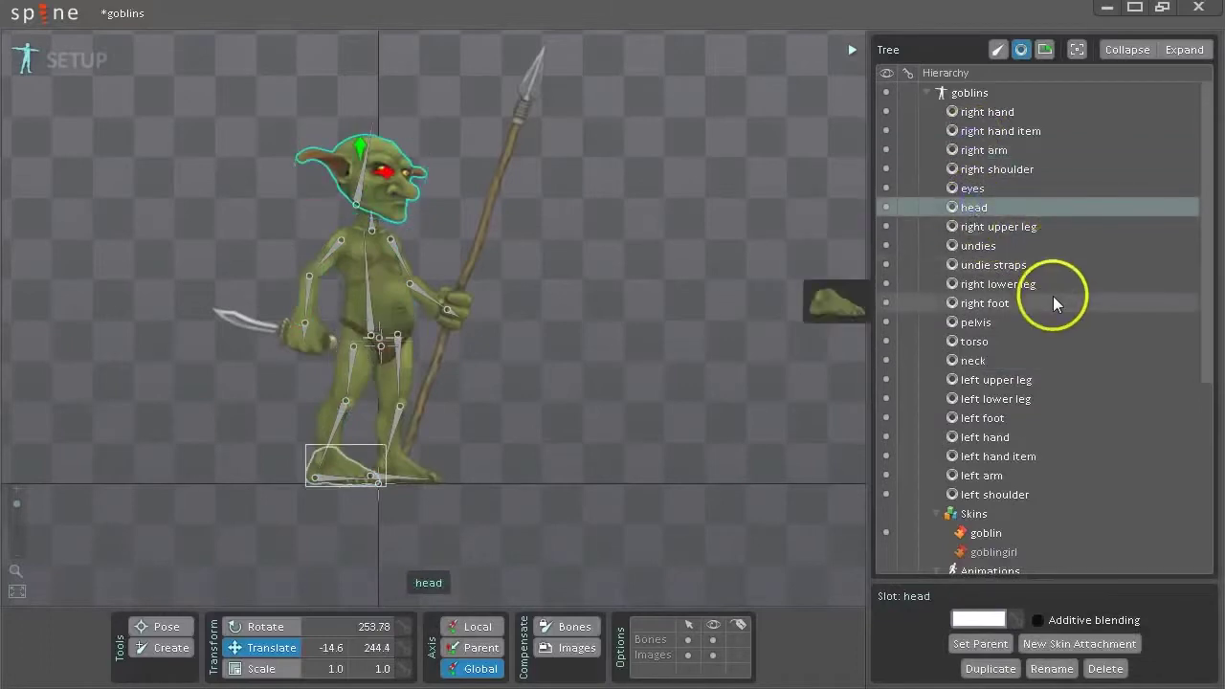
pyautogui.press('+')
pyautogui.press('+')
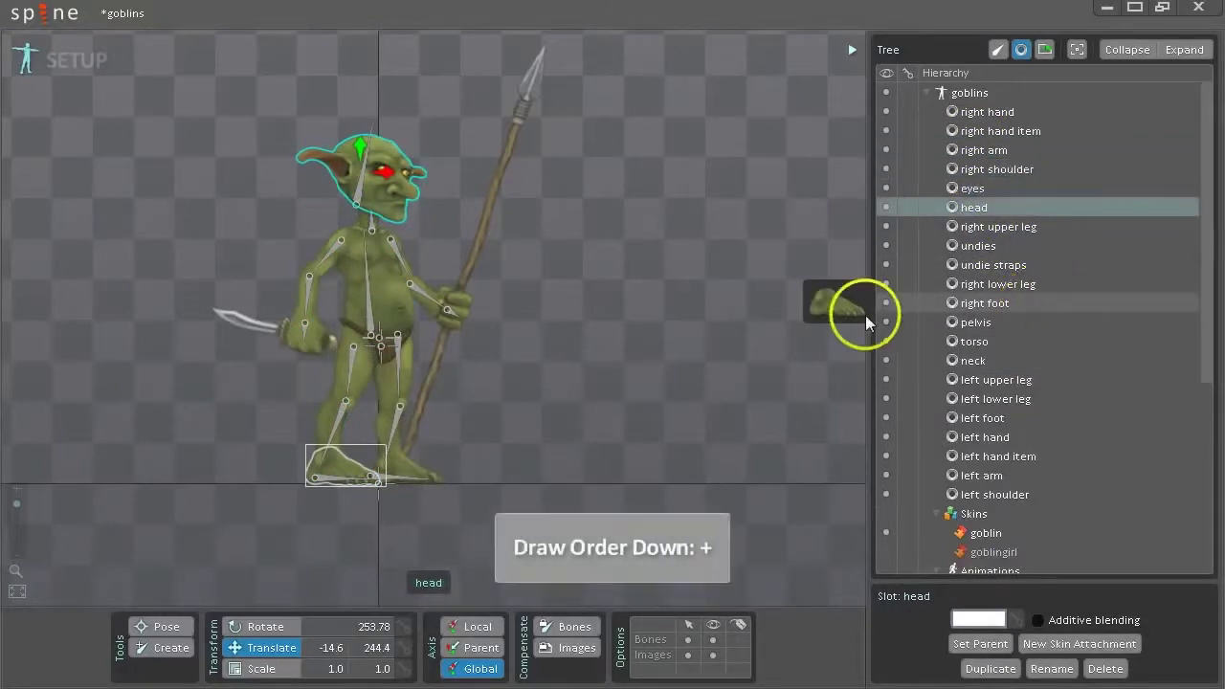
# - Select the torso in the viewport and shift it one place up and back down in the draw order
pyautogui.click(614, 302)
pyautogui.click(391, 283)
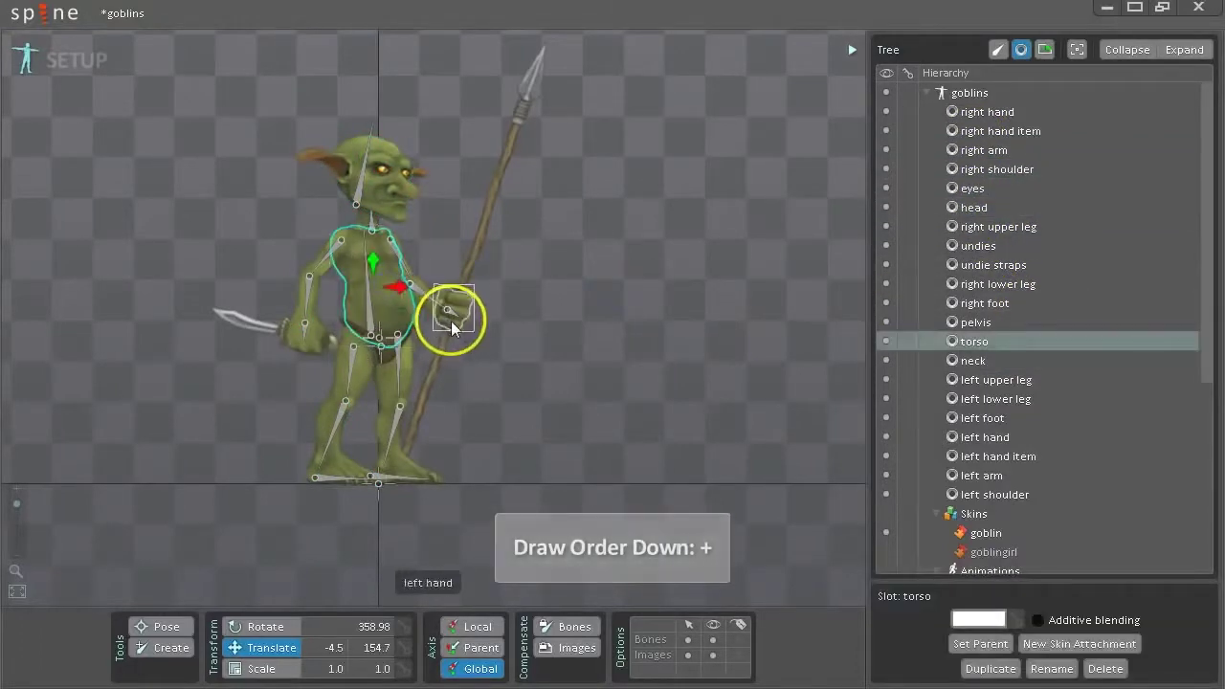
pyautogui.press('-')
pyautogui.press('+')
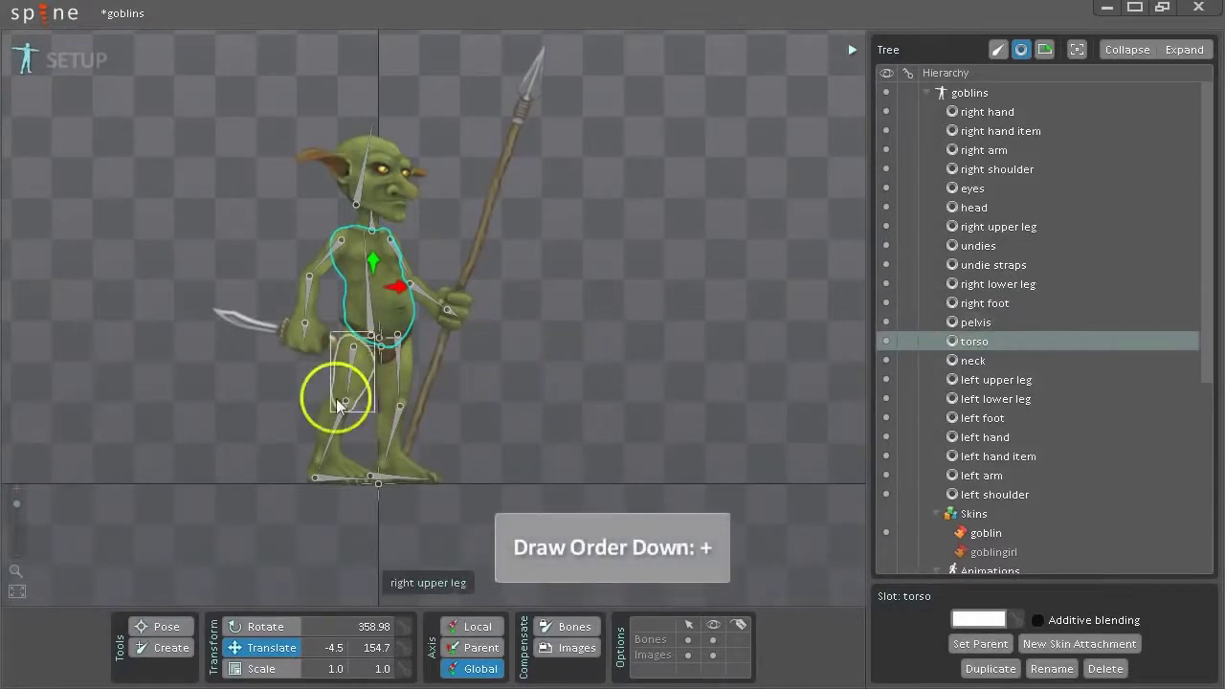
# - Select the right upper leg slot, start renaming it, and cancel
pyautogui.click(989, 304)
pyautogui.click(990, 222)
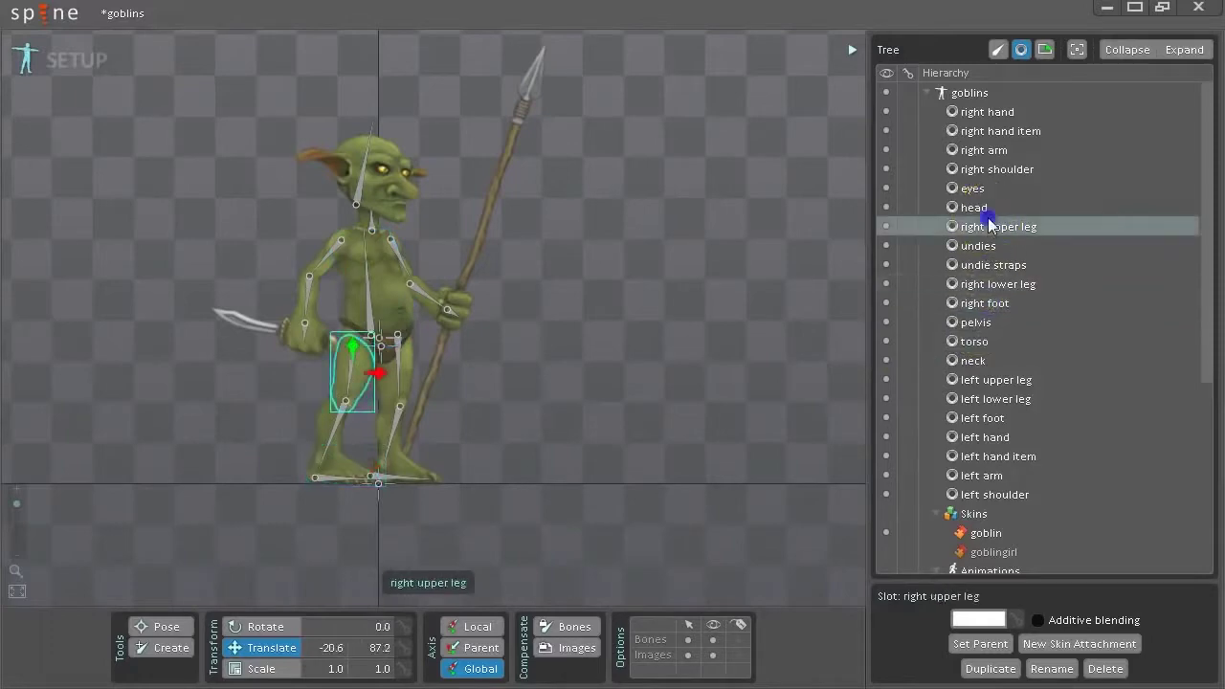
pyautogui.press('F2')
pyautogui.press('Escape')
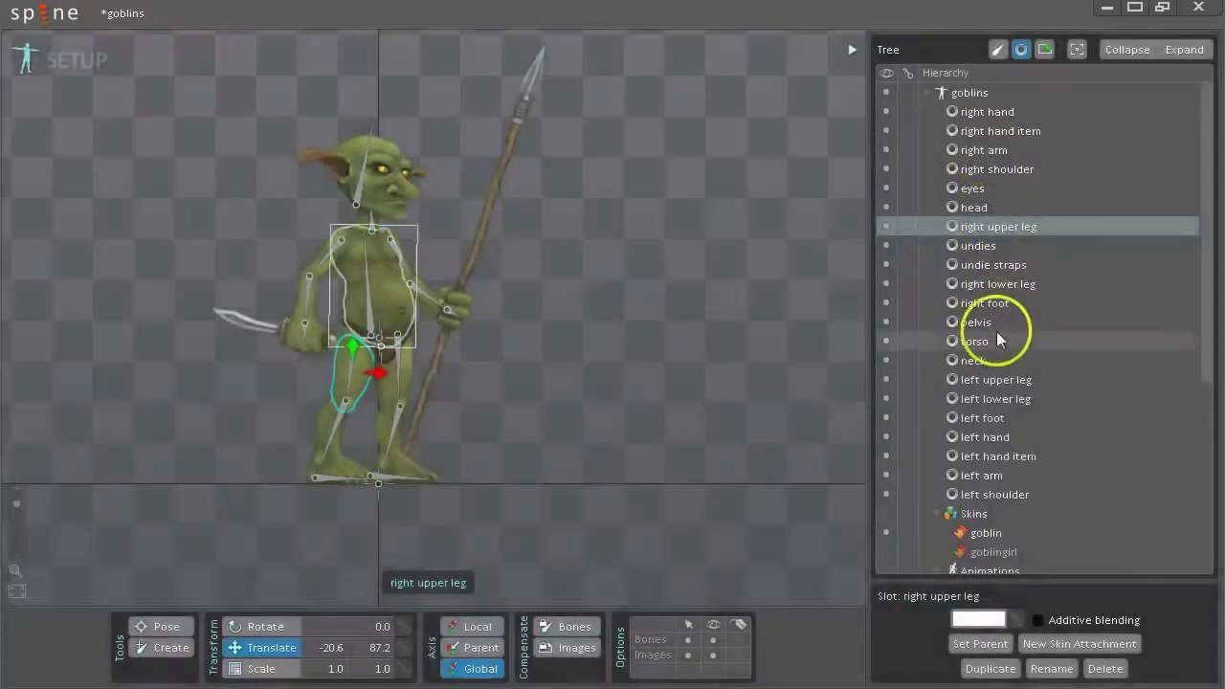
# - Start creating a new skin from the Skins node and cancel it
pyautogui.scroll(-3, 1062, 363)
pyautogui.scroll(-2, 1054, 355)
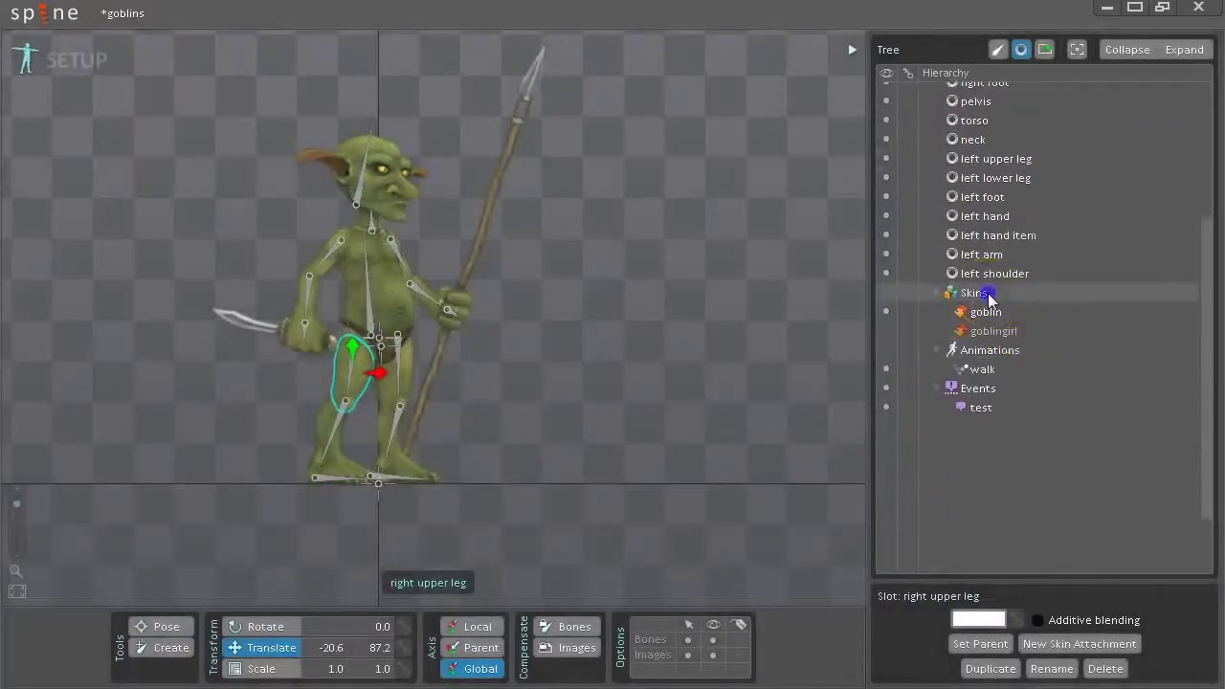
pyautogui.click(986, 293)
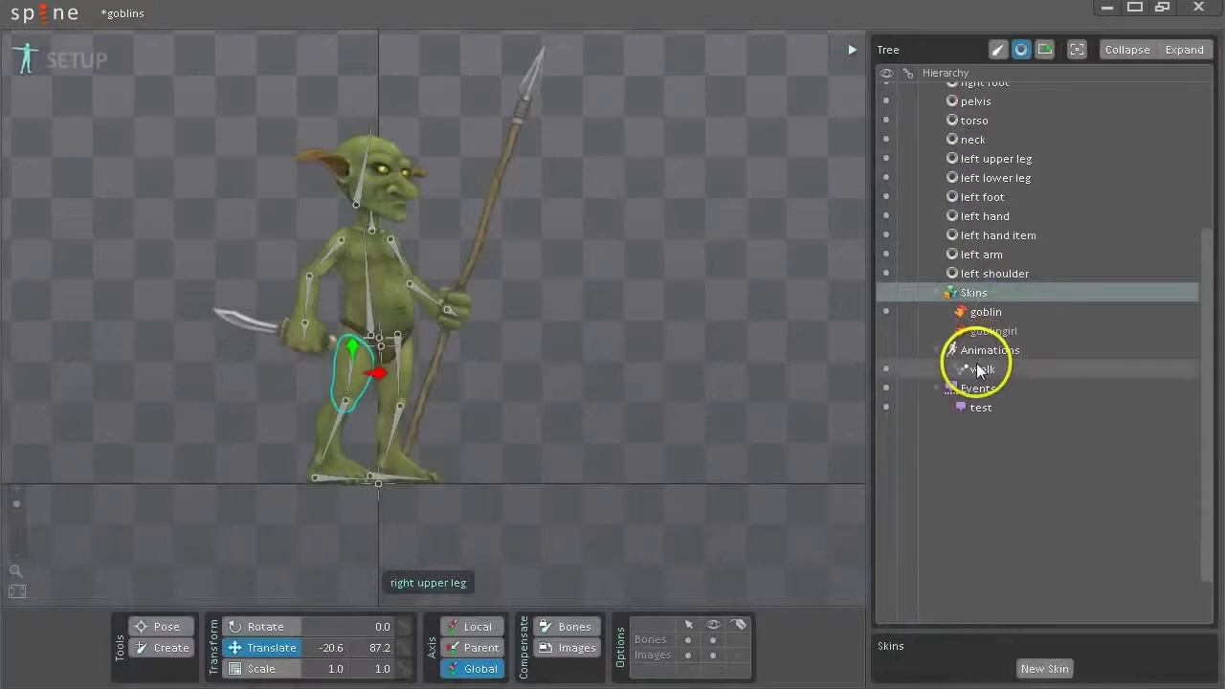
pyautogui.doubleClick(999, 291)
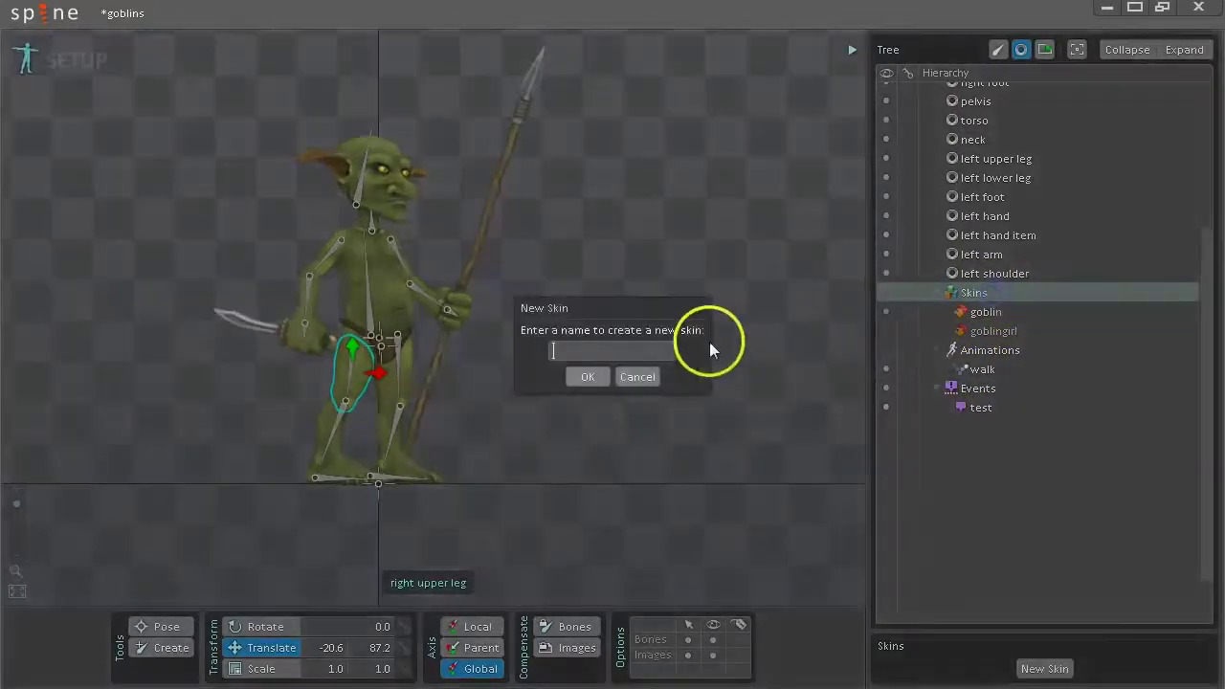
pyautogui.click(631, 381)
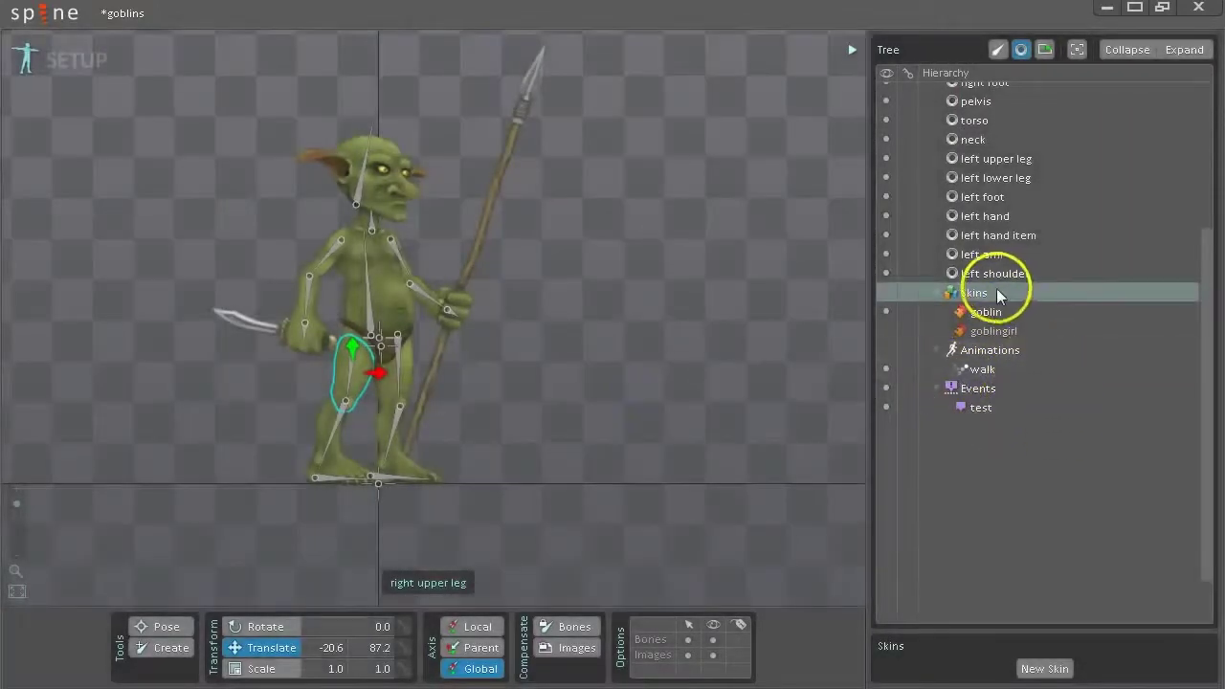
# - Show attachments and bones in the tree again alongside the slots
pyautogui.click(1044, 50)
pyautogui.click(999, 51)
pyautogui.scroll(2, 985, 219)
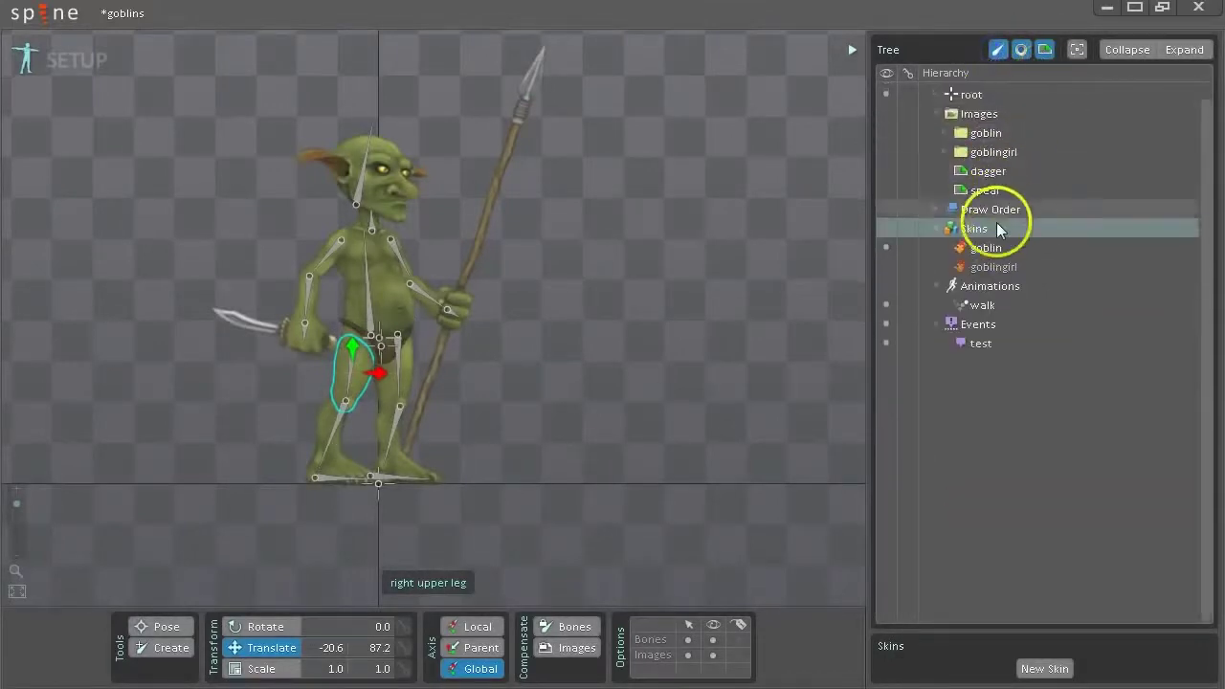
# - Select the Images node and examine its images path and the image files listed under it
pyautogui.click(978, 114)
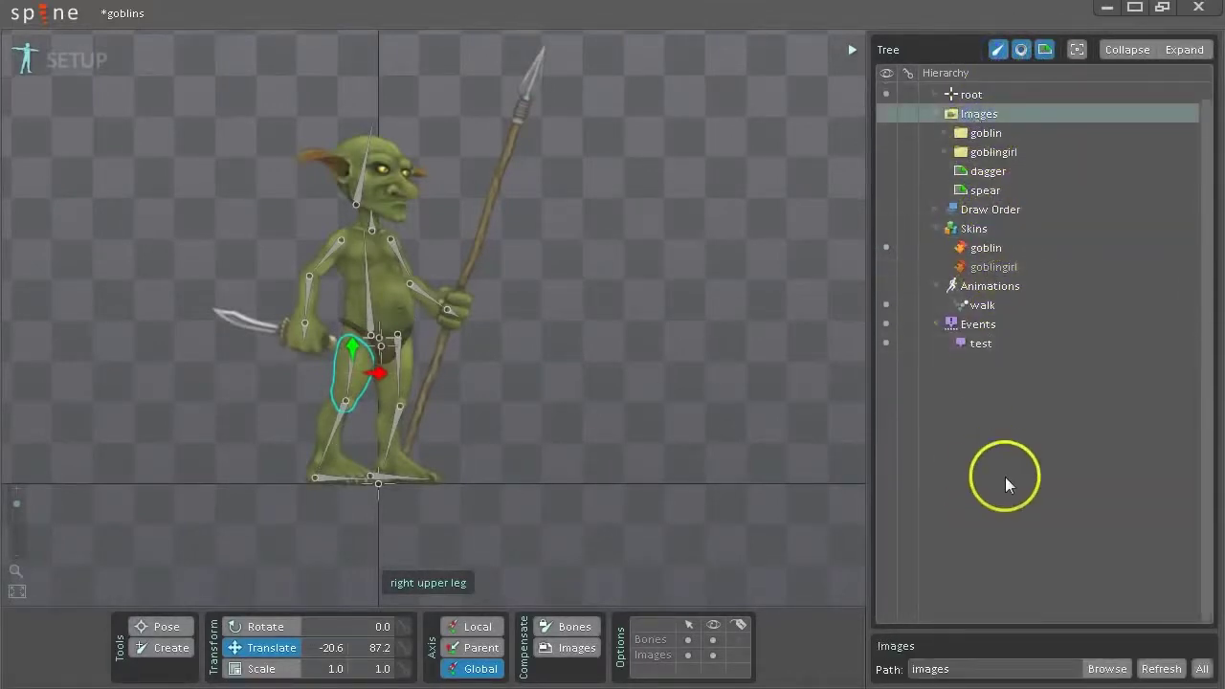
pyautogui.click(965, 673)
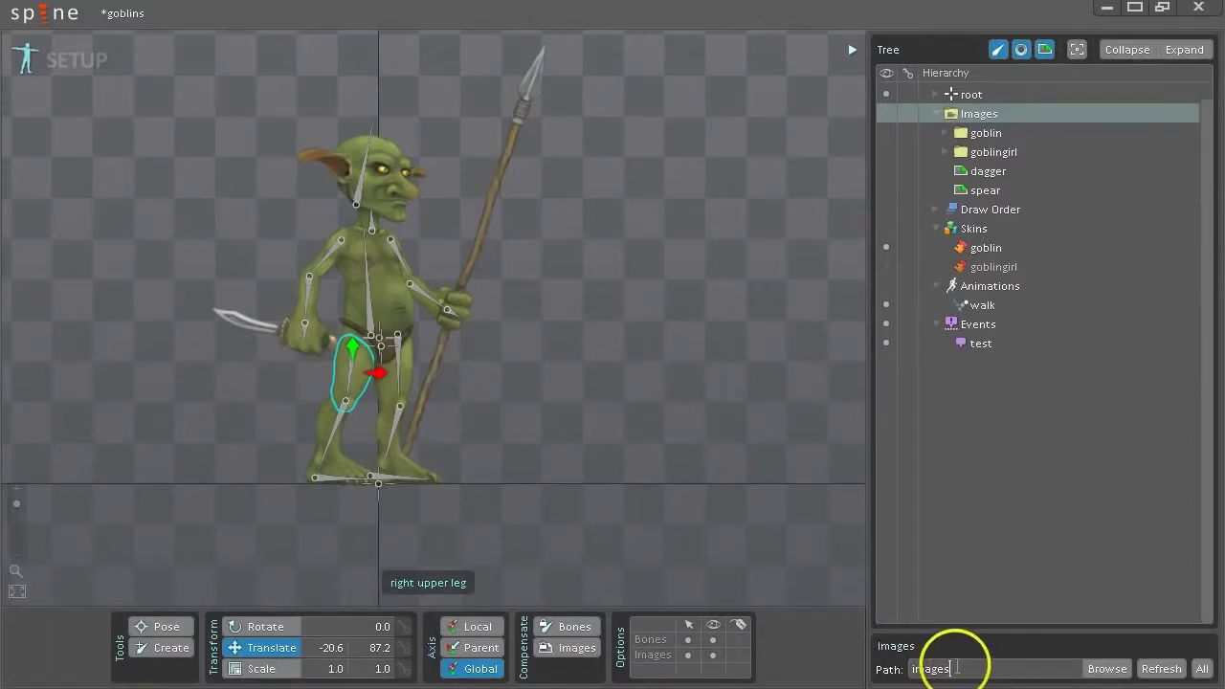
pyautogui.click(972, 661)
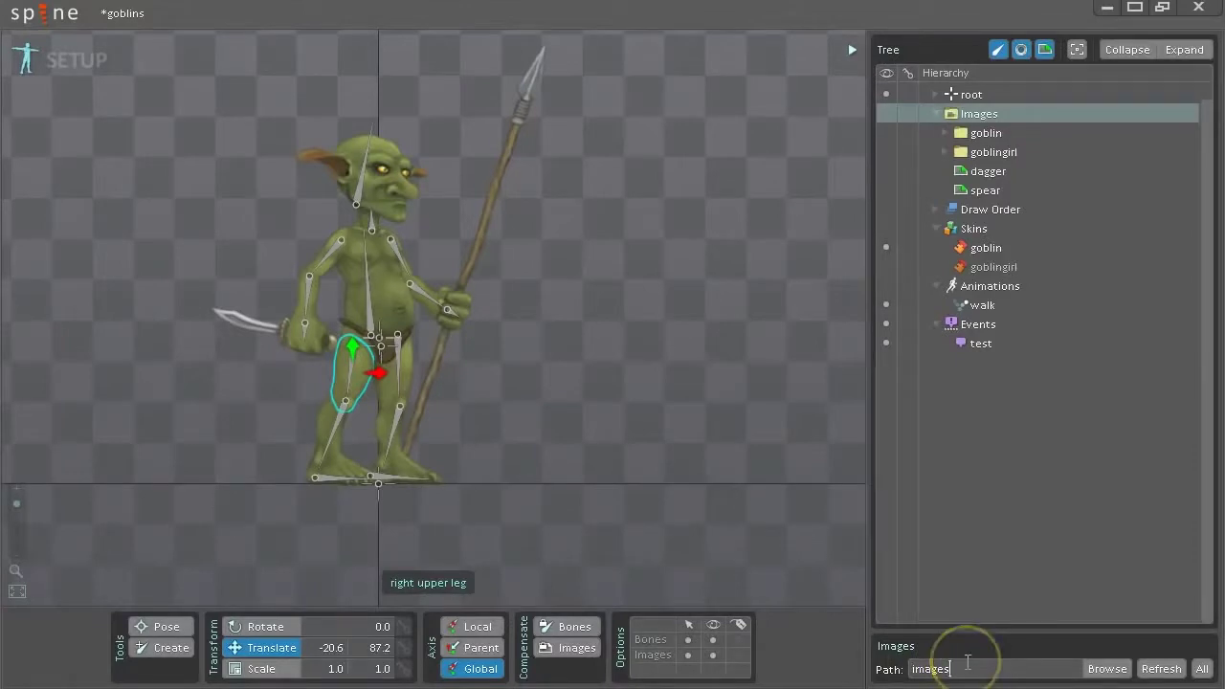
pyautogui.click(965, 658)
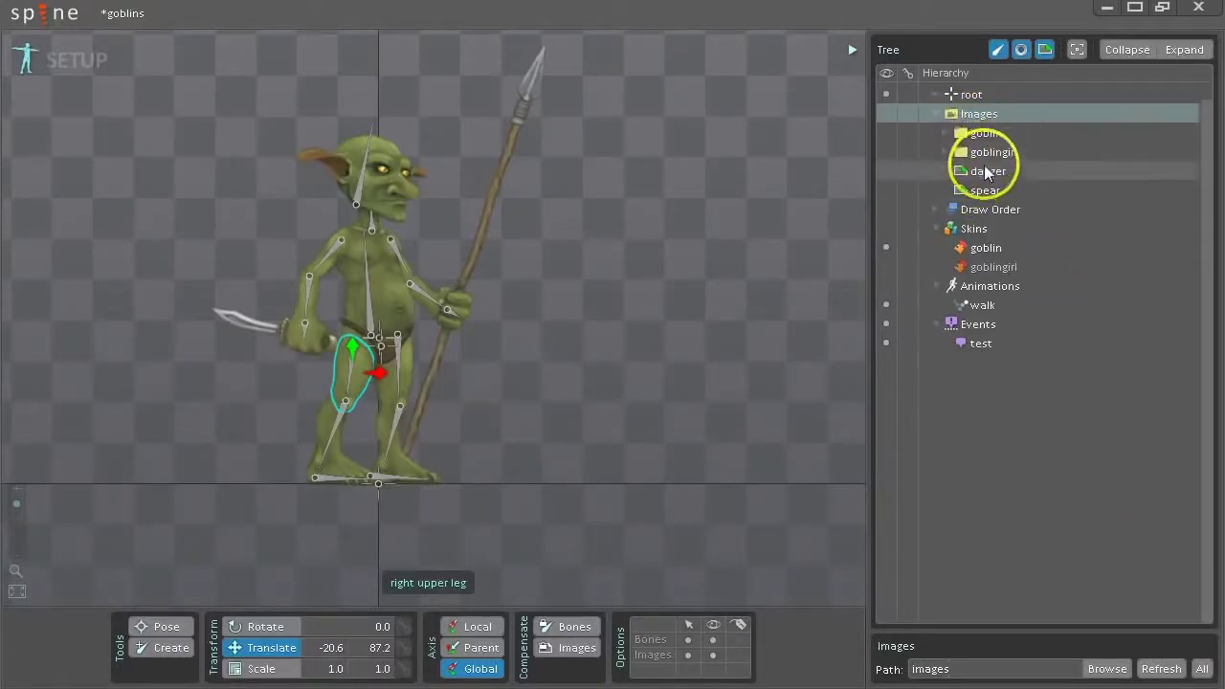
pyautogui.moveTo(986, 198)
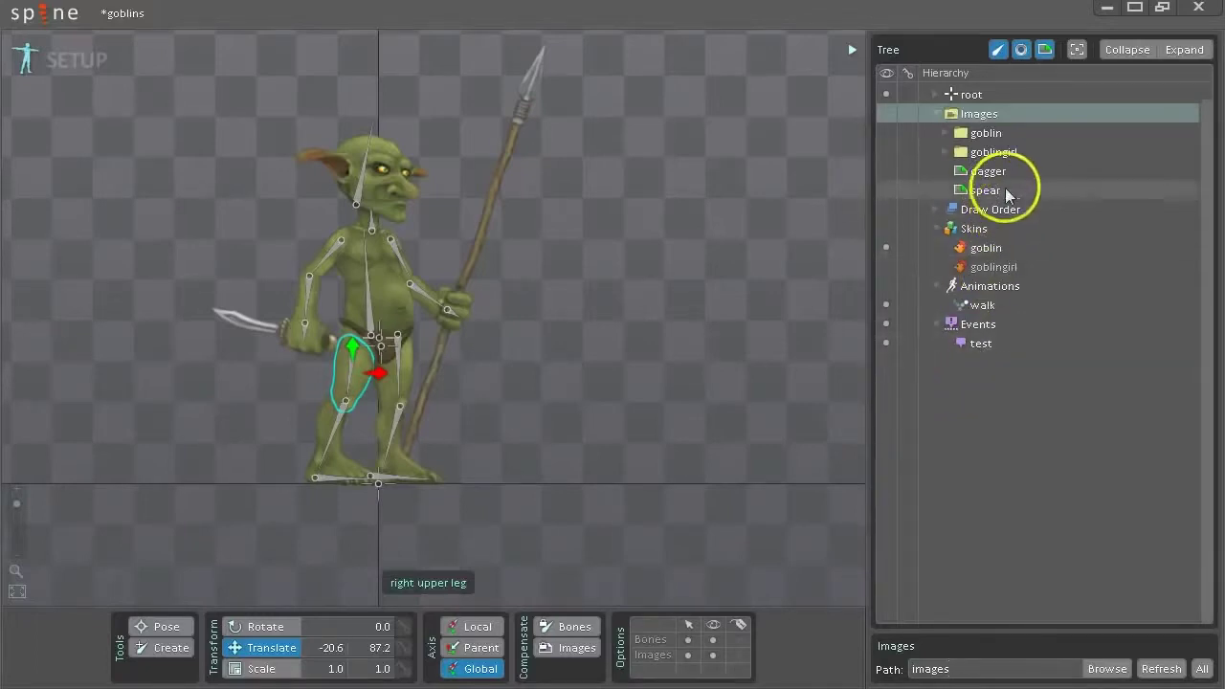
# - Expand the root bone, start choosing a new parent for the left upper leg slot, and cancel
pyautogui.click(943, 92)
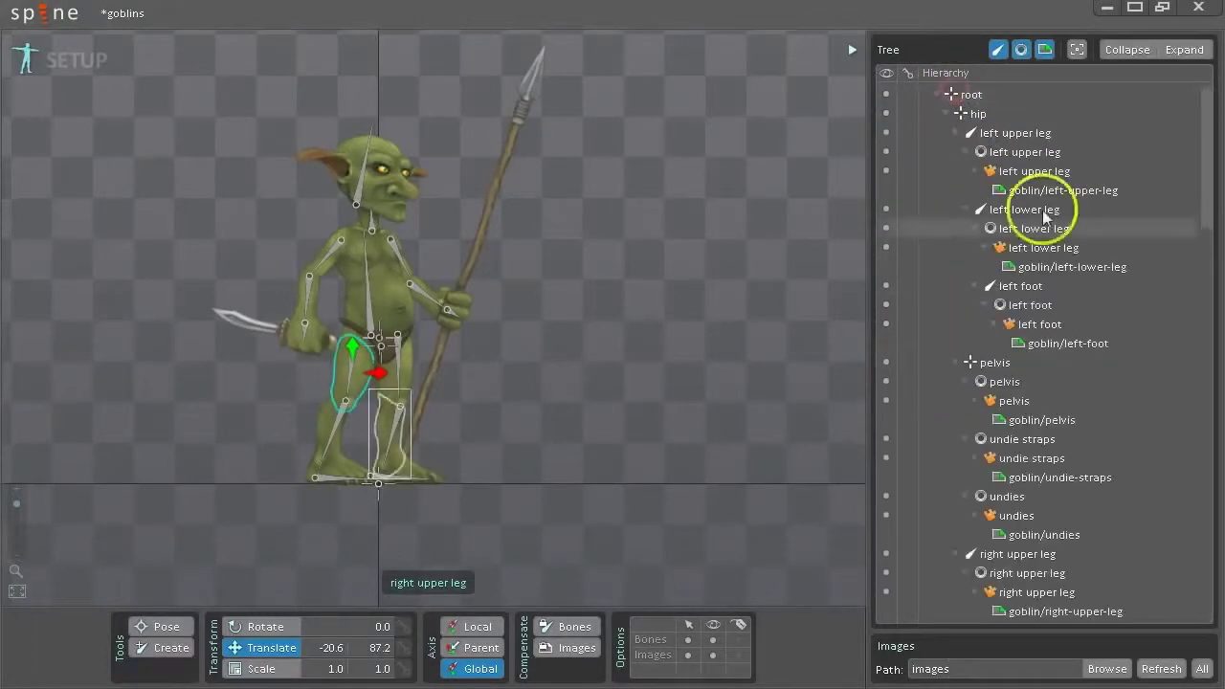
pyautogui.click(996, 153)
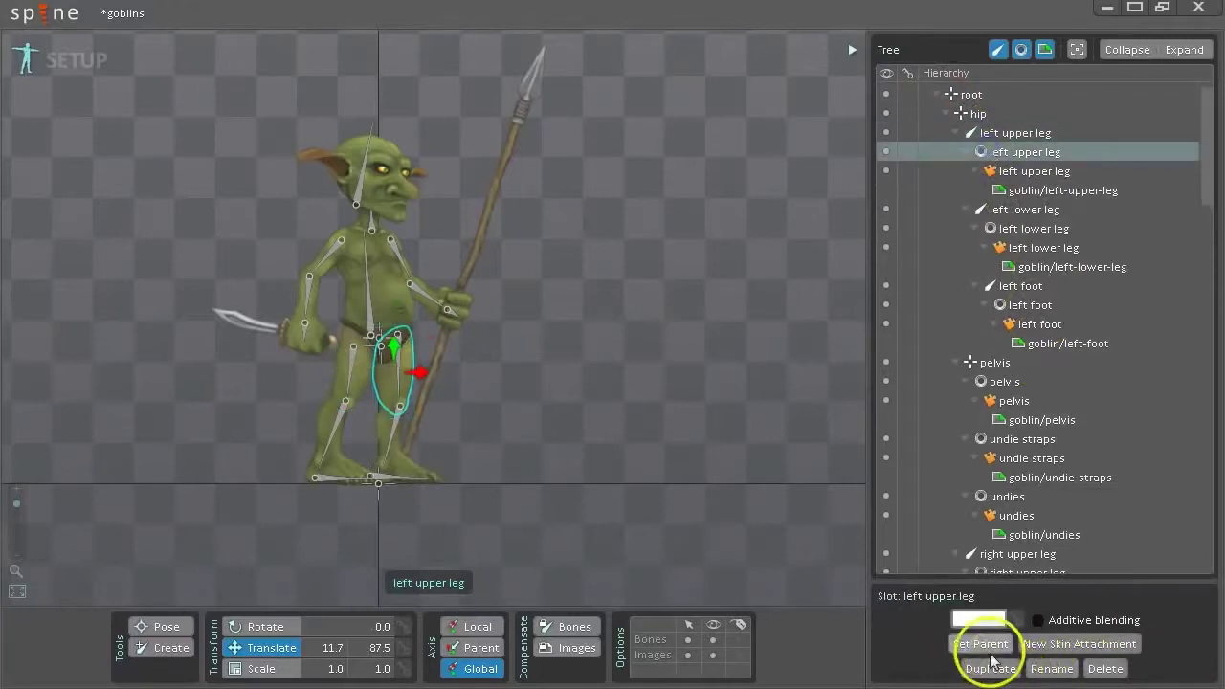
pyautogui.click(981, 644)
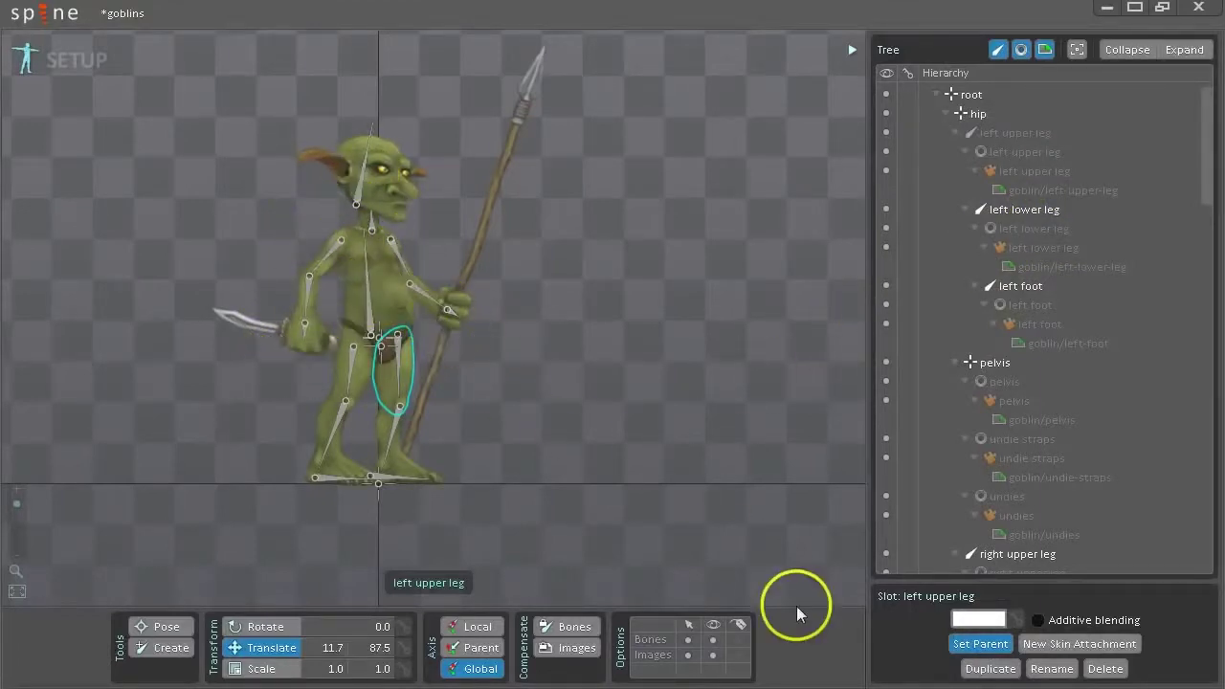
pyautogui.click(979, 648)
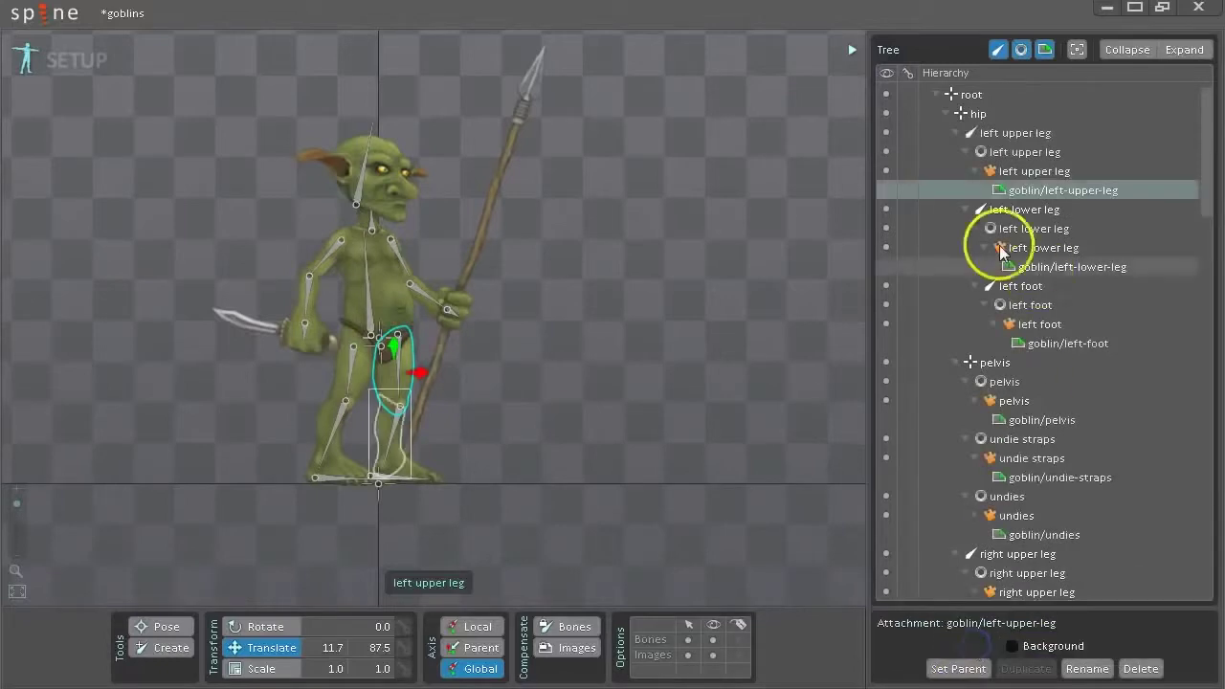
# - Select the left upper leg slot, start Set Parent to choose a new bone for it, and cancel
pyautogui.click(995, 155)
pyautogui.moveTo(996, 155)
pyautogui.mouseDown()
pyautogui.moveTo(1079, 275)
pyautogui.moveTo(1009, 155)
pyautogui.moveTo(1010, 171)
pyautogui.mouseUp()
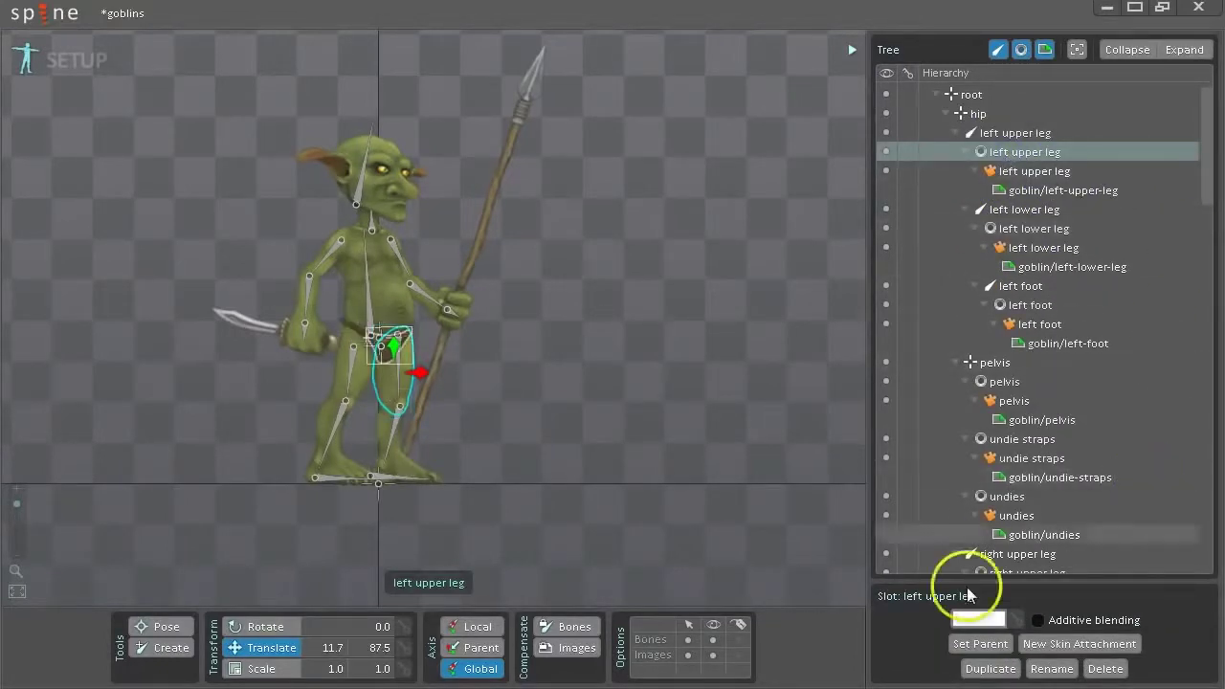
pyautogui.press('p')
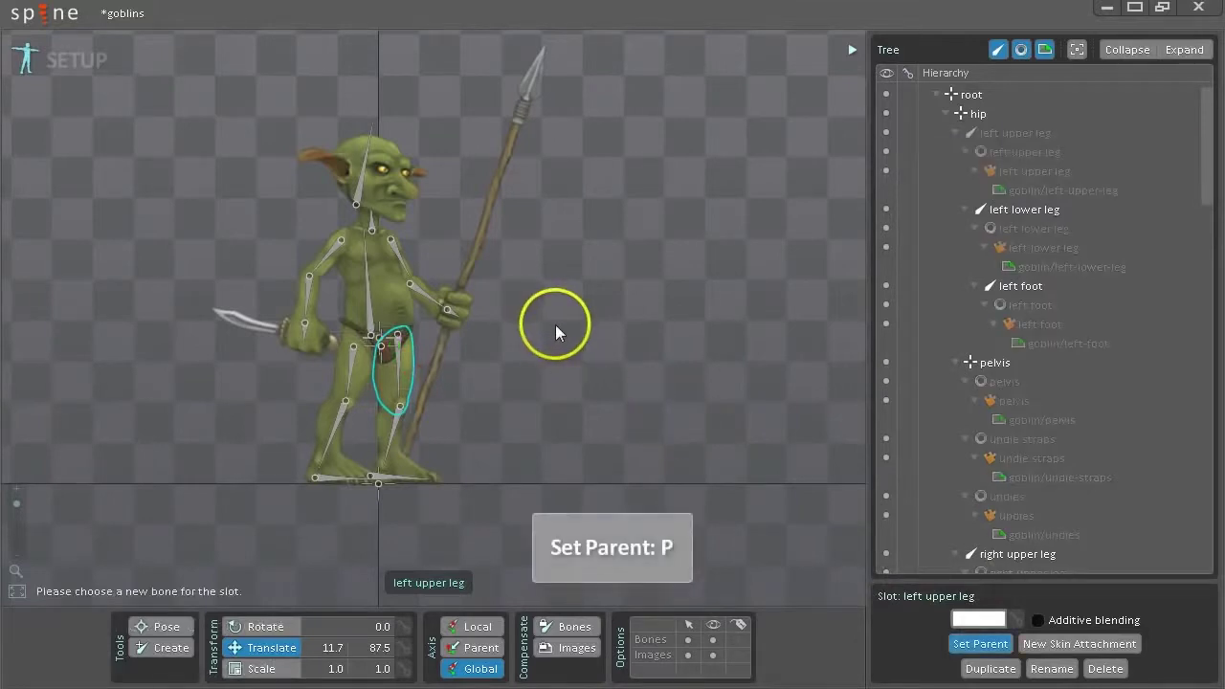
pyautogui.click(980, 643)
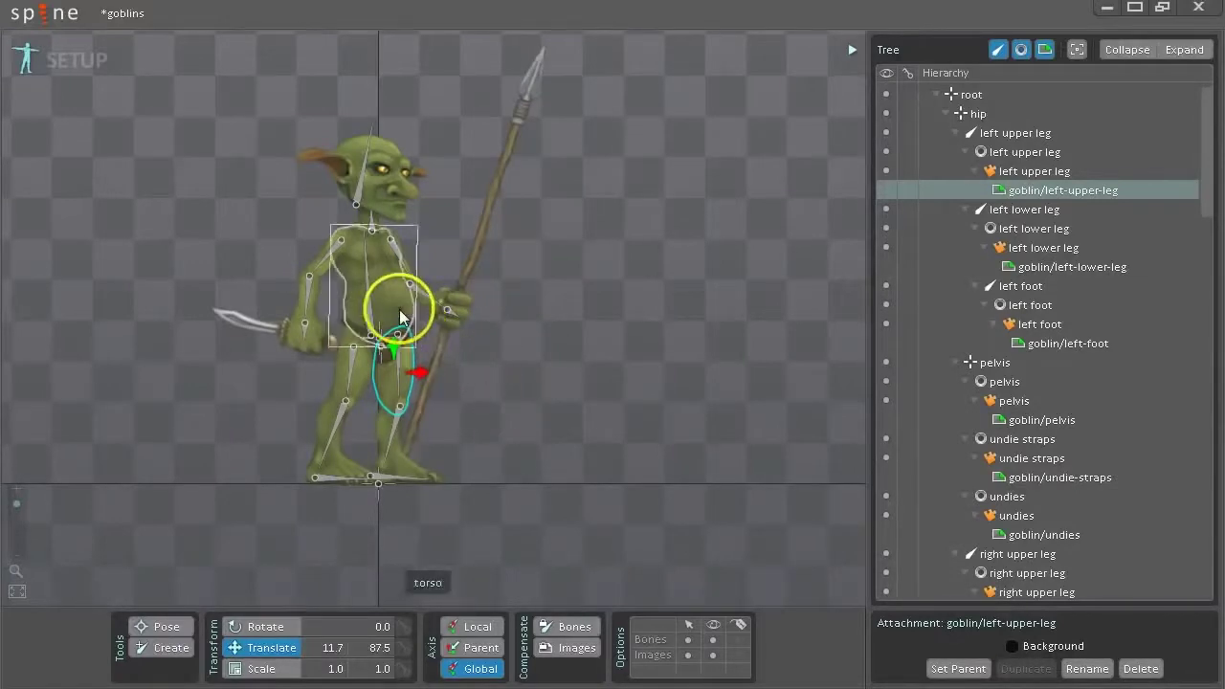
# - Clear the current selection, select the spear image in the viewport, and deselect it
pyautogui.click(553, 375)
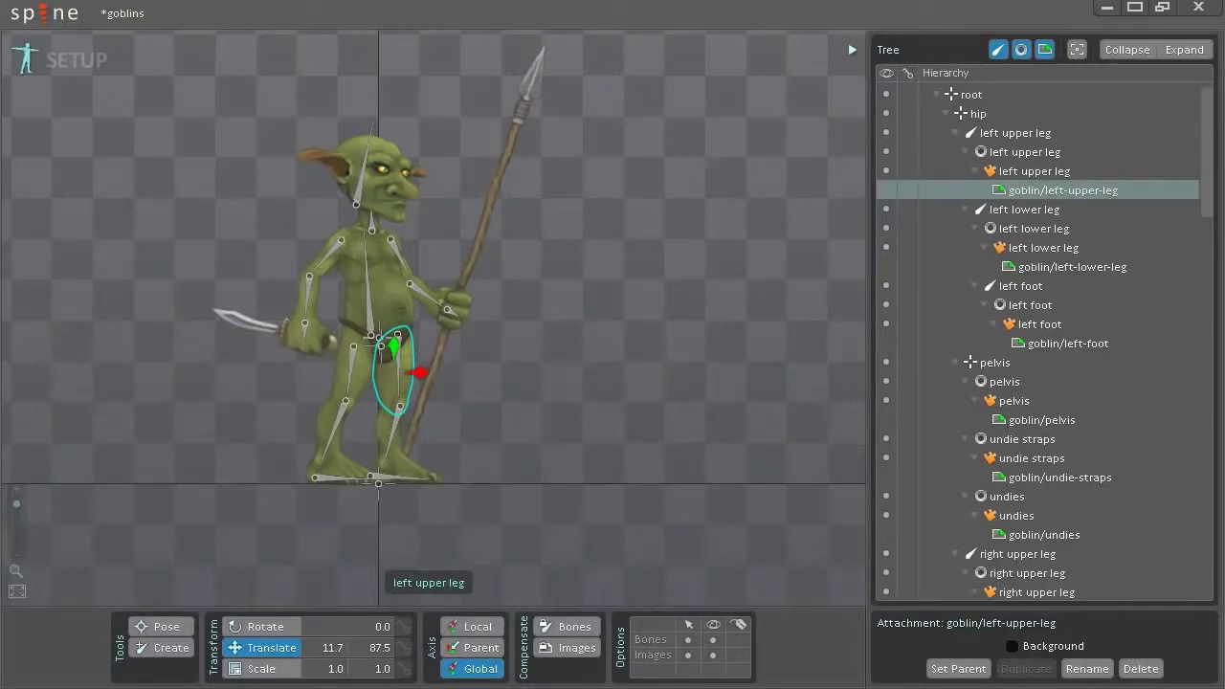
pyautogui.click(693, 363)
pyautogui.click(488, 192)
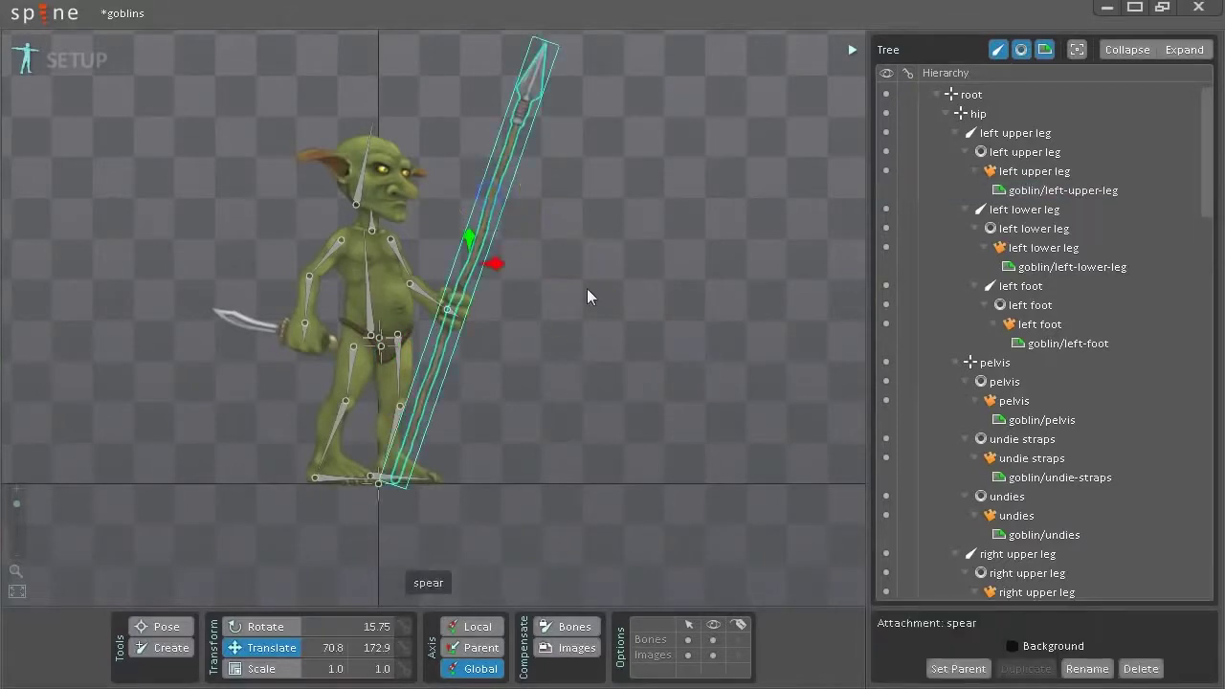
pyautogui.click(612, 309)
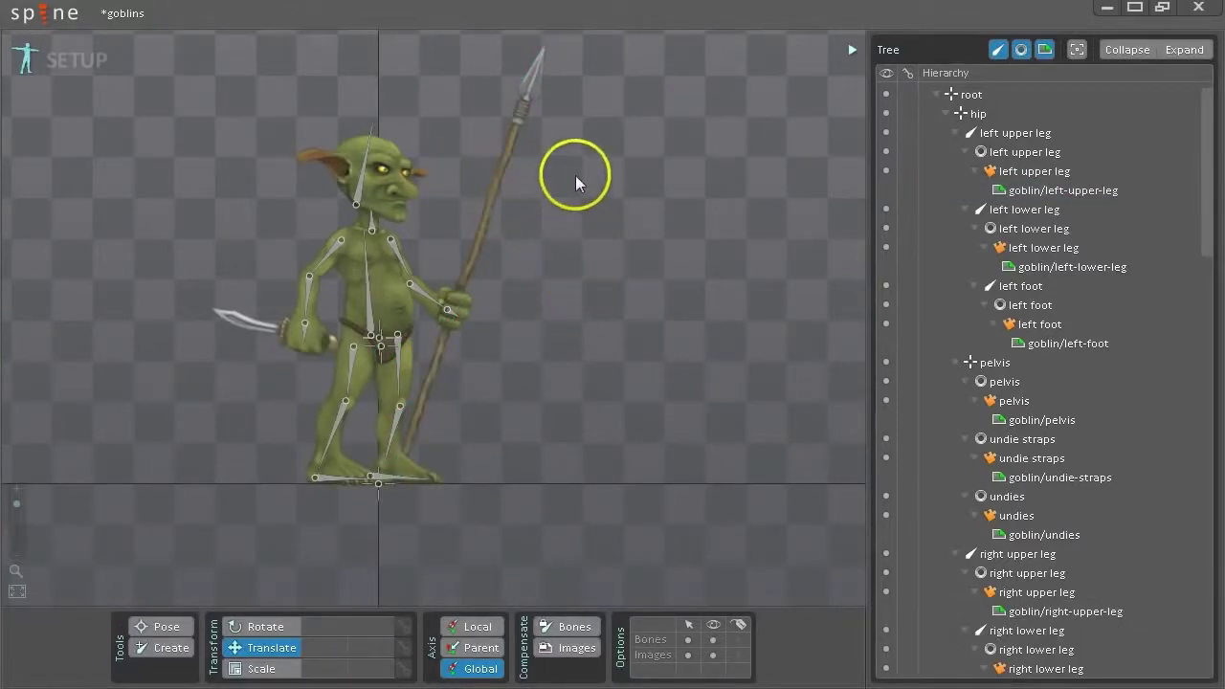
# - Box-select across the goblin's upper body, clear that selection, and select the left shoulder image
pyautogui.moveTo(557, 146); pyautogui.dragTo(241, 278)
pyautogui.click(554, 301)
pyautogui.click(403, 259)
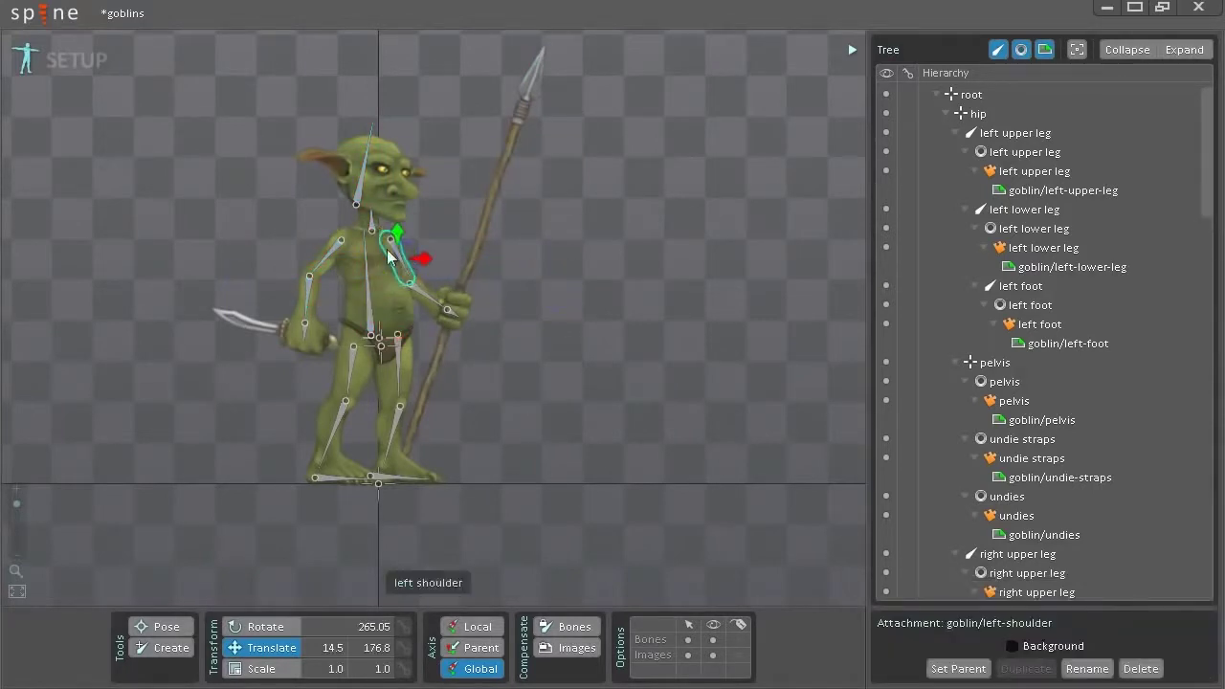
# - Multi-select the head, left arm and left shoulder bones, add the right arm's bones with a selection box, and deselect everything
pyautogui.click(361, 202)
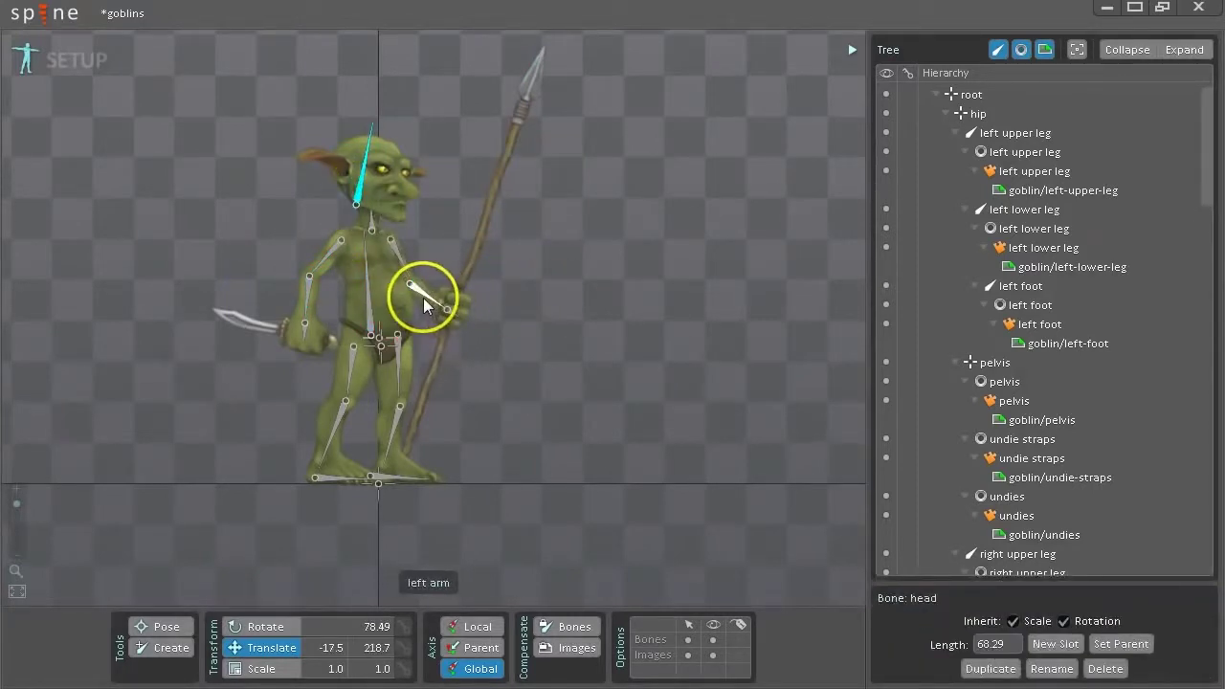
pyautogui.keyDown('ctrl'); pyautogui.click(423, 298); pyautogui.keyUp('ctrl')
pyautogui.keyDown('ctrl'); pyautogui.click(394, 260); pyautogui.keyUp('ctrl')
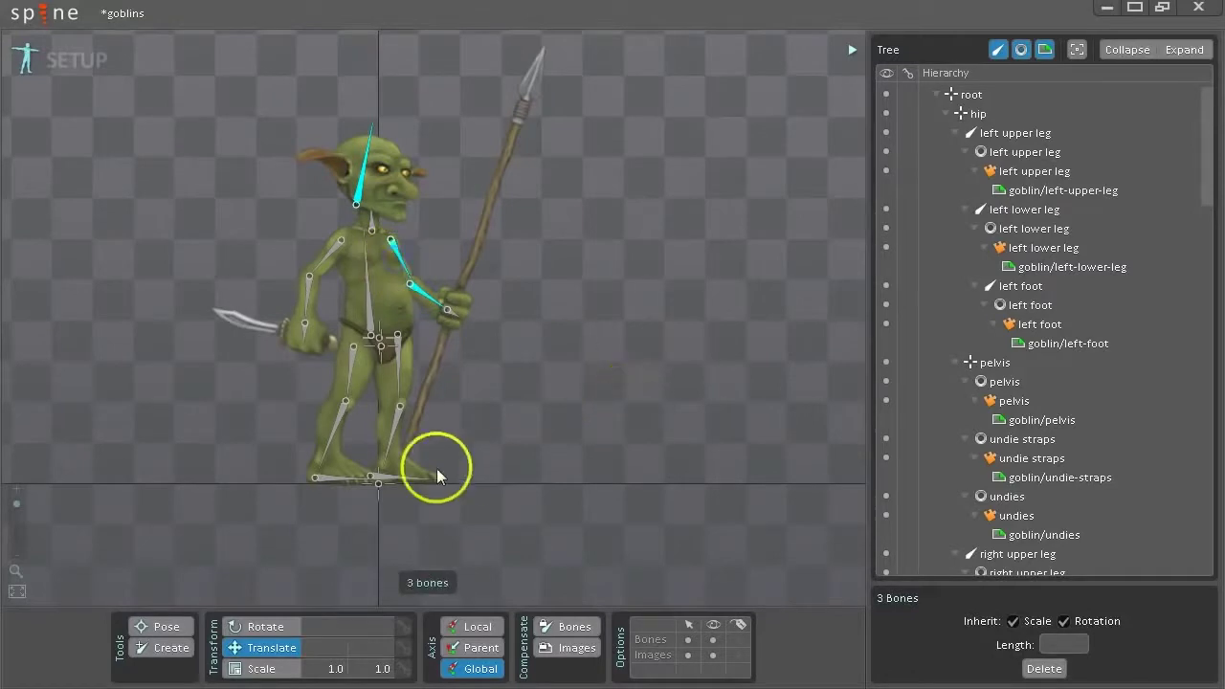
pyautogui.moveTo(150, 168); pyautogui.dragTo(350, 358)
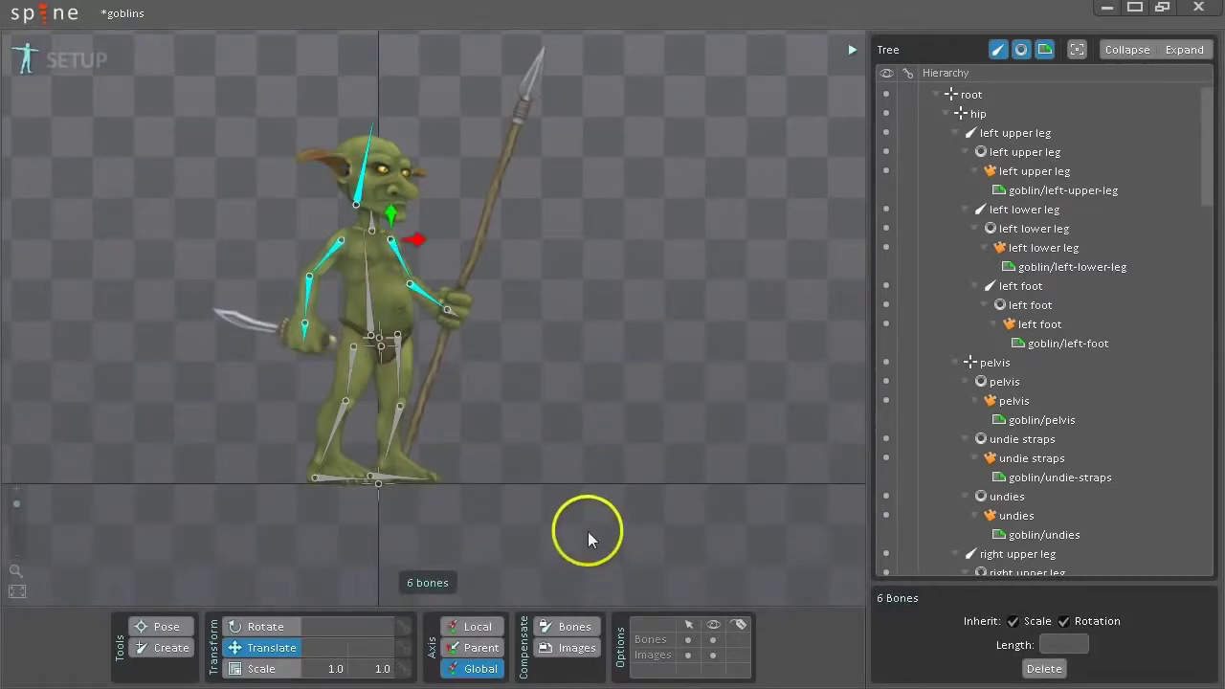
pyautogui.click(514, 333)
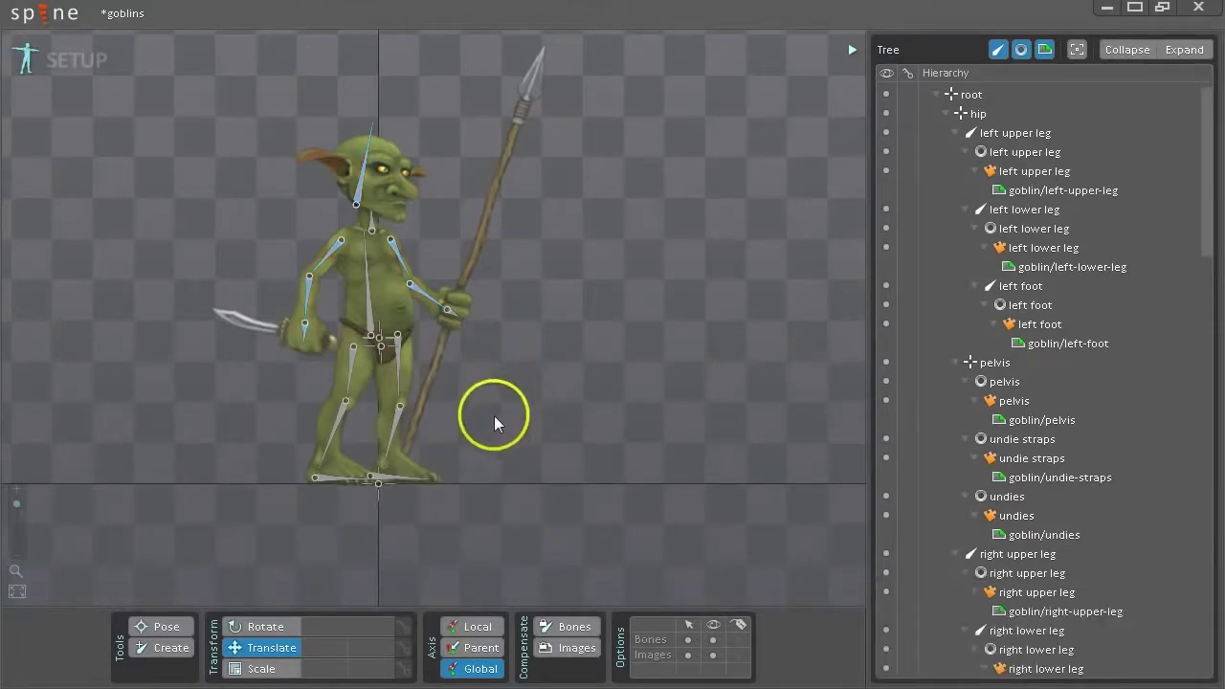
# - Rotate the left shoulder bone to about 308.3 degrees
pyautogui.click(400, 260)
pyautogui.press('c')
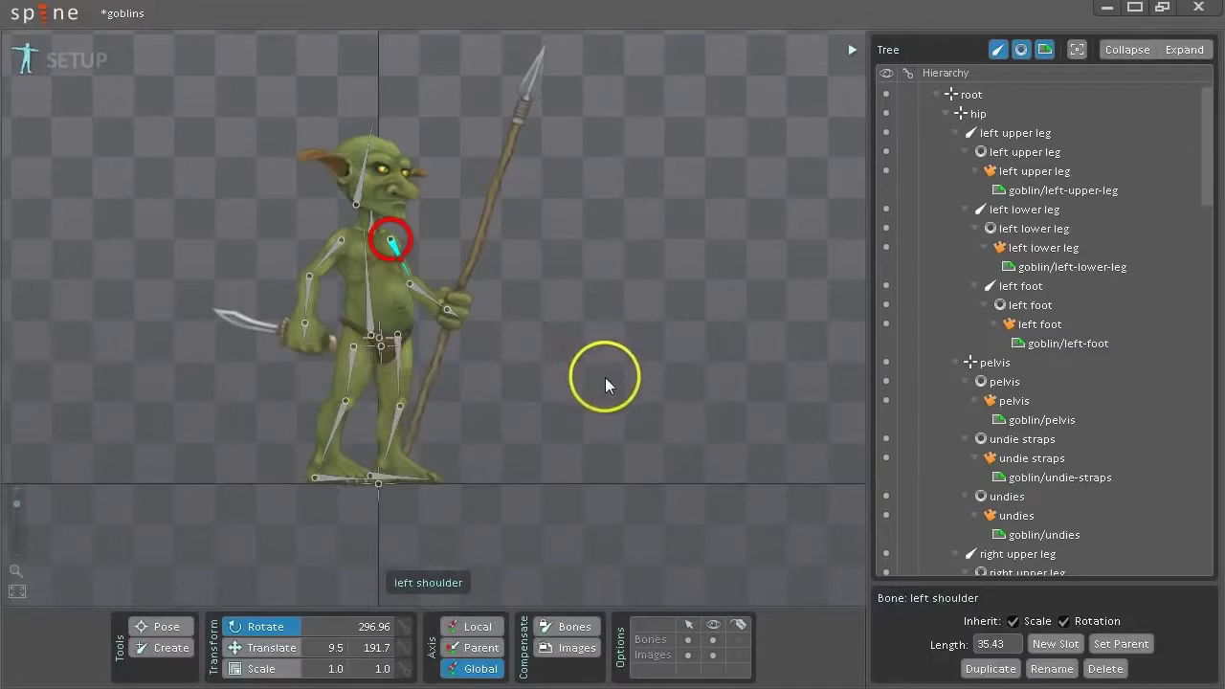
pyautogui.moveTo(615, 453); pyautogui.dragTo(648, 411)
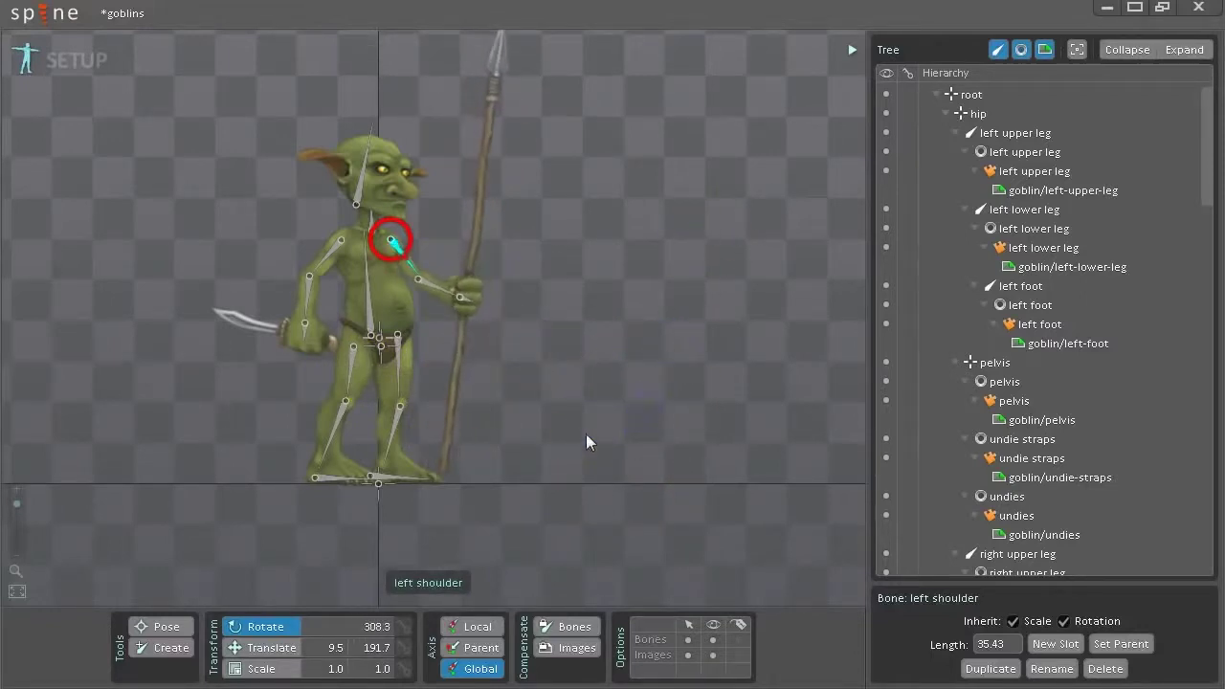
# - Try rotating the dagger arm's bones outward from the shoulder, undo those rotations, and select the right hand bone
pyautogui.moveTo(326, 254); pyautogui.dragTo(217, 273)
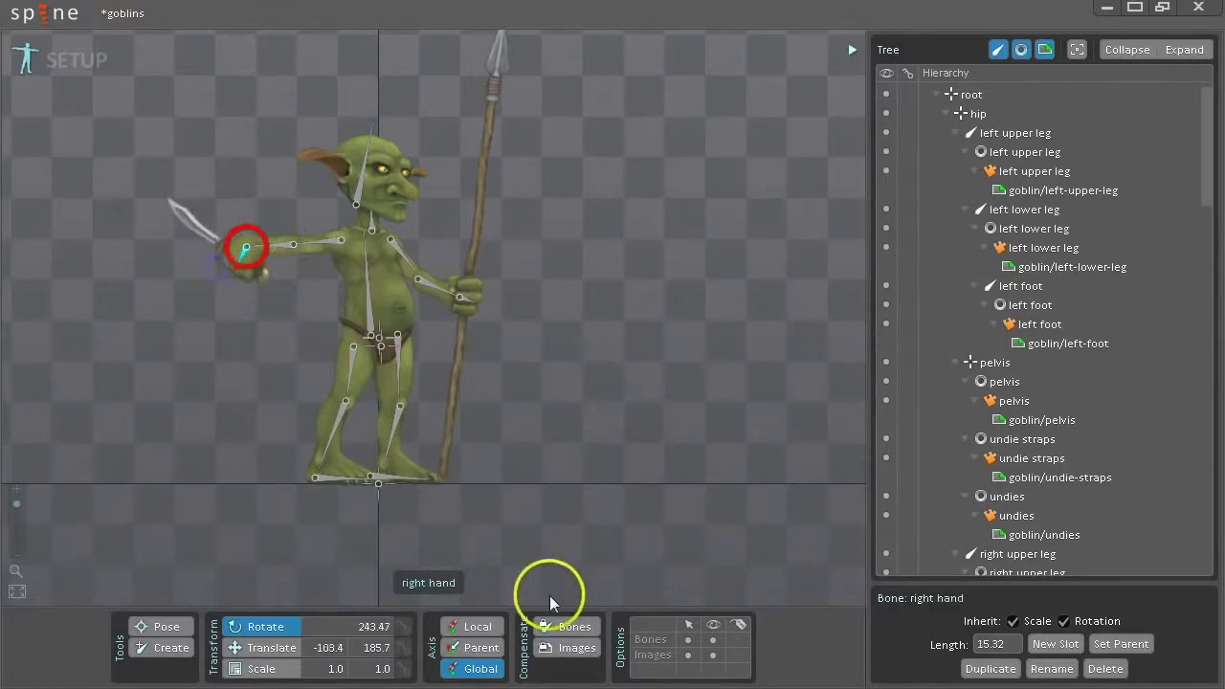
pyautogui.hotkey('ctrl', 'z')
pyautogui.hotkey('ctrl', 'z')
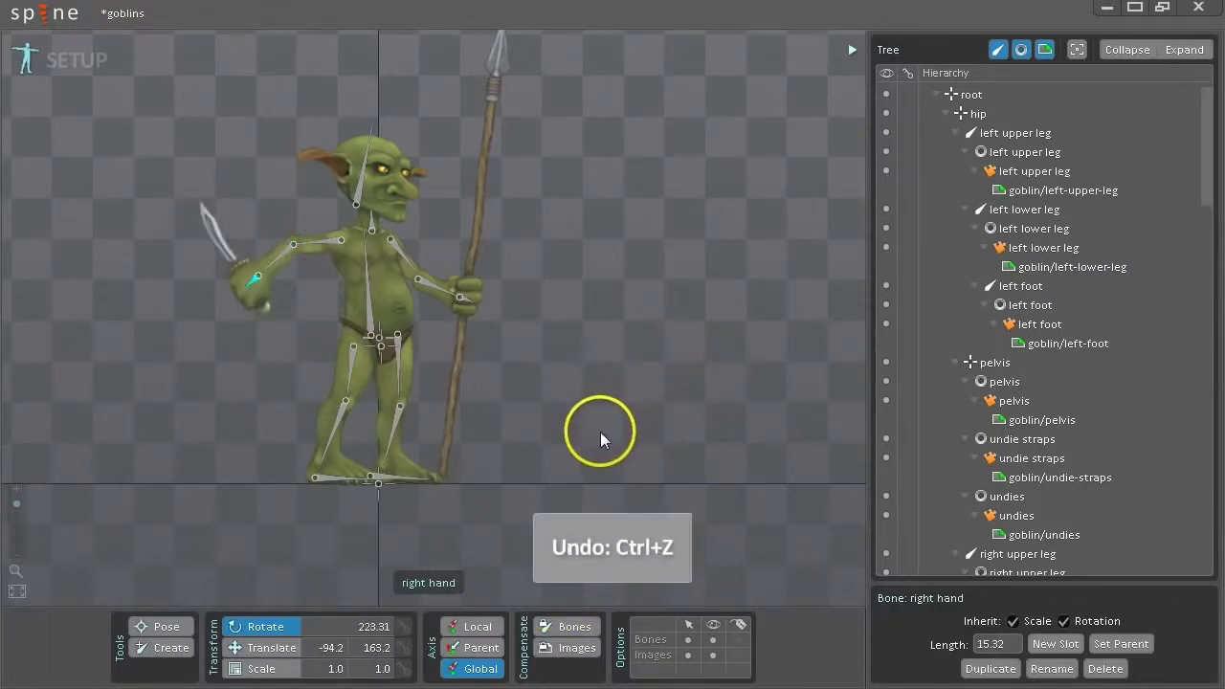
pyautogui.hotkey('ctrl', 'z')
pyautogui.click(304, 326)
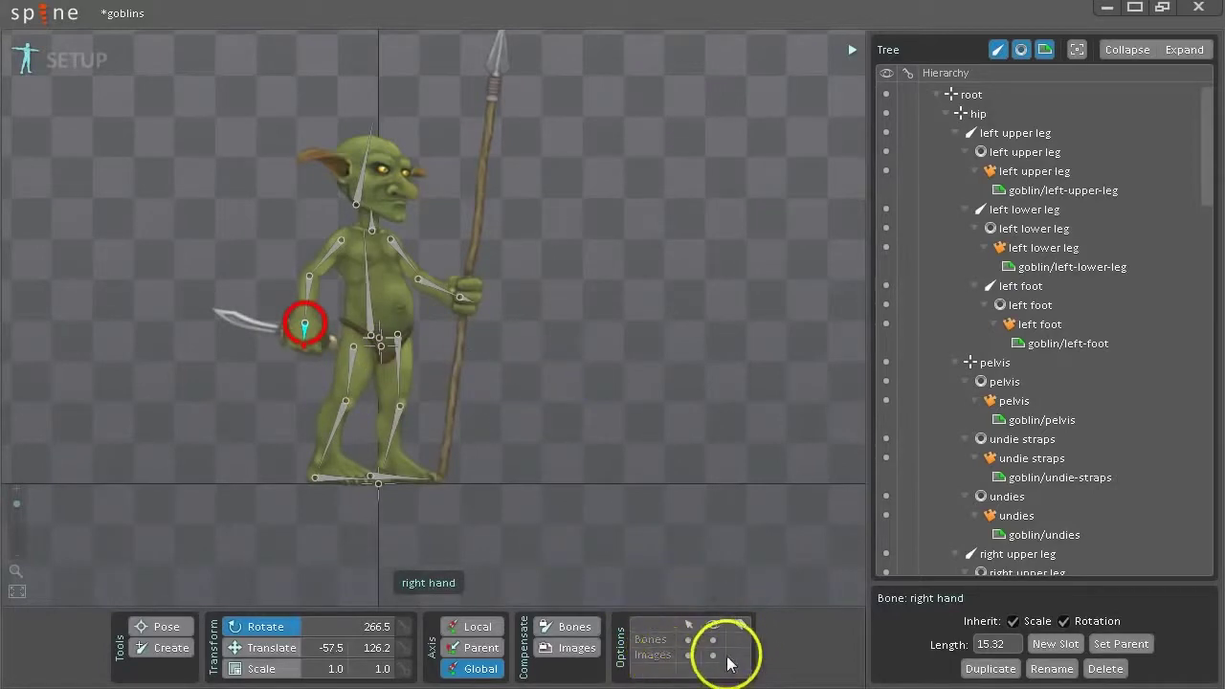
# - Make images unselectable in the viewport options and test it by rotating over the torso image
pyautogui.click(687, 640)
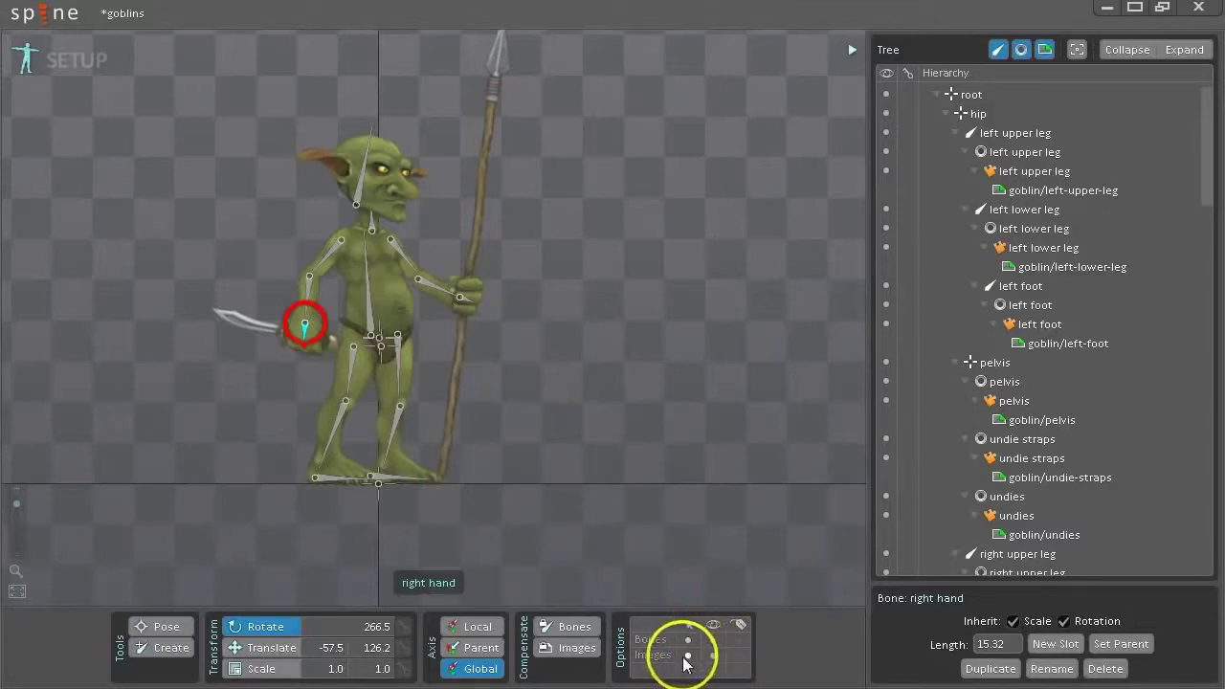
pyautogui.click(688, 655)
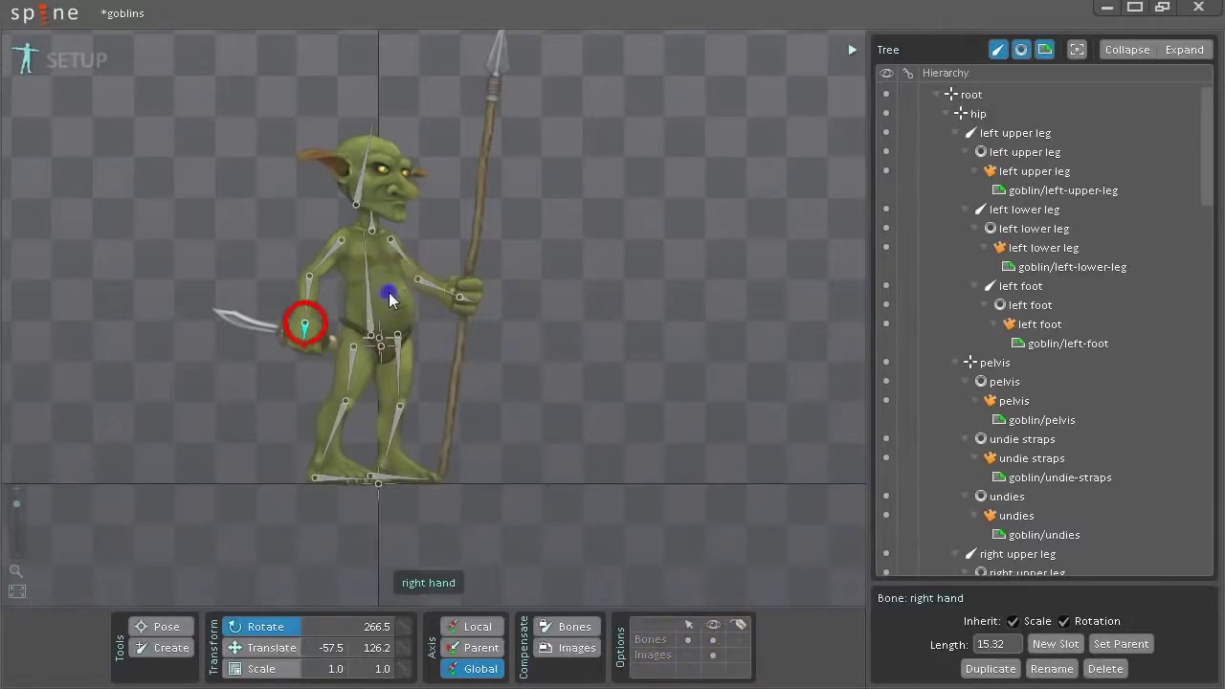
pyautogui.moveTo(385, 294); pyautogui.dragTo(374, 300)
# - Select the torso bone through the unselectable image and rotate it to about 92.97 degrees
pyautogui.click(517, 330)
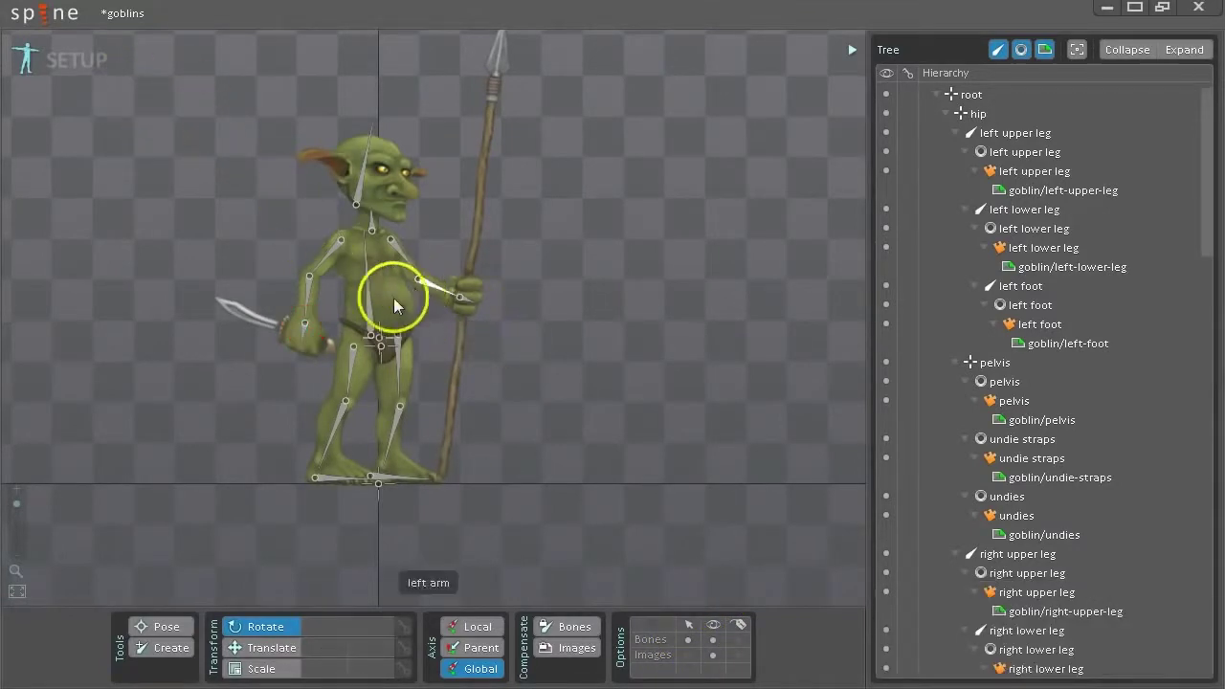
pyautogui.click(369, 281)
pyautogui.moveTo(507, 296); pyautogui.dragTo(560, 284)
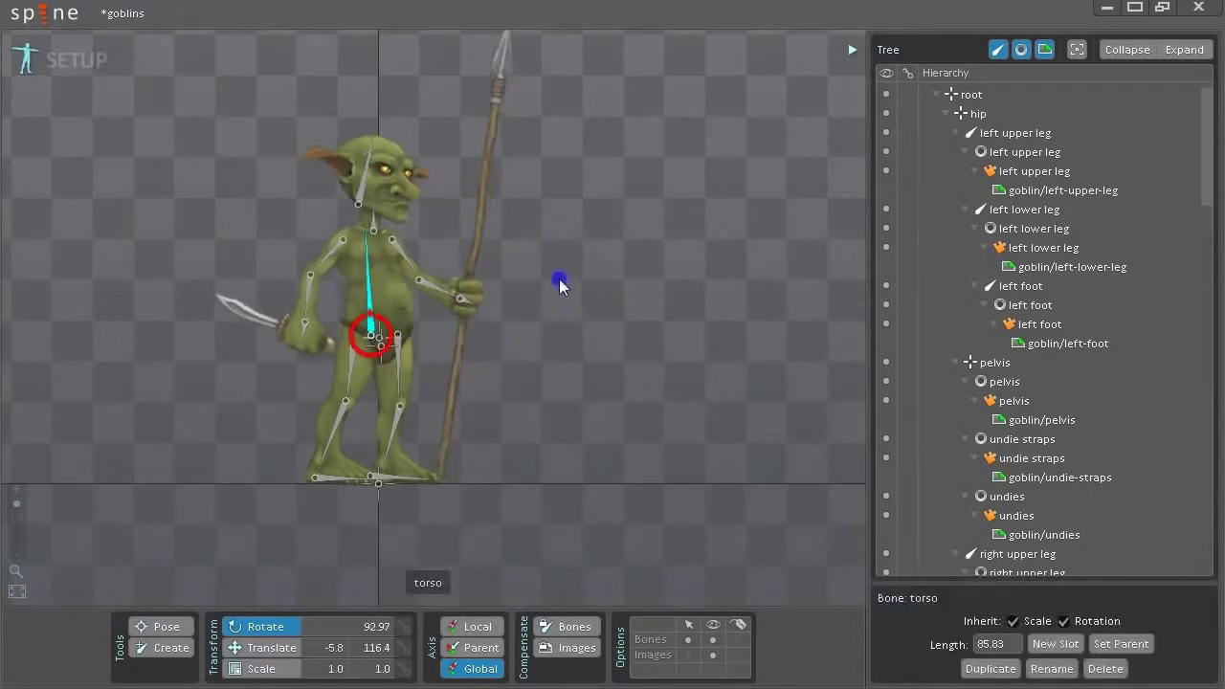
# - Toggle the visibility of bones and images off and back on in the viewport
pyautogui.click(714, 639)
pyautogui.click(713, 654)
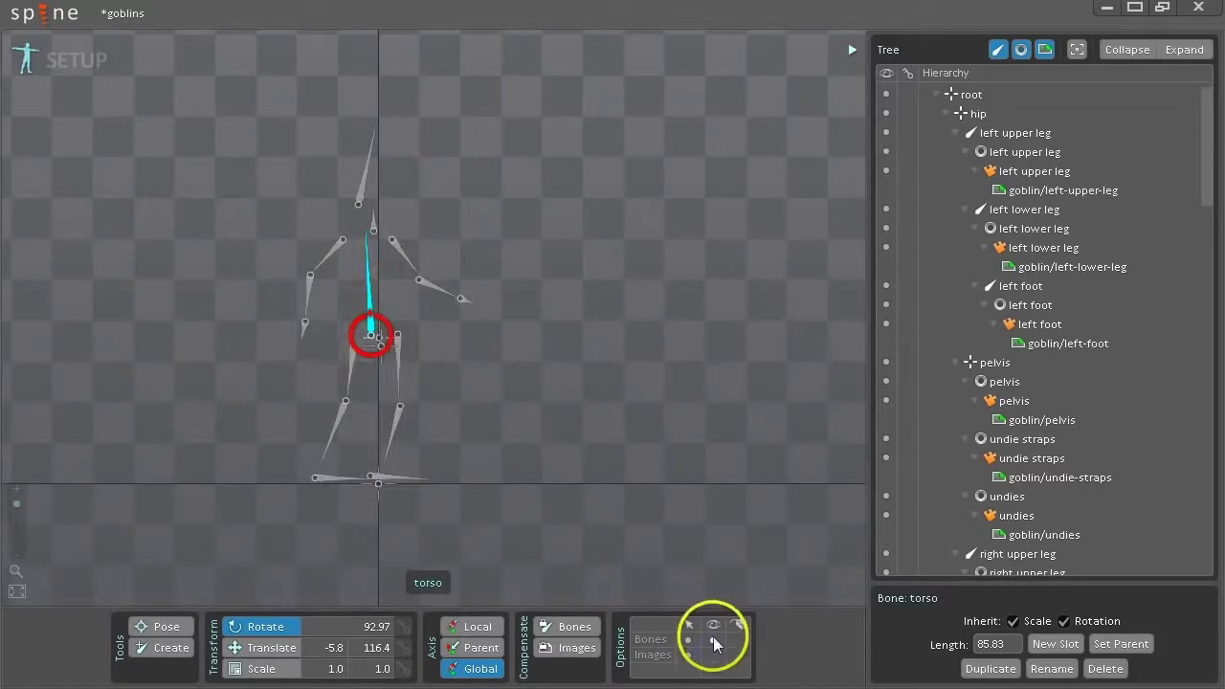
pyautogui.click(713, 656)
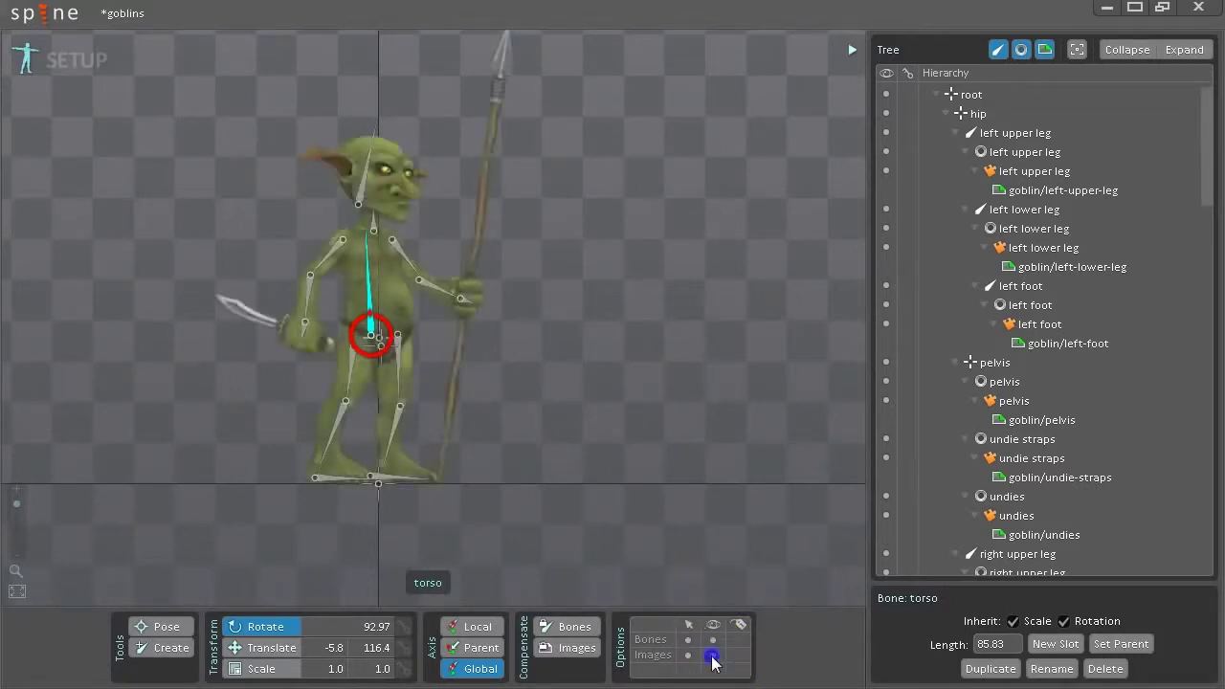
# - Hide the bones, select the hidden right upper leg bone in the viewport, deselect it, and show the bones again
pyautogui.click(713, 639)
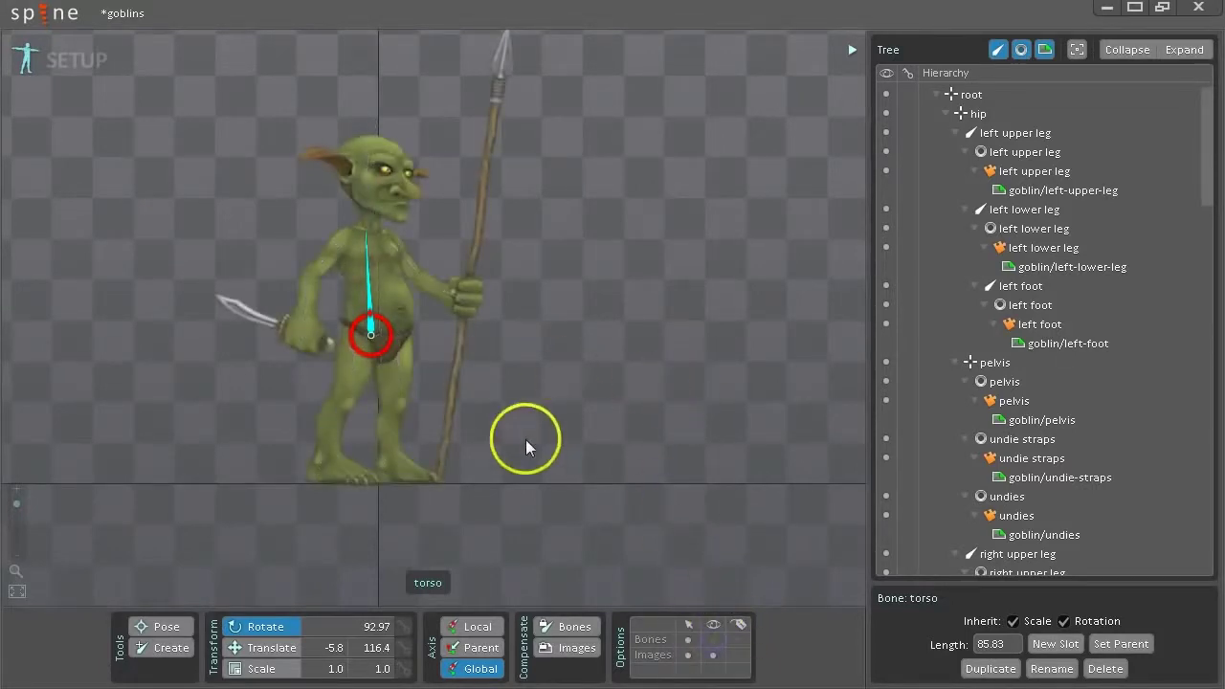
pyautogui.click(603, 438)
pyautogui.click(342, 384)
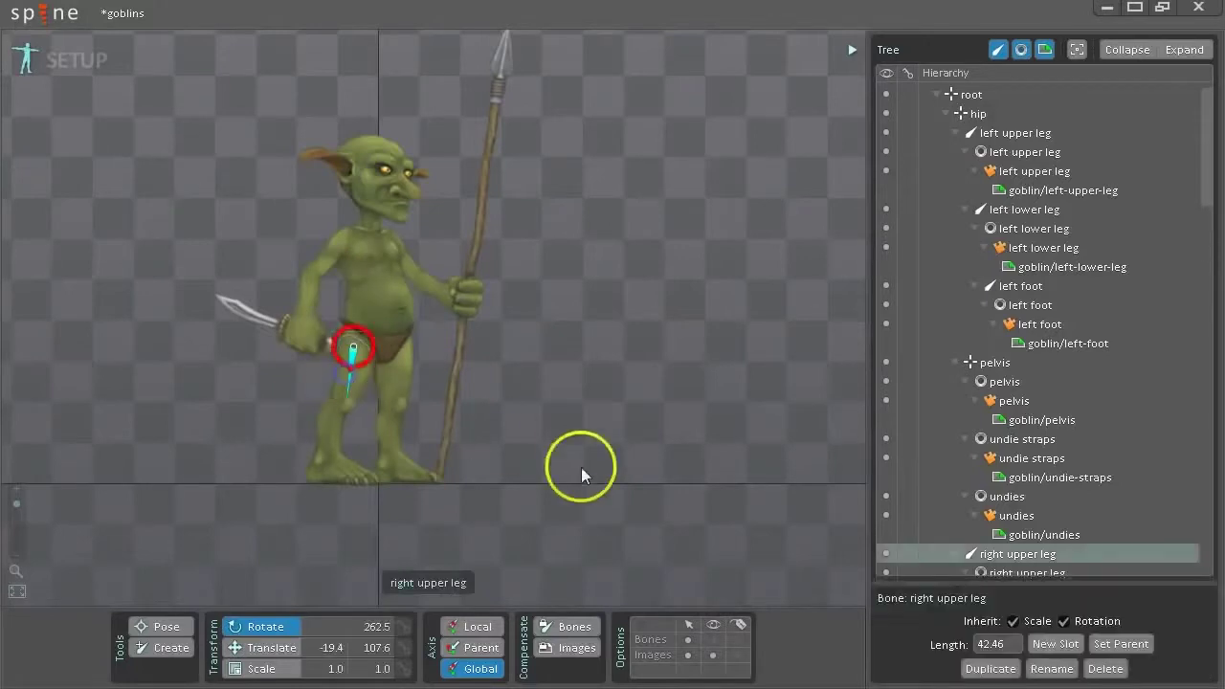
pyautogui.click(629, 487)
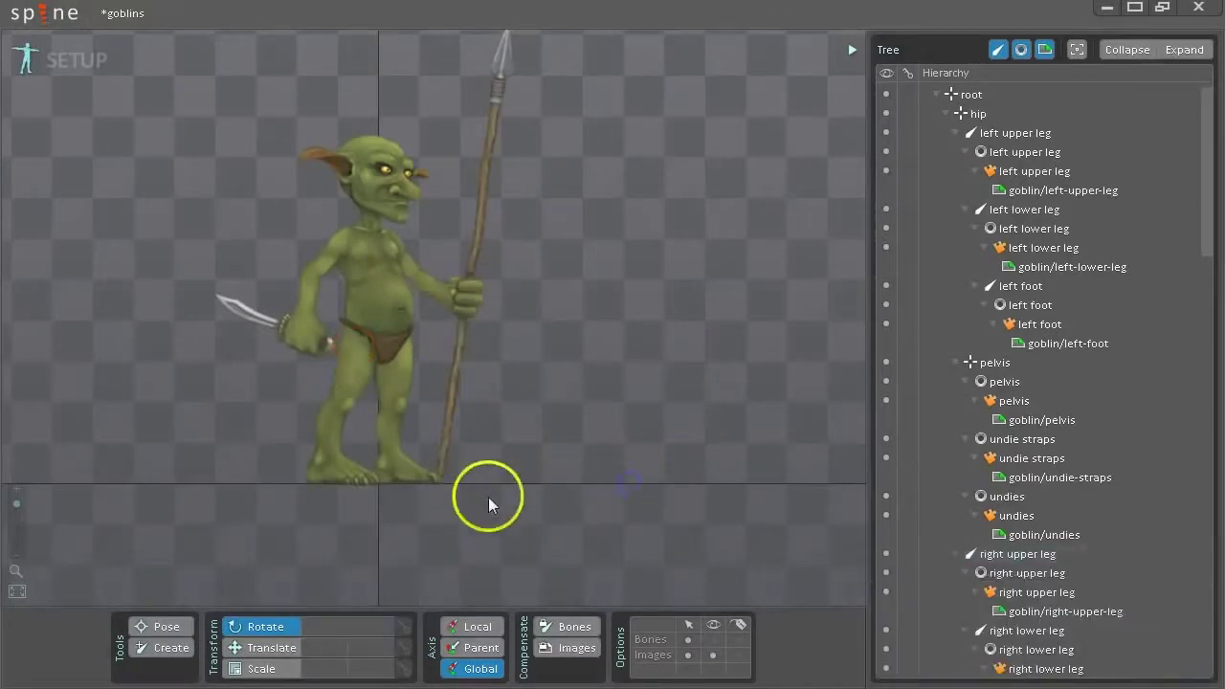
pyautogui.click(713, 641)
# - Display the bone names in the viewport, and switch the labels to image names
pyautogui.click(740, 641)
pyautogui.scroll(2, 329, 262)
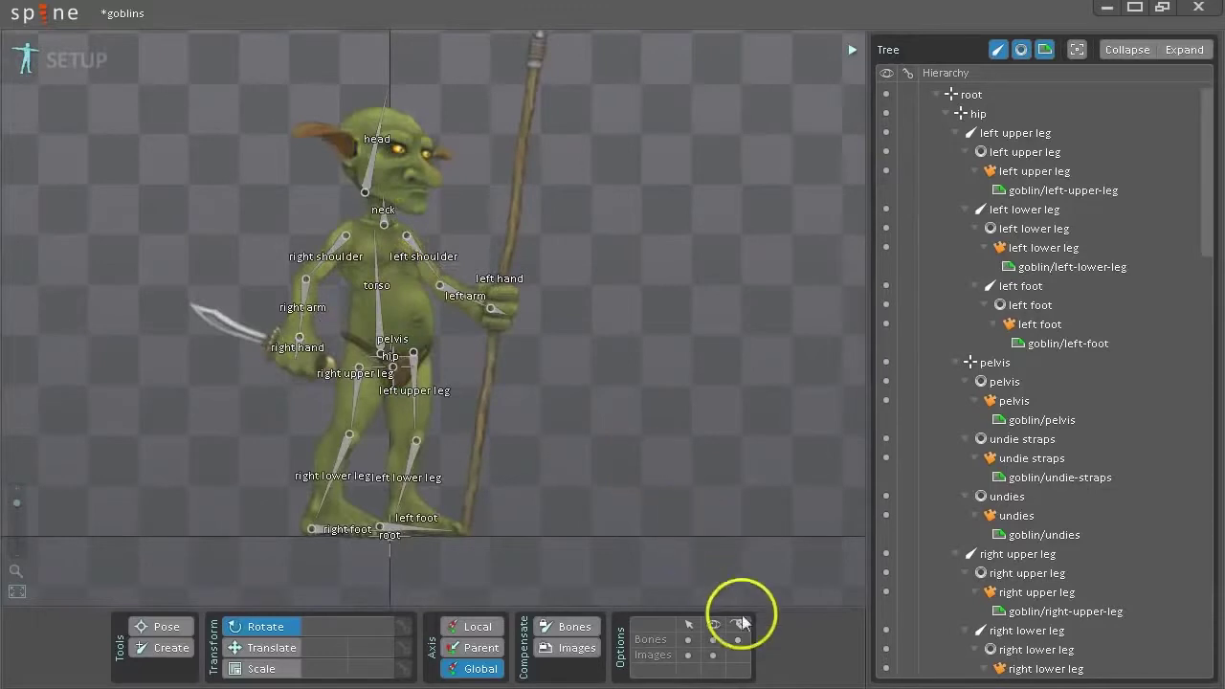
pyautogui.click(738, 655)
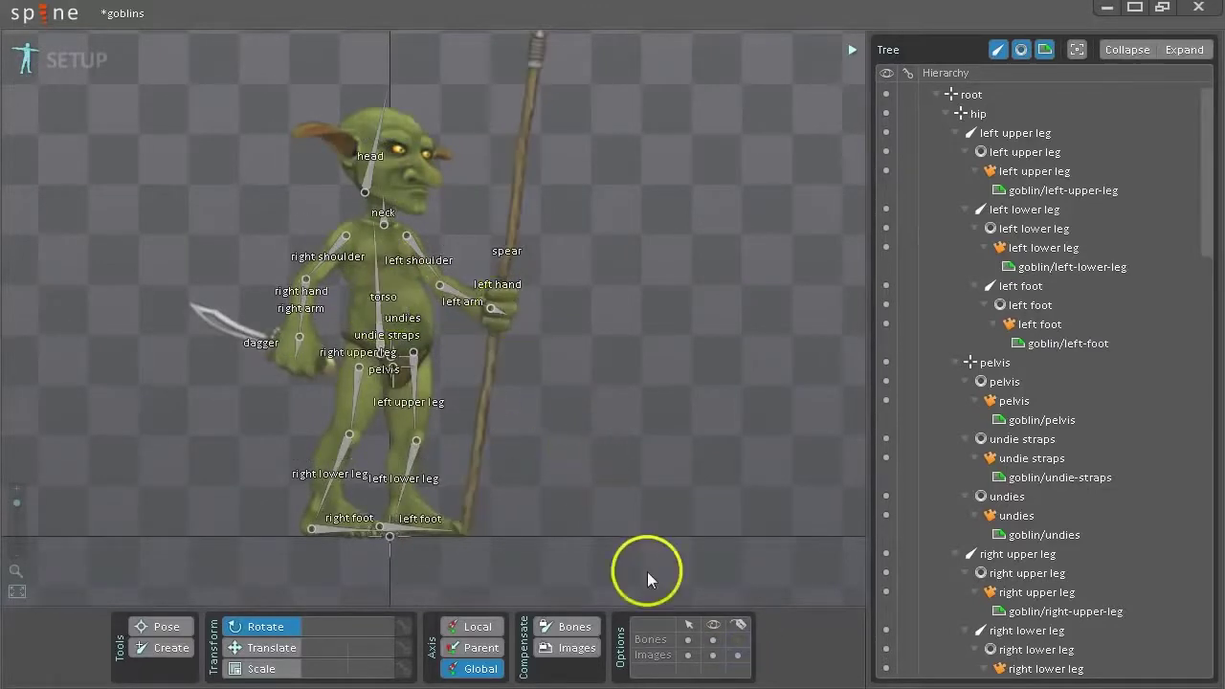
# - Select the right lower leg image by its name label, deselect it, and turn the name labels off
pyautogui.scroll(-1, 512, 330)
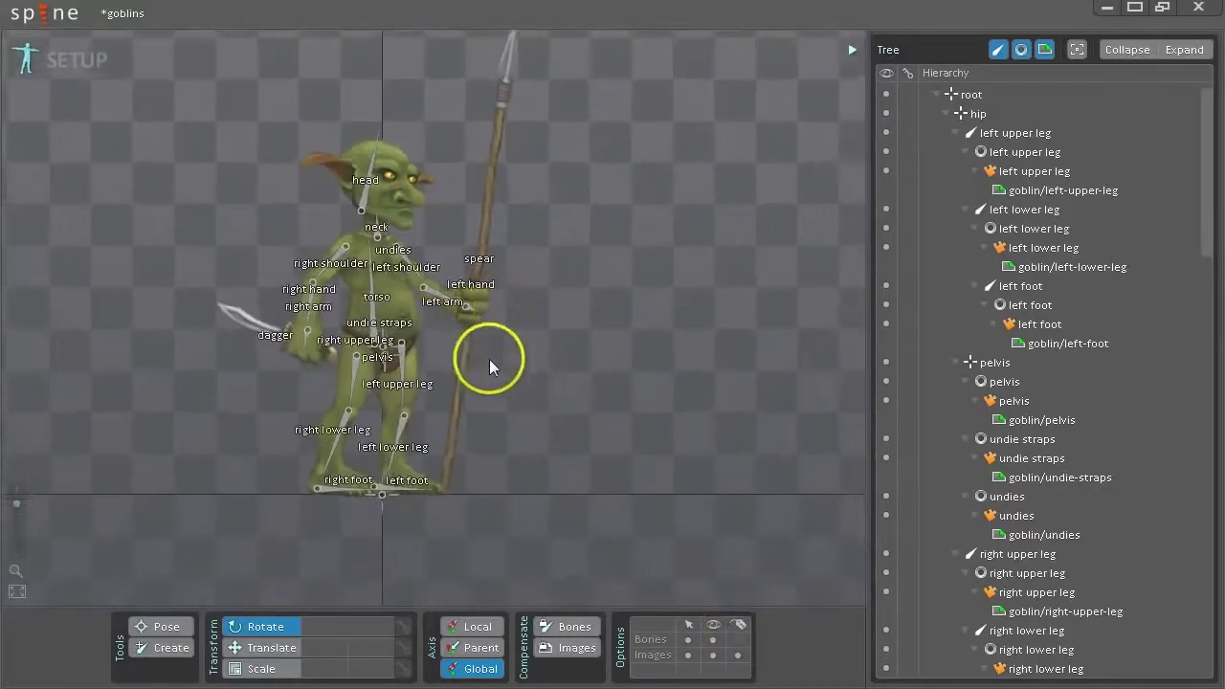
pyautogui.click(296, 432)
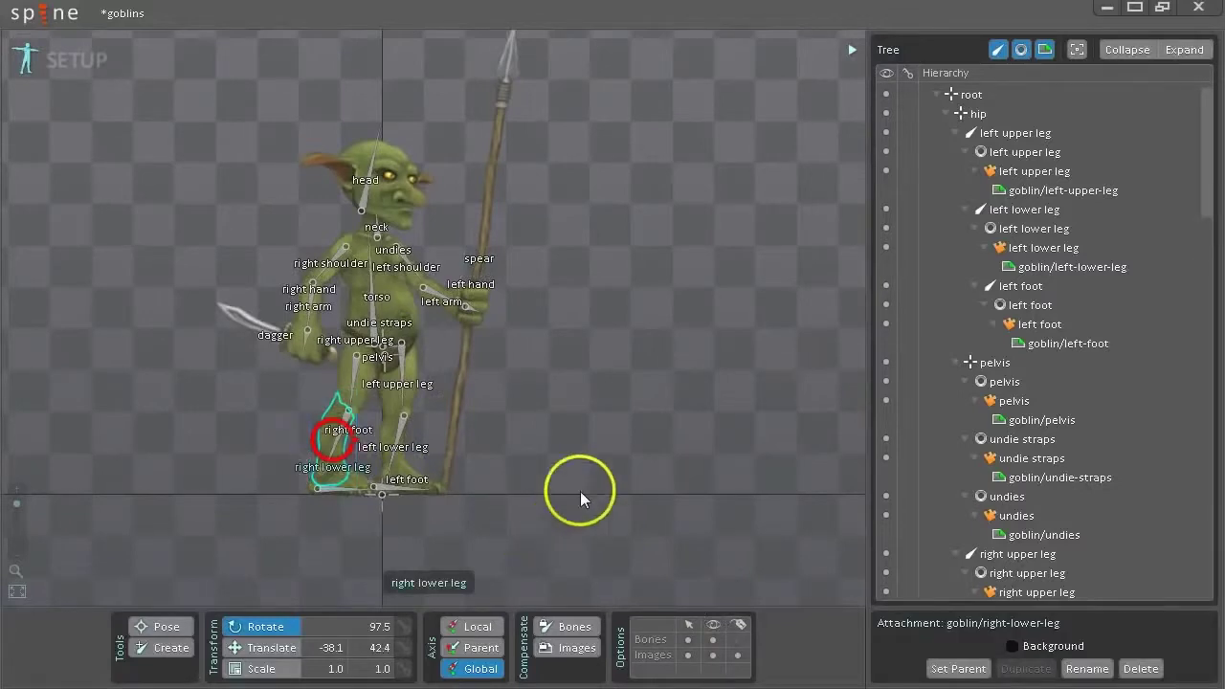
pyautogui.click(587, 438)
pyautogui.click(737, 640)
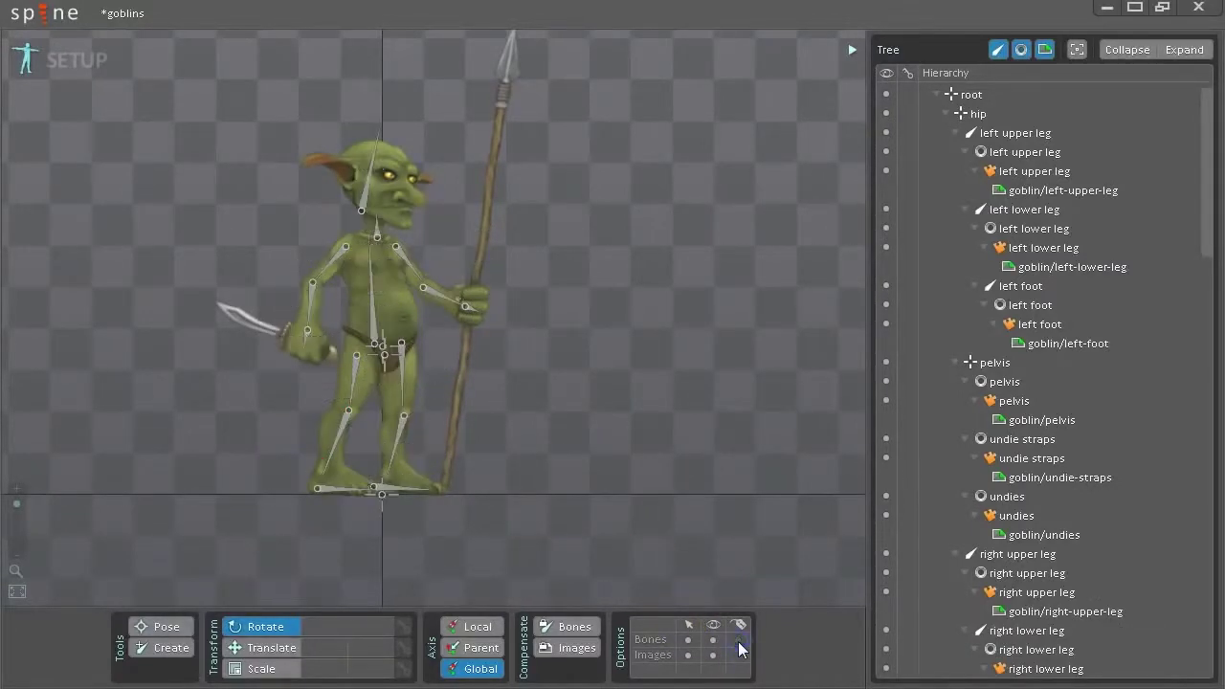
pyautogui.click(600, 368)
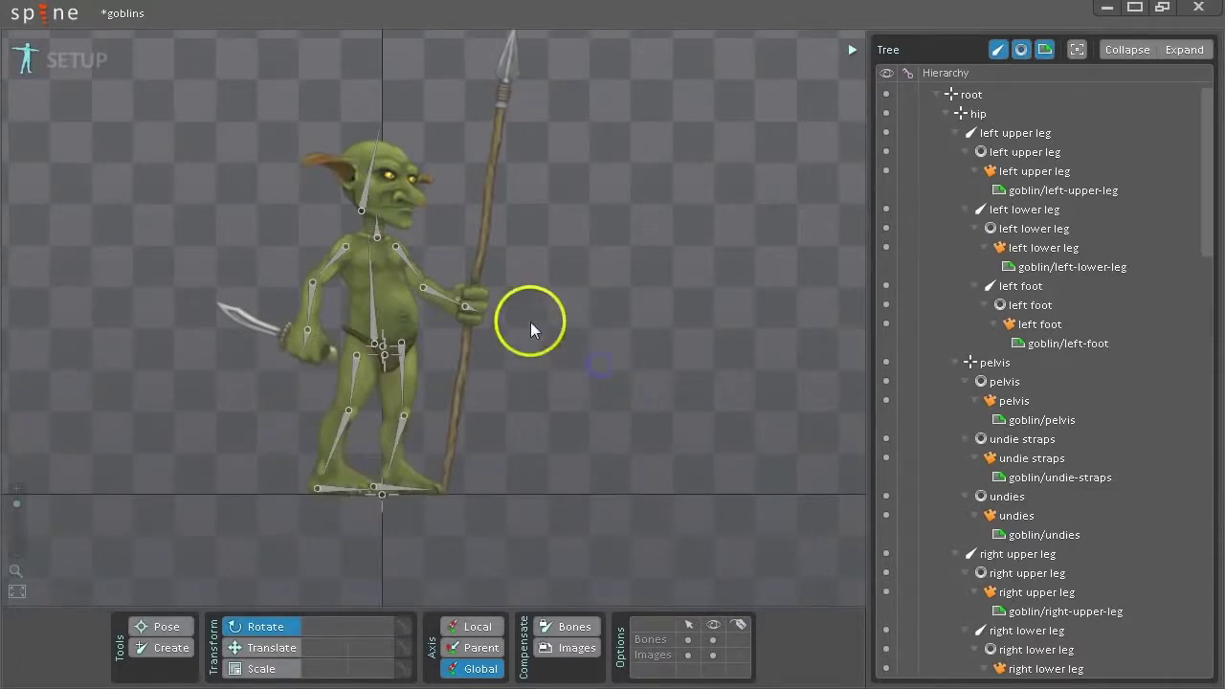
# - Mark the torso image as background, test selecting it in the viewport, and undo the change
pyautogui.scroll(-2, 530, 322)
pyautogui.click(400, 321)
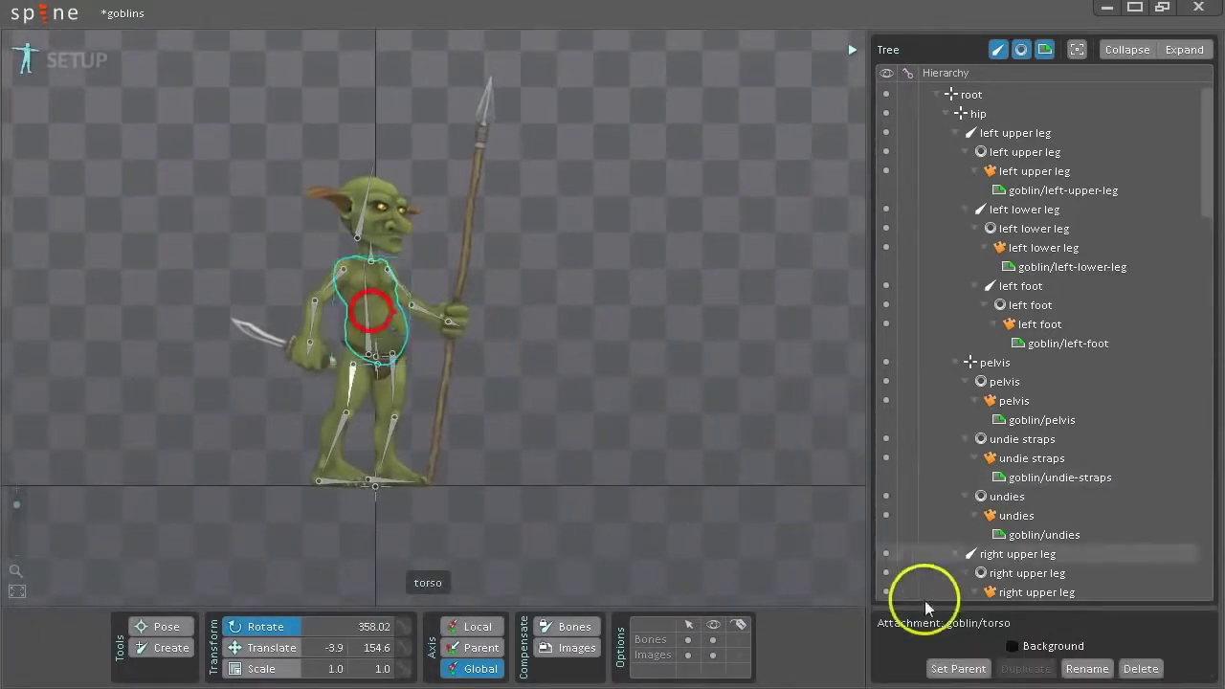
pyautogui.click(1026, 648)
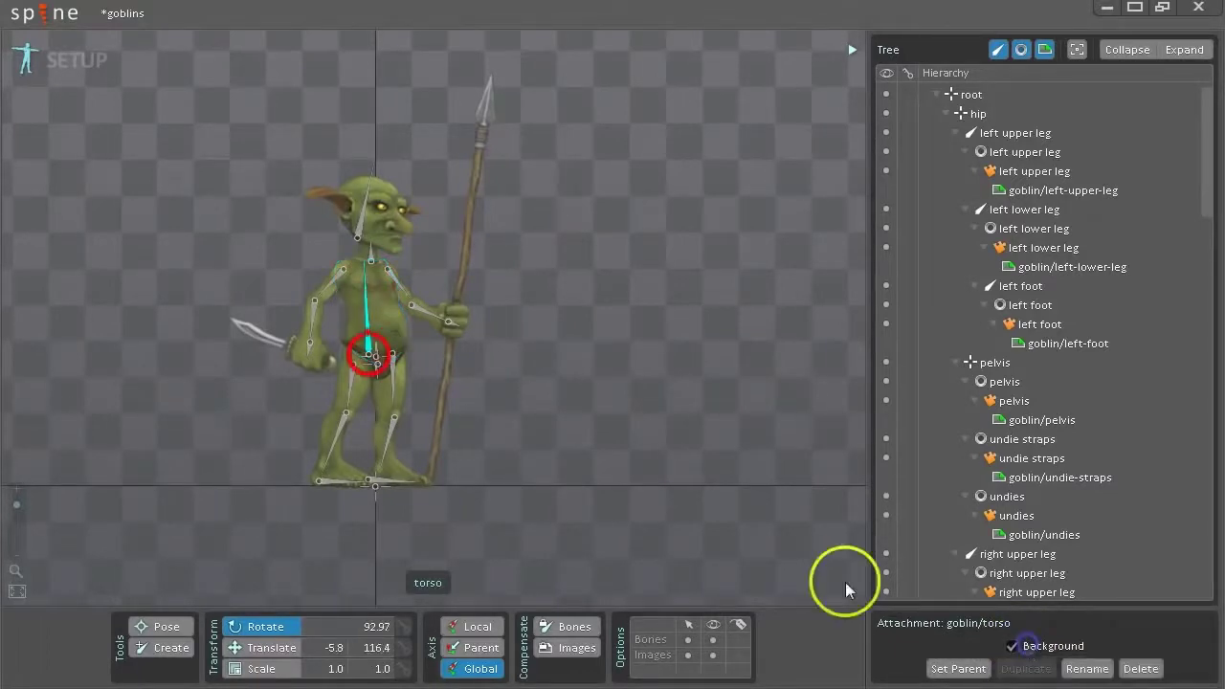
pyautogui.click(399, 326)
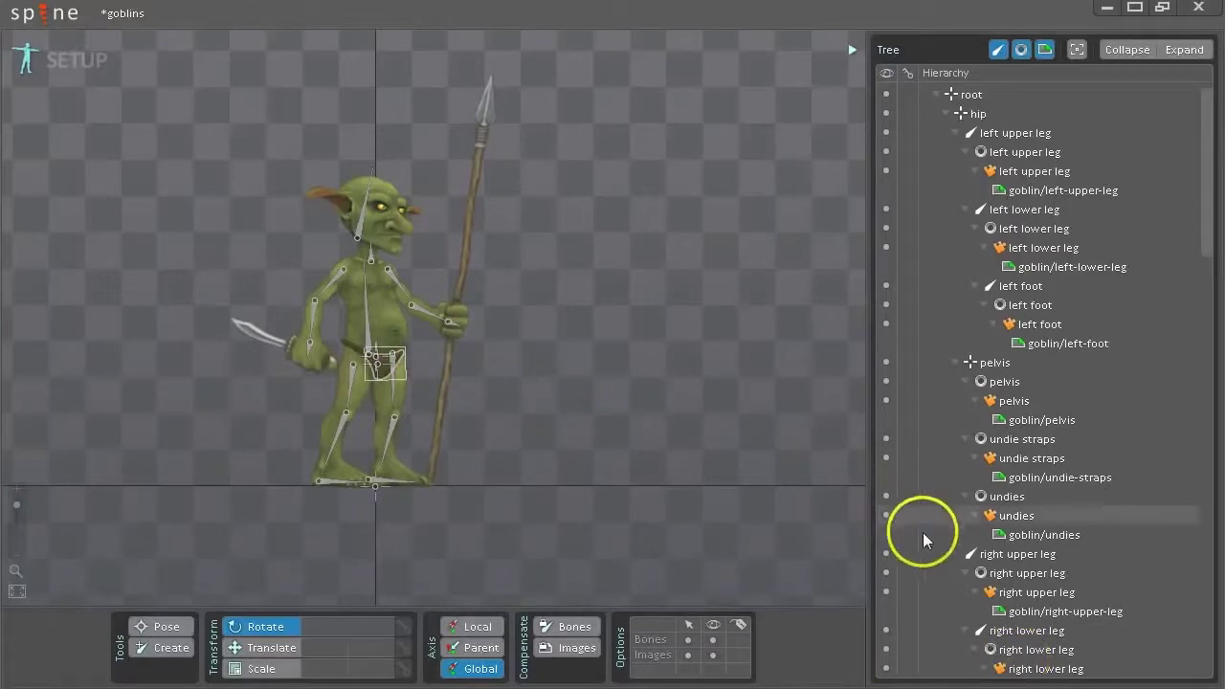
pyautogui.hotkey('ctrl', 'z')
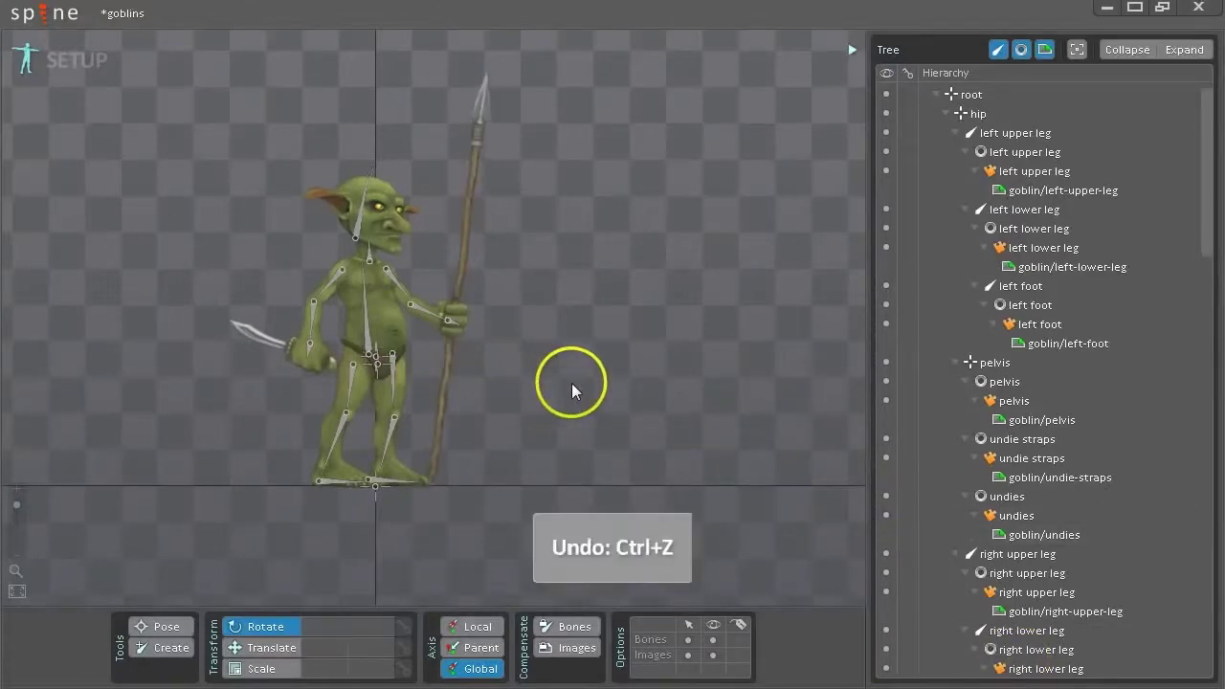
# - Clear the selection and undo the last change
pyautogui.click(584, 385)
pyautogui.hotkey('ctrl', 'z')
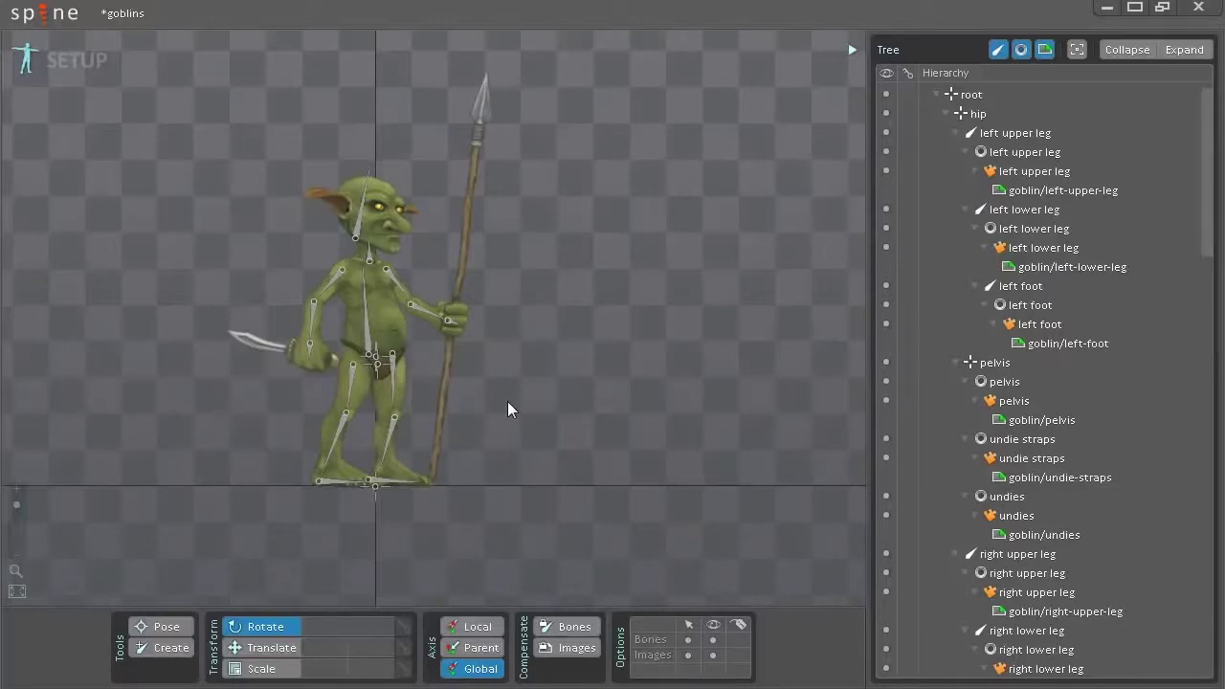
# - Select the left arm bone and activate the Translate tool
pyautogui.scroll(-1, 577, 479)
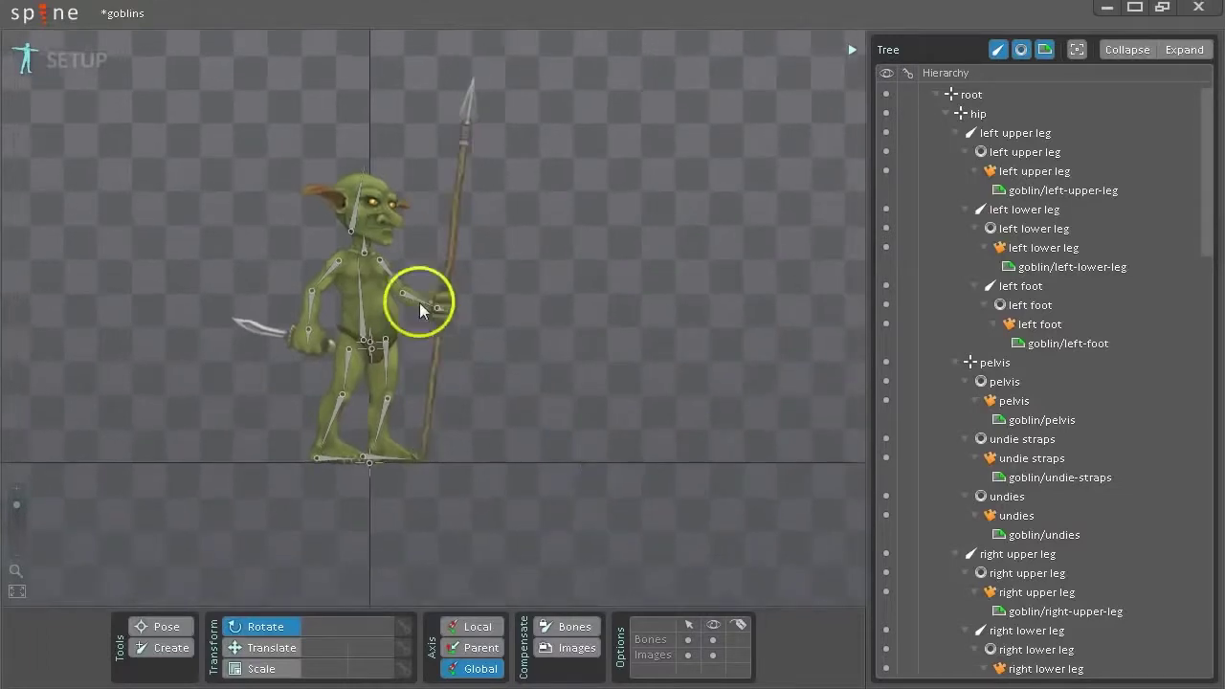
pyautogui.click(278, 649)
pyautogui.click(263, 628)
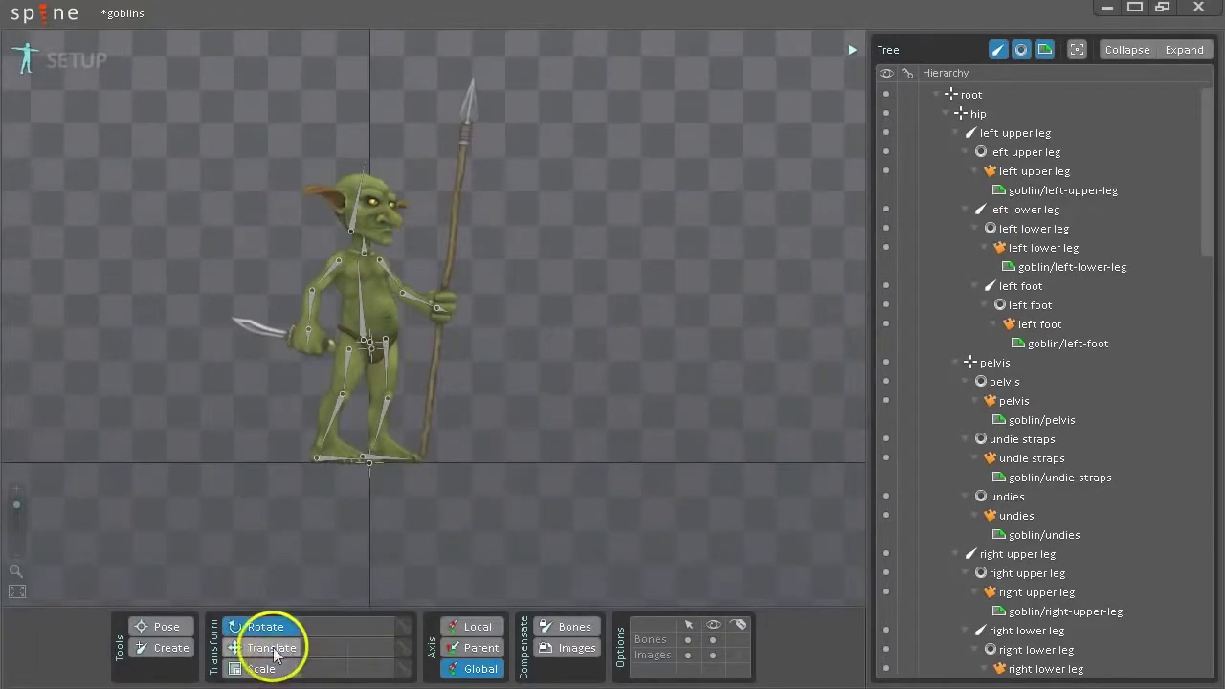
pyautogui.moveTo(545, 316); pyautogui.dragTo(549, 315)
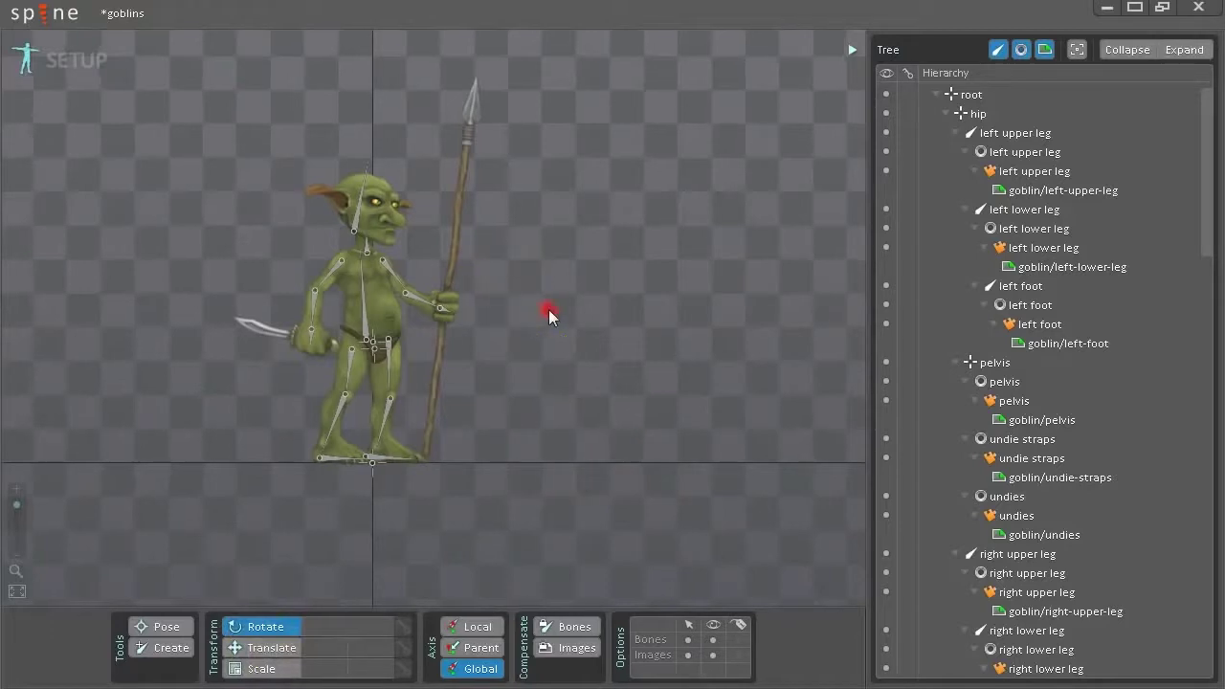
pyautogui.click(405, 298)
pyautogui.press('v')
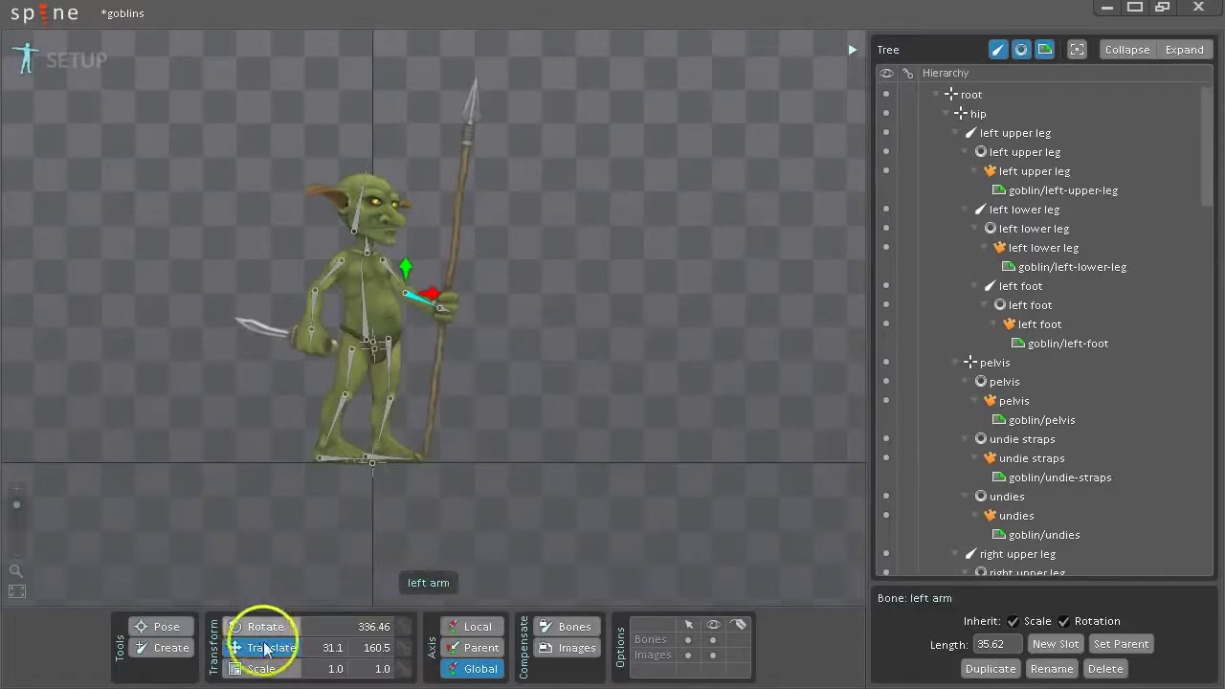
# - Select the head bone and stretch it at its tip to a length of about 125
pyautogui.scroll(2, 423, 294)
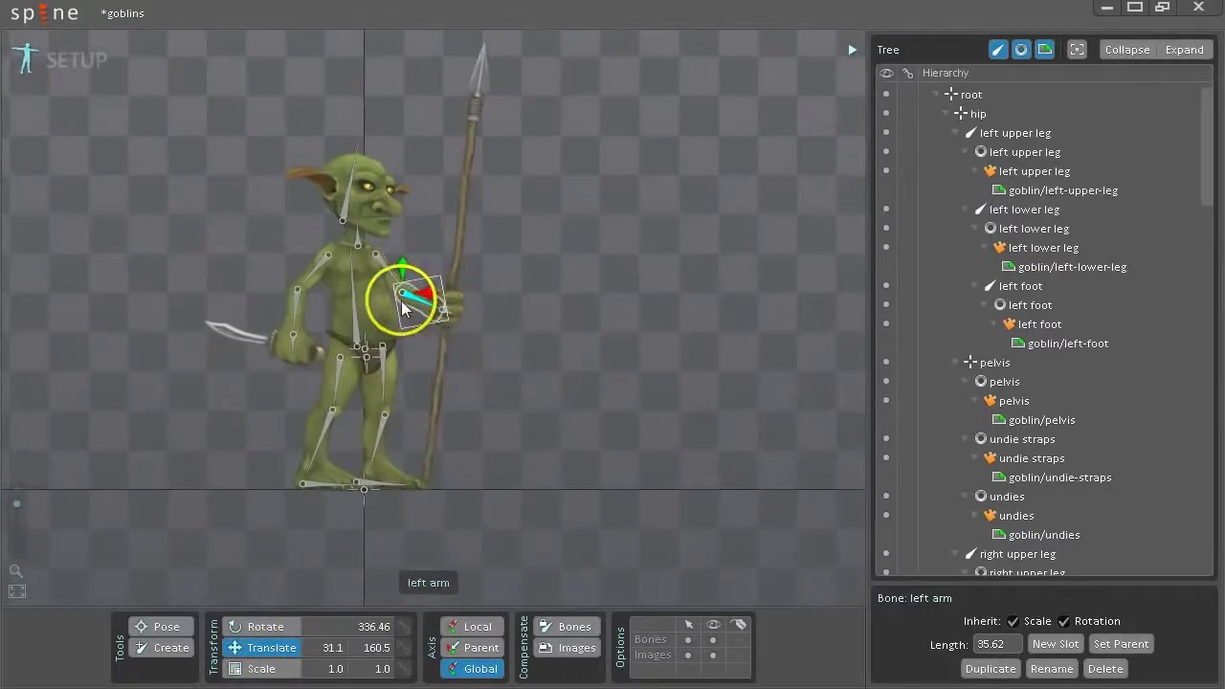
pyautogui.click(358, 141)
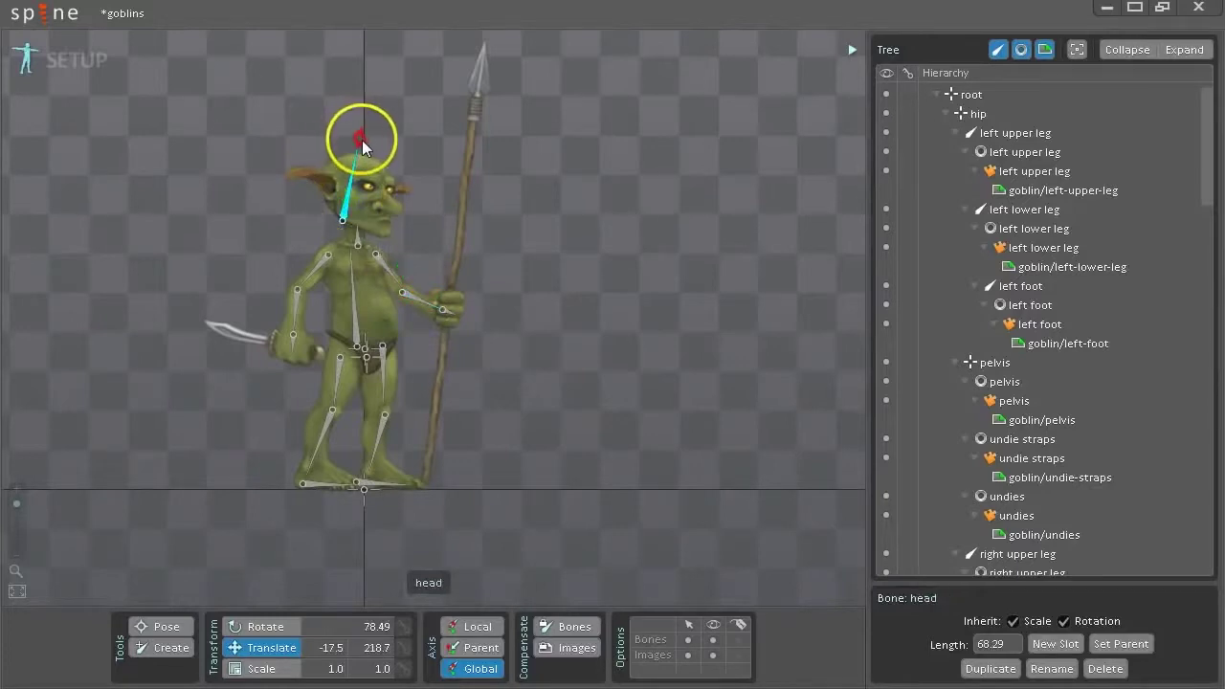
pyautogui.moveTo(362, 140); pyautogui.dragTo(392, 69)
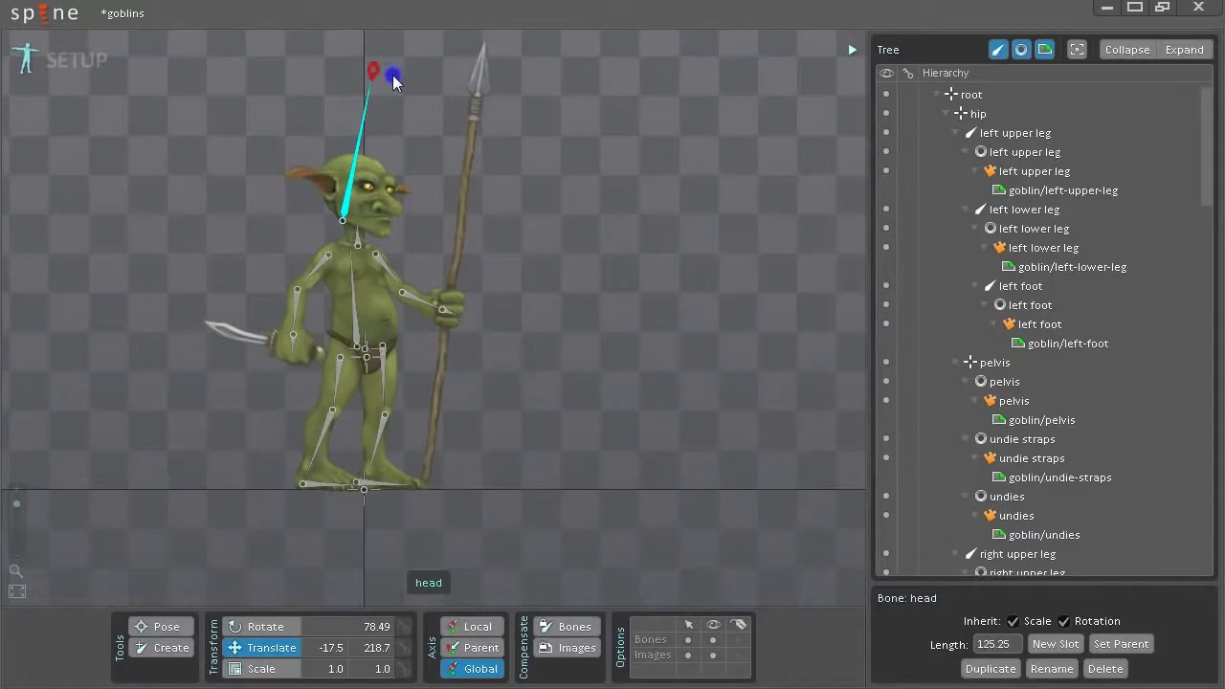
pyautogui.moveTo(372, 185); pyautogui.dragTo(371, 187)
# - Try lengths of 55 and 0 for the head bone, and set its length to 40
pyautogui.doubleClick(983, 637)
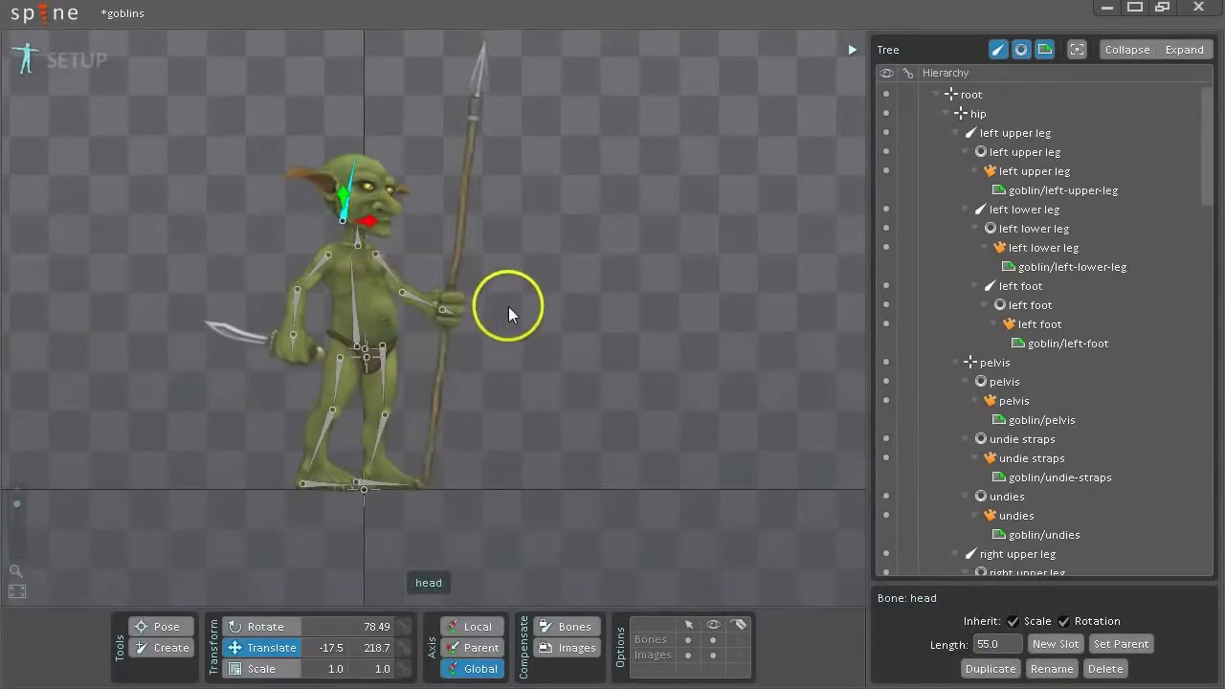
pyautogui.click(352, 149)
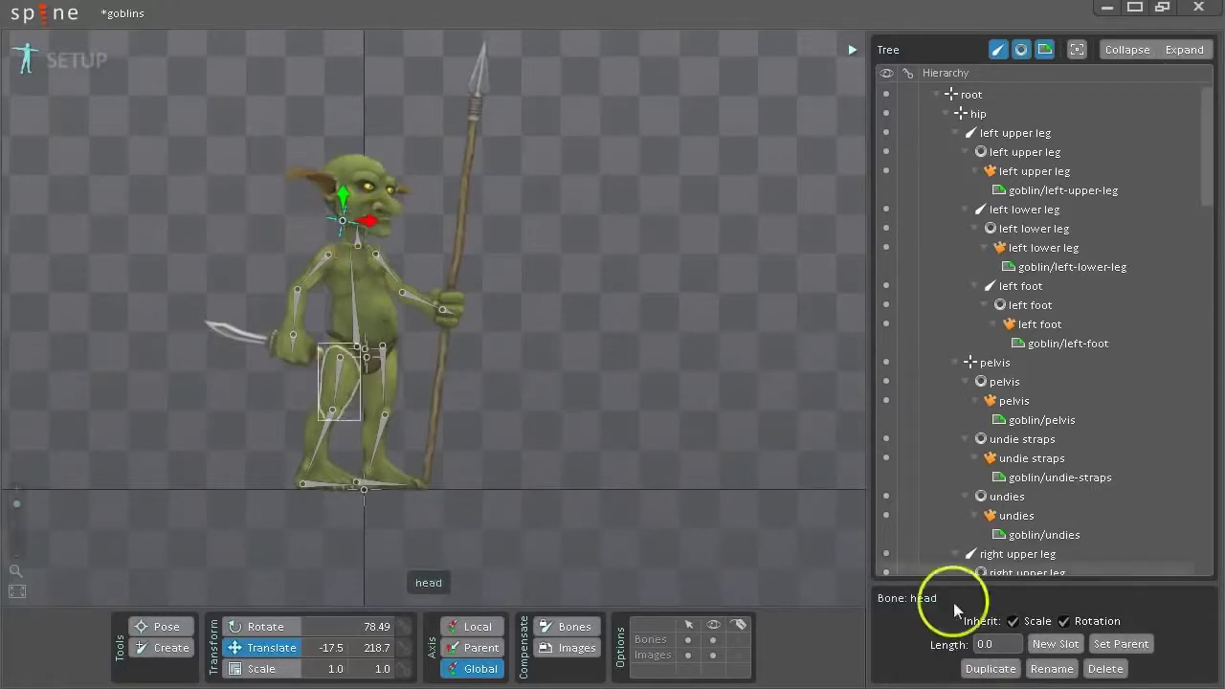
pyautogui.click(980, 645)
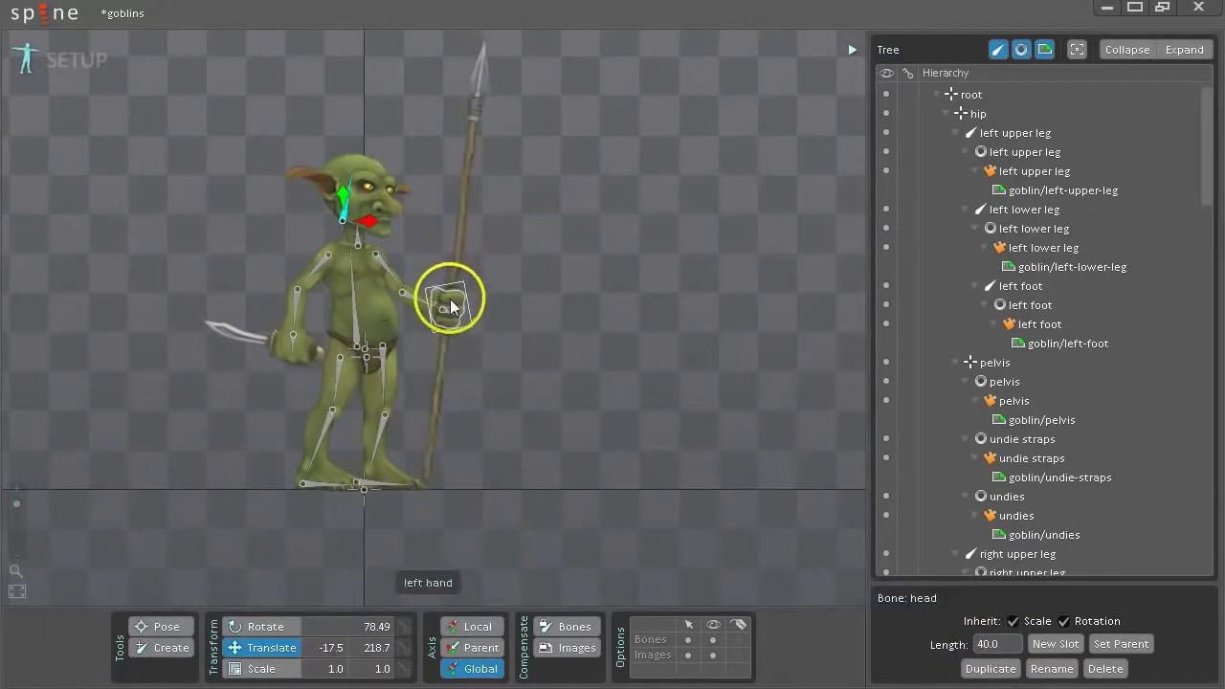
# - Add the left shoulder bone to the head bone selection and adjust both bones' lengths together at the shoulder's tip
pyautogui.keyDown('ctrl'); pyautogui.click(384, 260); pyautogui.keyUp('ctrl')
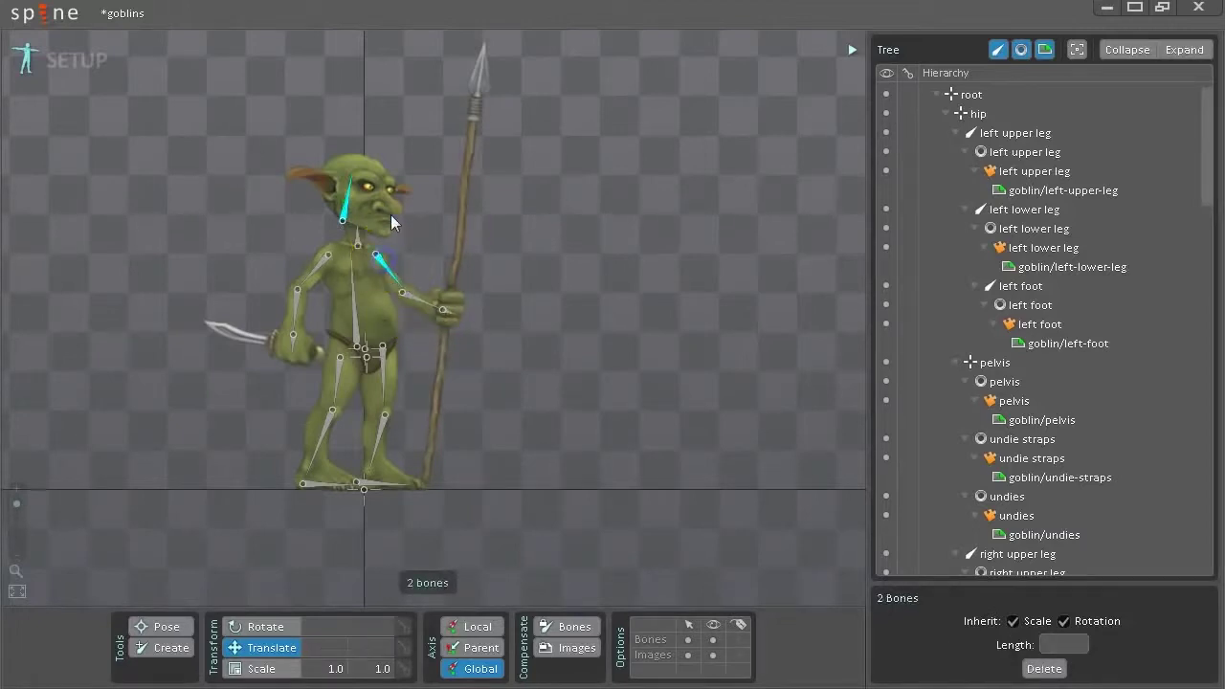
pyautogui.scroll(2, 351, 181)
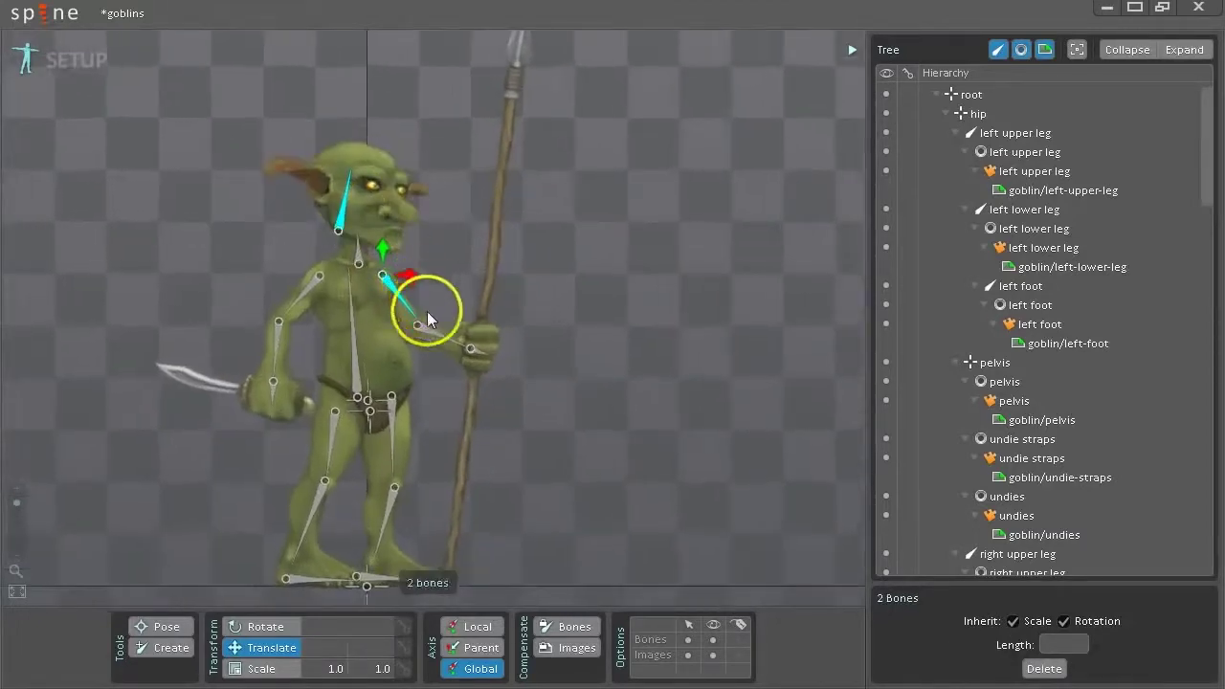
pyautogui.moveTo(413, 318)
pyautogui.mouseDown()
pyautogui.moveTo(405, 331)
pyautogui.moveTo(498, 410)
pyautogui.moveTo(425, 311)
pyautogui.mouseUp()
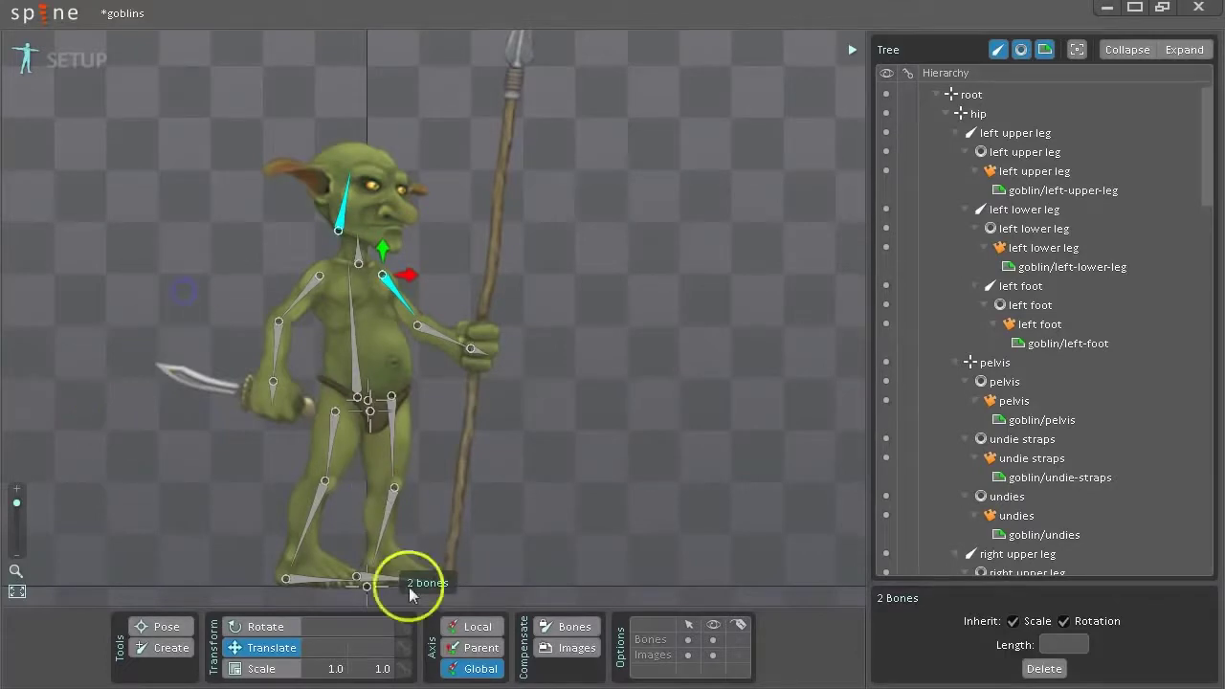
# - Nudge the selected head and left shoulder bones slightly downward
pyautogui.press('Up')
pyautogui.press('Down')
pyautogui.press('Down')
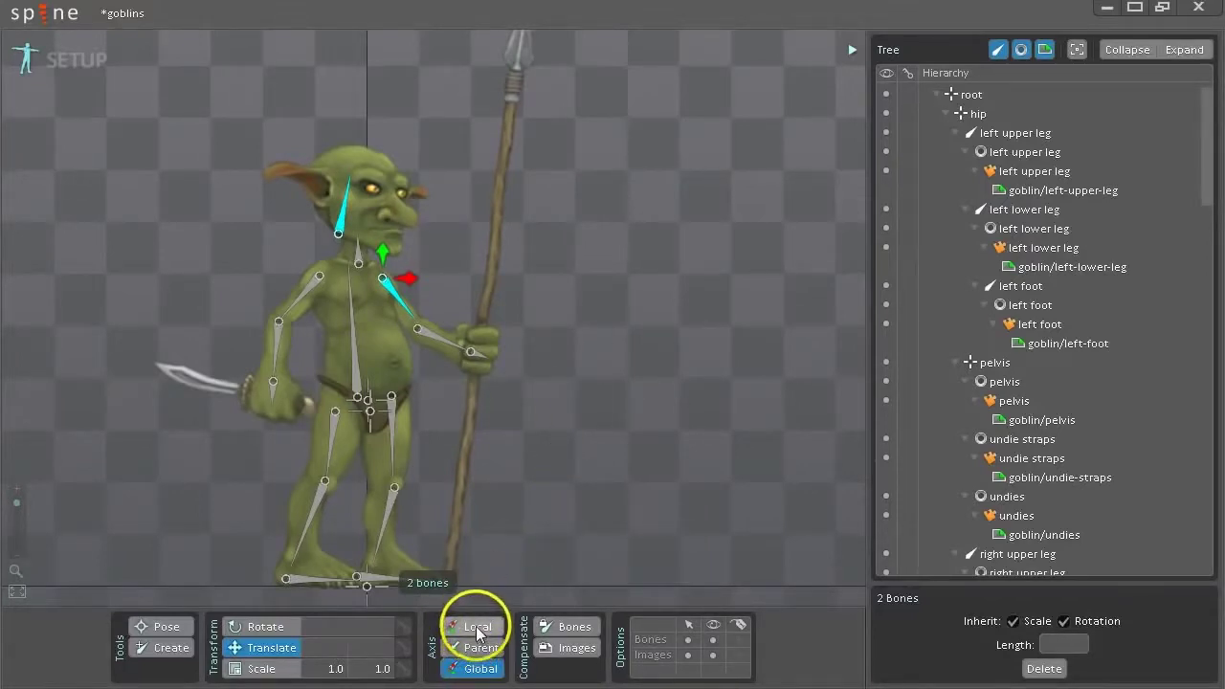
# - Set the transform axis to Local and translate the right and left shoulder bones together along their own X axes
pyautogui.click(475, 626)
pyautogui.click(587, 351)
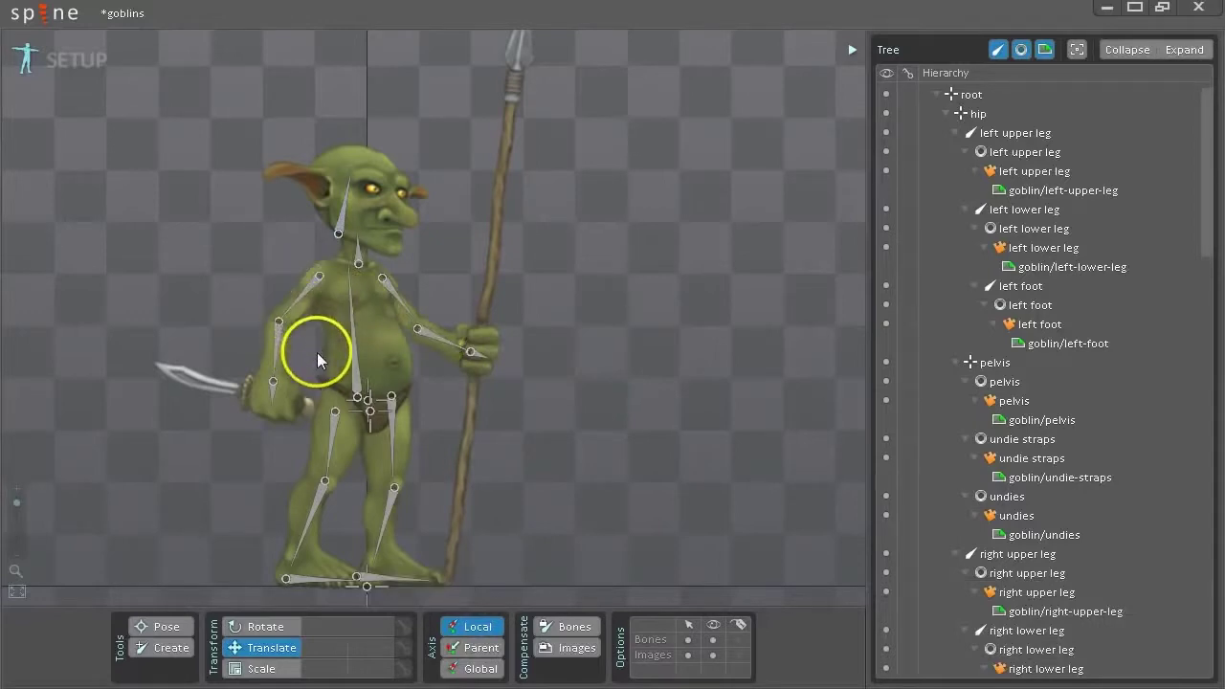
pyautogui.click(302, 297)
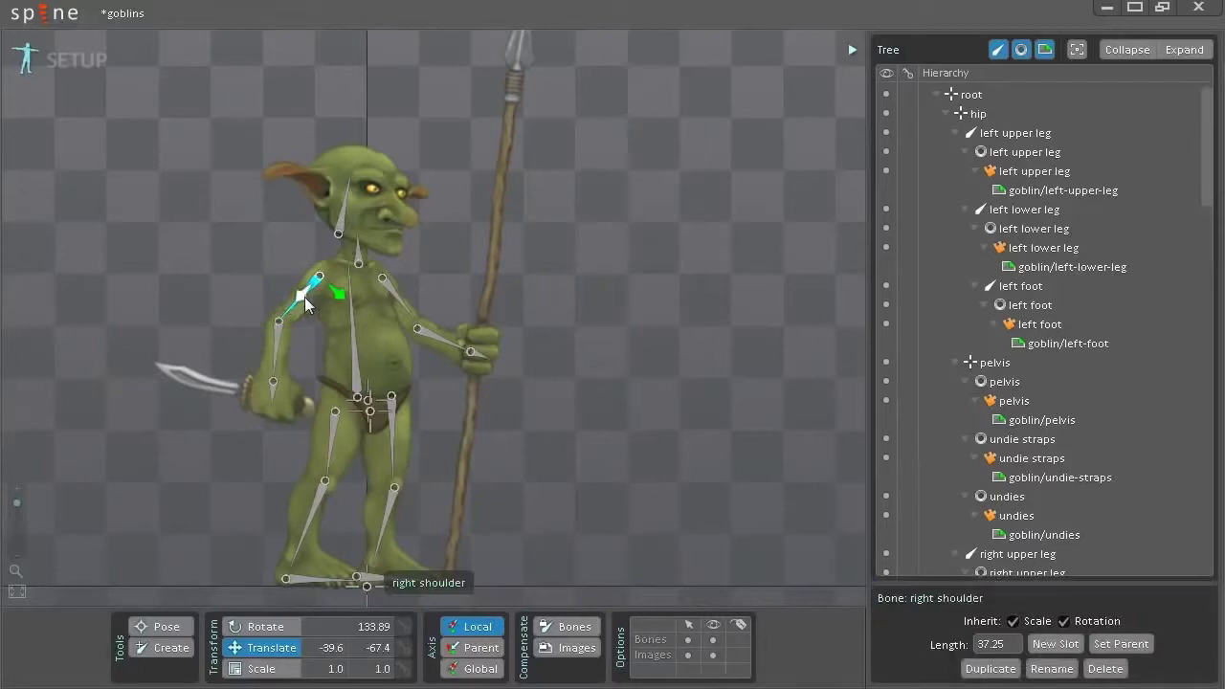
pyautogui.keyDown('ctrl'); pyautogui.click(400, 292); pyautogui.keyUp('ctrl')
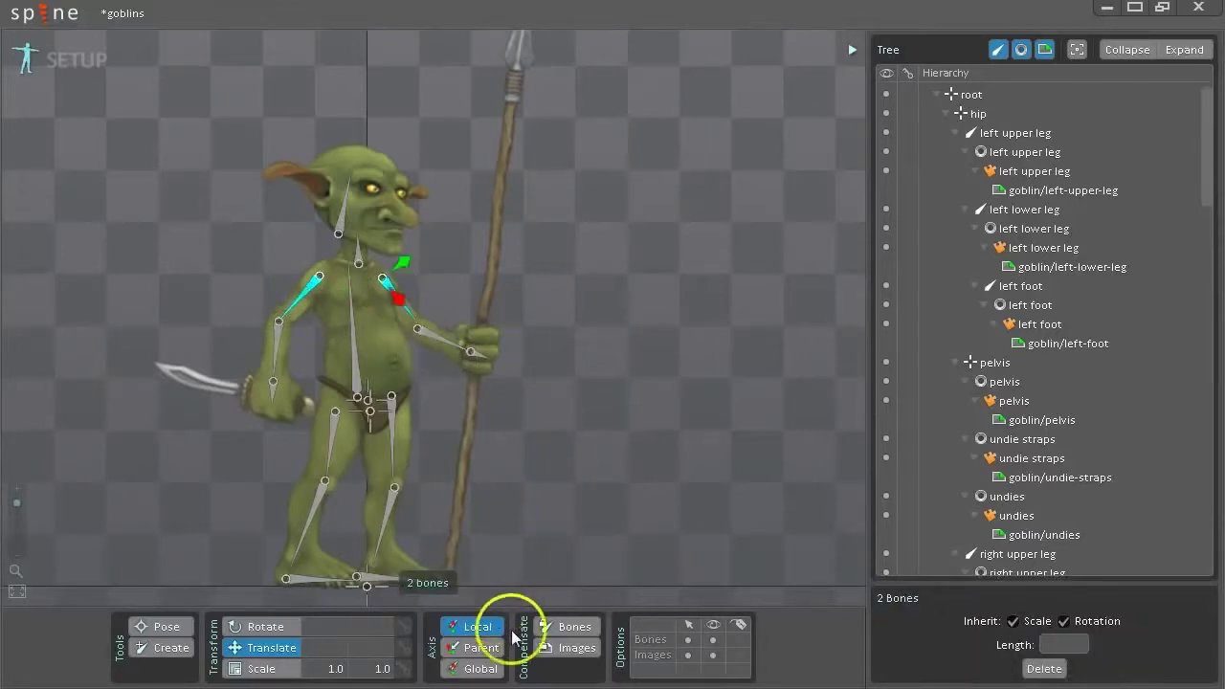
pyautogui.moveTo(401, 303)
pyautogui.mouseDown()
pyautogui.moveTo(425, 332)
pyautogui.moveTo(405, 268)
pyautogui.moveTo(430, 334)
pyautogui.moveTo(418, 301)
pyautogui.moveTo(406, 310)
pyautogui.mouseUp()
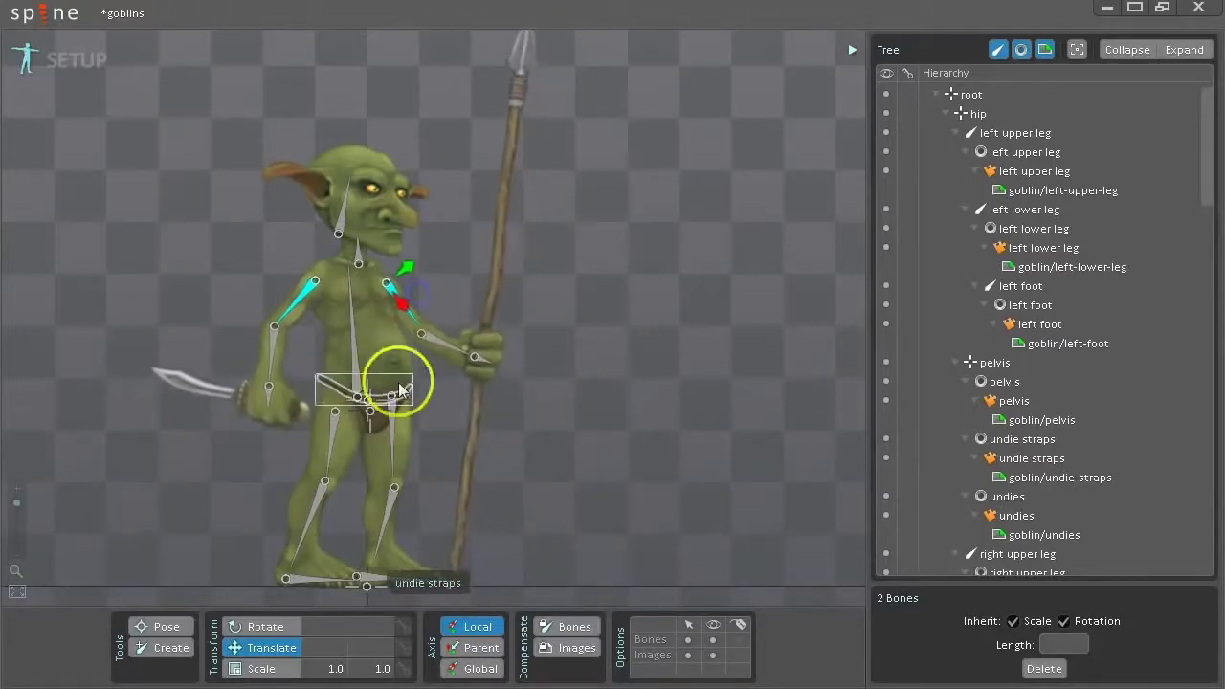
# - Select the right and left arm bones, set the transform axis to Parent, and translate both outward along their shoulder bones
pyautogui.click(288, 349)
pyautogui.keyDown('ctrl'); pyautogui.click(434, 351); pyautogui.keyUp('ctrl')
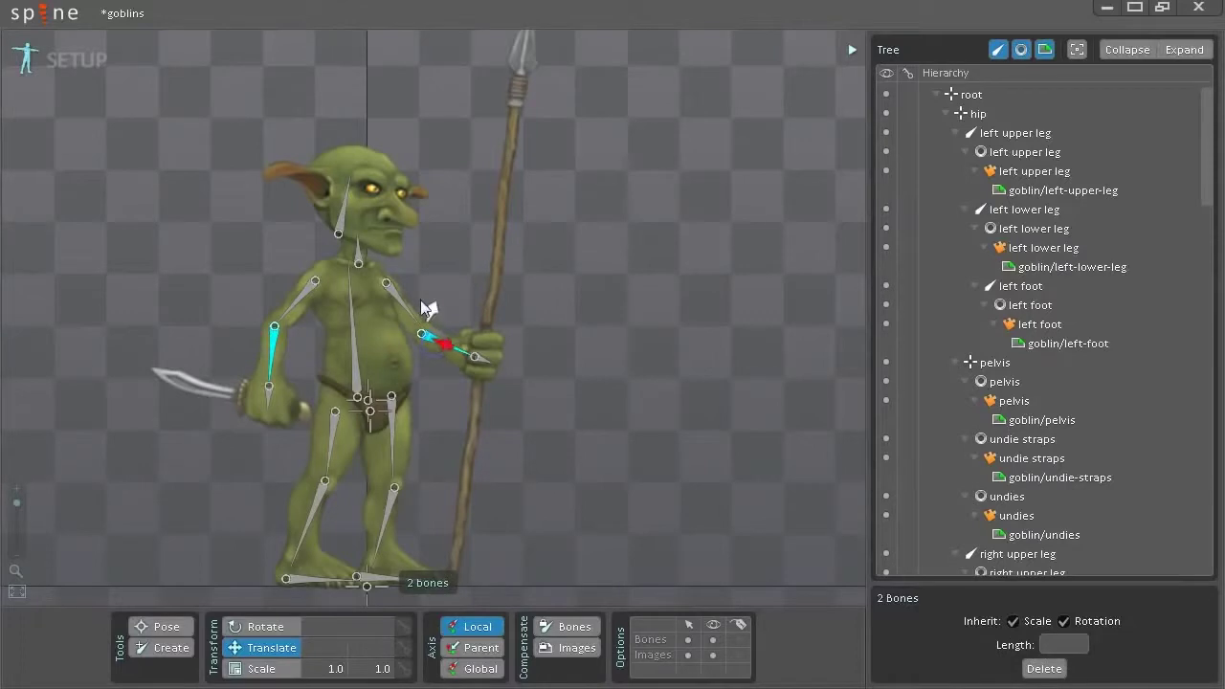
pyautogui.click(482, 647)
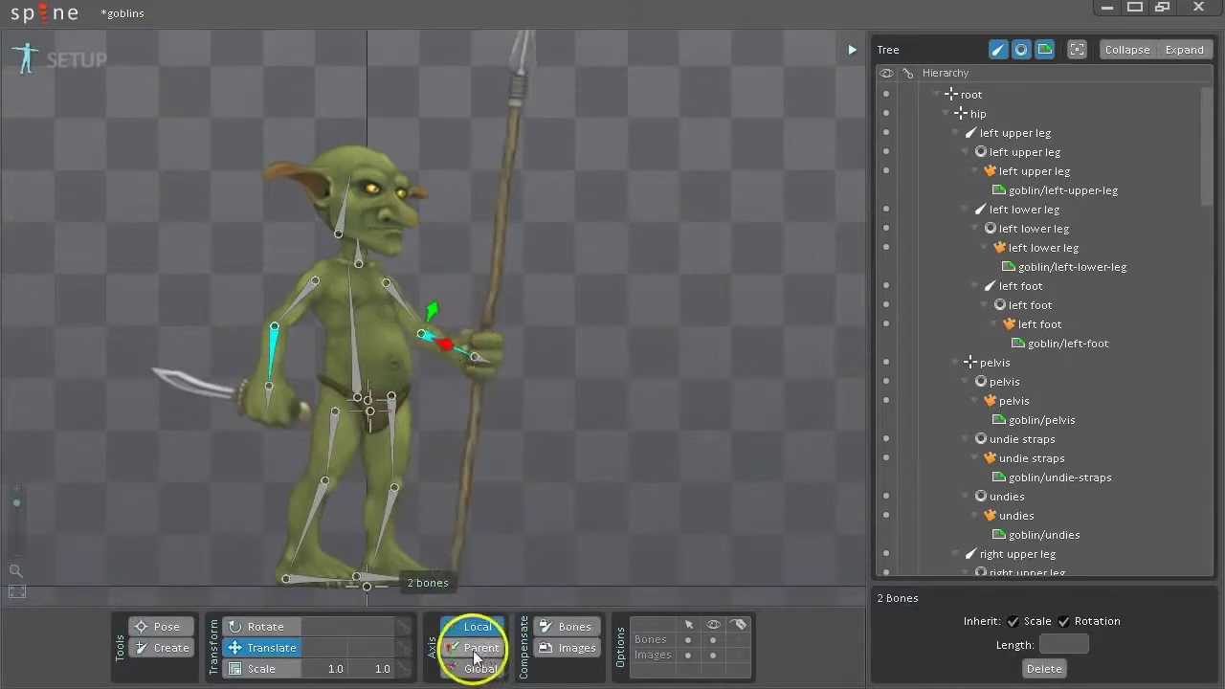
pyautogui.moveTo(438, 350); pyautogui.dragTo(465, 388)
# - Lengthen both shoulder bones together to reach the displaced arms, and undo the arm and shoulder changes
pyautogui.click(405, 286)
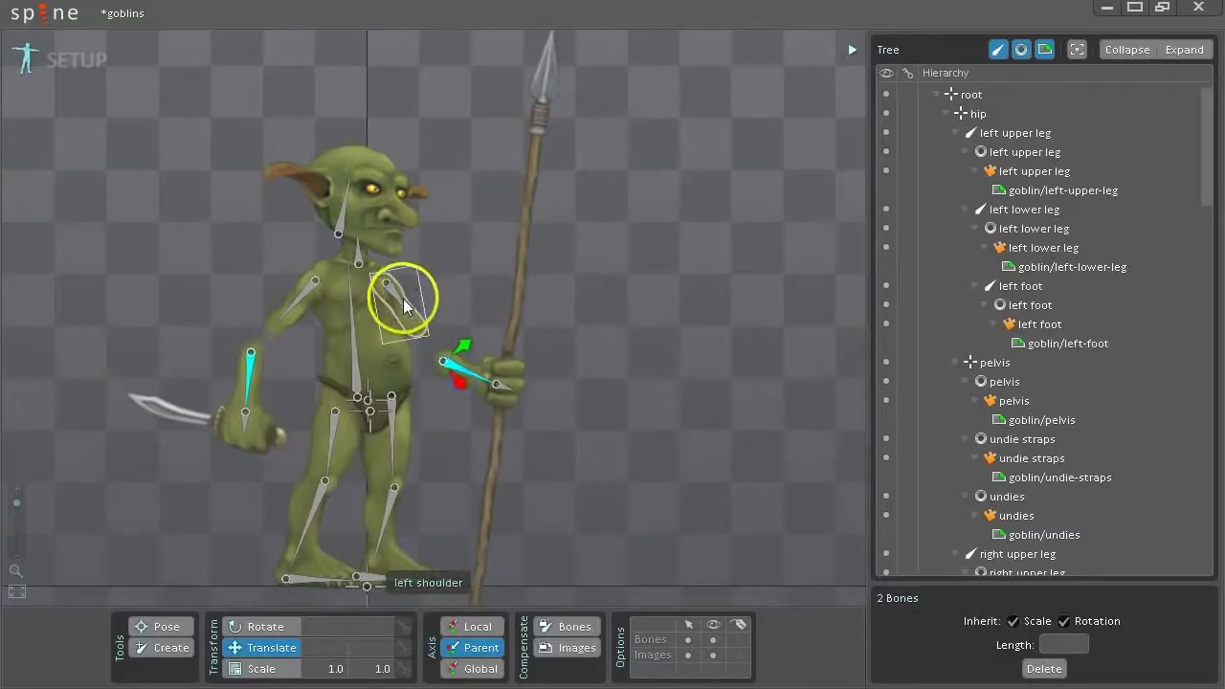
pyautogui.keyDown('ctrl'); pyautogui.click(313, 291); pyautogui.keyUp('ctrl')
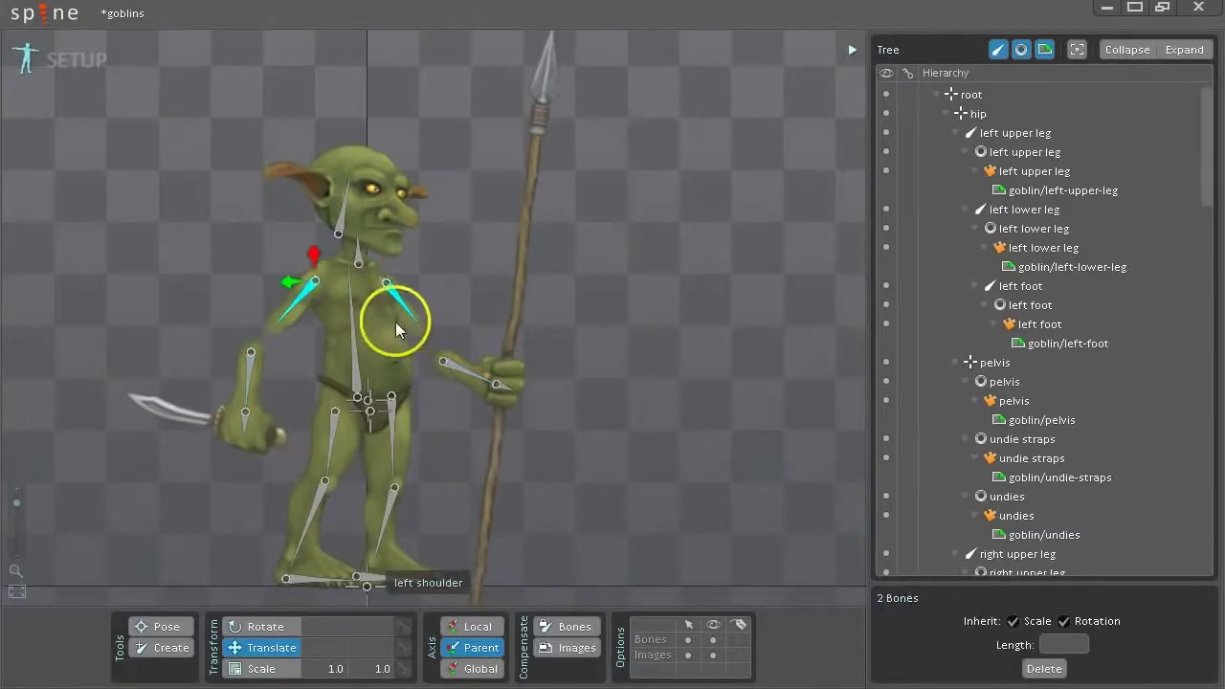
pyautogui.moveTo(274, 324); pyautogui.dragTo(264, 335)
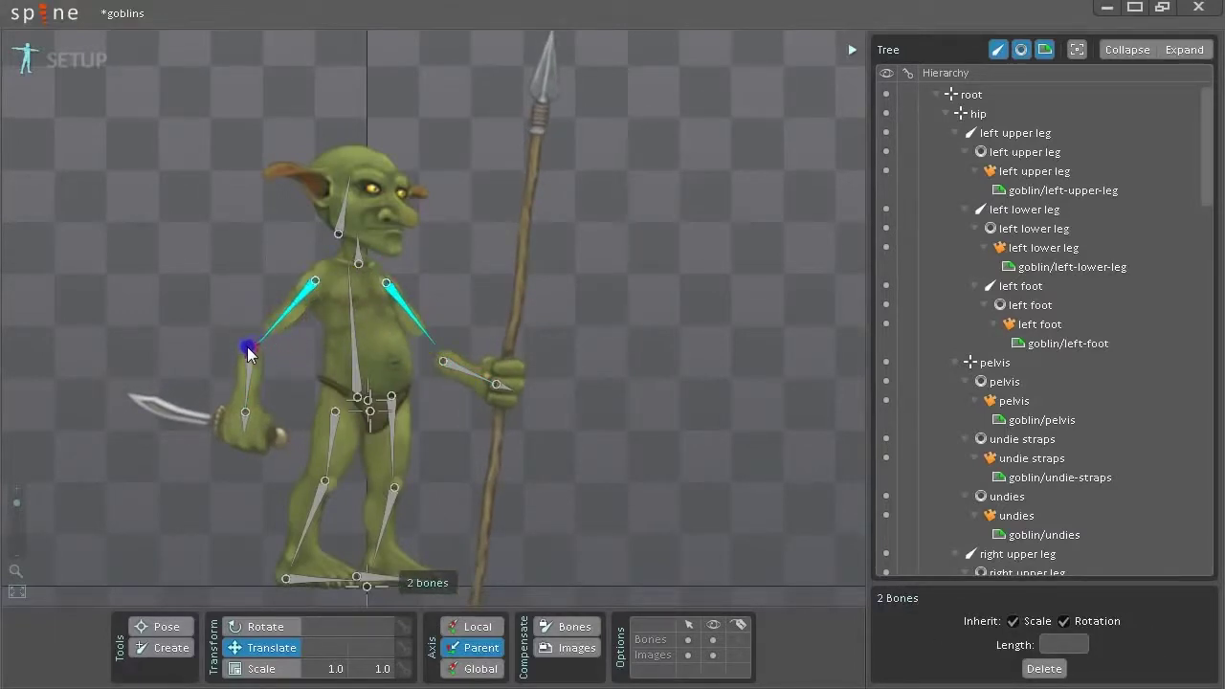
pyautogui.hotkey('ctrl', 'z')
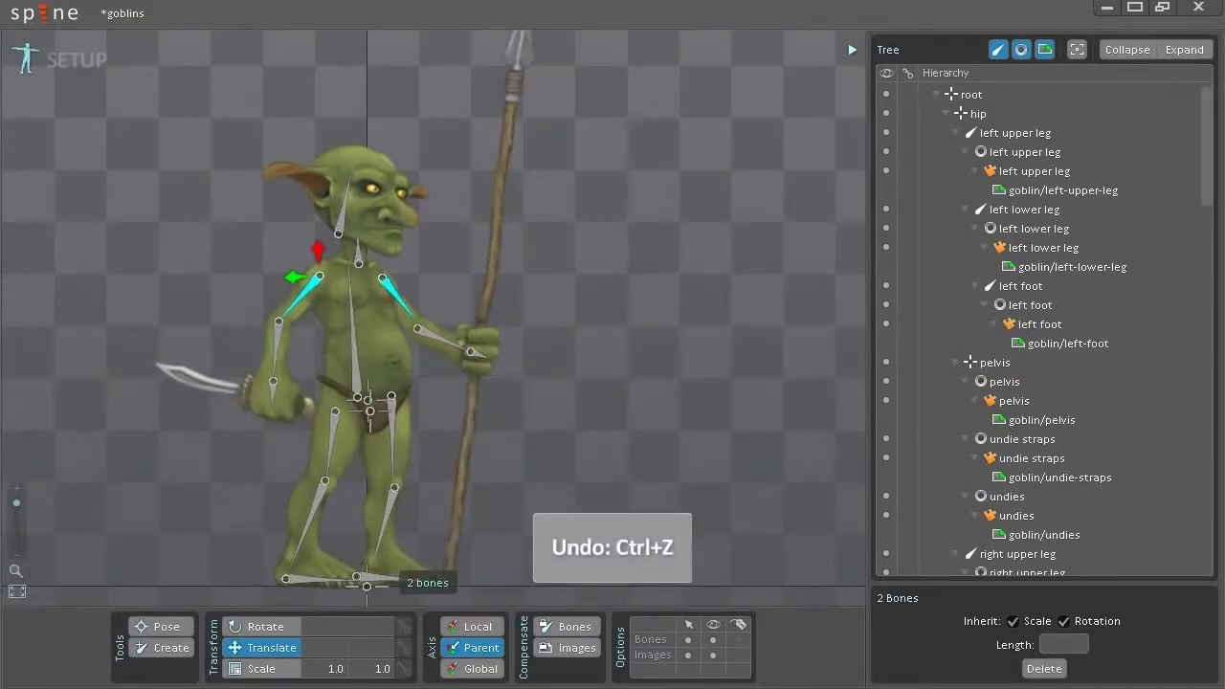
# - Activate the Pose tool, select the left shoulder and left arm bones, and pose the spear arm slightly forward and up
pyautogui.click(167, 628)
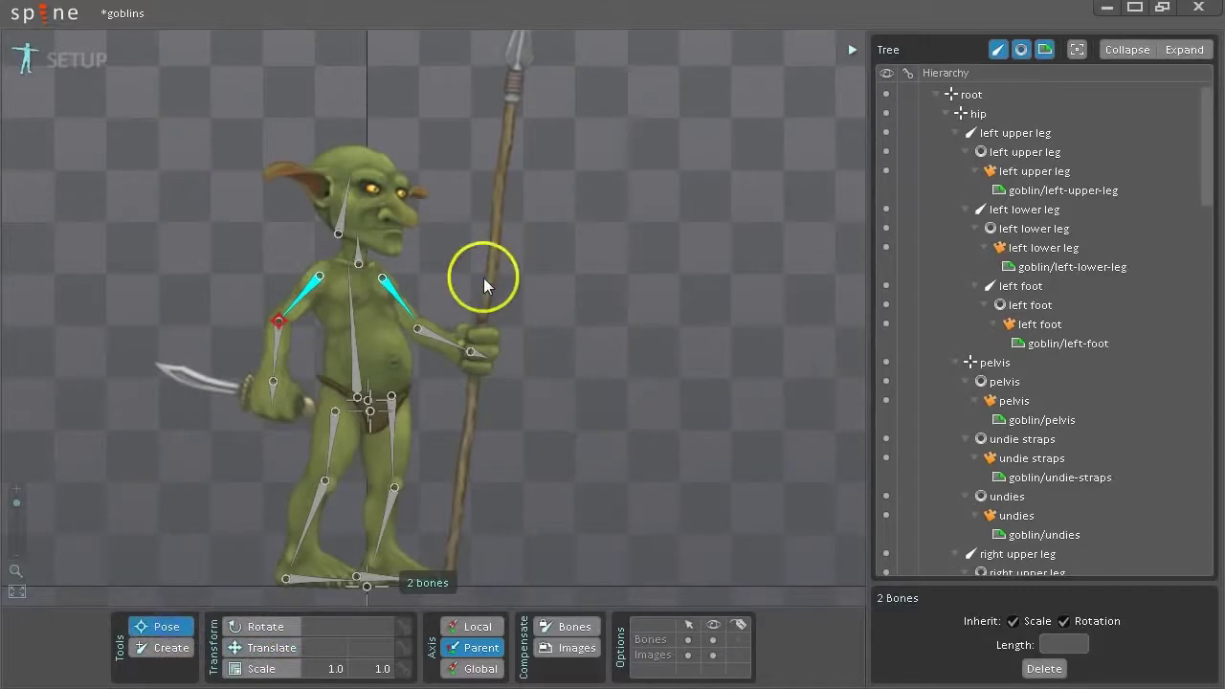
pyautogui.click(657, 415)
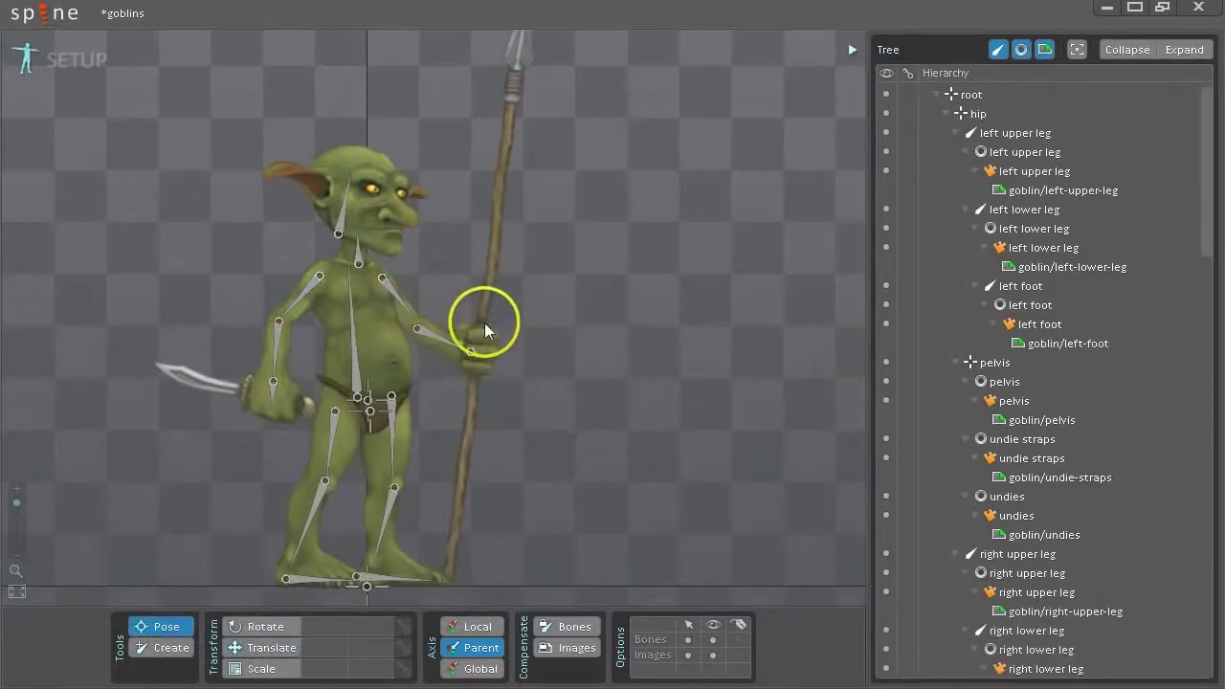
pyautogui.moveTo(458, 261); pyautogui.dragTo(407, 342)
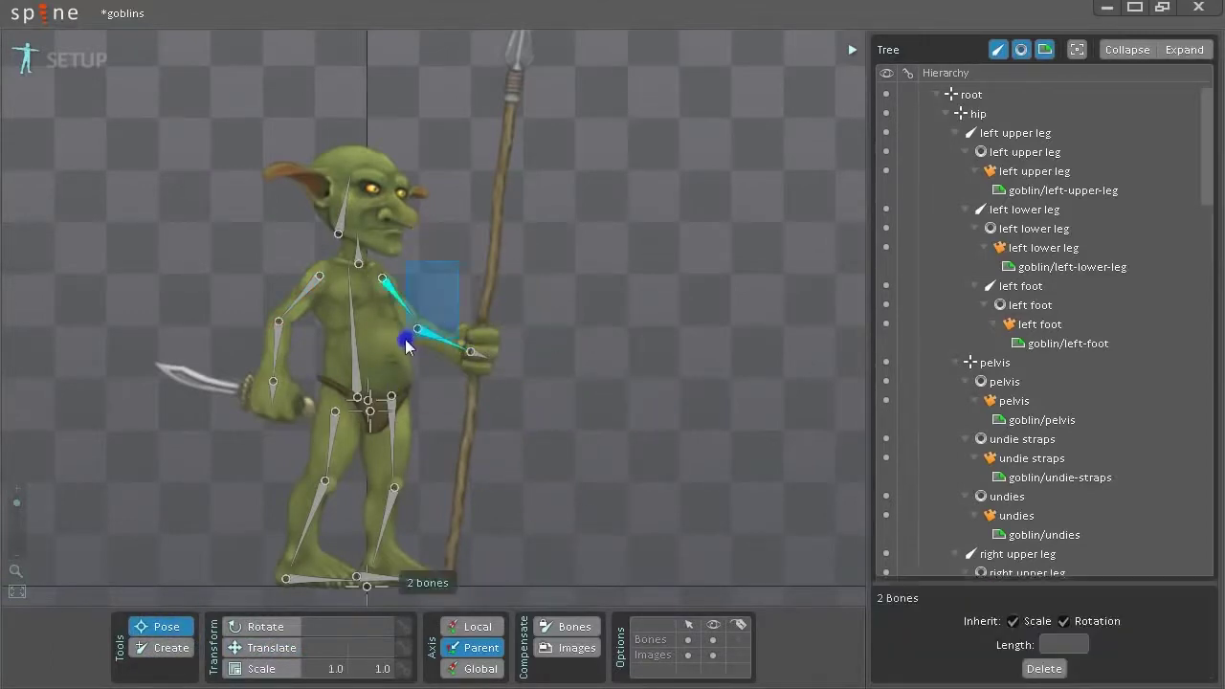
pyautogui.moveTo(520, 406); pyautogui.dragTo(464, 350)
pyautogui.press('space')
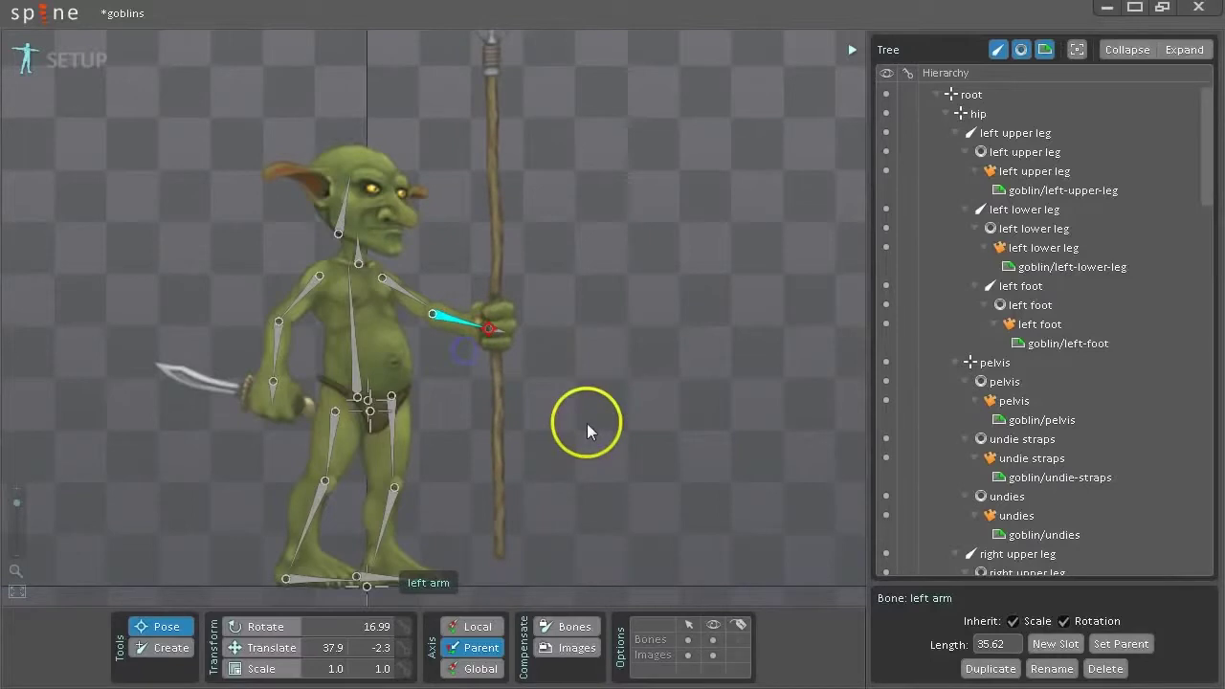
# - Select the right hand and right shoulder bones and pose the dagger arm outward, away from the body
pyautogui.moveTo(526, 259); pyautogui.dragTo(562, 295)
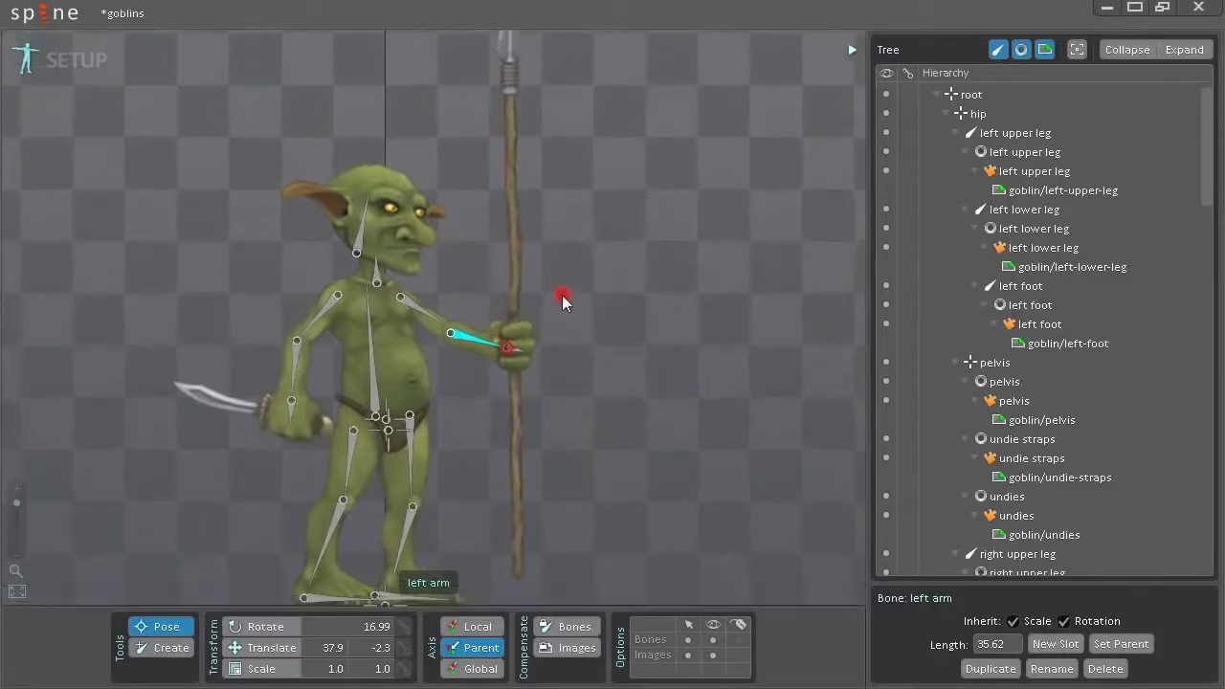
pyautogui.click(286, 409)
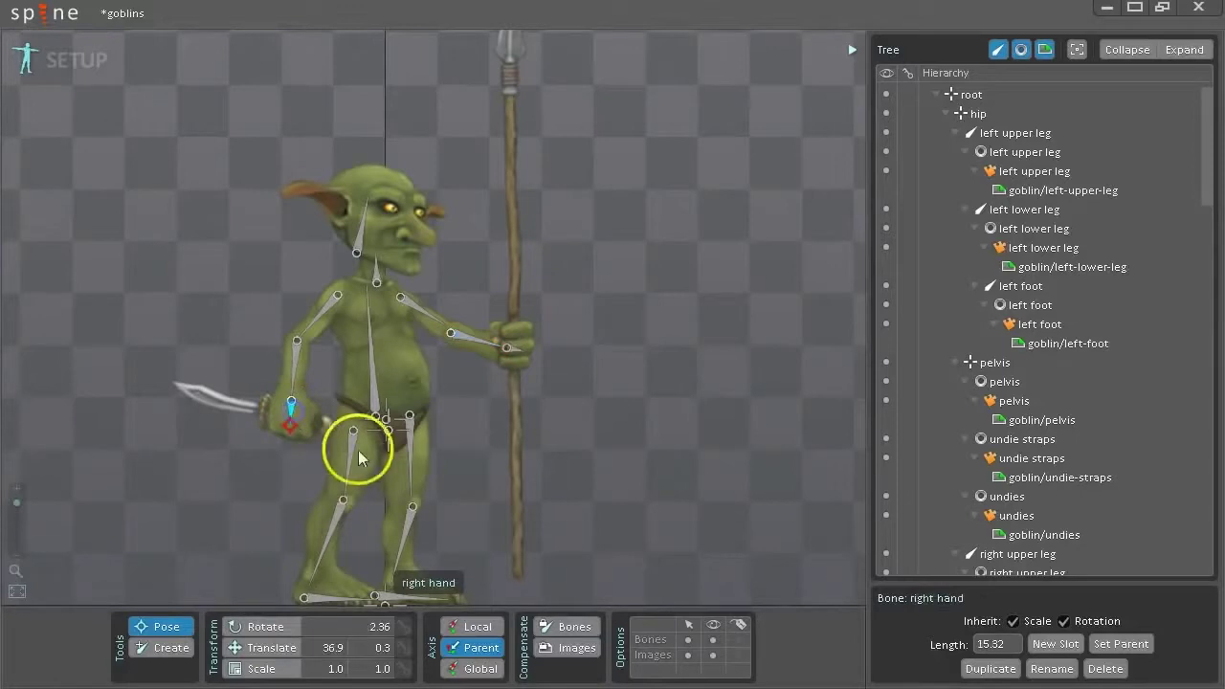
pyautogui.keyDown('ctrl'); pyautogui.click(323, 308); pyautogui.keyUp('ctrl')
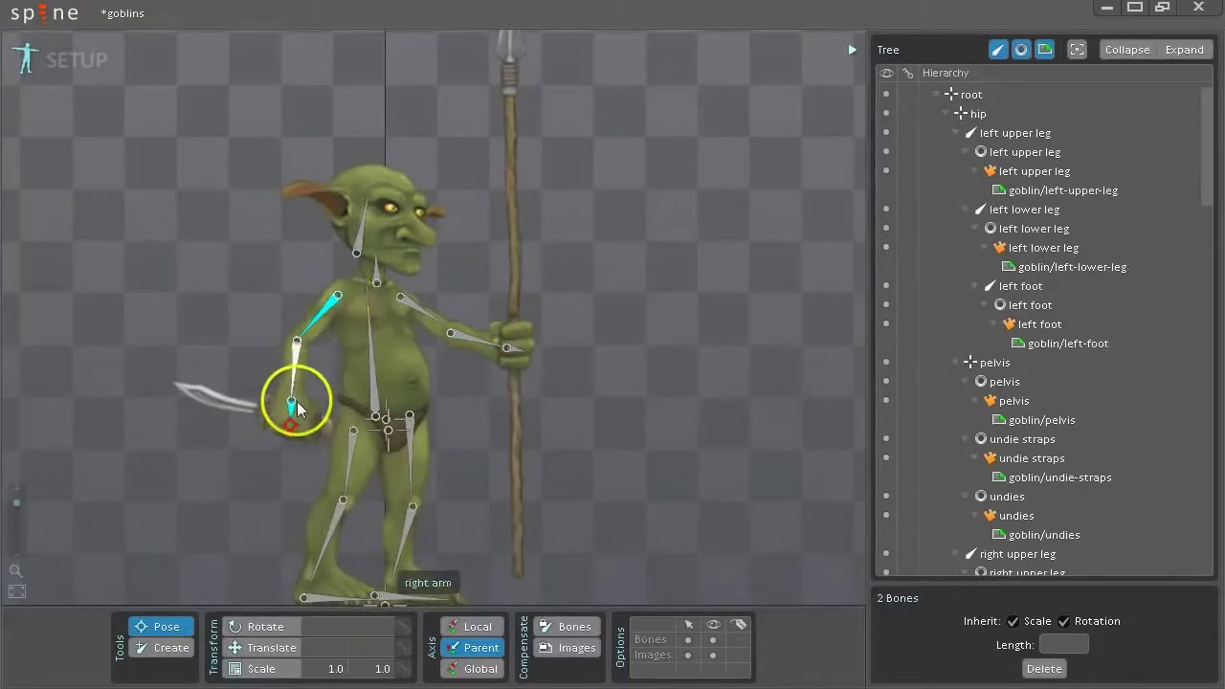
pyautogui.moveTo(290, 425); pyautogui.dragTo(209, 443)
# - Add the left shoulder and left hand bones to the selection, and pose the spear arm and the dagger arm separately
pyautogui.keyDown('ctrl'); pyautogui.click(434, 326); pyautogui.keyUp('ctrl')
pyautogui.keyDown('ctrl'); pyautogui.click(509, 346); pyautogui.keyUp('ctrl')
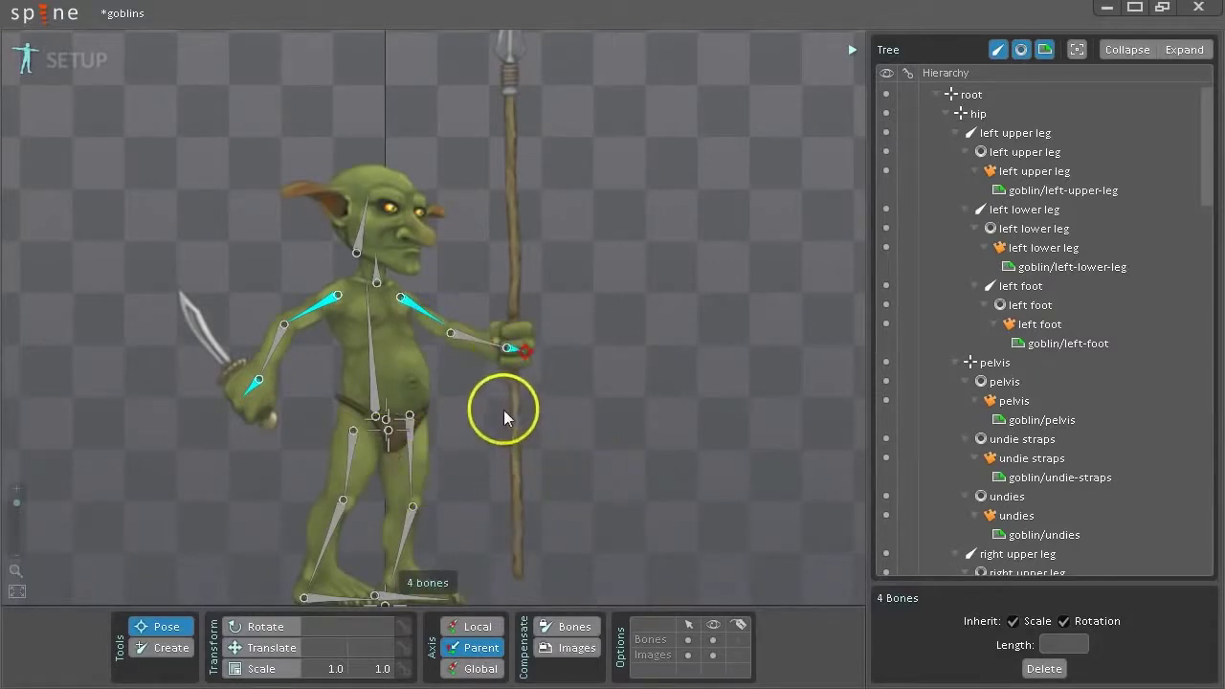
pyautogui.moveTo(529, 359)
pyautogui.mouseDown()
pyautogui.moveTo(470, 418)
pyautogui.moveTo(543, 335)
pyautogui.moveTo(506, 379)
pyautogui.moveTo(532, 372)
pyautogui.mouseUp()
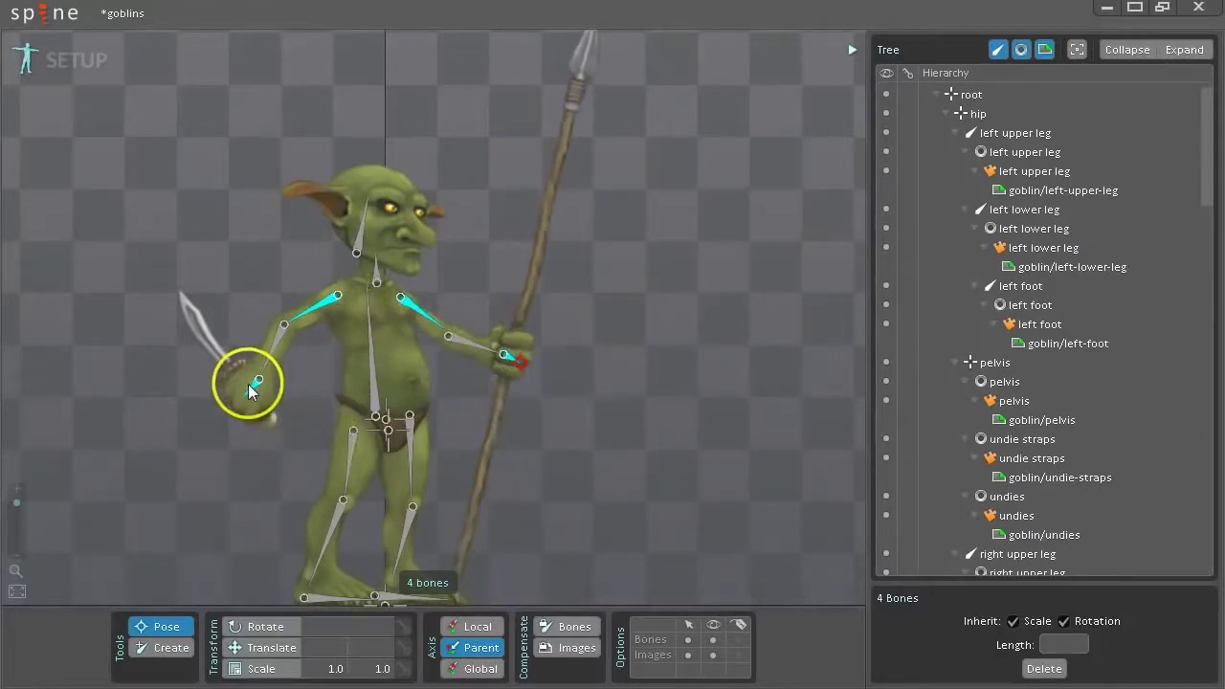
pyautogui.moveTo(252, 393)
pyautogui.mouseDown()
pyautogui.moveTo(194, 352)
pyautogui.moveTo(200, 261)
pyautogui.moveTo(283, 417)
pyautogui.moveTo(372, 425)
pyautogui.moveTo(282, 355)
pyautogui.moveTo(254, 411)
pyautogui.moveTo(296, 409)
pyautogui.moveTo(265, 382)
pyautogui.moveTo(267, 409)
pyautogui.mouseUp()
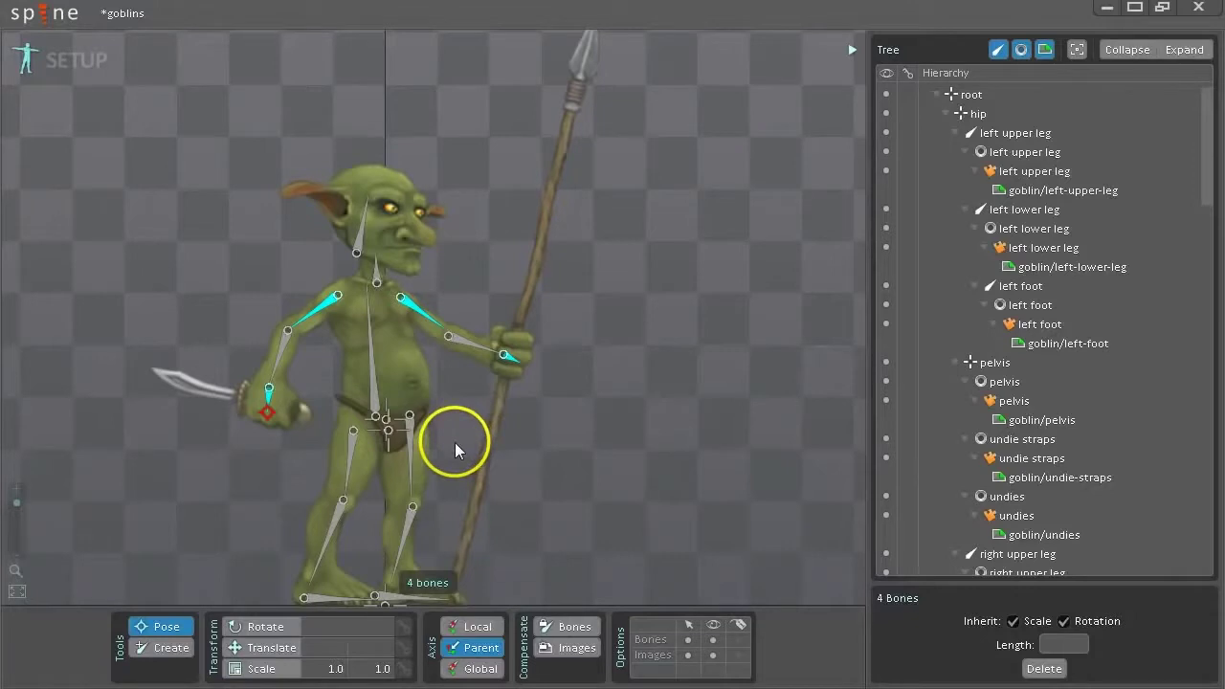
# - Pose both arms slightly lower, and draw a trial bone parented to the head in the empty area beside the goblin and undo it
pyautogui.moveTo(455, 442); pyautogui.dragTo(448, 463)
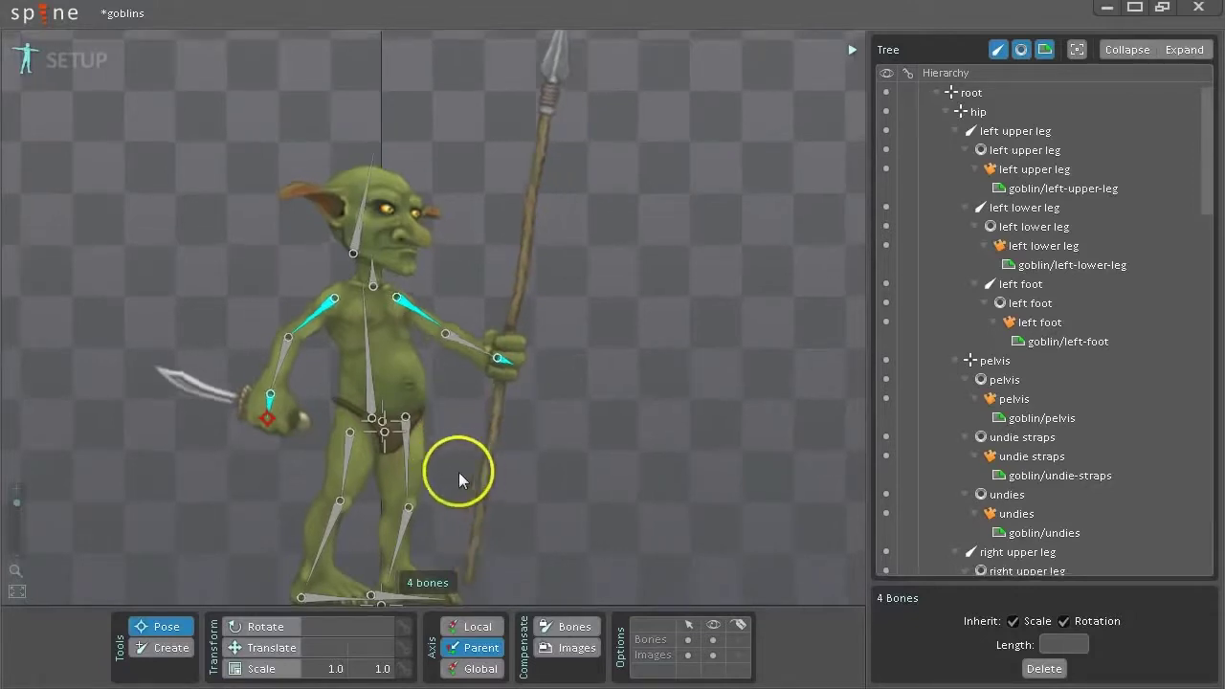
pyautogui.click(160, 651)
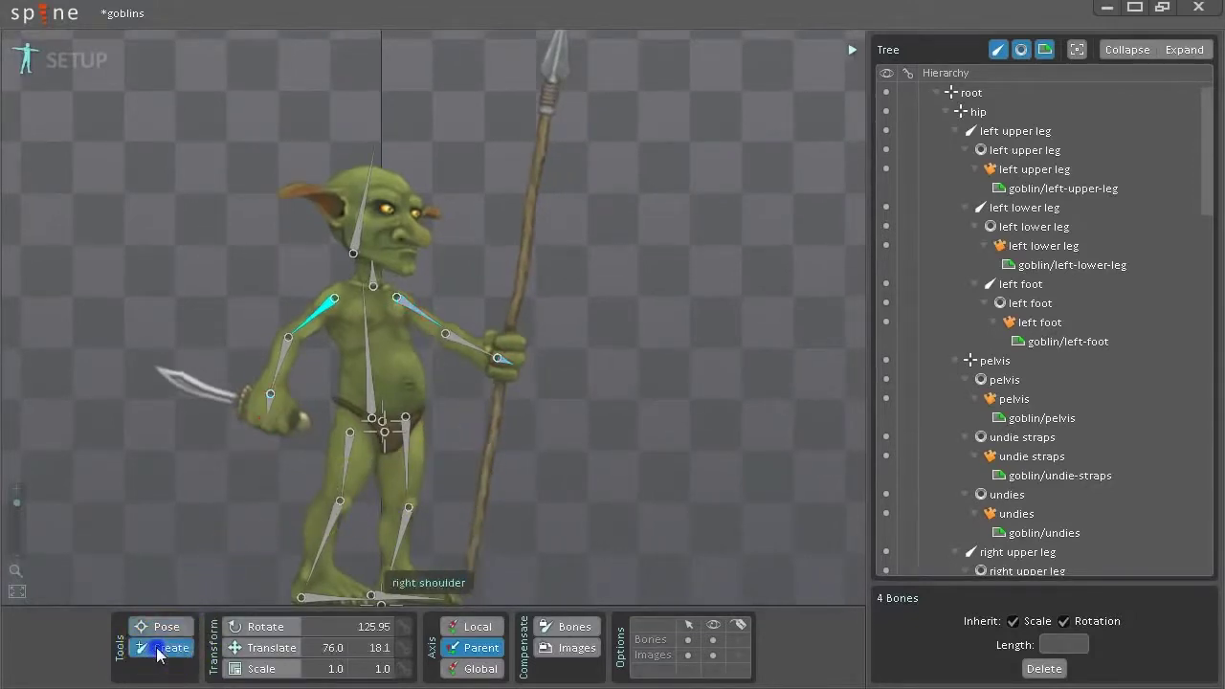
pyautogui.click(357, 239)
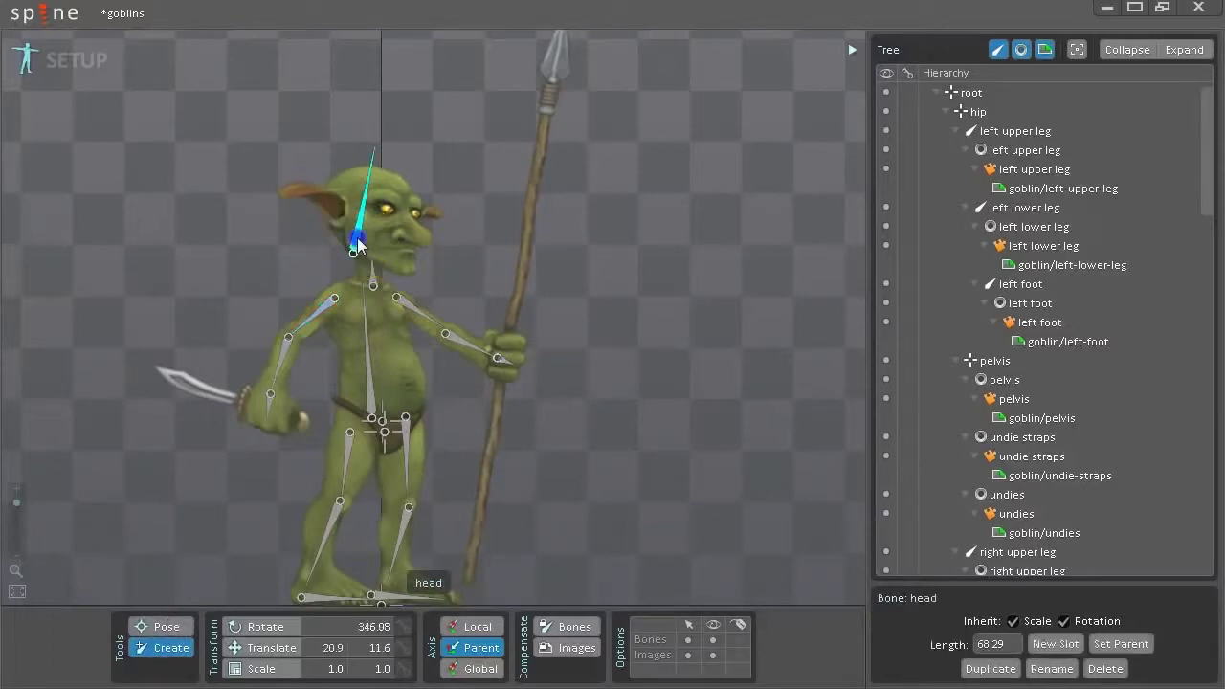
pyautogui.moveTo(203, 251); pyautogui.dragTo(237, 112)
pyautogui.hotkey('ctrl', 'z')
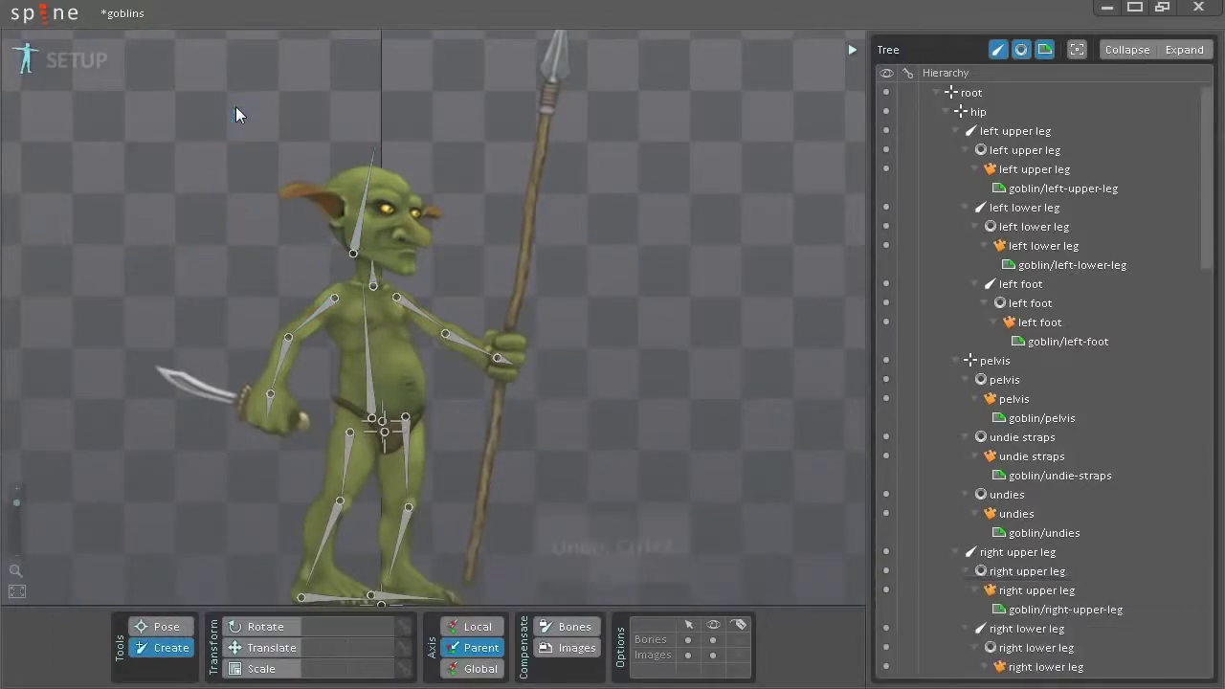
# - Create a child bone of the head about 84 units long, running upward from the mouth, with the head image attached to it
pyautogui.click(355, 239)
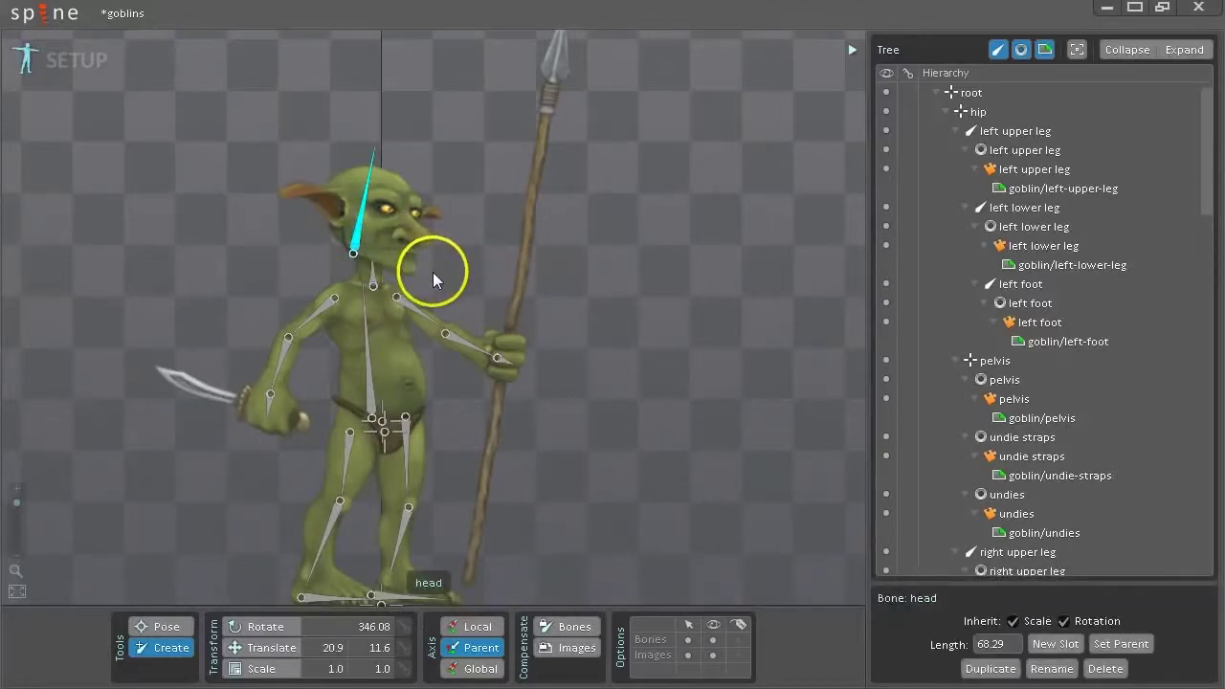
pyautogui.moveTo(410, 258); pyautogui.dragTo(411, 205)
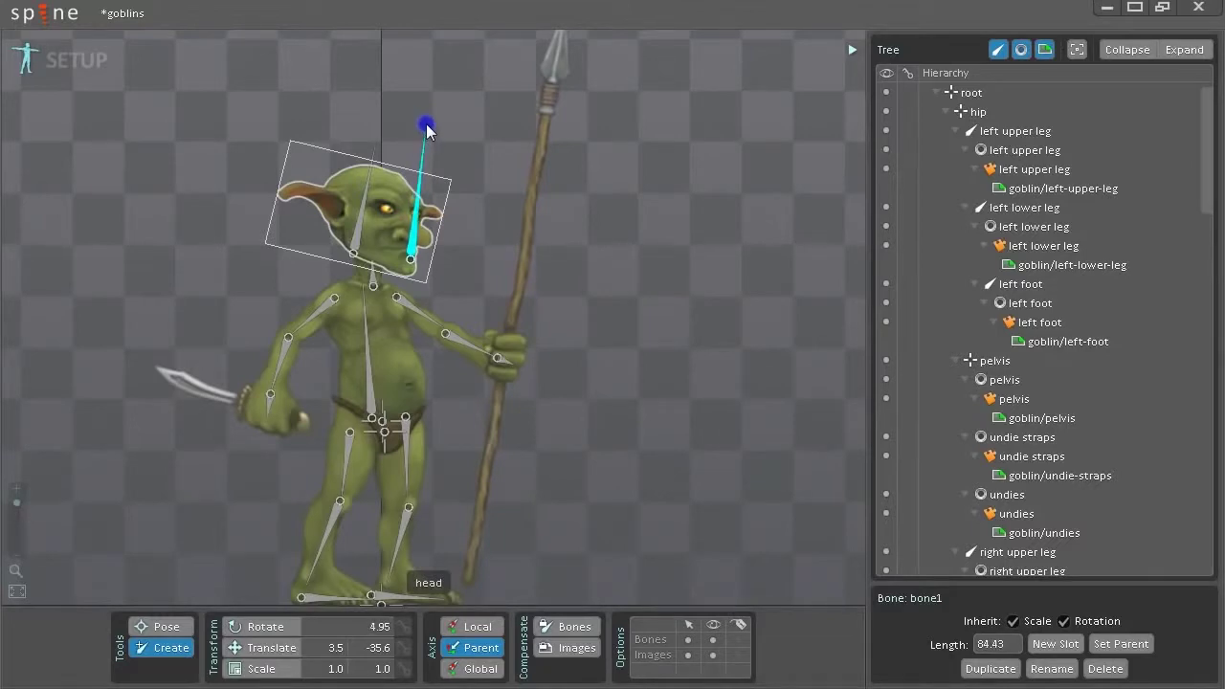
pyautogui.moveTo(426, 129); pyautogui.dragTo(426, 126)
pyautogui.click(469, 192)
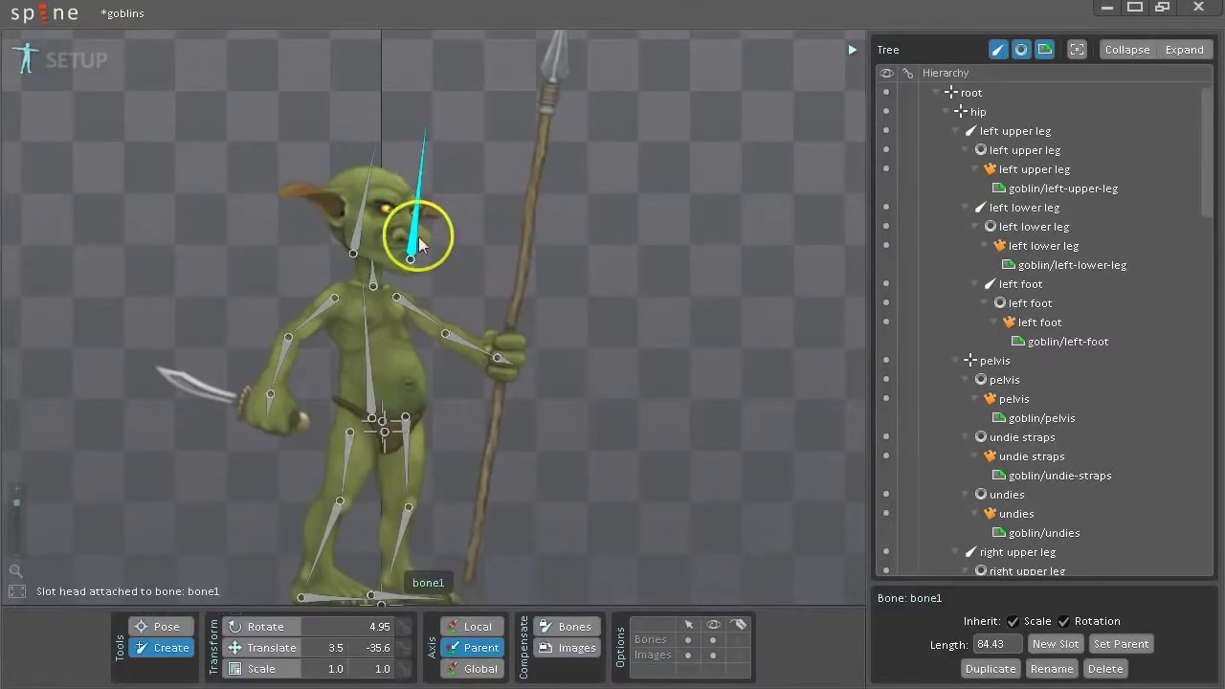
# - Translate the new bone and its head image toward the spear, and undo both the move and the bone's creation
pyautogui.click(272, 647)
pyautogui.moveTo(416, 233); pyautogui.dragTo(570, 216)
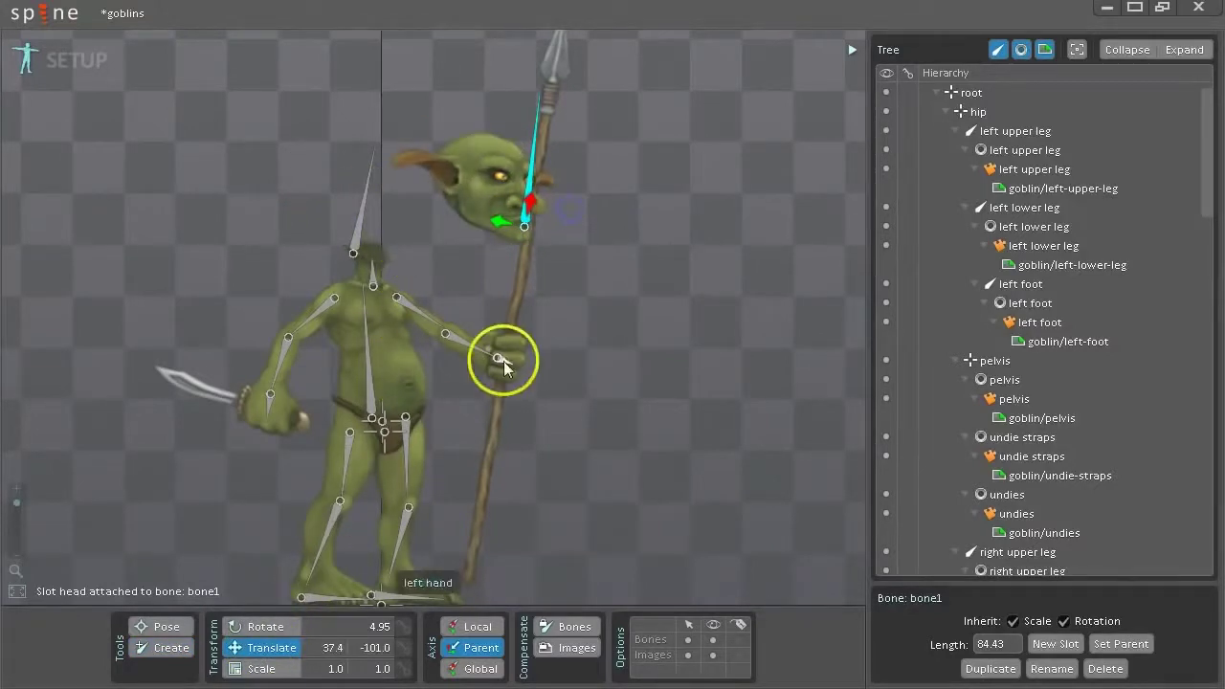
pyautogui.hotkey('ctrl', 'z')
pyautogui.hotkey('ctrl', 'z')
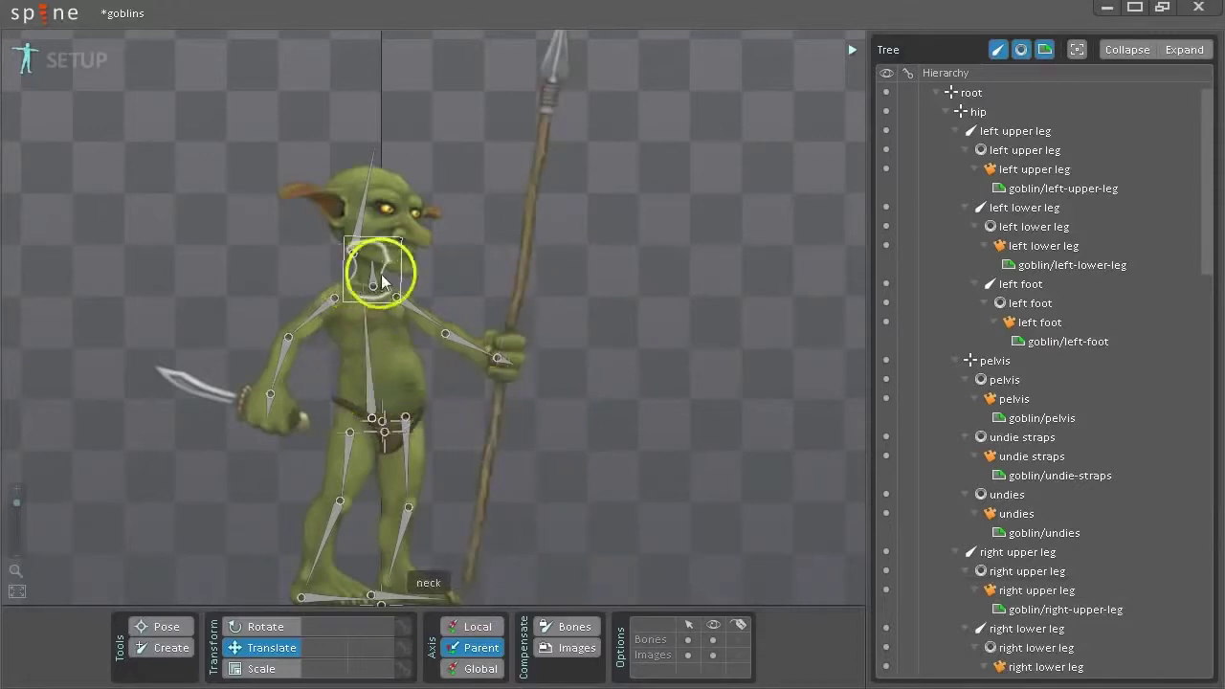
# - Redraw the existing head bone with the Create tool at about 50 units long without moving its image, and undo the change
pyautogui.click(369, 205)
pyautogui.click(138, 648)
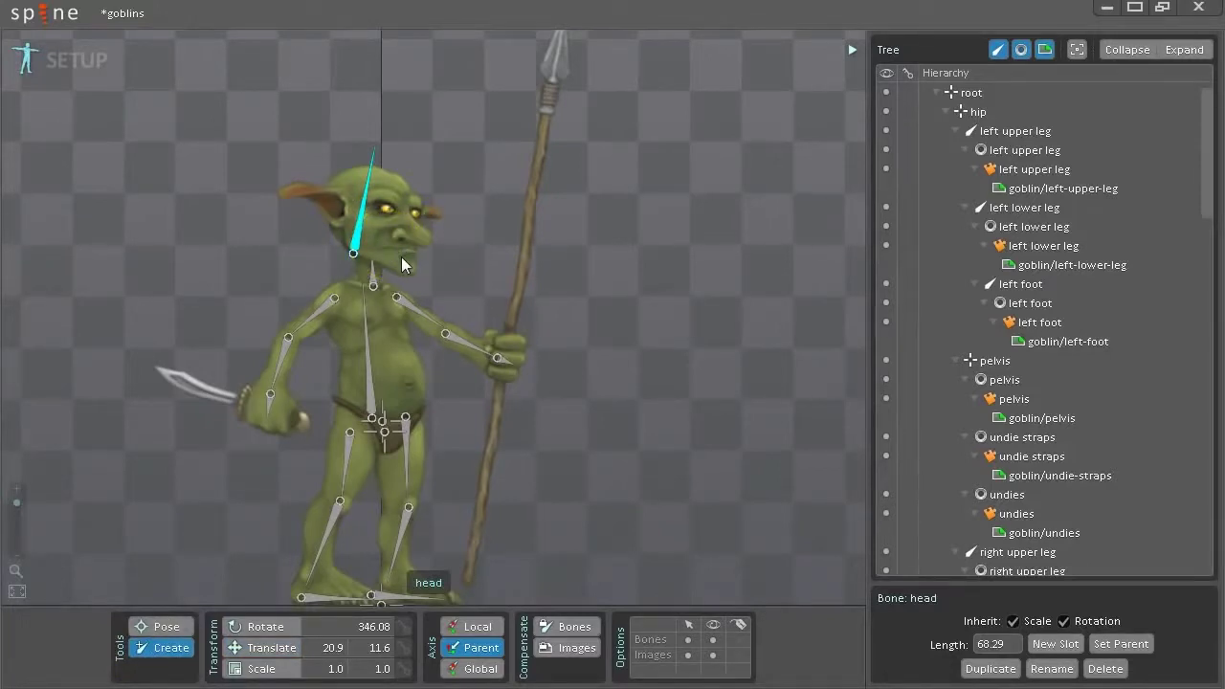
pyautogui.moveTo(401, 262); pyautogui.dragTo(383, 218)
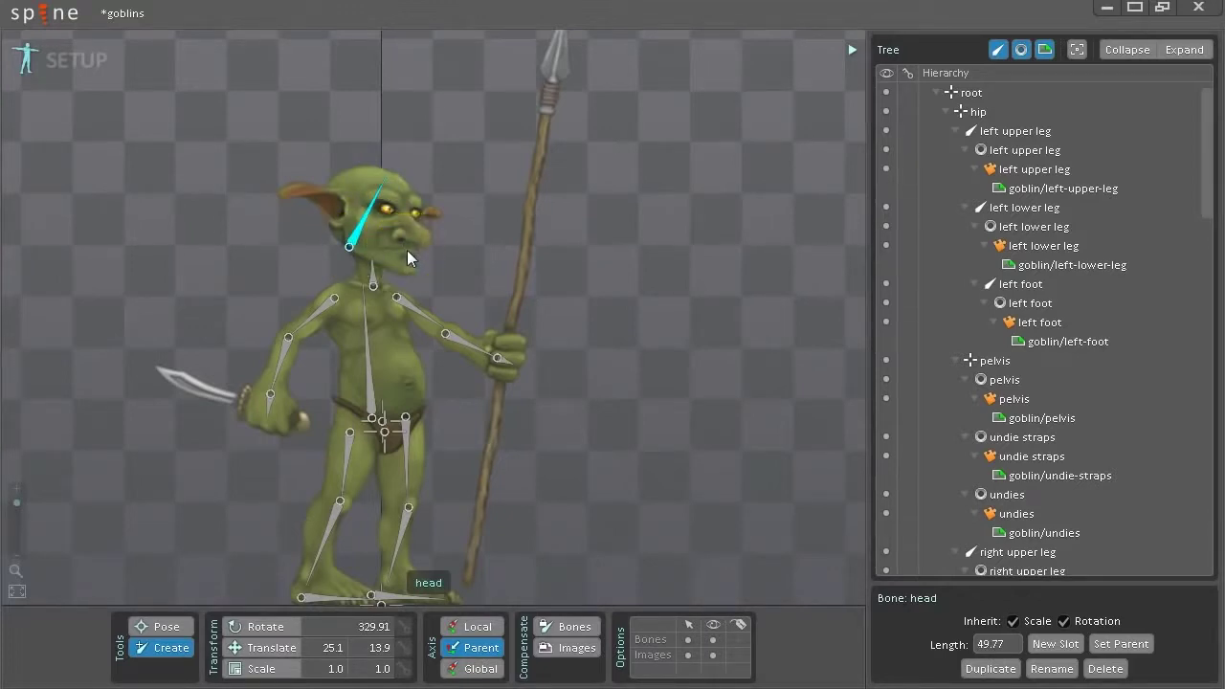
pyautogui.hotkey('ctrl', 'z')
# - Start a new project, discarding the unsaved changes to the goblins project
pyautogui.click(57, 32)
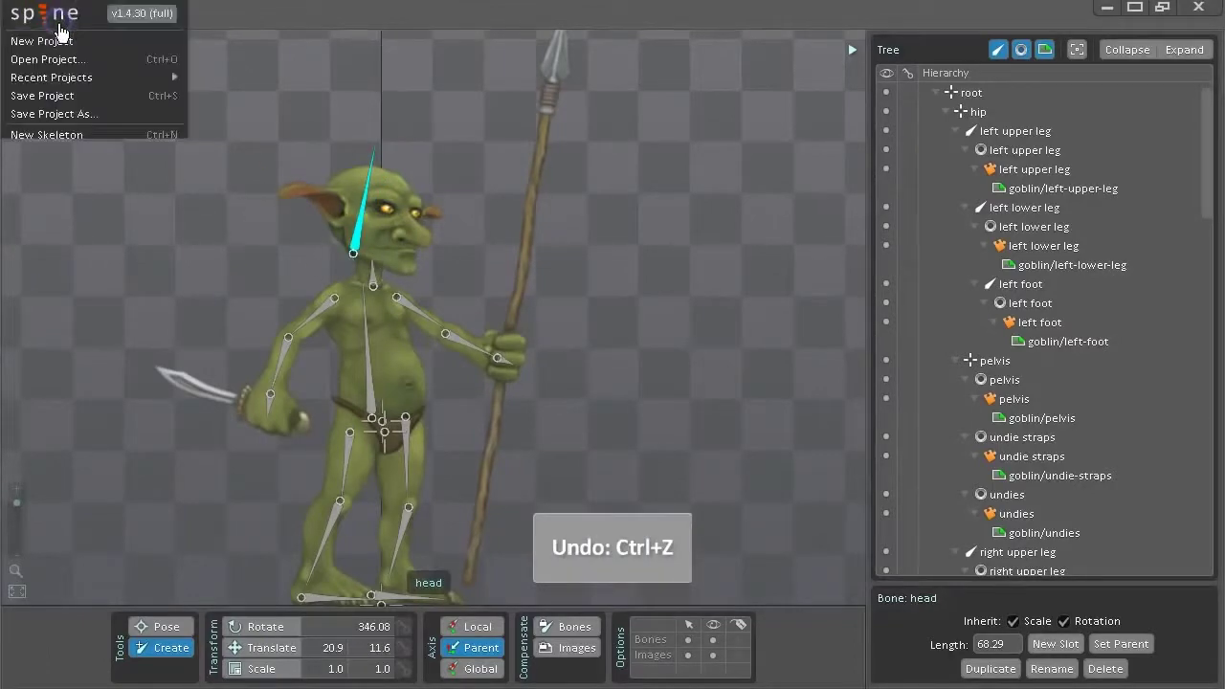
pyautogui.click(43, 40)
pyautogui.click(444, 365)
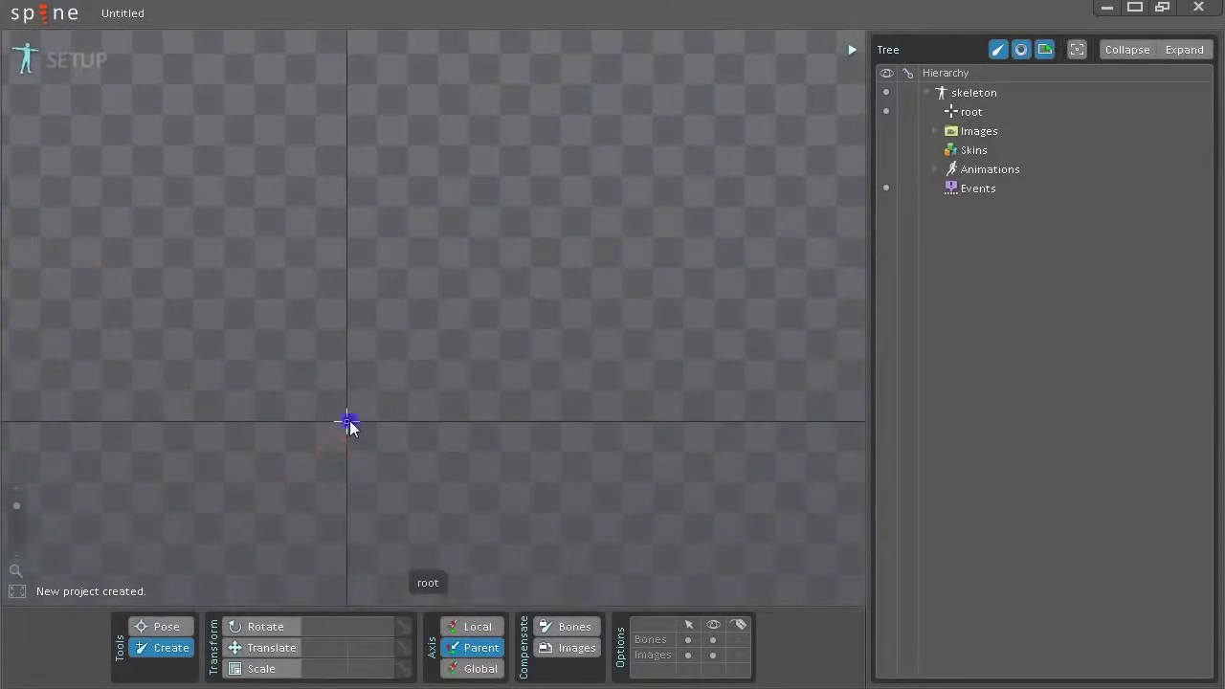
# - Draw a hierarchy of five roughly horizontal bones starting from the root, one above the other, each parented to the previous one
pyautogui.click(347, 421)
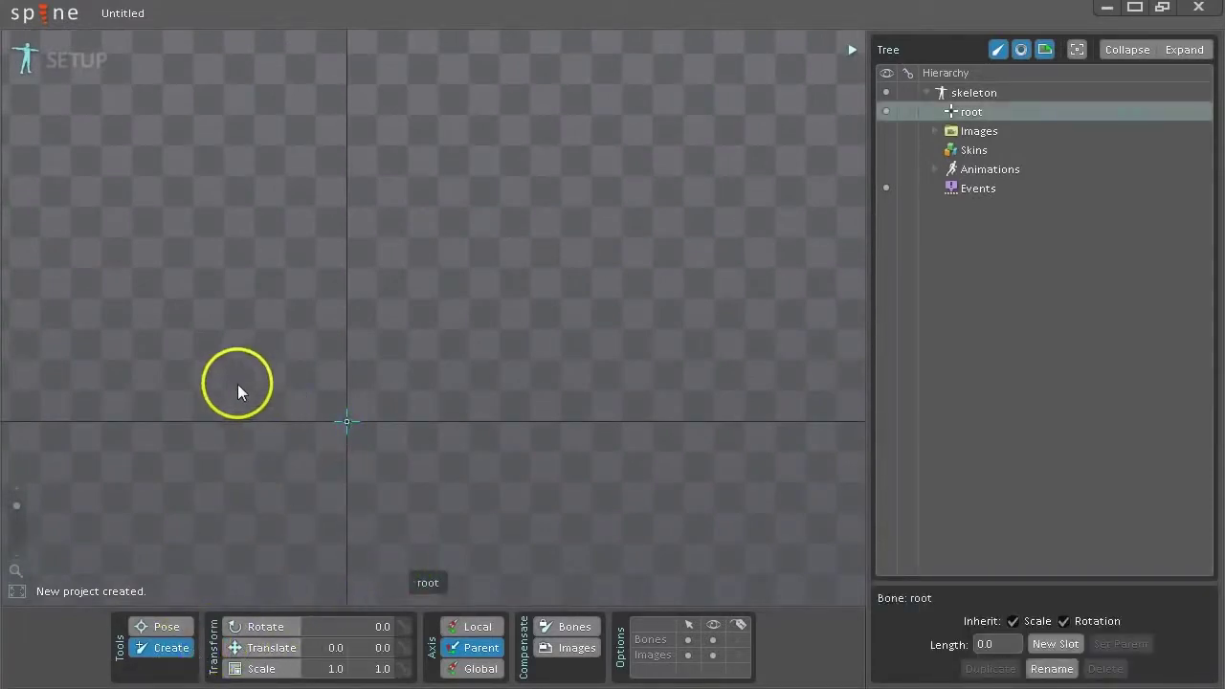
pyautogui.moveTo(234, 382); pyautogui.dragTo(319, 387)
pyautogui.moveTo(243, 339); pyautogui.dragTo(333, 336)
pyautogui.moveTo(261, 285); pyautogui.dragTo(375, 281)
pyautogui.moveTo(282, 236); pyautogui.dragTo(374, 238)
pyautogui.moveTo(298, 199); pyautogui.dragTo(406, 201)
pyautogui.click(261, 668)
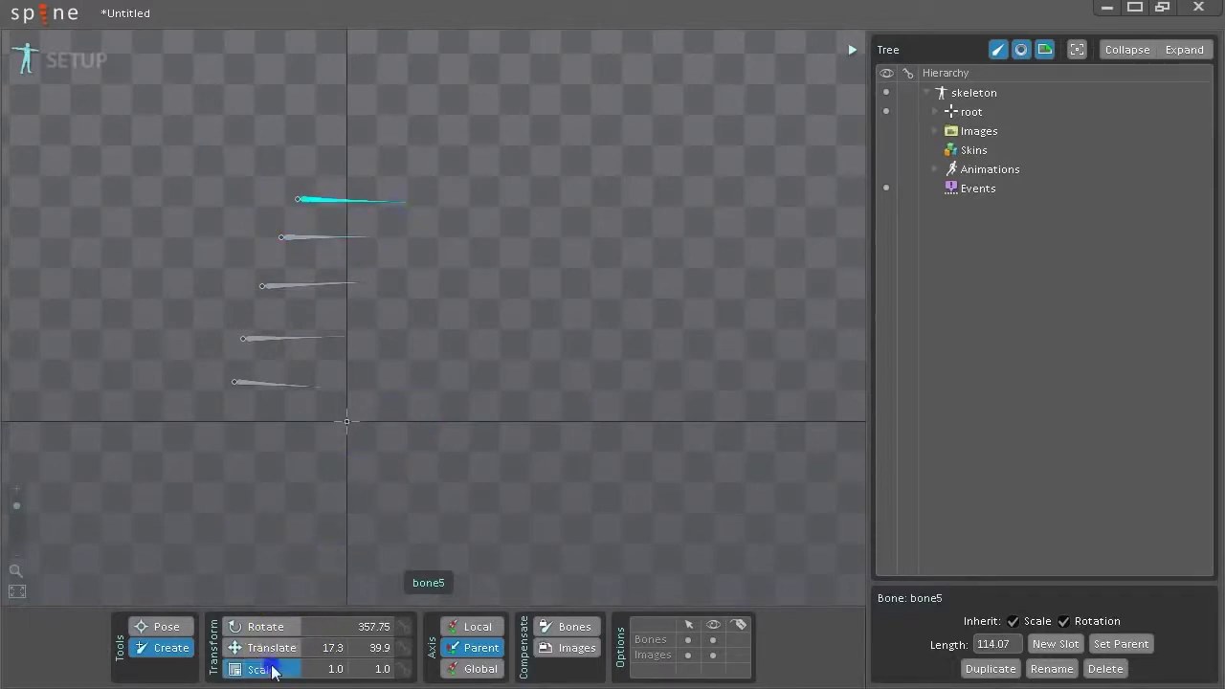
pyautogui.moveTo(178, 105); pyautogui.dragTo(356, 385)
pyautogui.moveTo(188, 219); pyautogui.dragTo(374, 383)
pyautogui.hotkey('ctrl', 'z')
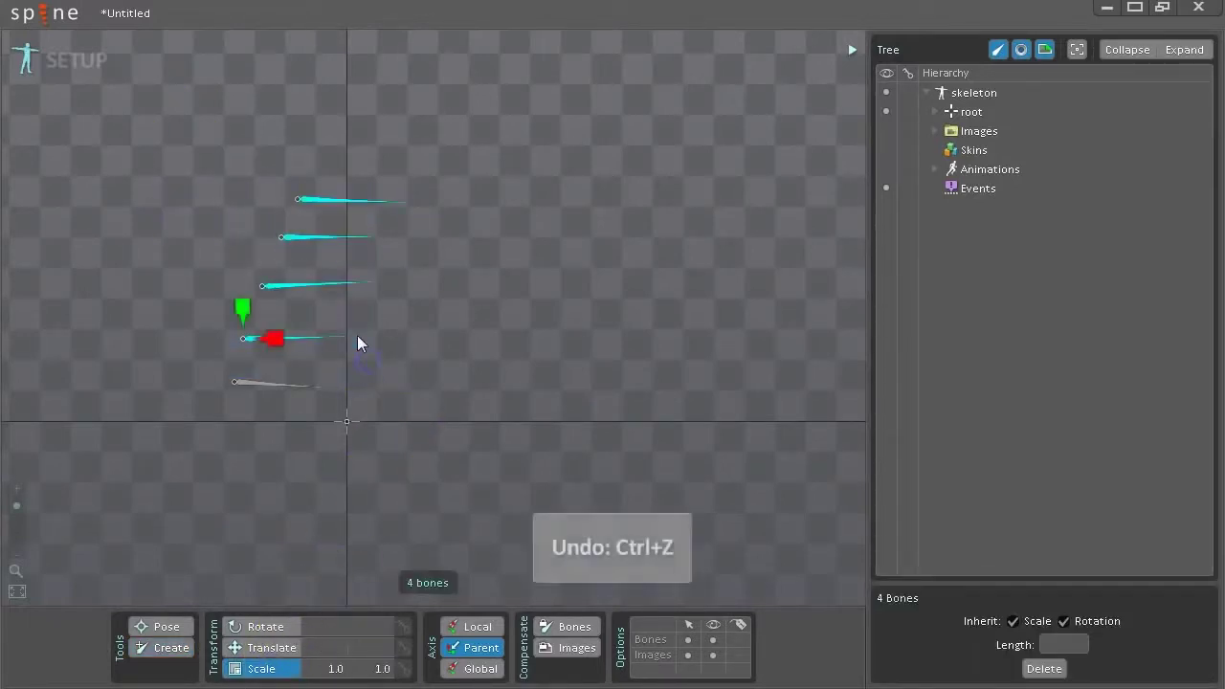
# - Select all five bones together and set their length to 40
pyautogui.moveTo(194, 163); pyautogui.dragTo(440, 395)
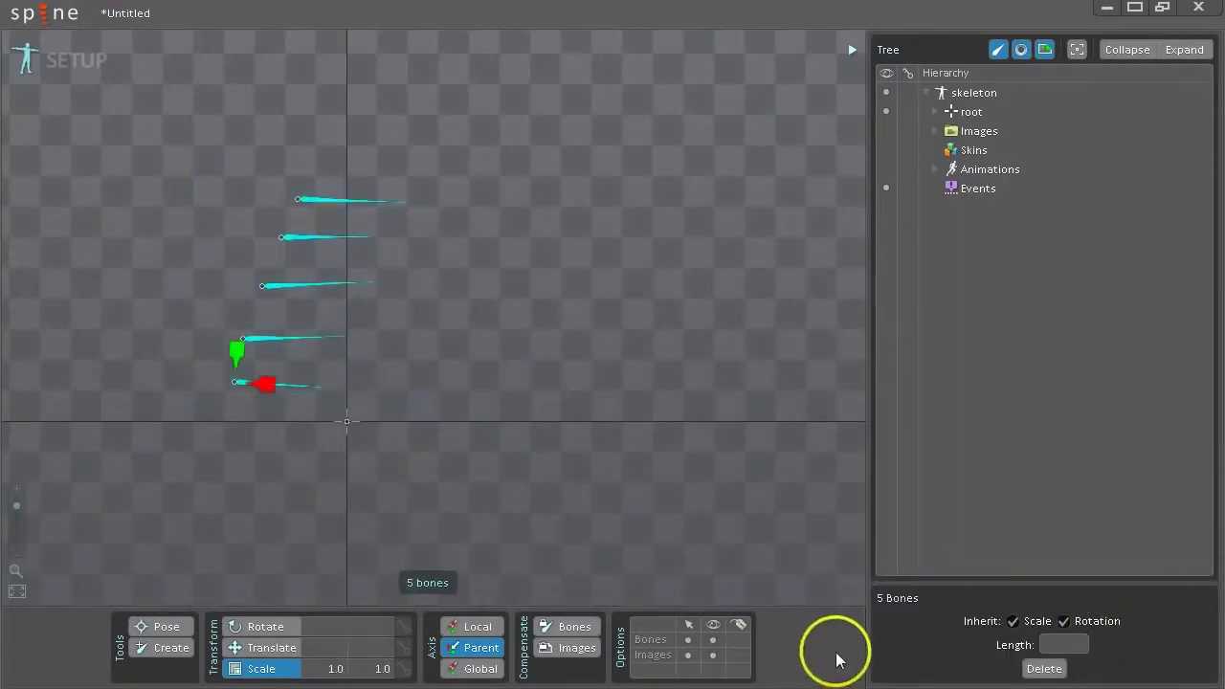
pyautogui.click(1064, 646)
pyautogui.write('40')
pyautogui.press('Return')
# - Set the translation of all five bones to 40, 0 to line them up end to end, and deselect them
pyautogui.scroll(3, 318, 388)
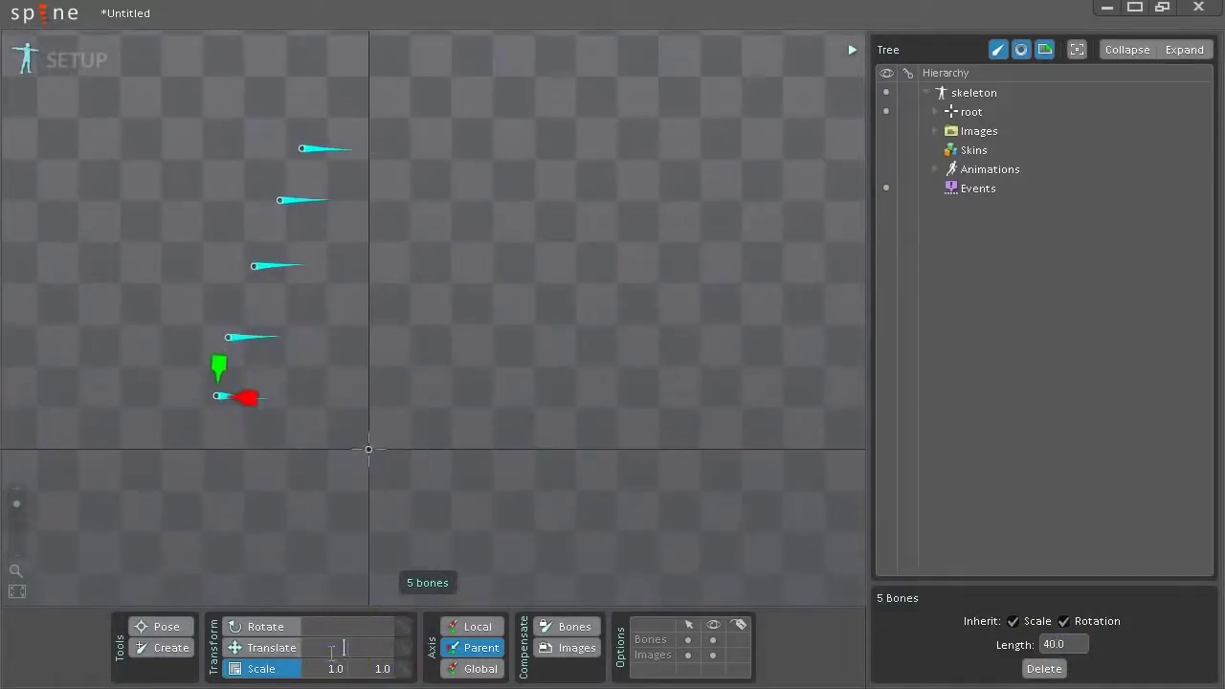
pyautogui.click(332, 654)
pyautogui.write('40')
pyautogui.press('Return')
pyautogui.click(366, 648)
pyautogui.write('0')
pyautogui.press('Return')
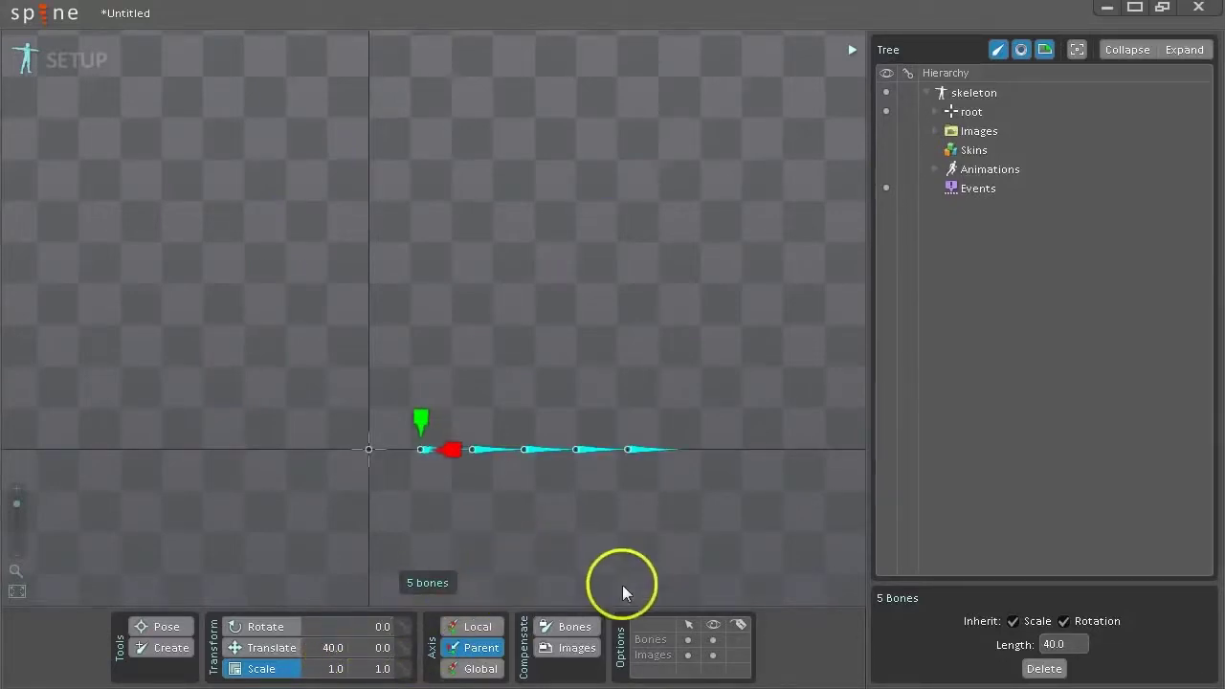
pyautogui.moveTo(542, 552); pyautogui.dragTo(456, 553)
pyautogui.scroll(2, 471, 450)
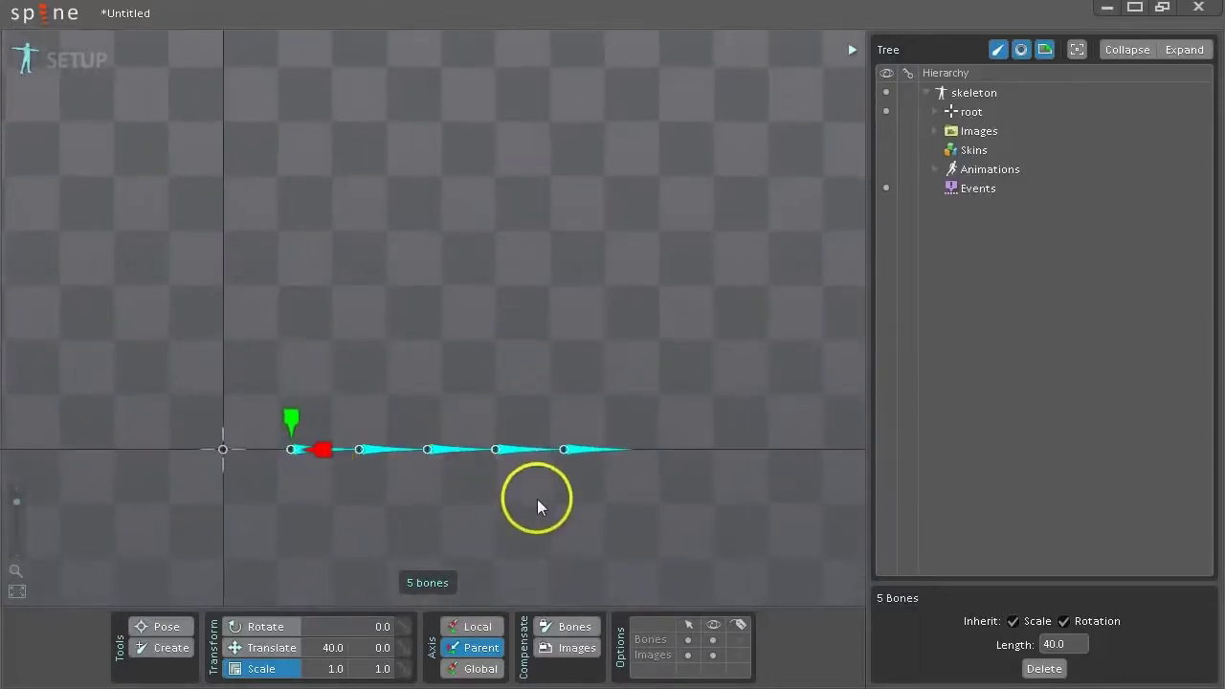
pyautogui.click(463, 486)
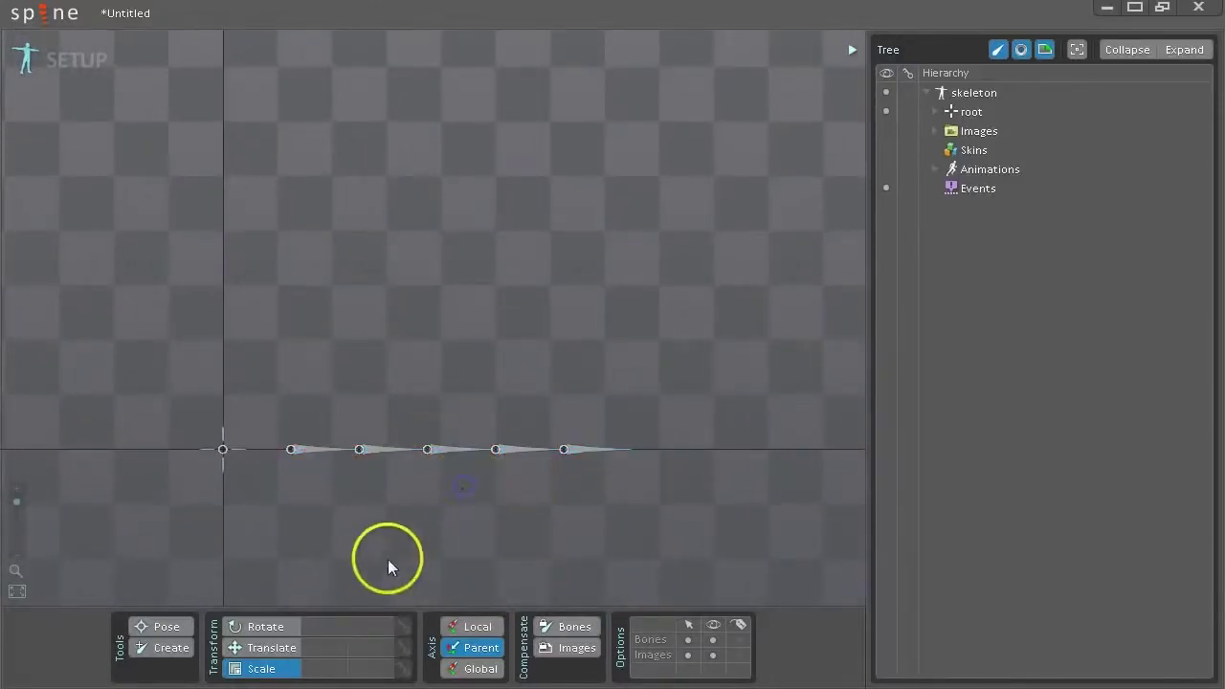
# - Draw two more bones above the chain, about 58 and 62 units long, the first parented to the root and the second to the first
pyautogui.click(264, 628)
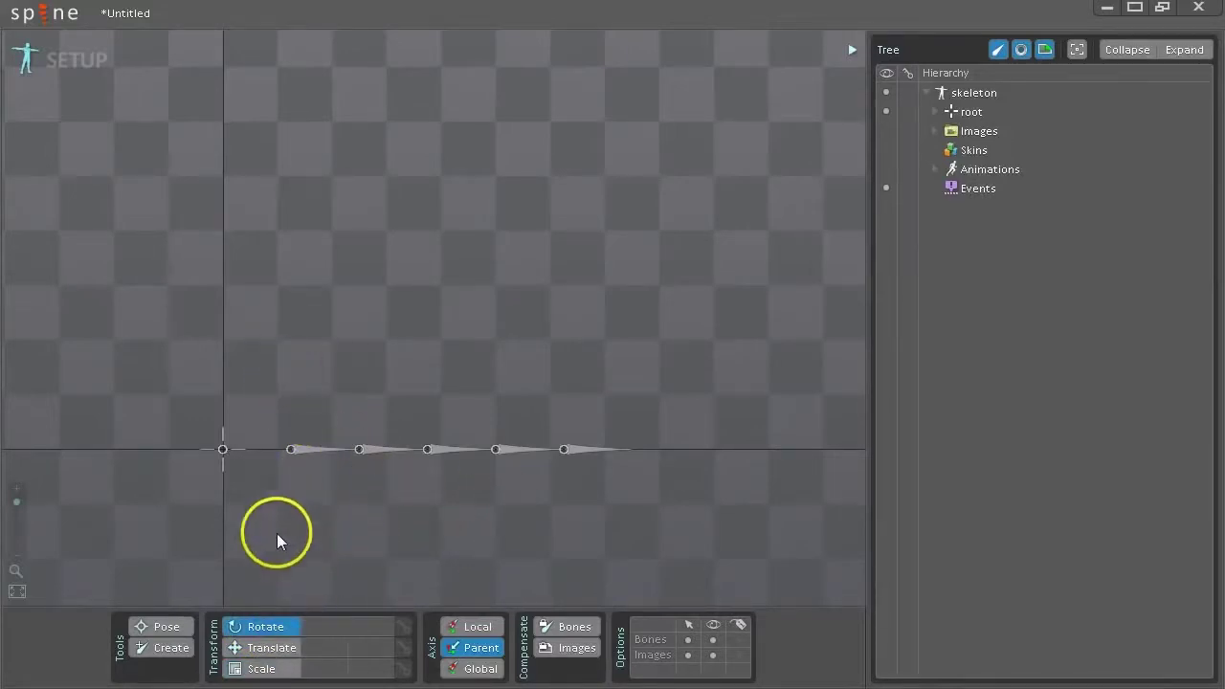
pyautogui.click(173, 649)
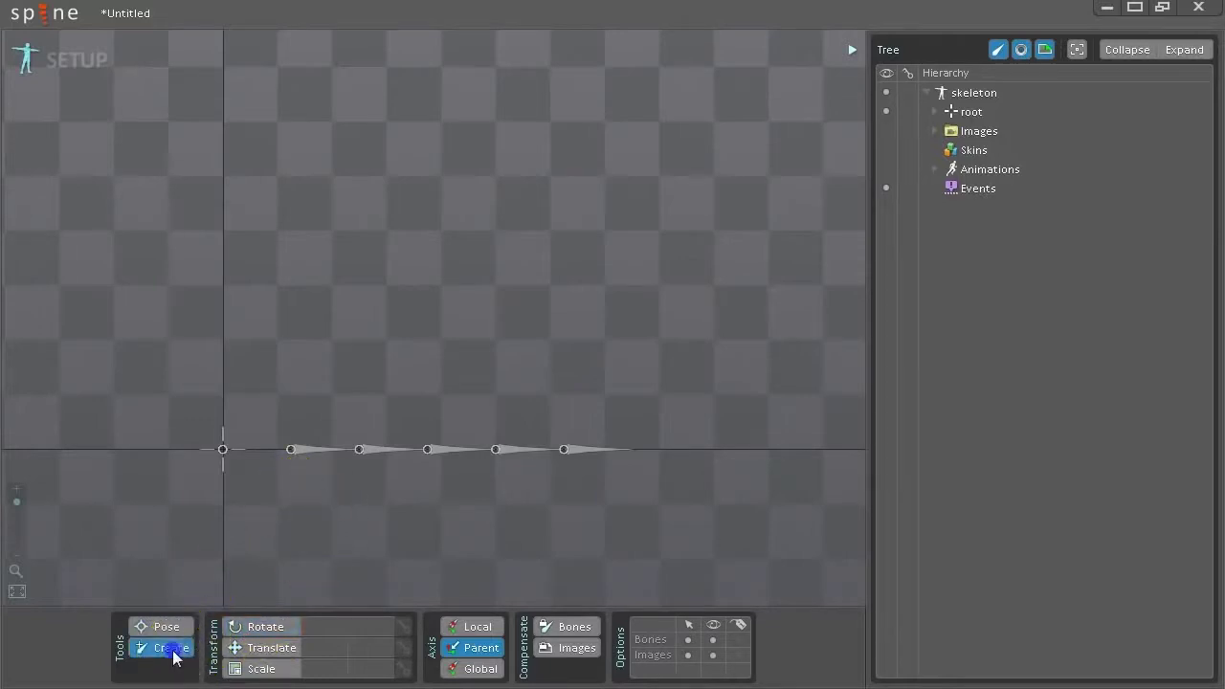
pyautogui.click(226, 449)
pyautogui.moveTo(262, 295); pyautogui.dragTo(399, 273)
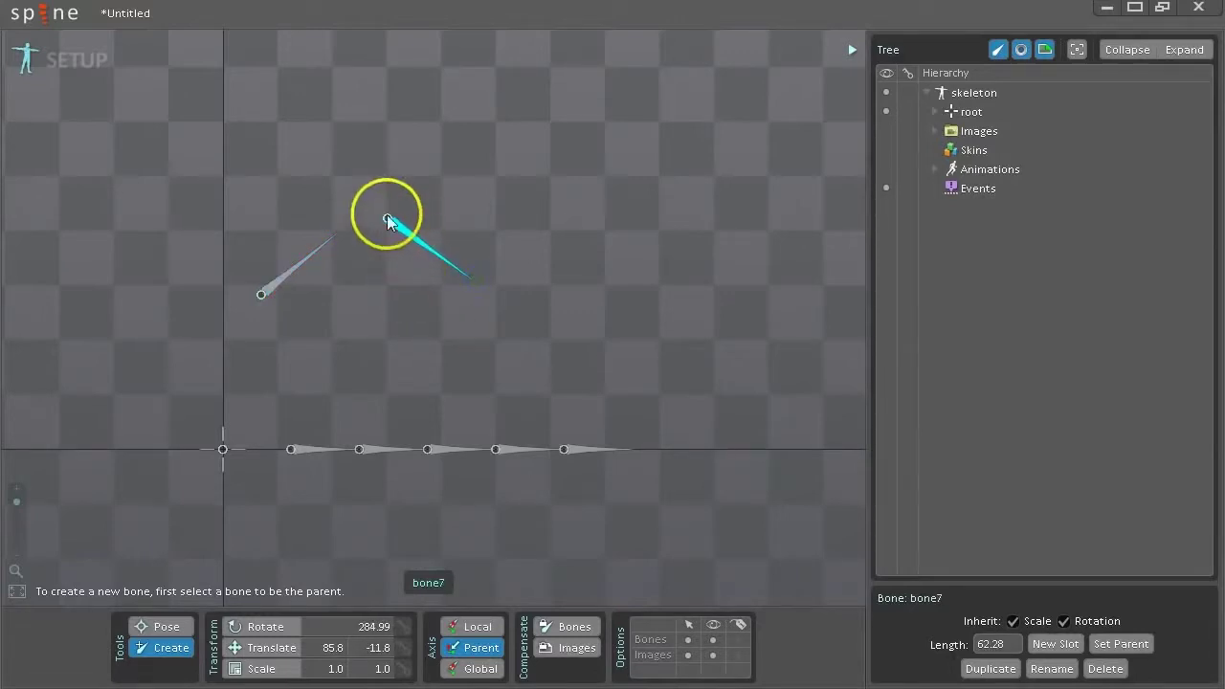
# - Set the first new bone's length to 60 and its child bone's translation to 60, 0 so the two connect
pyautogui.click(273, 328)
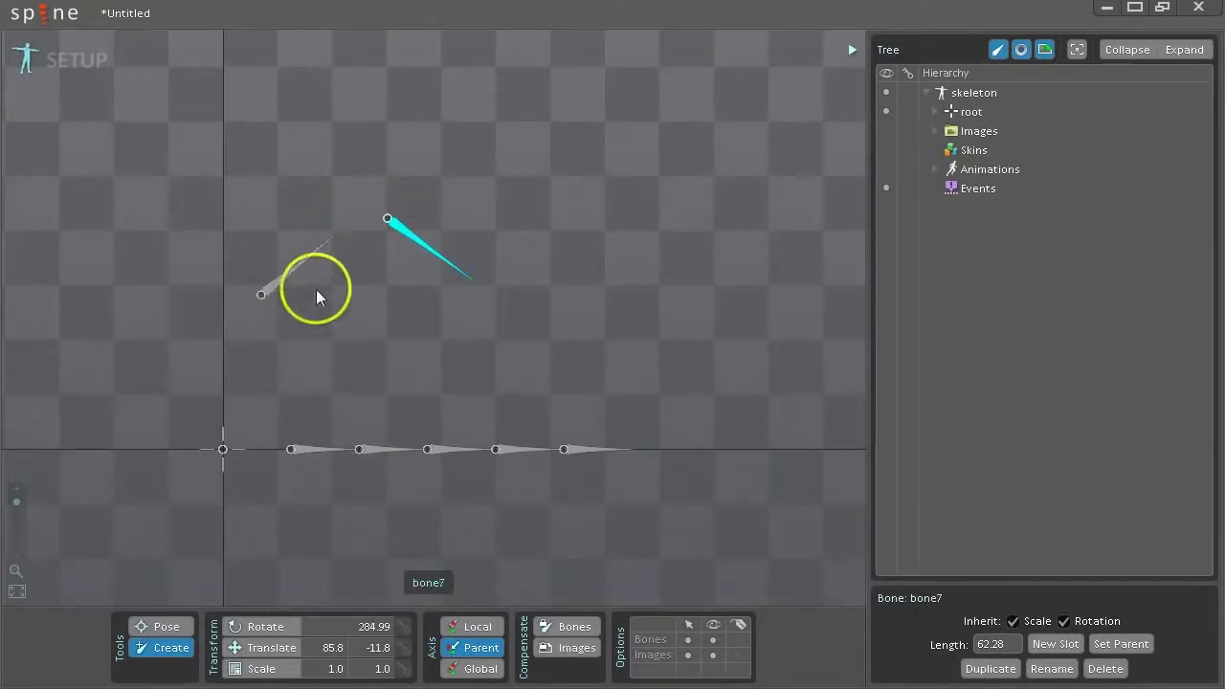
pyautogui.click(957, 643)
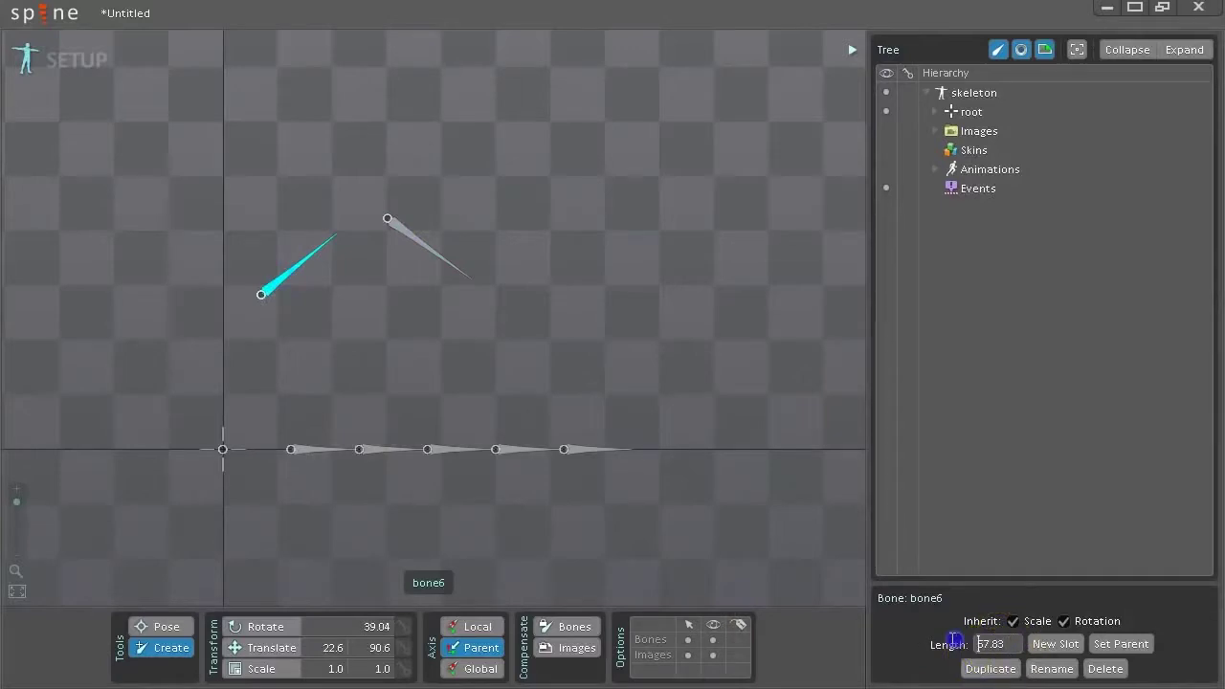
pyautogui.click(442, 262)
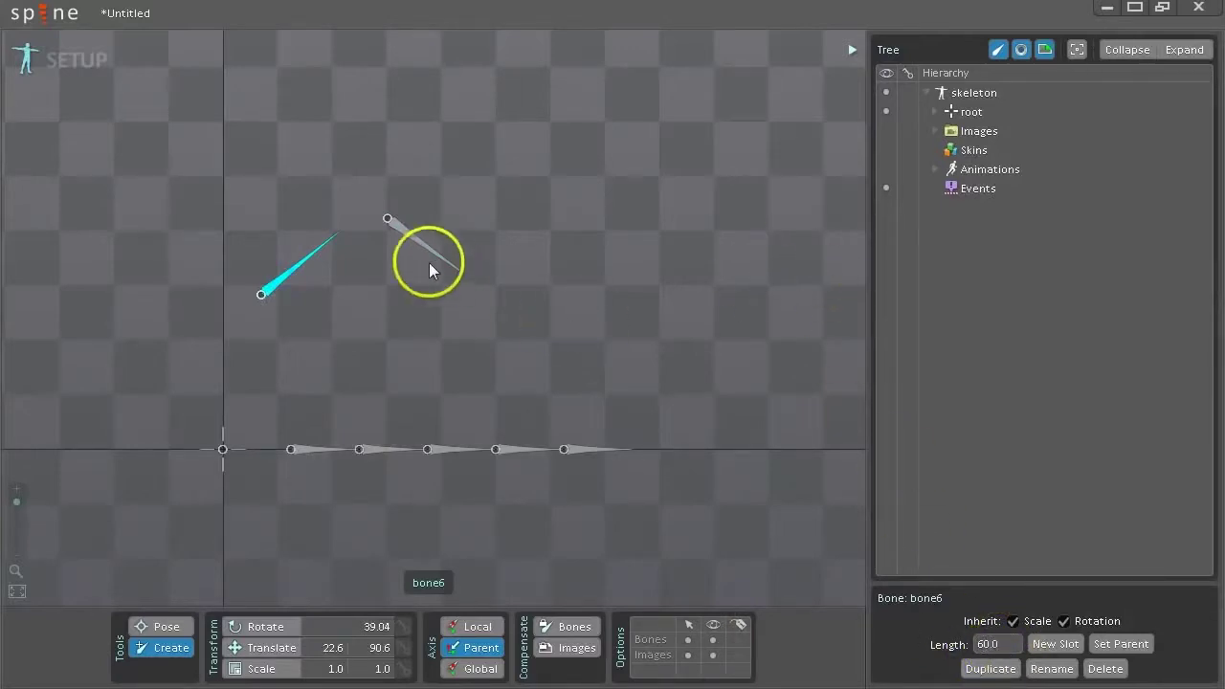
pyautogui.click(325, 647)
pyautogui.press('Tab')
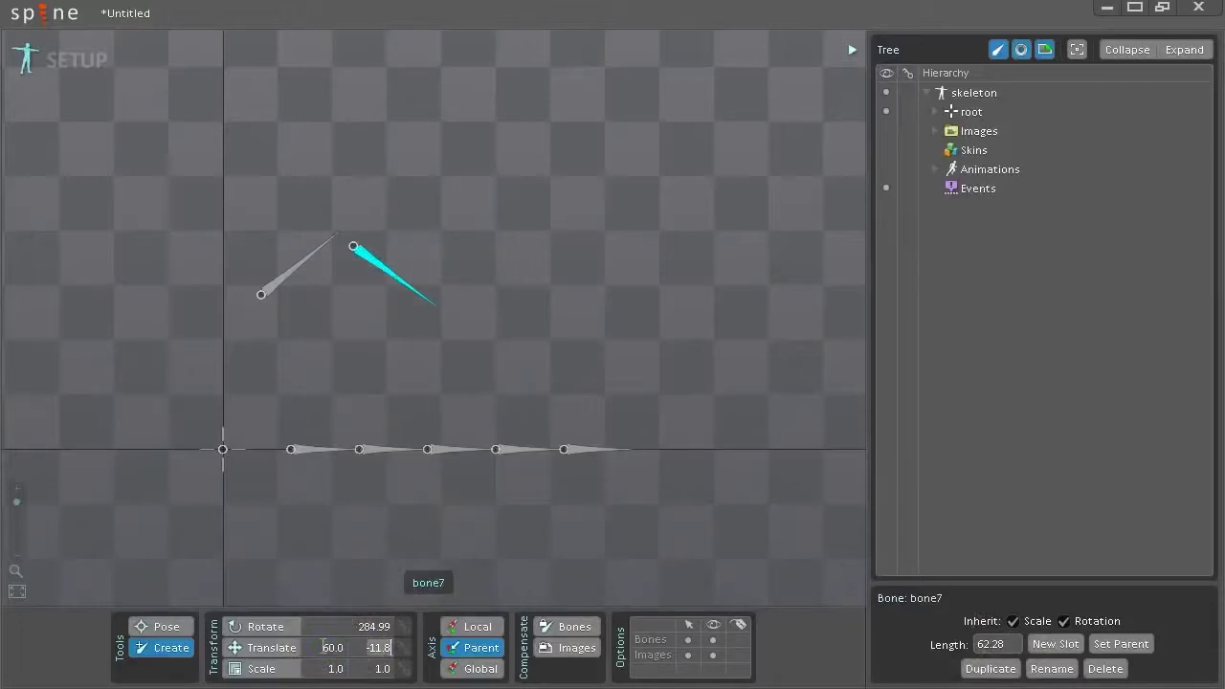
pyautogui.click(366, 343)
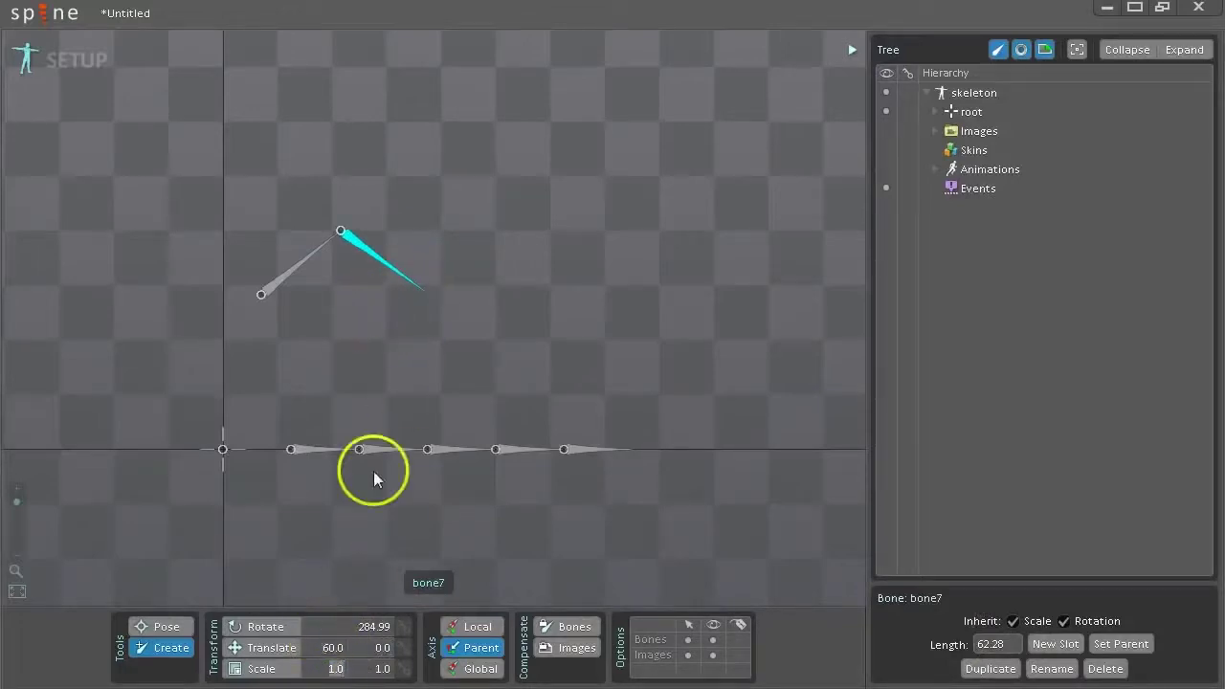
pyautogui.click(323, 649)
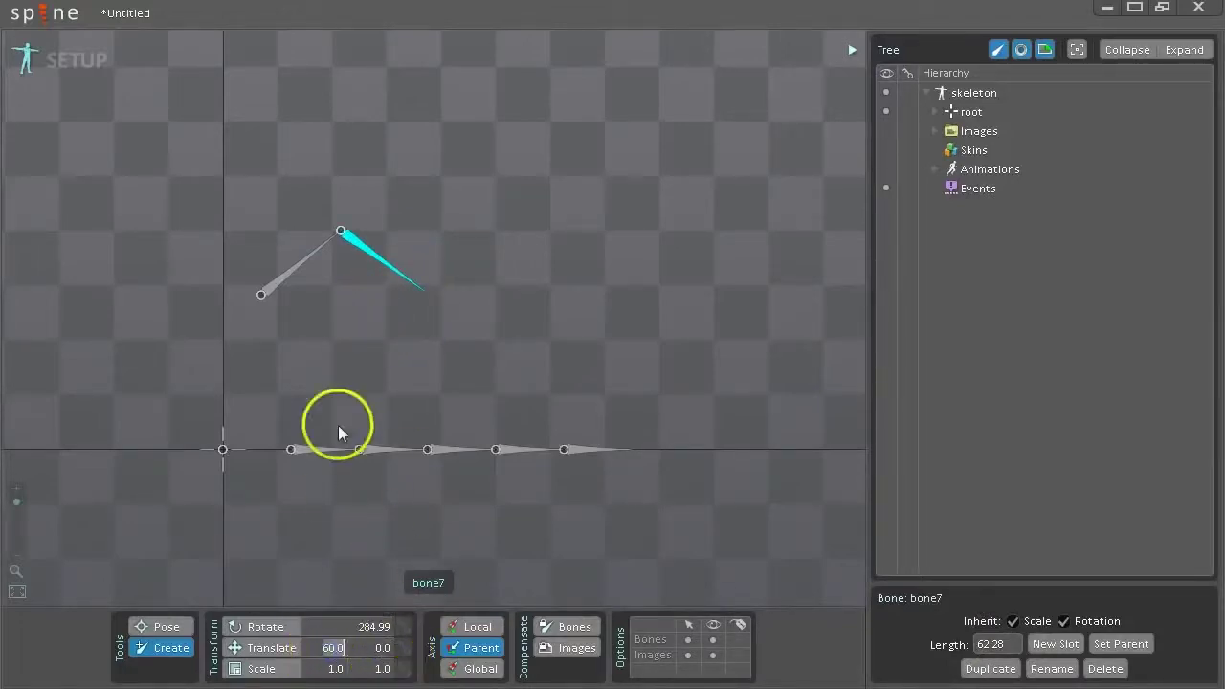
# - Rotate the five chained bones together to about 5.24 degrees each to curve the chain upward, and select only the chain's first bone
pyautogui.click(267, 629)
pyautogui.click(320, 520)
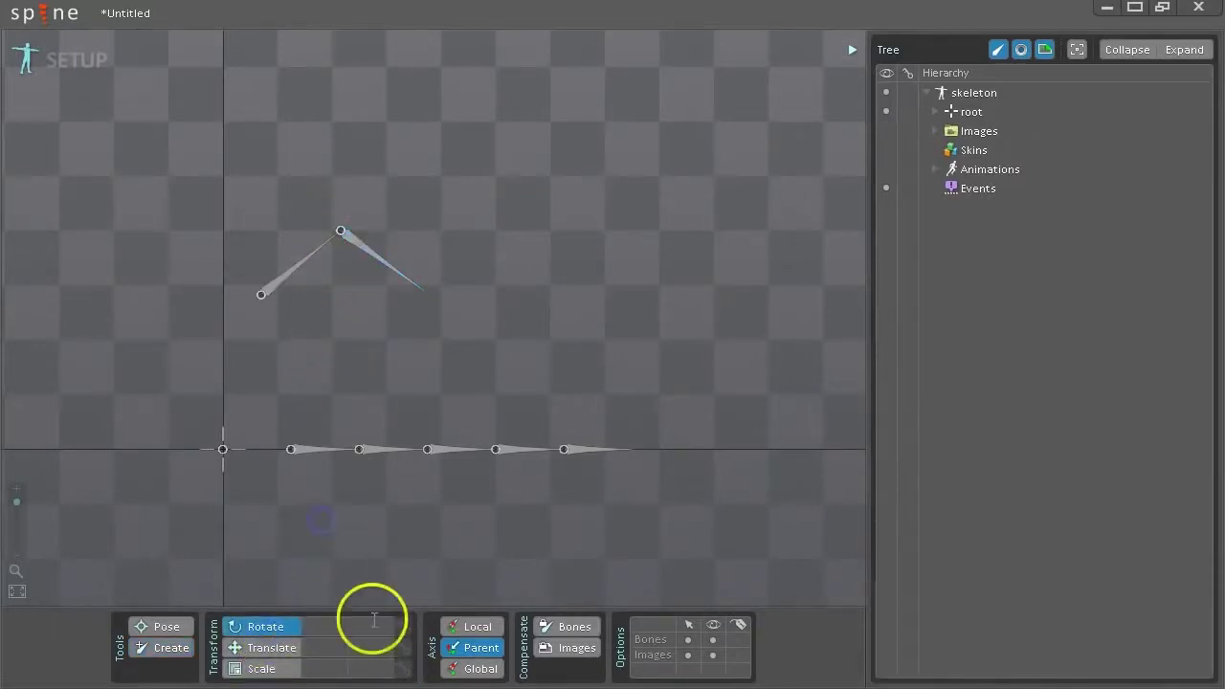
pyautogui.moveTo(299, 409); pyautogui.dragTo(612, 482)
pyautogui.moveTo(402, 473); pyautogui.dragTo(325, 509)
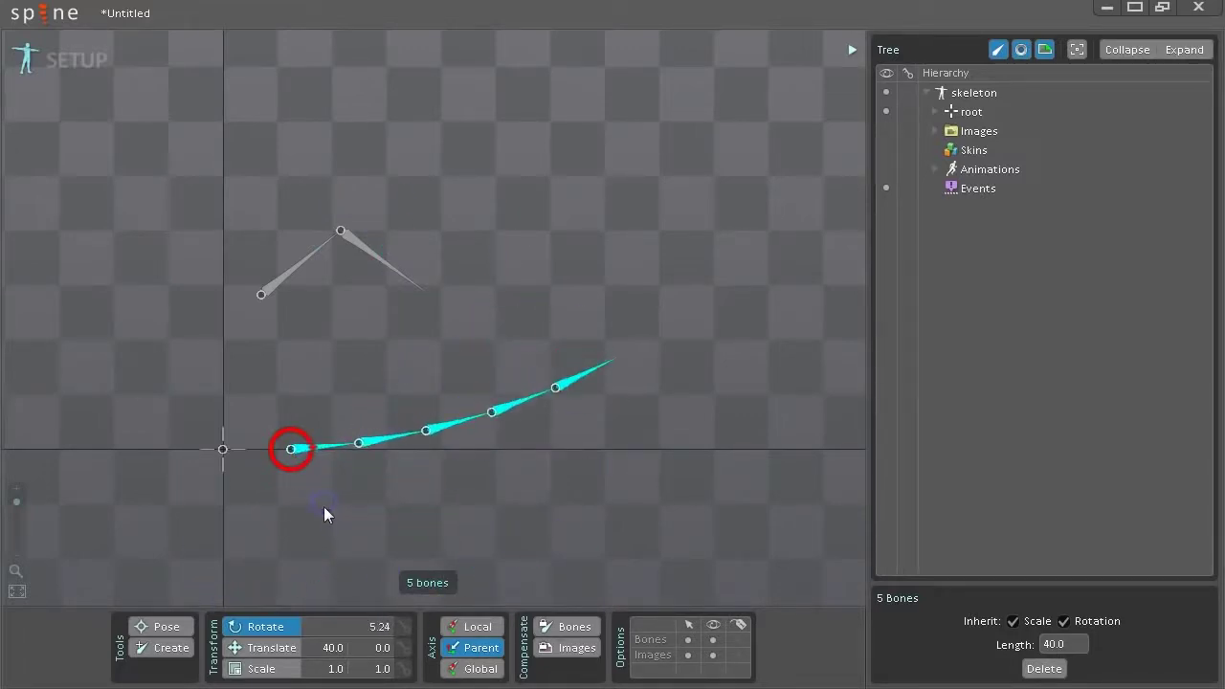
pyautogui.moveTo(333, 519)
pyautogui.mouseDown()
pyautogui.moveTo(311, 530)
pyautogui.moveTo(367, 514)
pyautogui.moveTo(386, 485)
pyautogui.moveTo(277, 527)
pyautogui.moveTo(342, 485)
pyautogui.moveTo(290, 527)
pyautogui.moveTo(309, 517)
pyautogui.mouseUp()
pyautogui.click(315, 456)
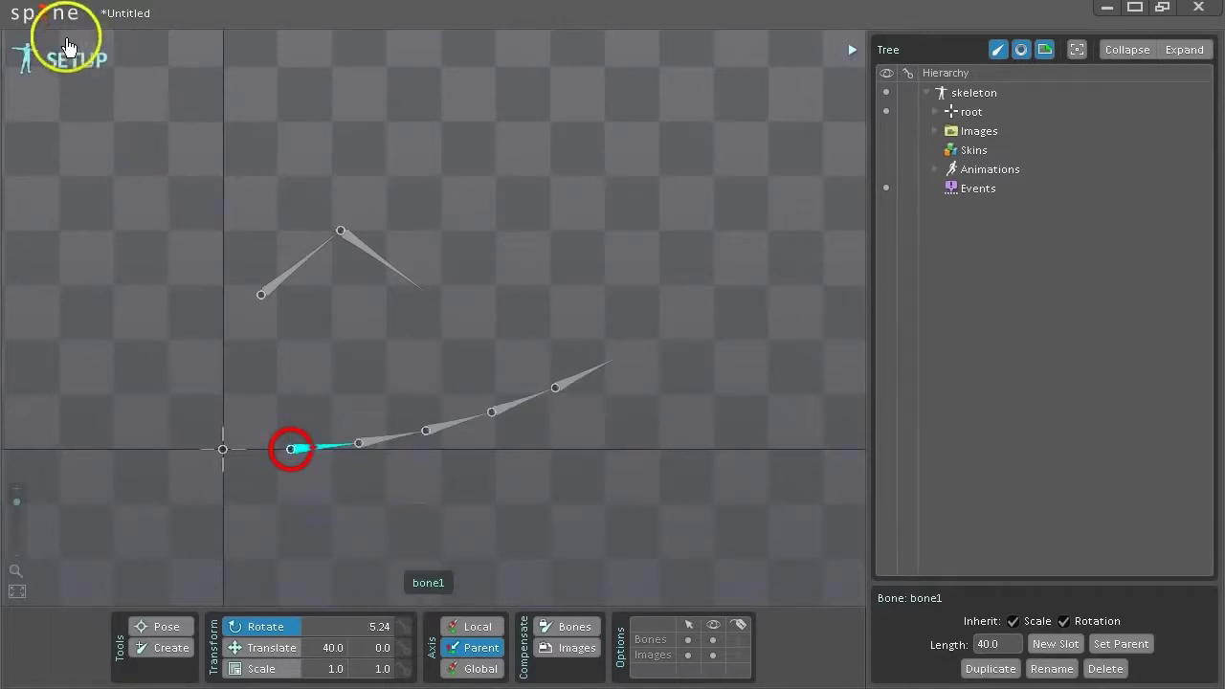
# - Reopen the recent goblins project without saving the current untitled project
pyautogui.click(57, 14)
pyautogui.moveTo(72, 82)
pyautogui.click(239, 96)
pyautogui.click(455, 364)
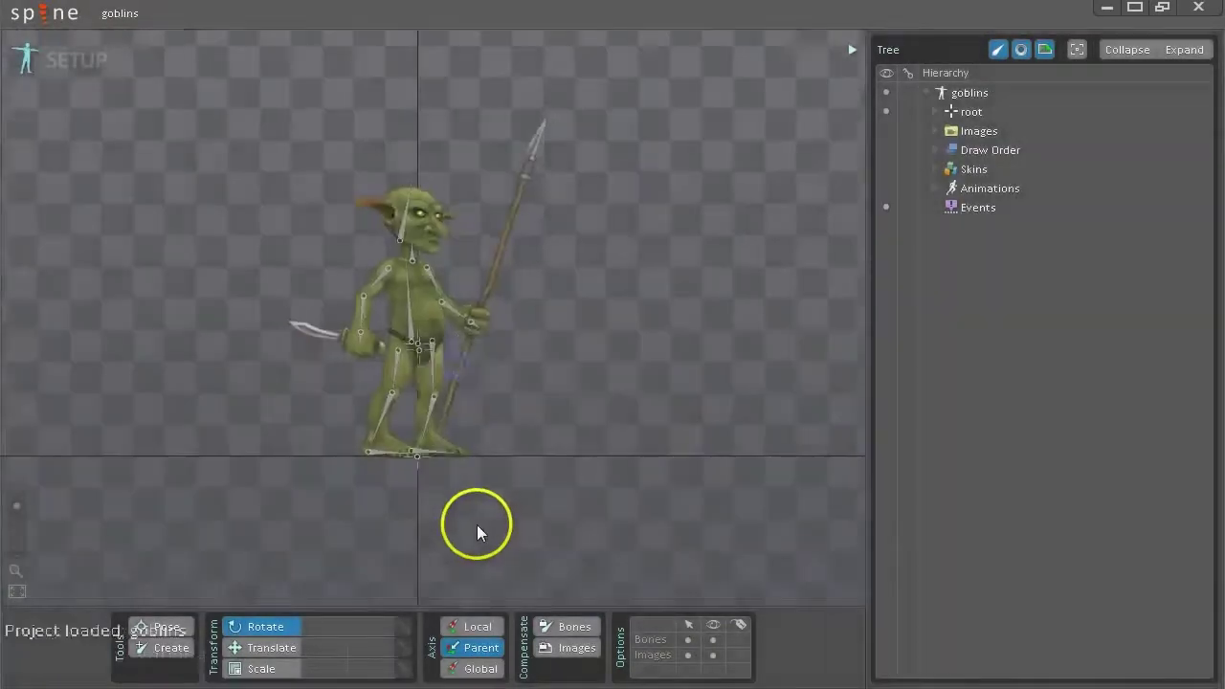
pyautogui.scroll(3, 410, 328)
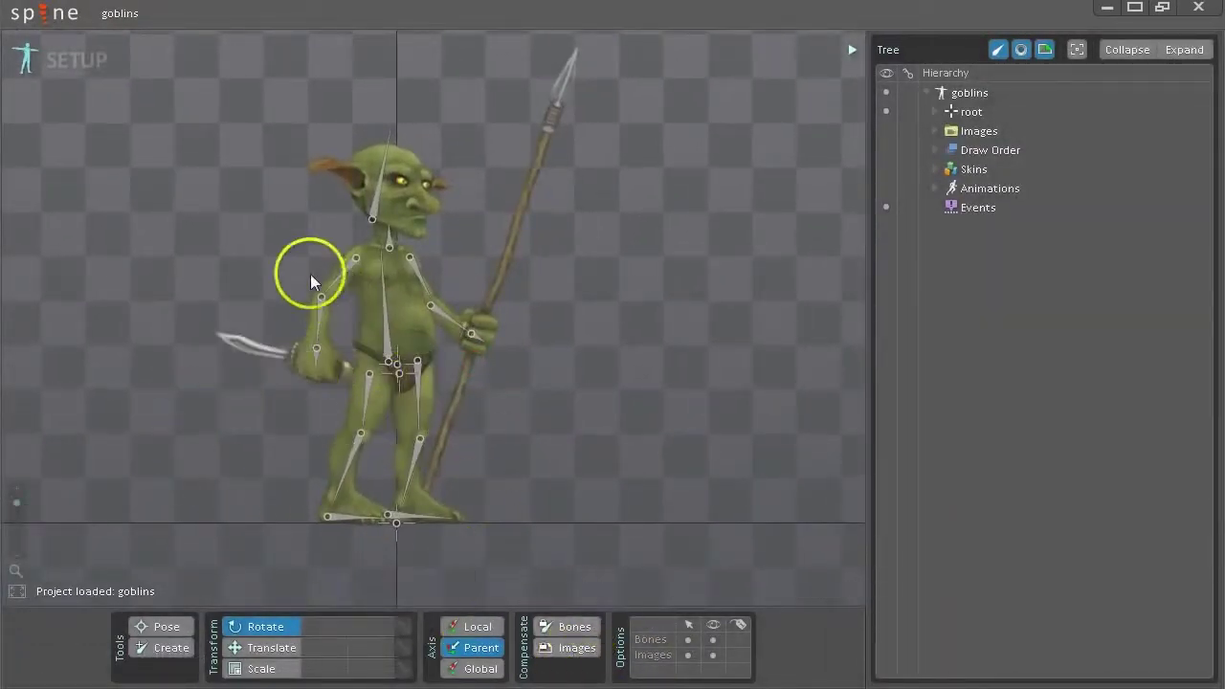
# - Try moving the right shoulder bone away from the body with only bone compensation on, and undo the move
pyautogui.click(356, 258)
pyautogui.click(569, 628)
pyautogui.moveTo(567, 435); pyautogui.dragTo(509, 484)
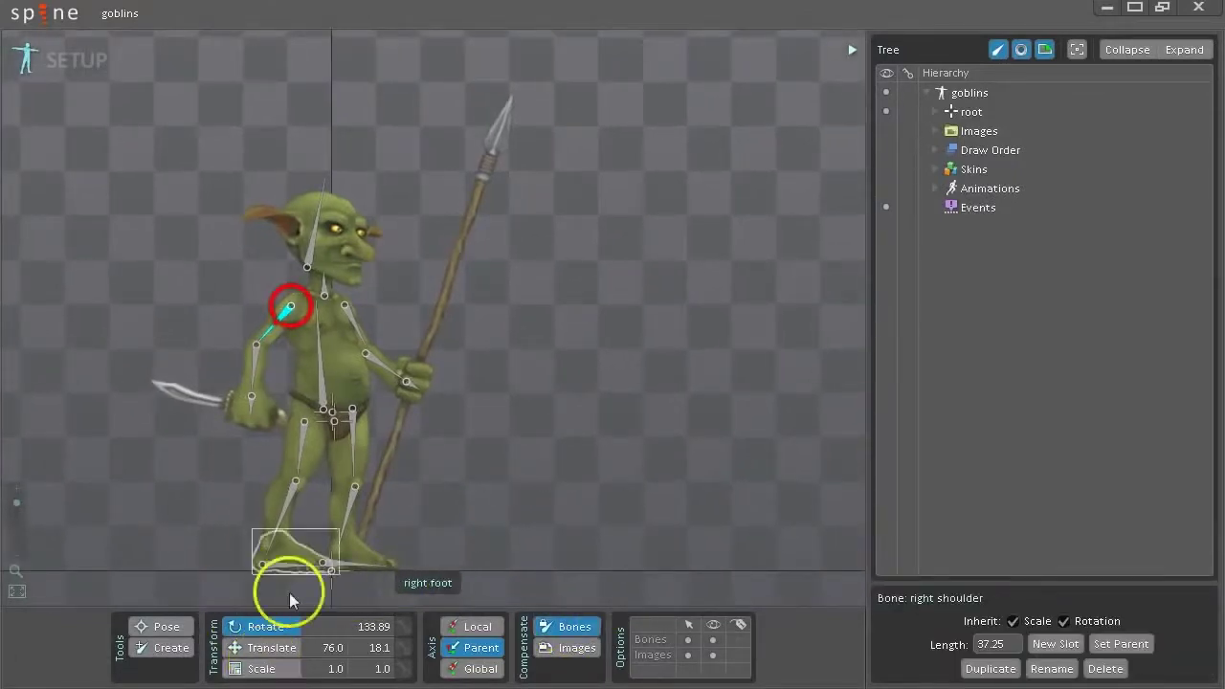
pyautogui.click(269, 650)
pyautogui.moveTo(533, 470); pyautogui.dragTo(419, 445)
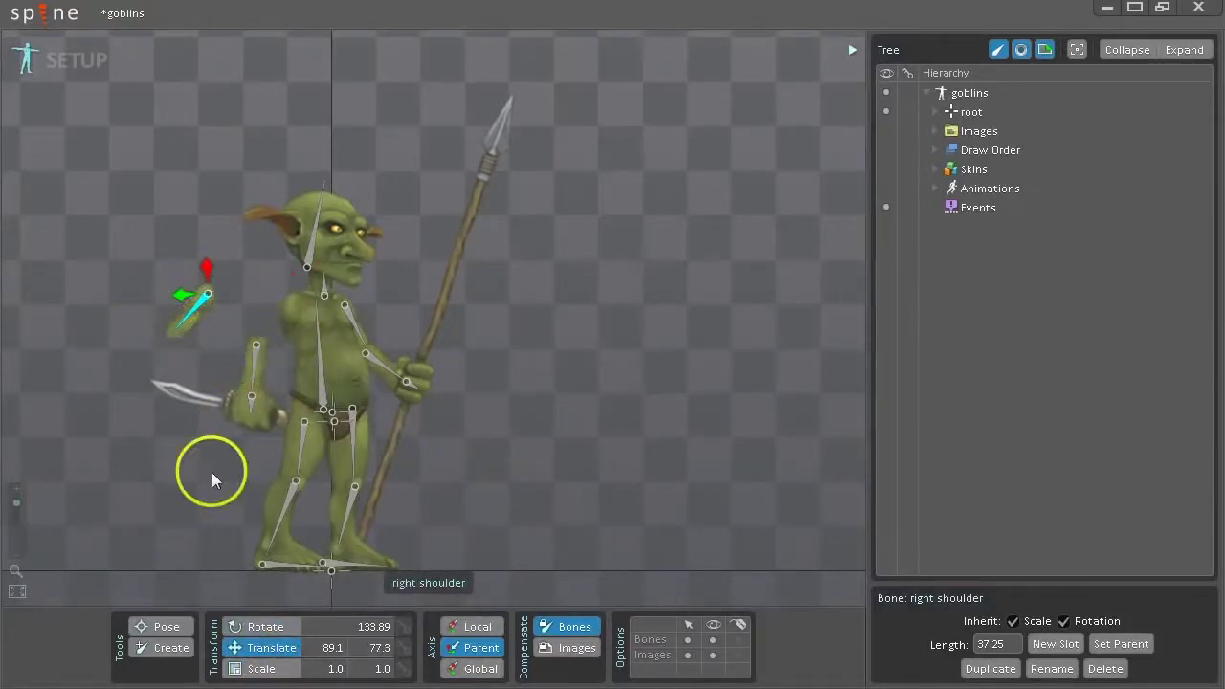
pyautogui.hotkey('ctrl', 'z')
# - Switch from bone to image compensation, try moving the right shoulder bone, and undo the move
pyautogui.click(574, 626)
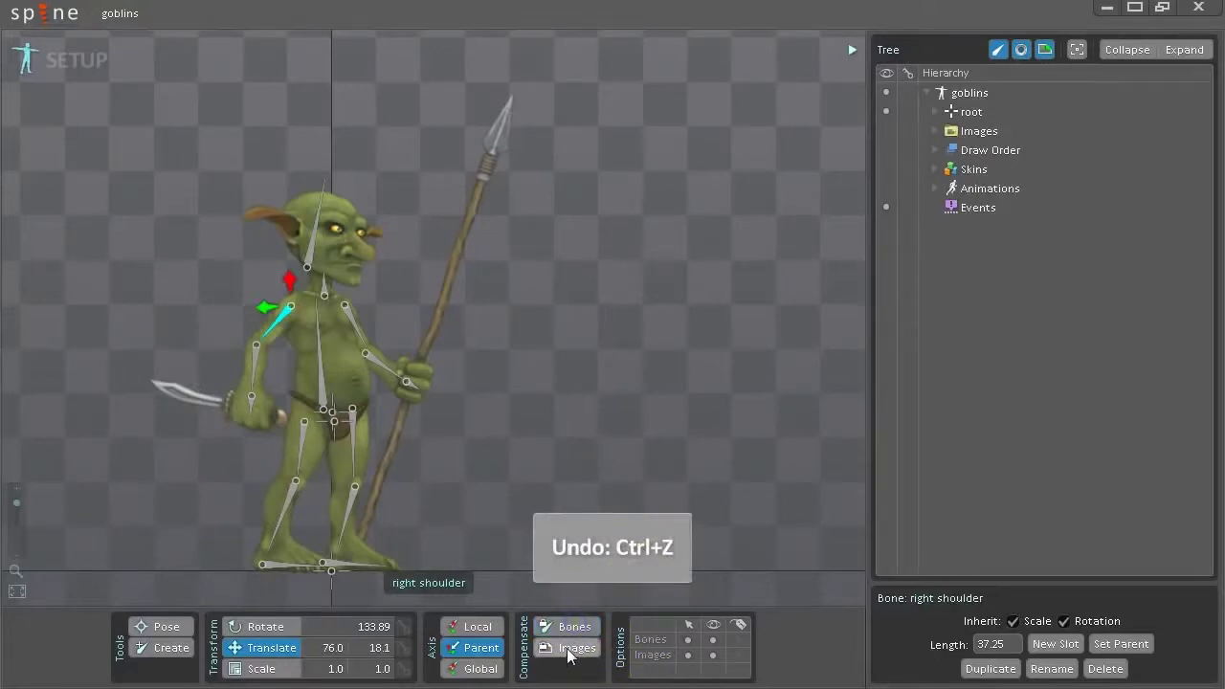
pyautogui.click(569, 648)
pyautogui.moveTo(673, 411); pyautogui.dragTo(612, 431)
pyautogui.hotkey('ctrl', 'z')
# - Turn on bone compensation alongside image compensation, try nudging the right shoulder bone, then undo the move and deselect it
pyautogui.click(573, 627)
pyautogui.moveTo(651, 403)
pyautogui.mouseDown()
pyautogui.moveTo(593, 430)
pyautogui.moveTo(679, 411)
pyautogui.moveTo(640, 385)
pyautogui.moveTo(647, 425)
pyautogui.mouseUp()
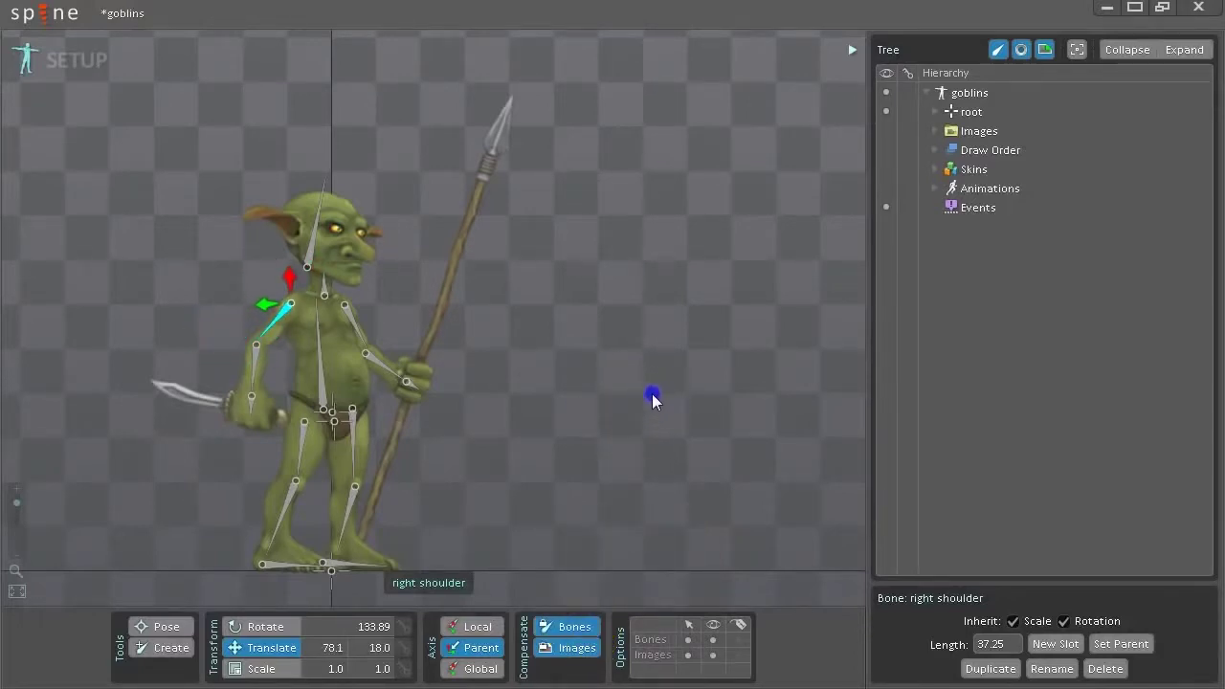
pyautogui.hotkey('ctrl', 'z')
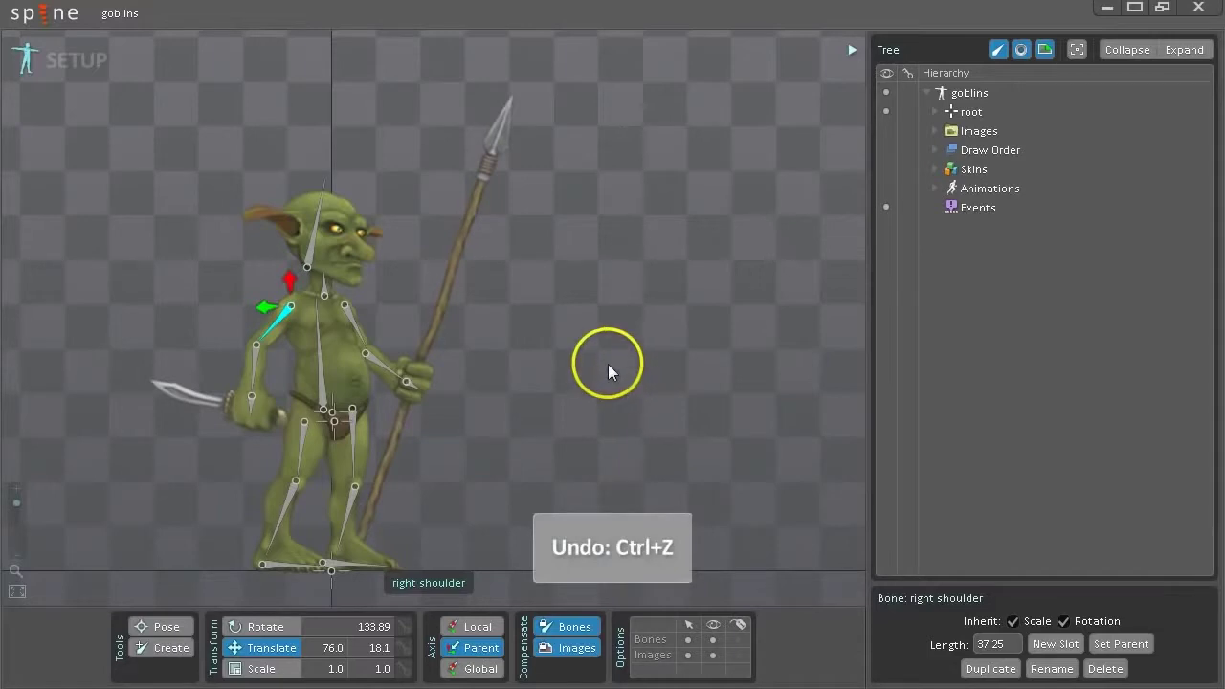
pyautogui.click(608, 364)
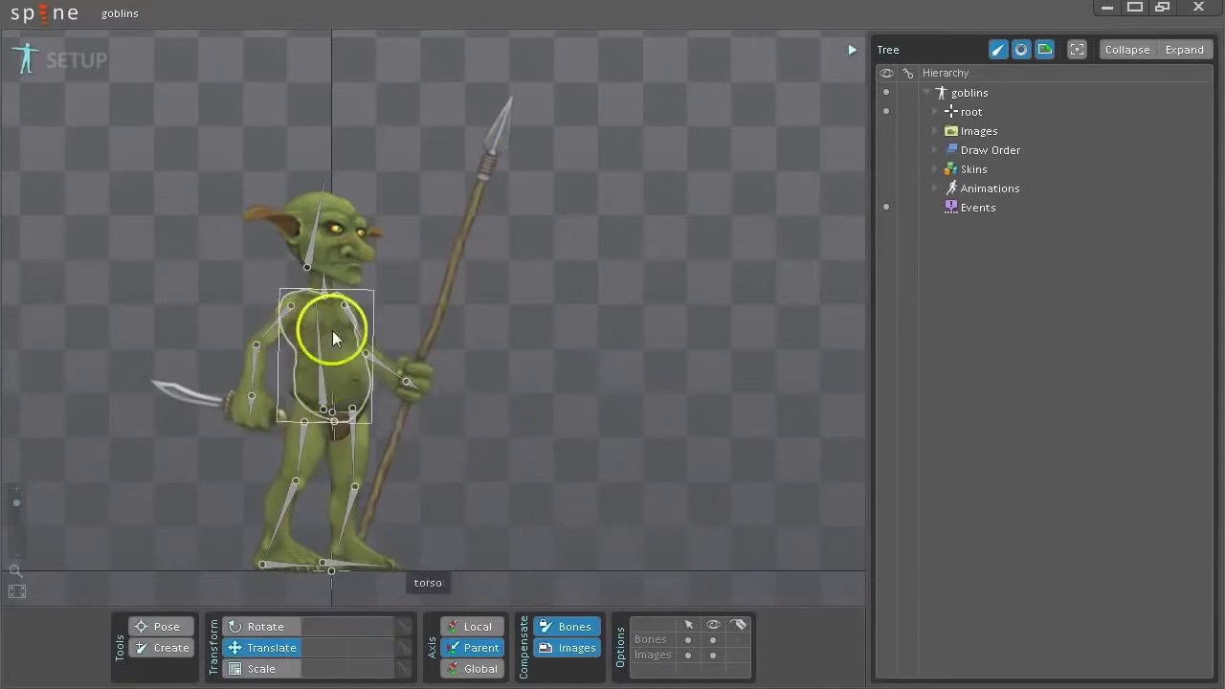
# - Set the torso bone's X translation to about -6.7 and deselect the bone
pyautogui.click(315, 369)
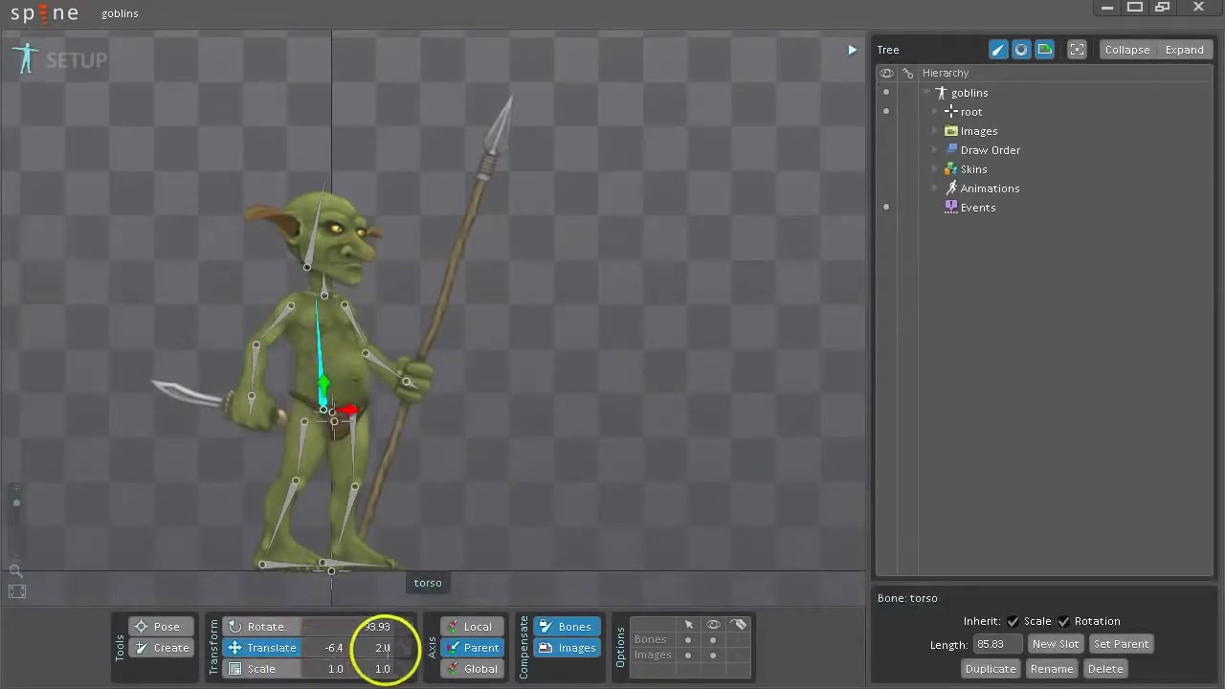
pyautogui.moveTo(335, 647); pyautogui.dragTo(335, 647)
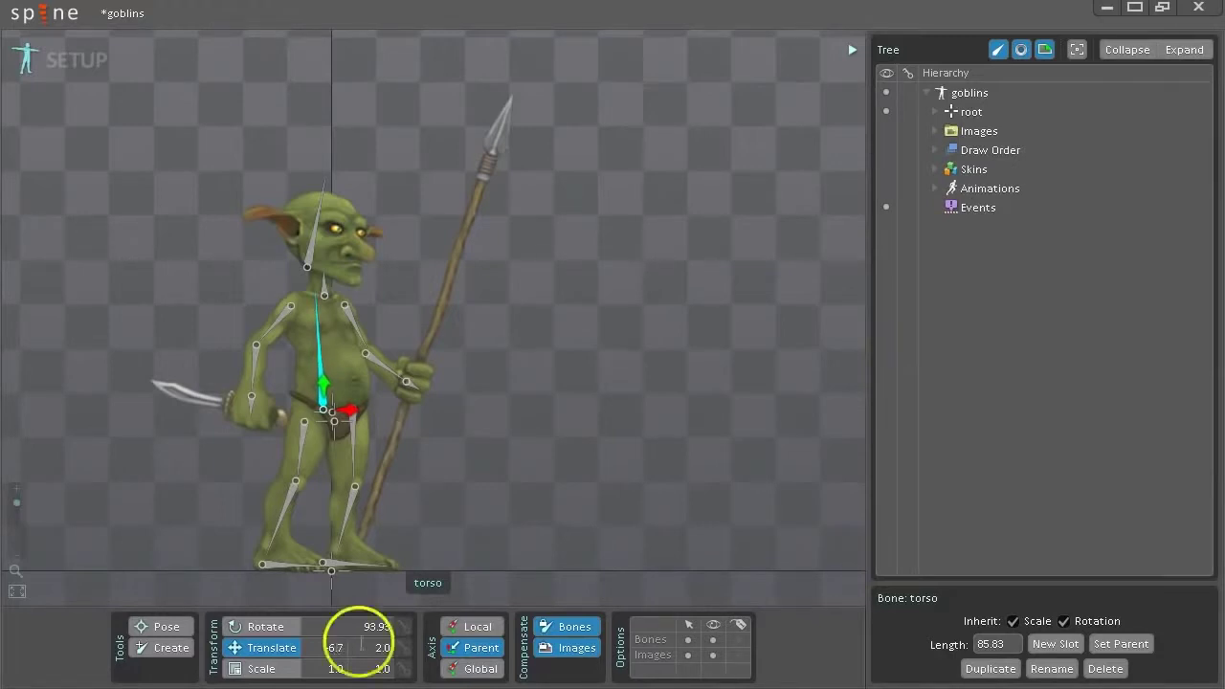
pyautogui.moveTo(517, 431)
pyautogui.mouseDown()
pyautogui.moveTo(511, 383)
pyautogui.moveTo(561, 370)
pyautogui.mouseUp()
pyautogui.click(178, 524)
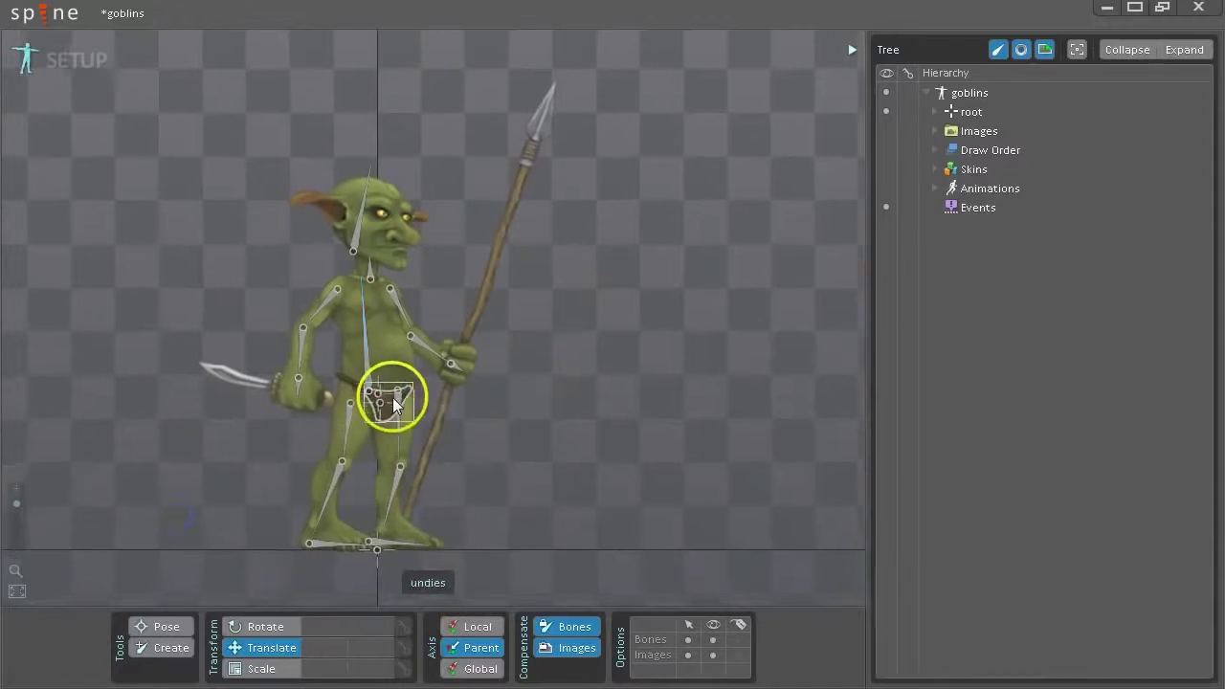
# - Examine the goblin skeleton at several zoom levels and centre it in the view again
pyautogui.scroll(-3, 396, 274)
pyautogui.scroll(3, 397, 275)
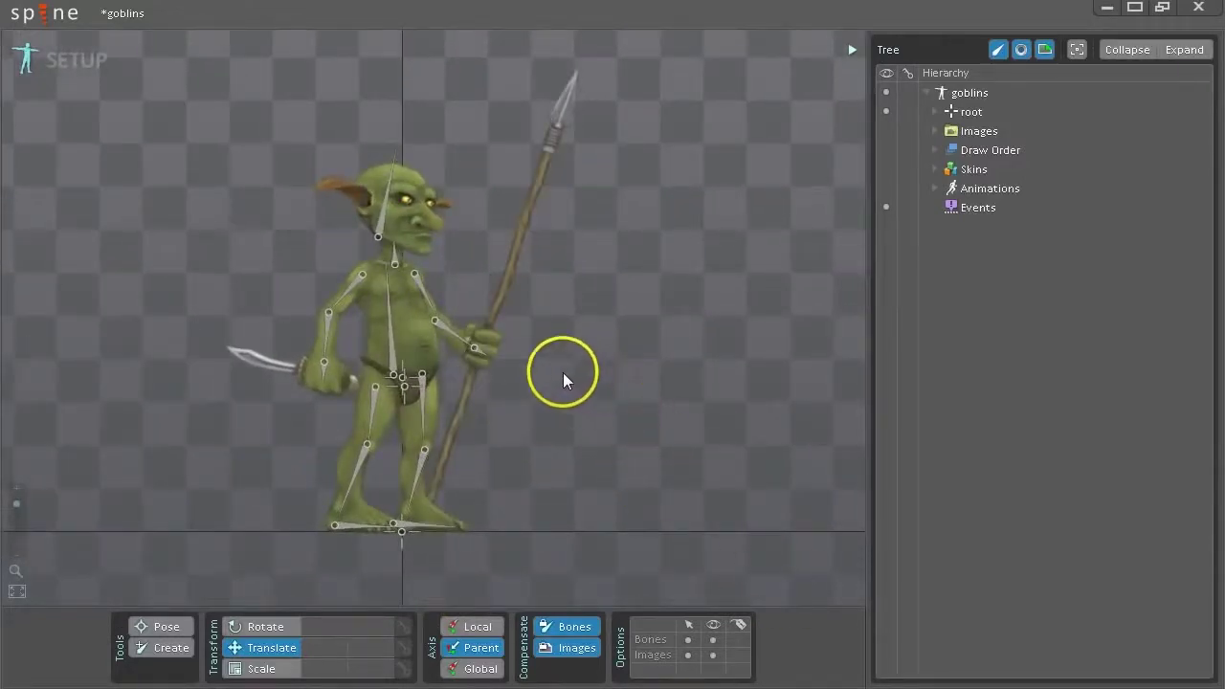
pyautogui.scroll(-2, 577, 359)
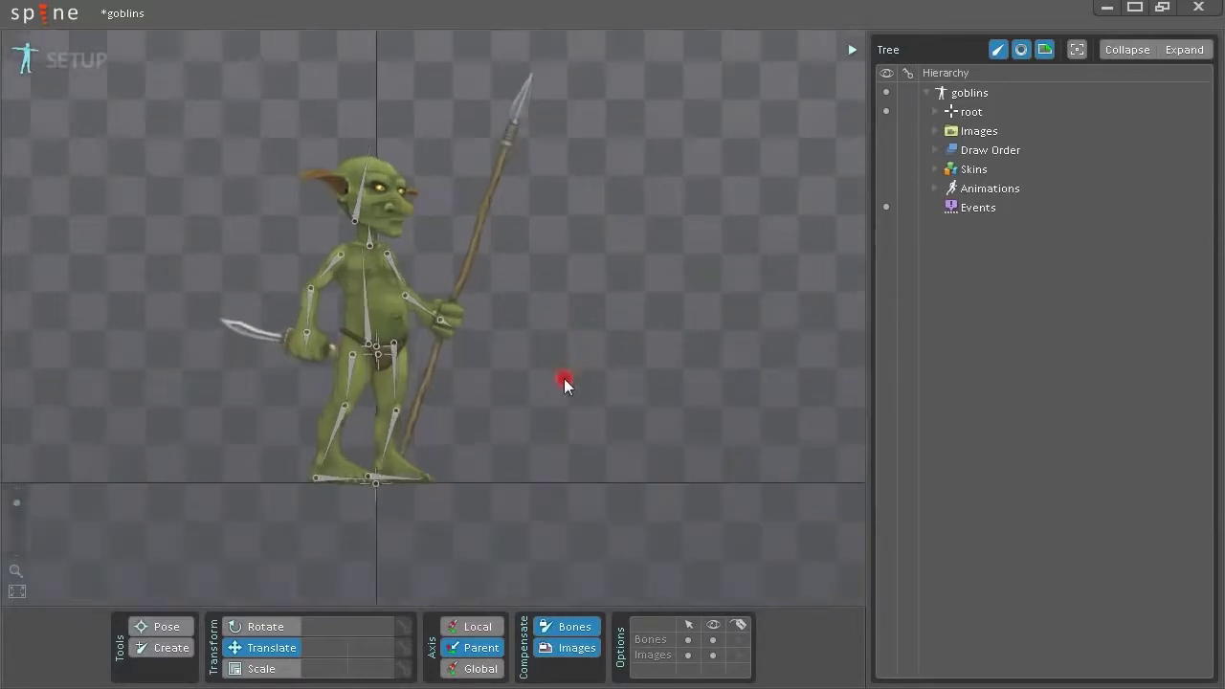
pyautogui.scroll(3, 555, 392)
pyautogui.scroll(-4, 536, 369)
pyautogui.scroll(-1, 522, 316)
pyautogui.scroll(3, 512, 363)
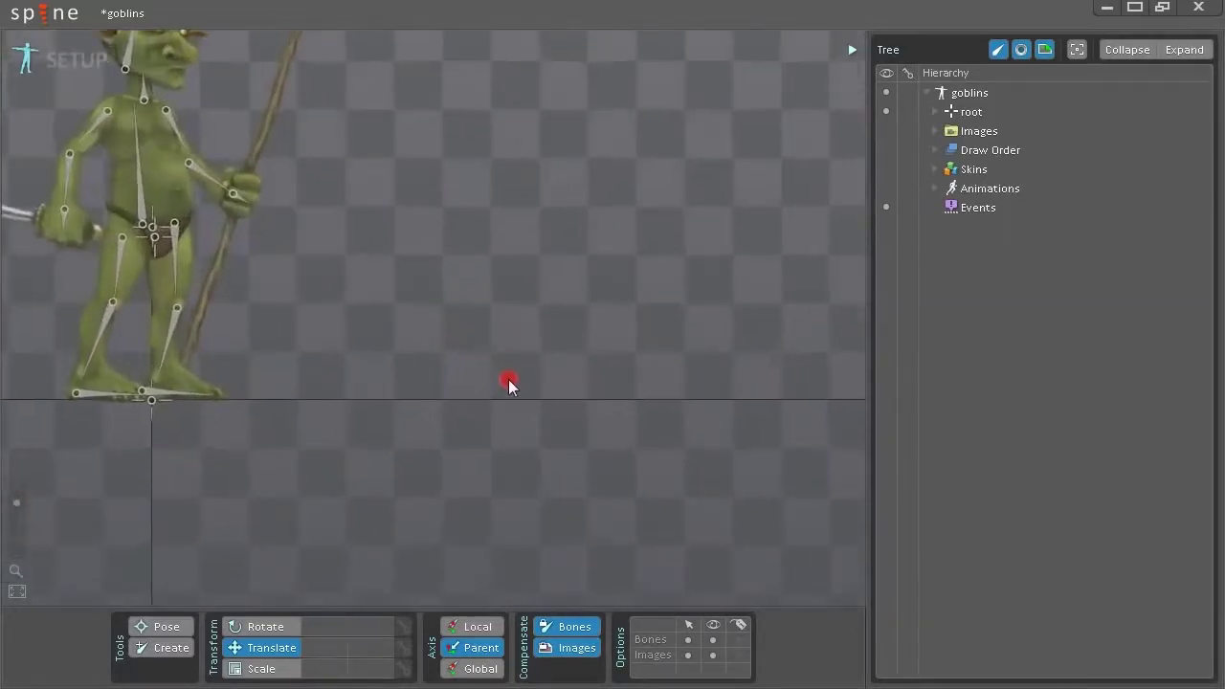
pyautogui.moveTo(352, 327); pyautogui.dragTo(473, 419)
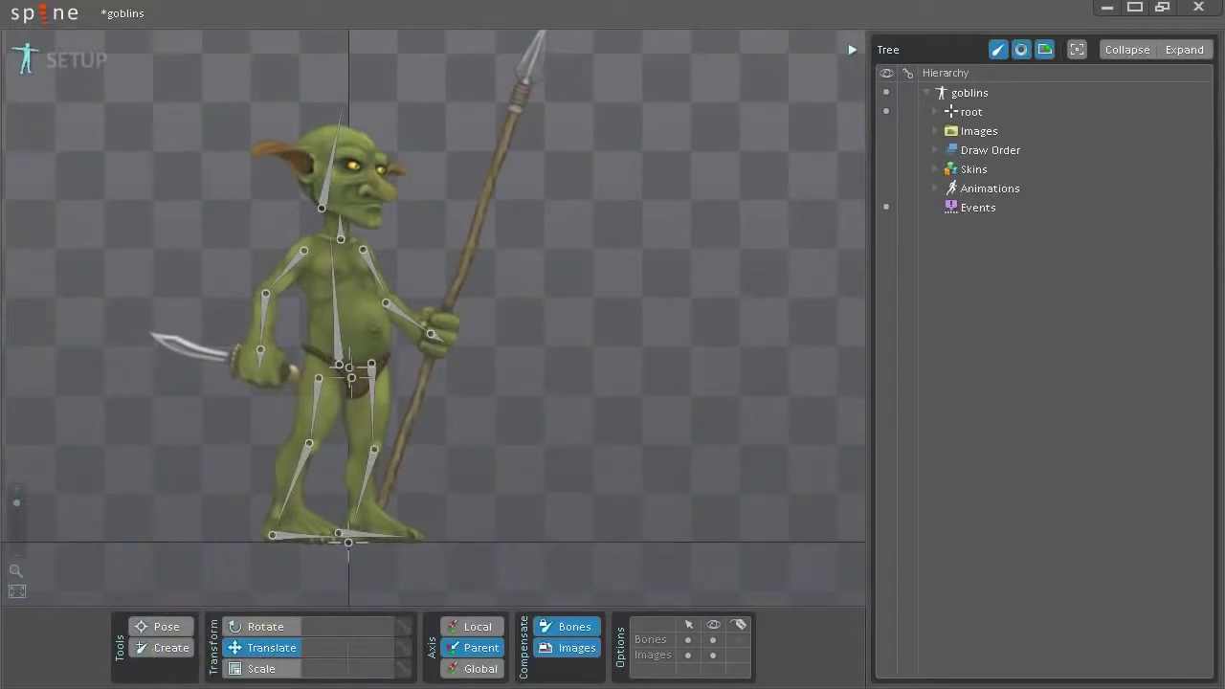
# - Switch to Animate mode and open the dopesheet, enlarging it to show more of the walk animation's rows
pyautogui.click(67, 64)
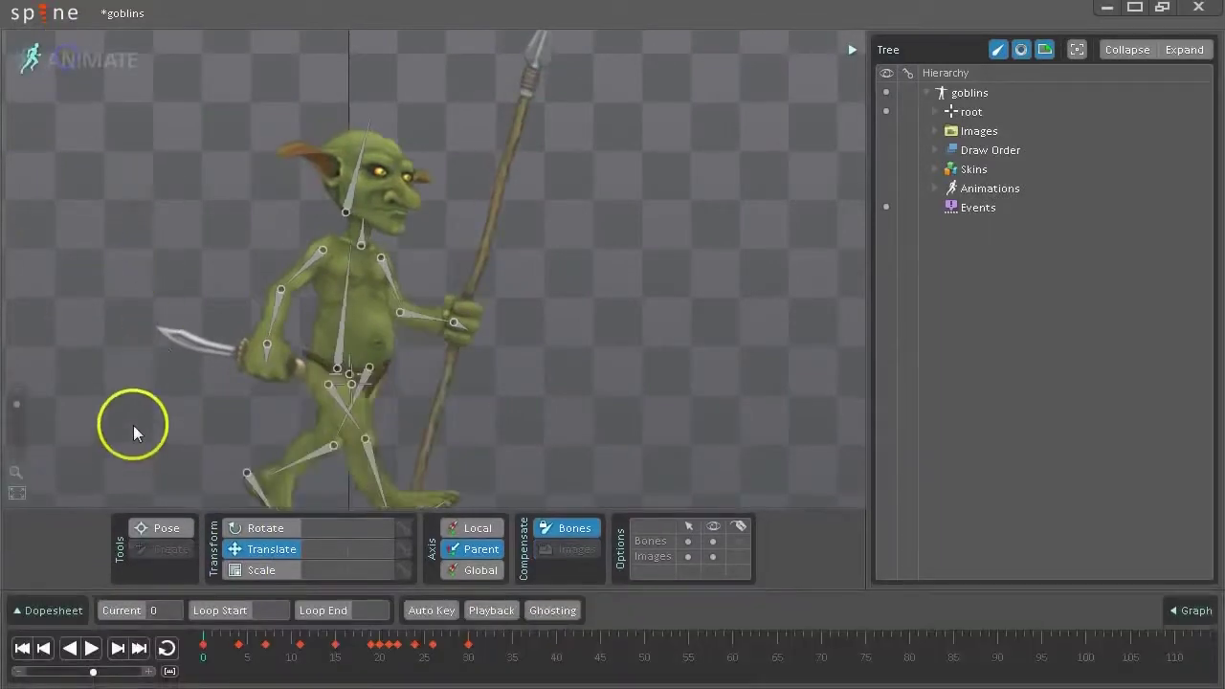
pyautogui.click(53, 609)
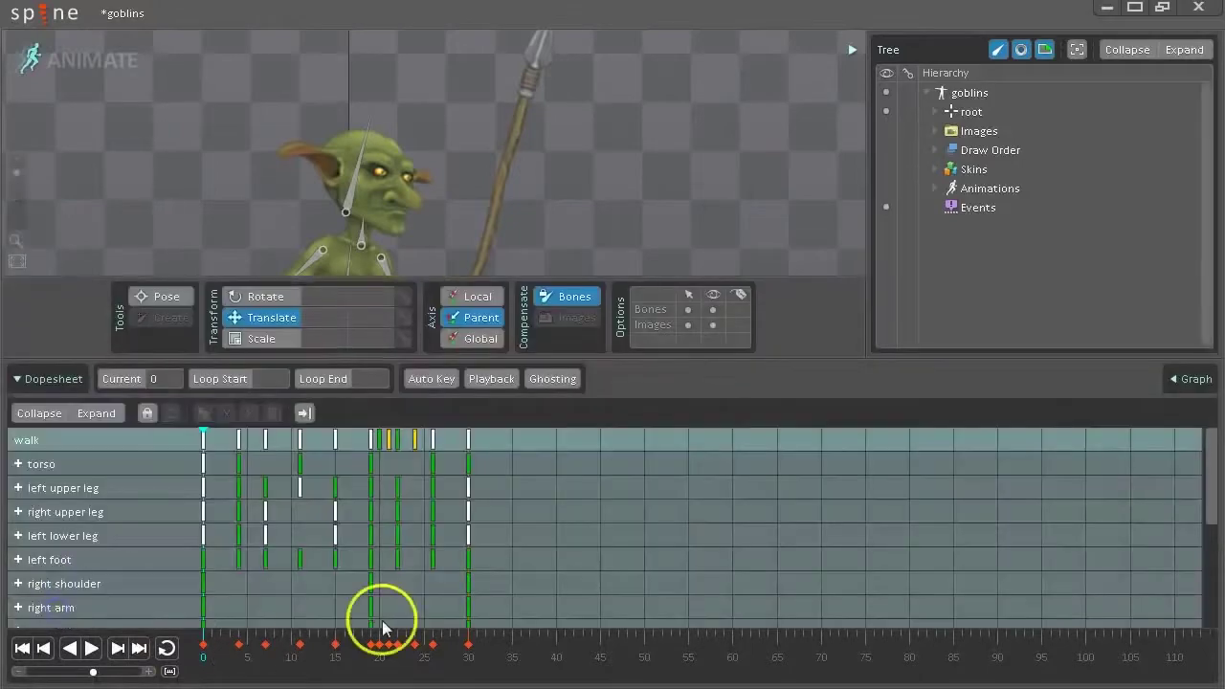
pyautogui.moveTo(46, 391); pyautogui.dragTo(49, 331)
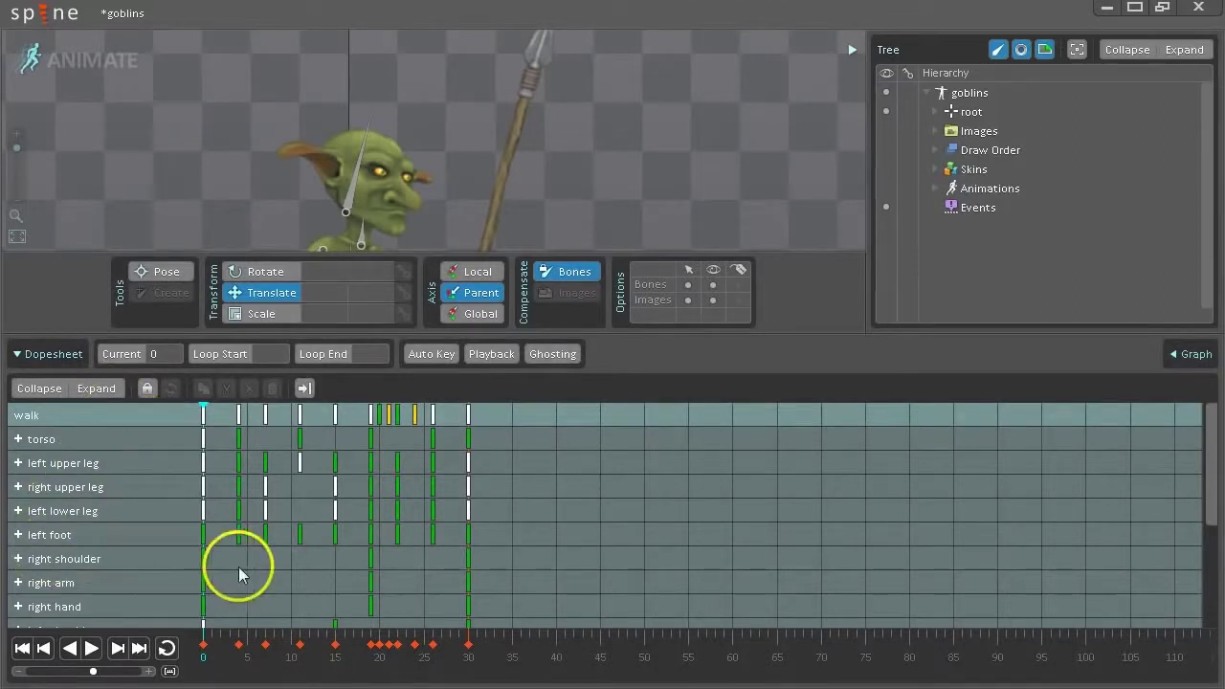
pyautogui.moveTo(202, 142); pyautogui.dragTo(205, 103)
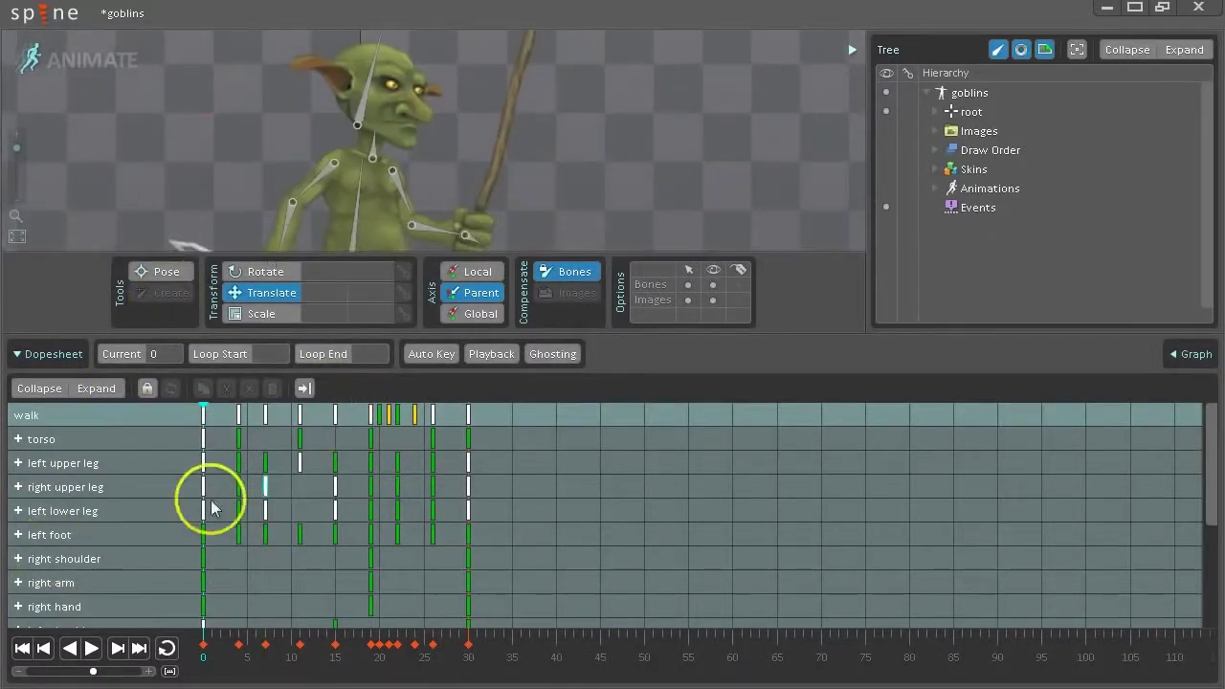
# - Select the head and right shoulder bones to view only their keys in the dopesheet, then clear the selection
pyautogui.click(378, 89)
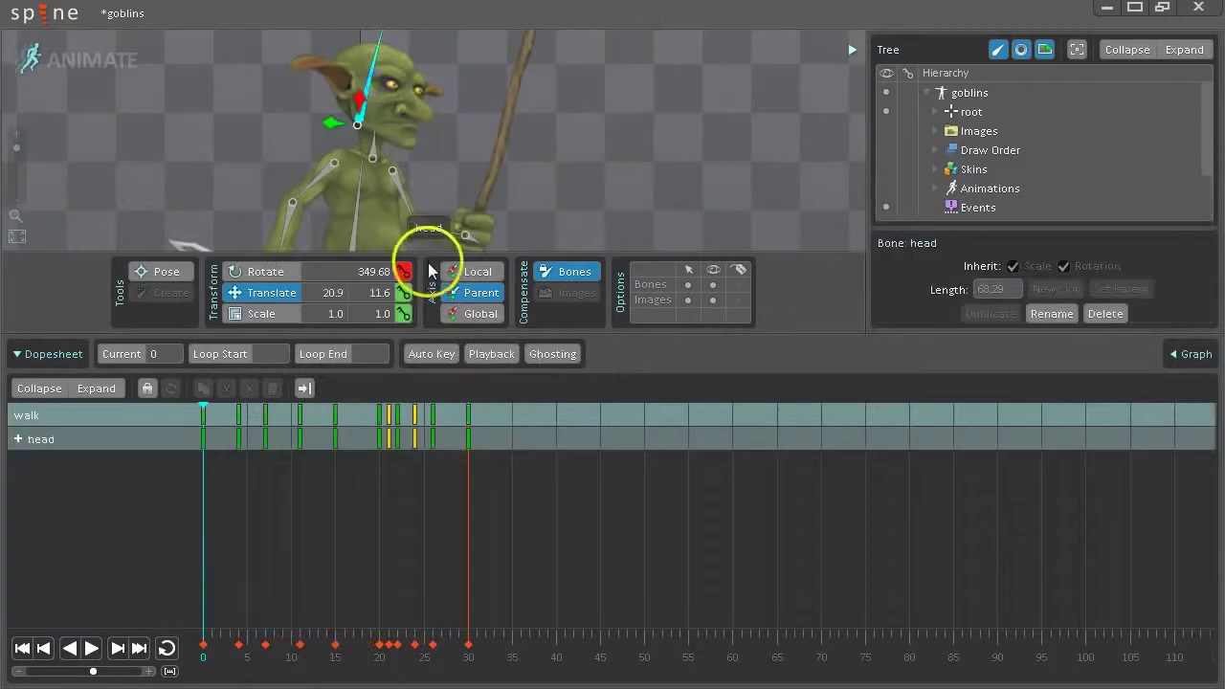
pyautogui.keyDown('ctrl'); pyautogui.click(316, 186); pyautogui.keyUp('ctrl')
pyautogui.click(234, 167)
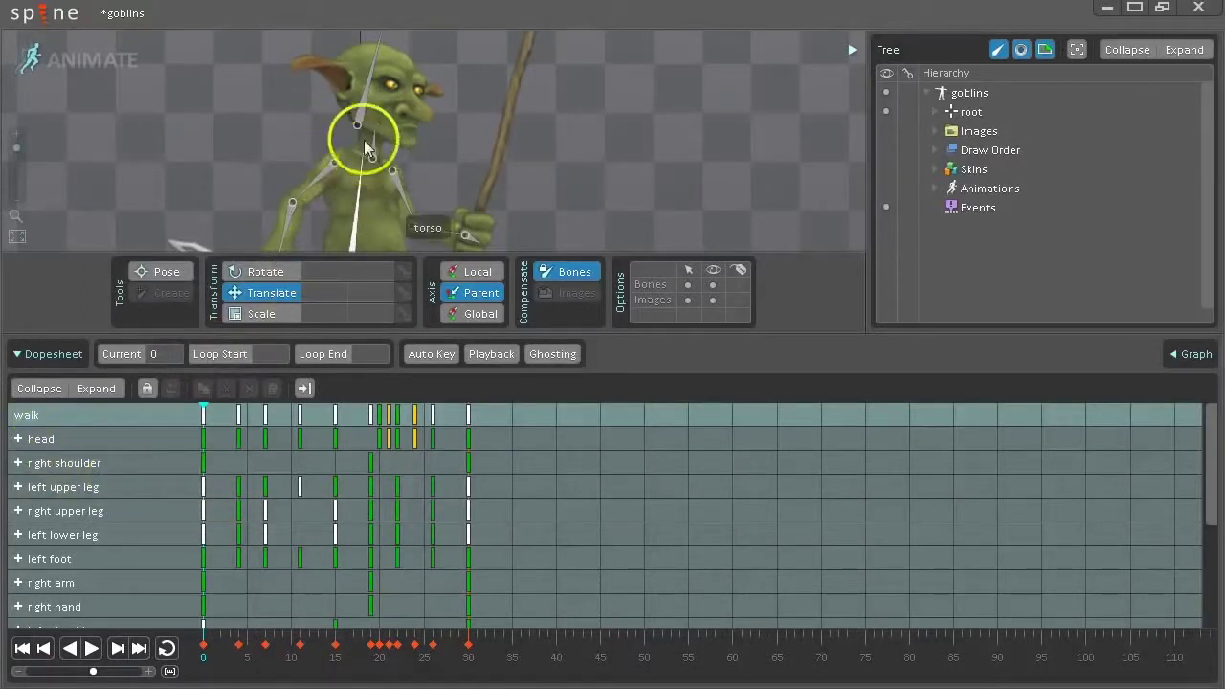
# - Select the right shoulder, torso and left shoulder bones together and expand all their dopesheet rows
pyautogui.click(315, 180)
pyautogui.keyDown('ctrl'); pyautogui.click(356, 203); pyautogui.keyUp('ctrl')
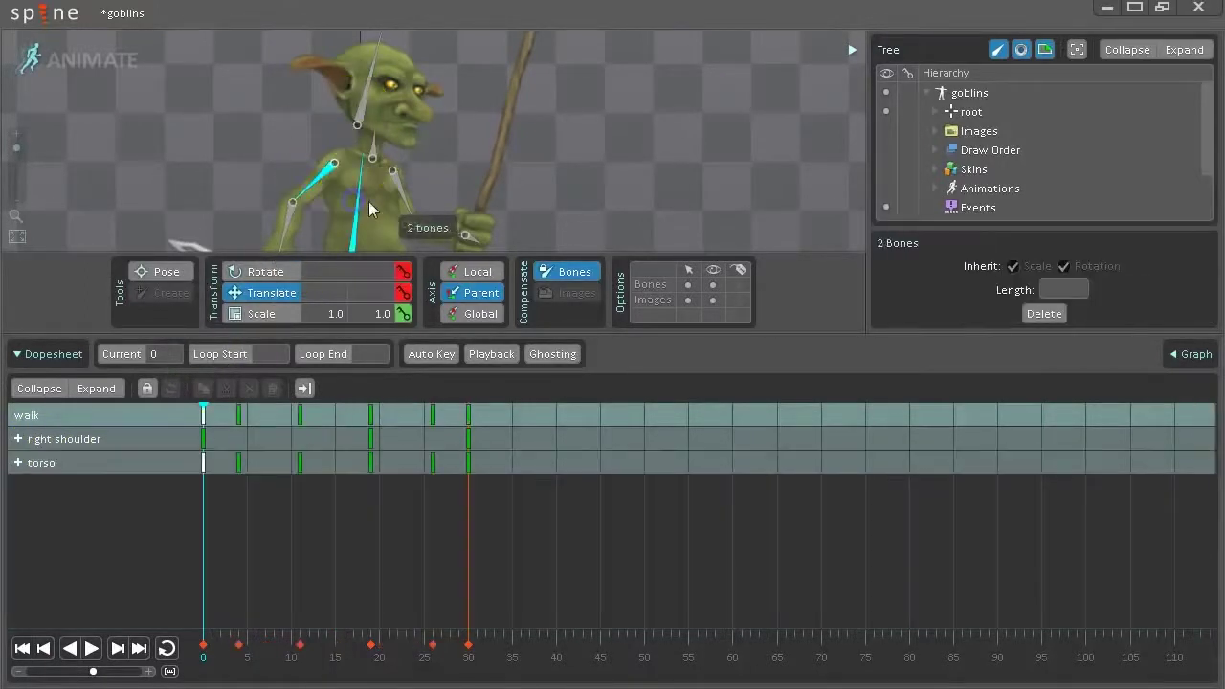
pyautogui.keyDown('ctrl'); pyautogui.click(400, 192); pyautogui.keyUp('ctrl')
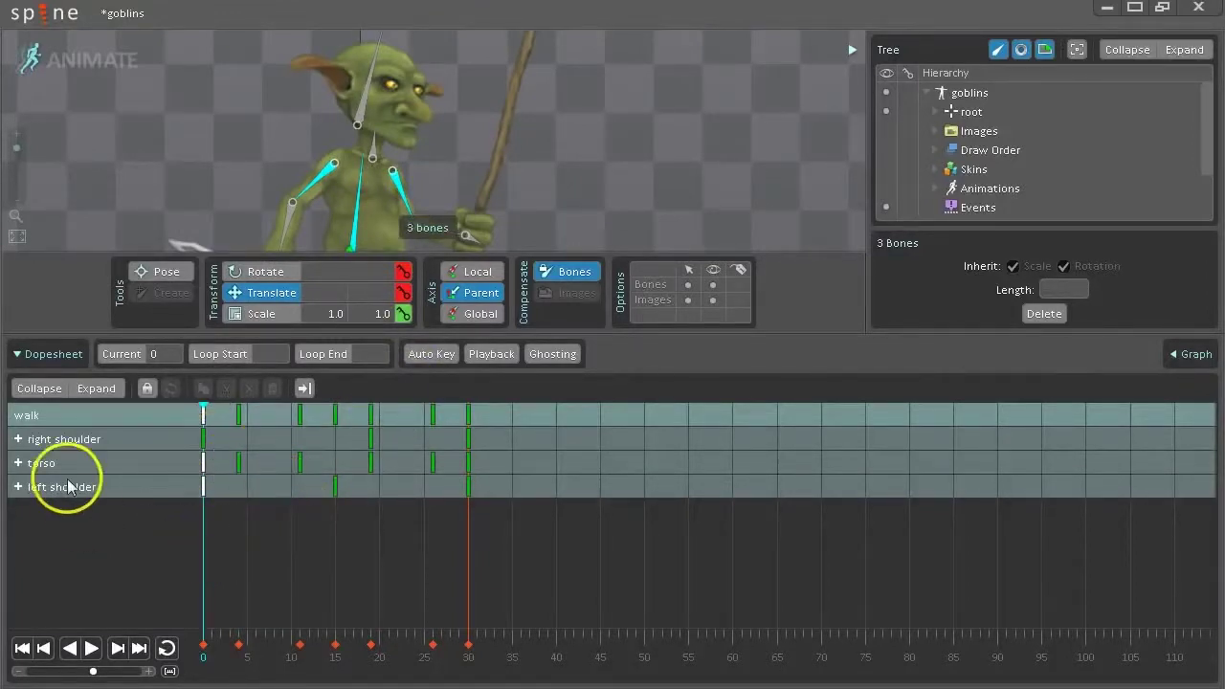
pyautogui.click(96, 387)
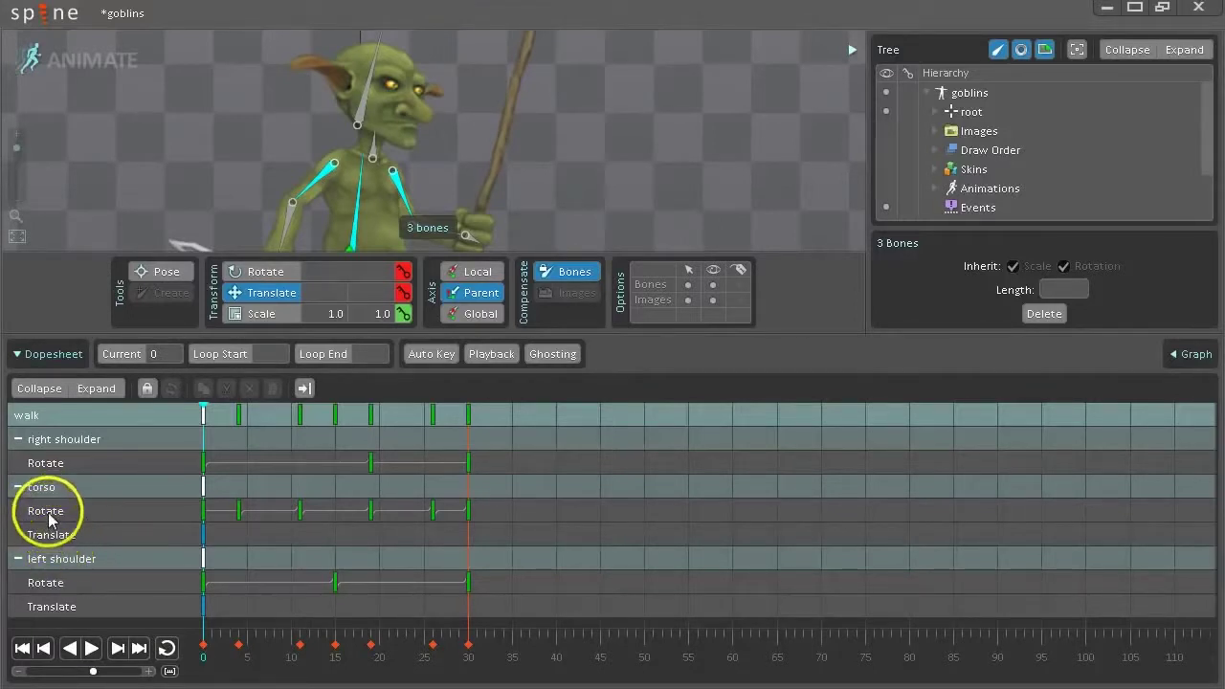
# - Select the torso's Rotate row, then reselect both shoulder bones and the torso and lock the dopesheet to them
pyautogui.click(49, 514)
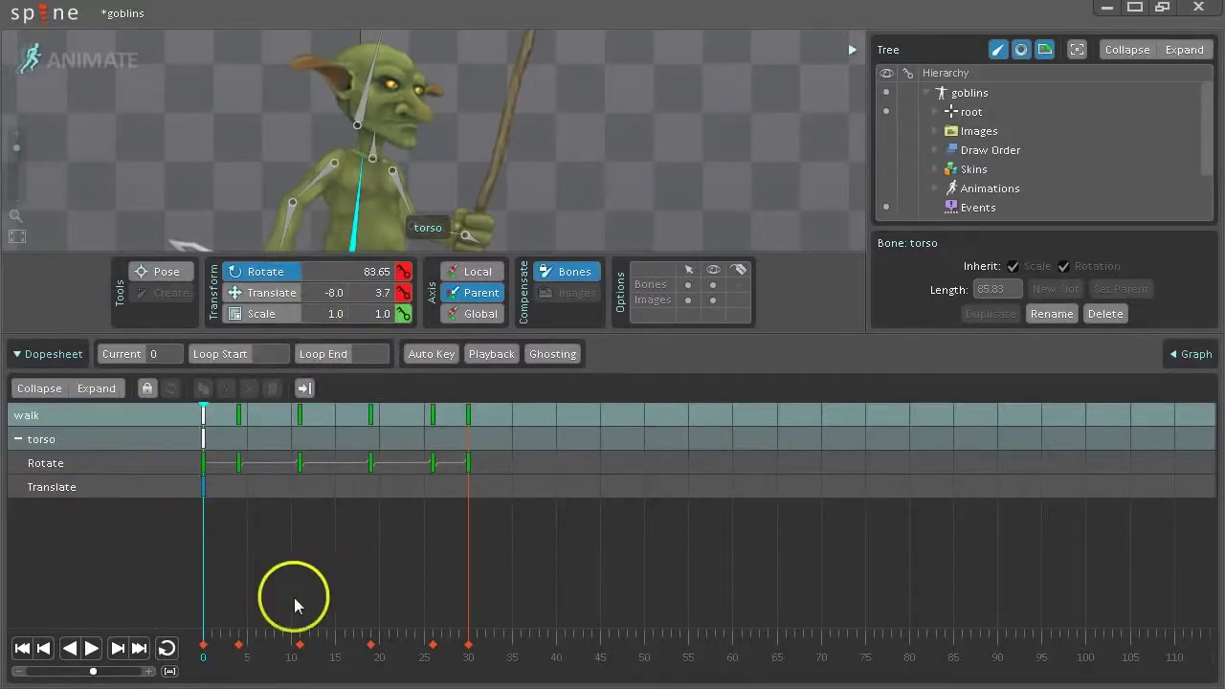
pyautogui.click(212, 158)
pyautogui.click(323, 175)
pyautogui.keyDown('ctrl'); pyautogui.click(355, 198); pyautogui.keyUp('ctrl')
pyautogui.keyDown('ctrl'); pyautogui.click(402, 186); pyautogui.keyUp('ctrl')
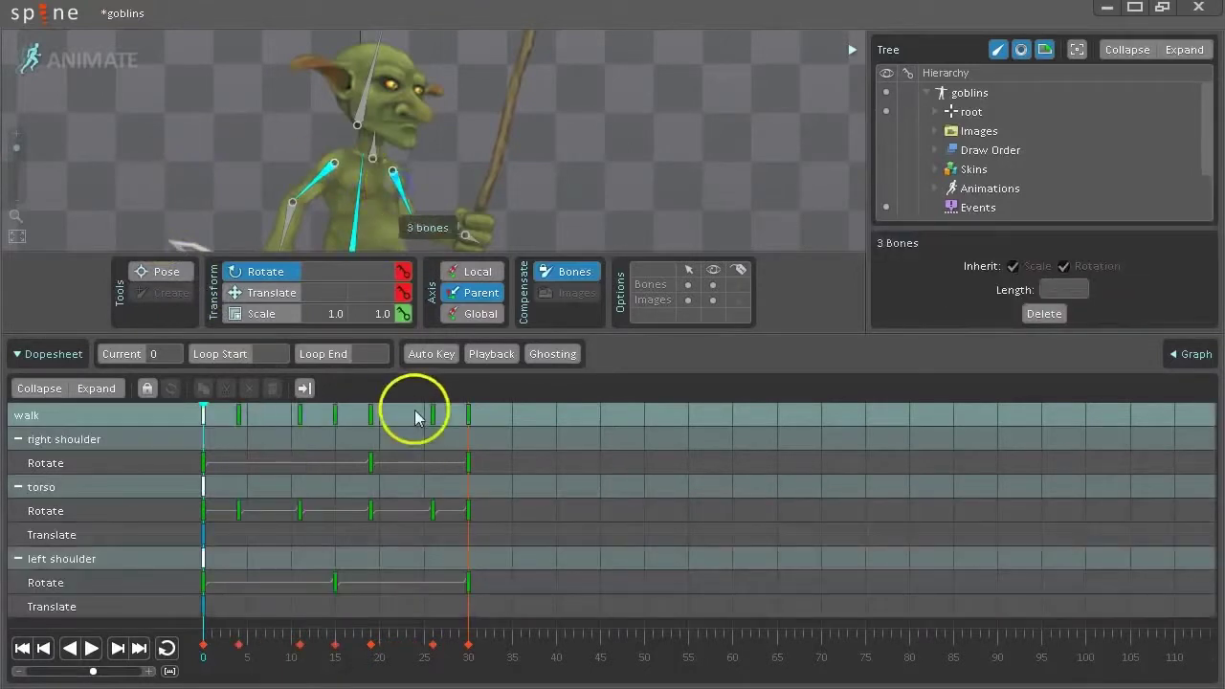
pyautogui.click(147, 388)
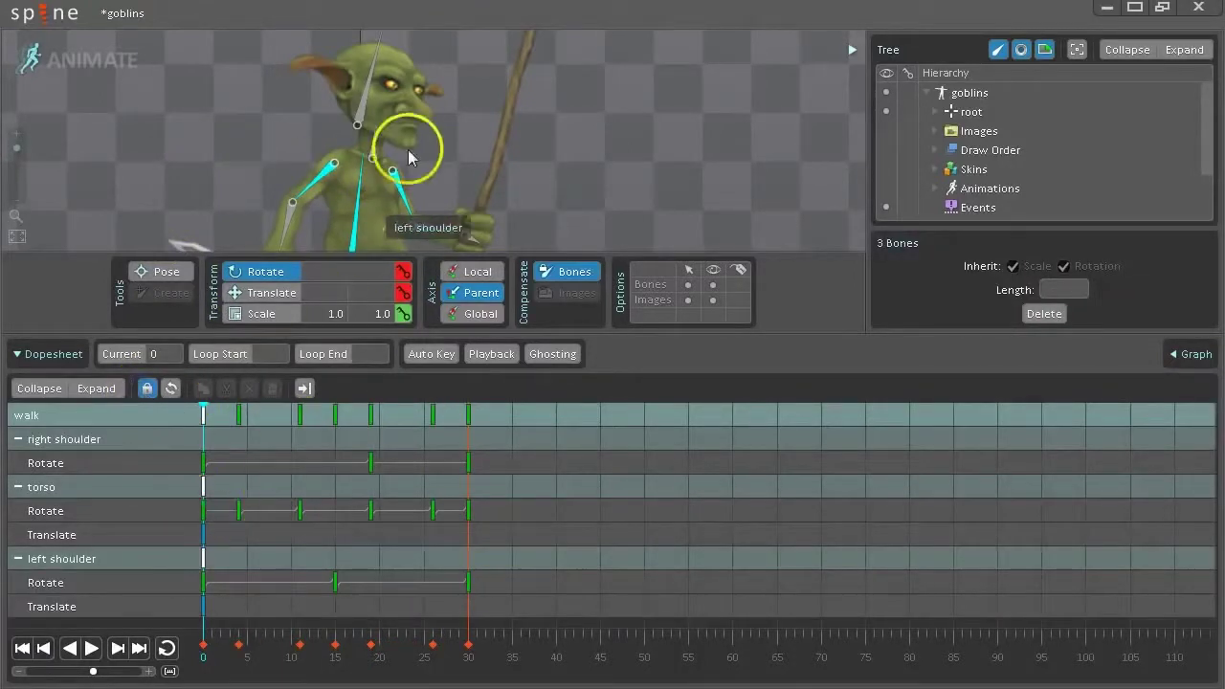
# - Select the head, right shoulder and right arm bones one after another while viewing the locked dopesheet
pyautogui.click(359, 122)
pyautogui.click(322, 175)
pyautogui.click(288, 212)
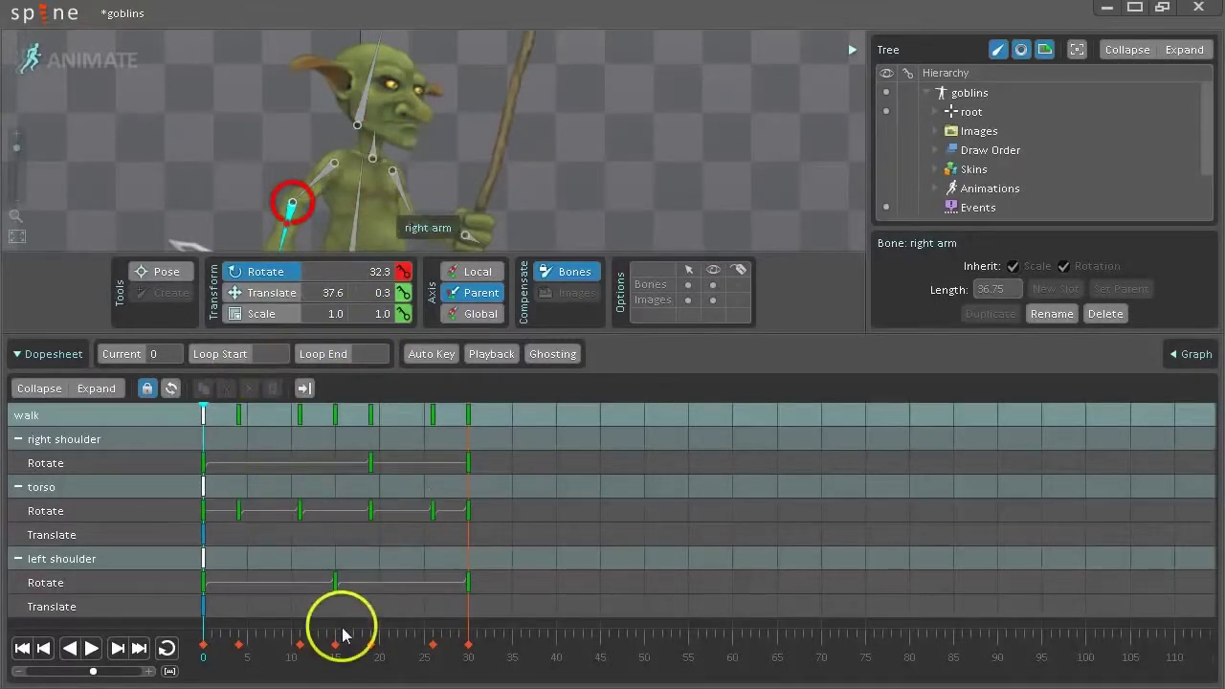
# - Alternate between the torso's Rotate and Translate rows, then select the right shoulder's frame 19 Rotate key and the torso's frame 0 Translate key
pyautogui.click(48, 510)
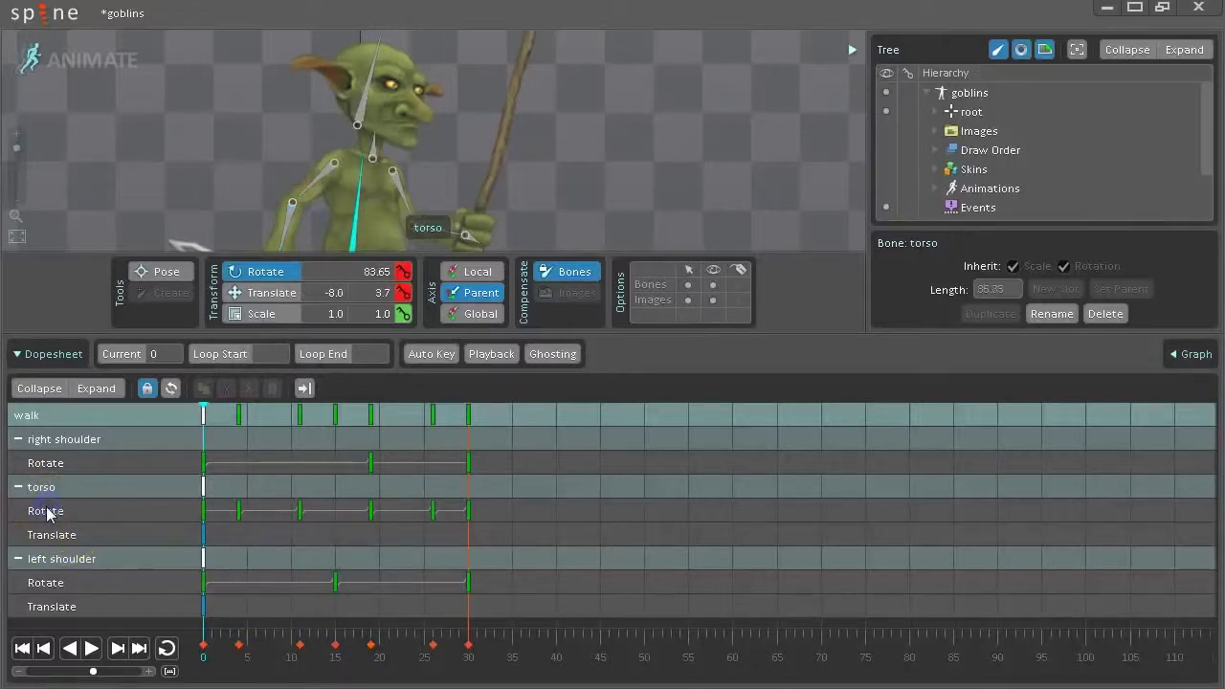
pyautogui.click(50, 536)
pyautogui.click(50, 504)
pyautogui.click(55, 536)
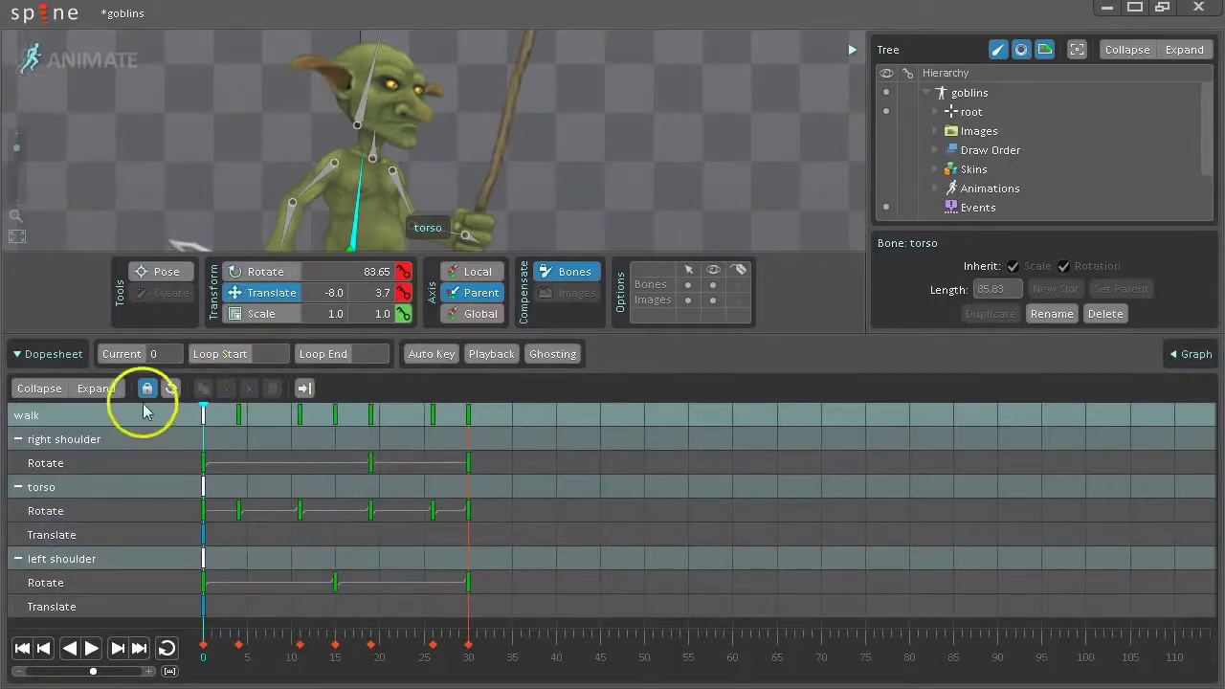
pyautogui.click(371, 463)
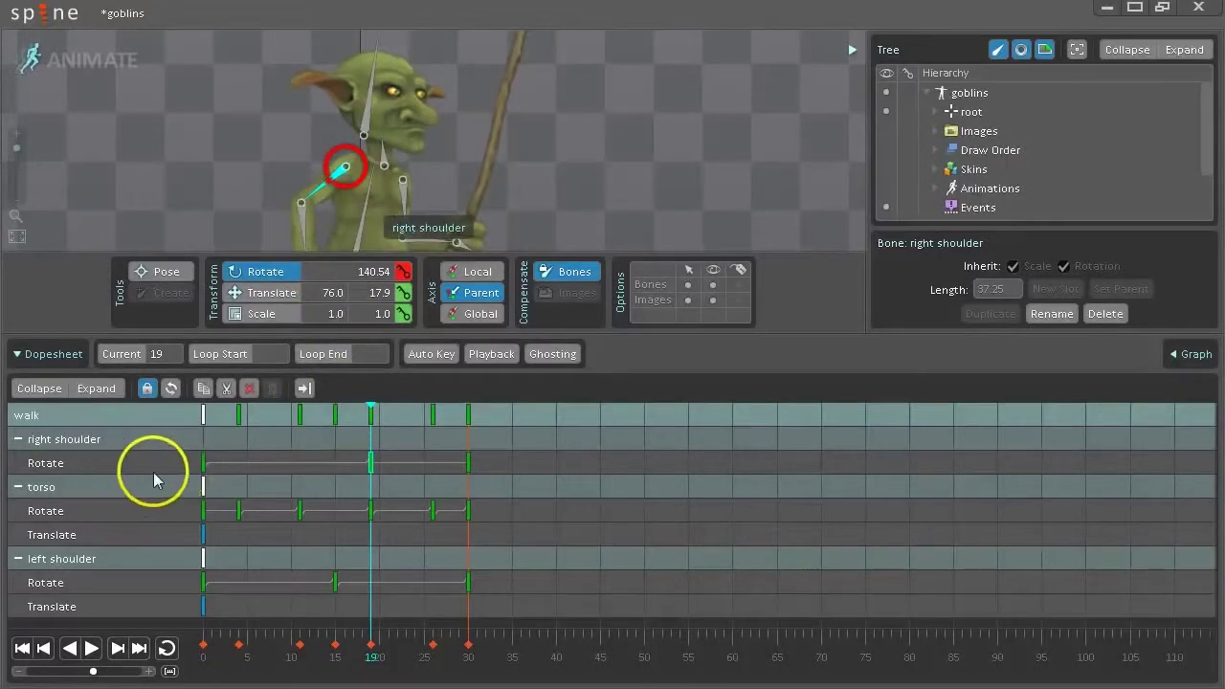
pyautogui.click(204, 534)
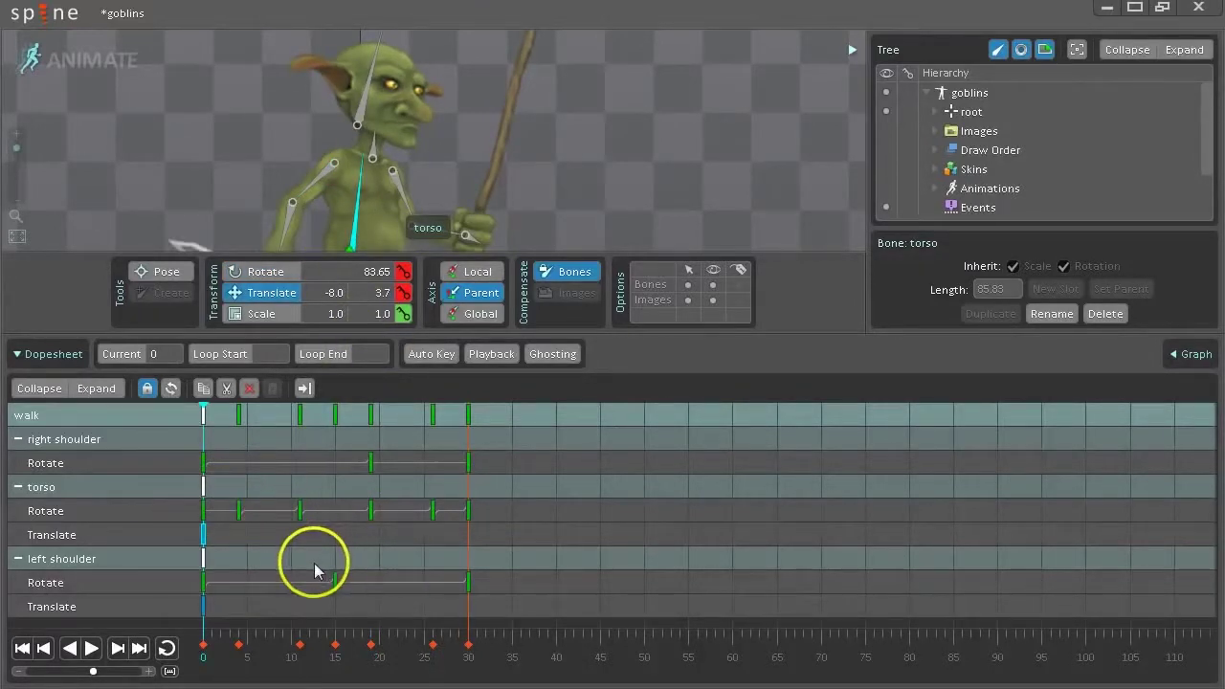
# - Box-select the right shoulder's last two Rotate keys, try shifting them one frame earlier, undo, and scale their spacing to end near frame 31
pyautogui.moveTo(300, 456); pyautogui.dragTo(521, 465)
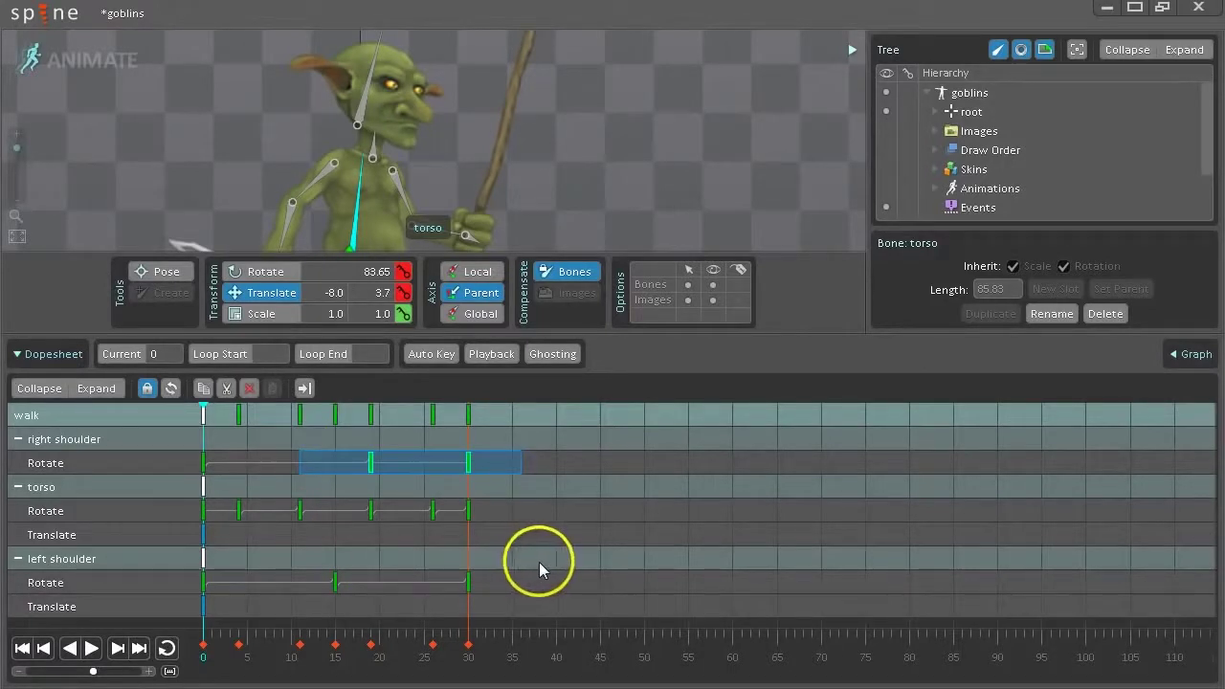
pyautogui.moveTo(422, 464)
pyautogui.mouseDown()
pyautogui.moveTo(454, 465)
pyautogui.moveTo(412, 465)
pyautogui.mouseUp()
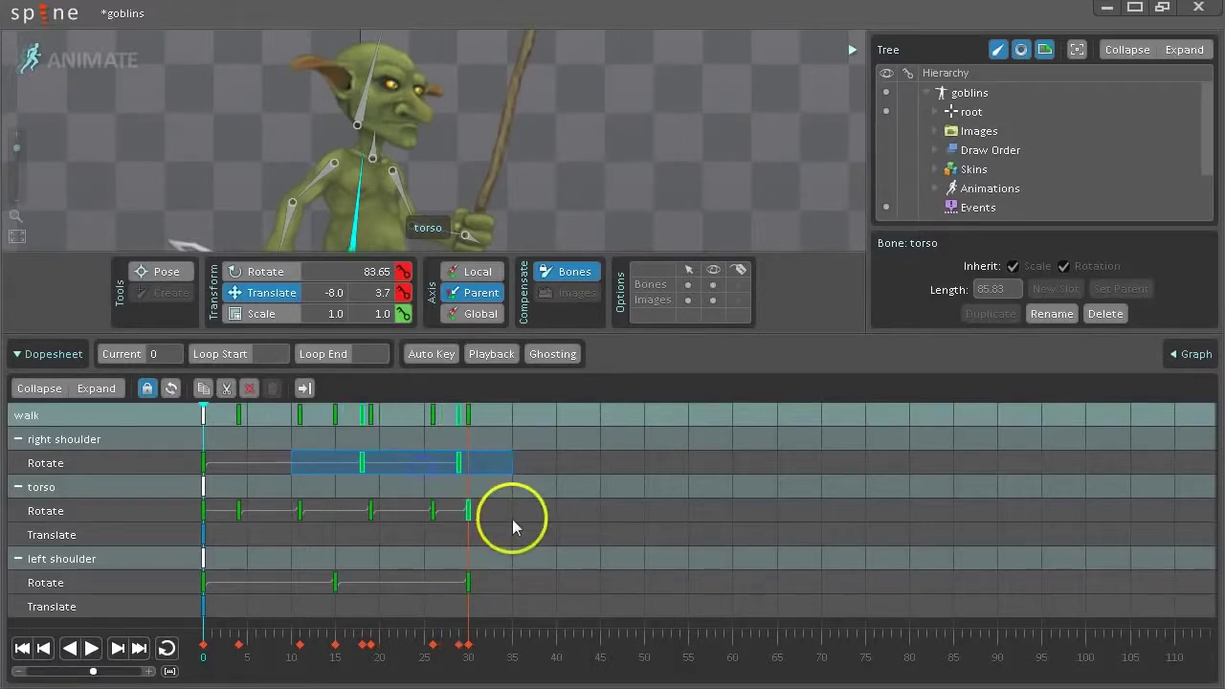
pyautogui.hotkey('ctrl', 'z')
pyautogui.moveTo(497, 462)
pyautogui.mouseDown()
pyautogui.moveTo(410, 465)
pyautogui.moveTo(651, 463)
pyautogui.moveTo(195, 467)
pyautogui.moveTo(504, 473)
pyautogui.mouseUp()
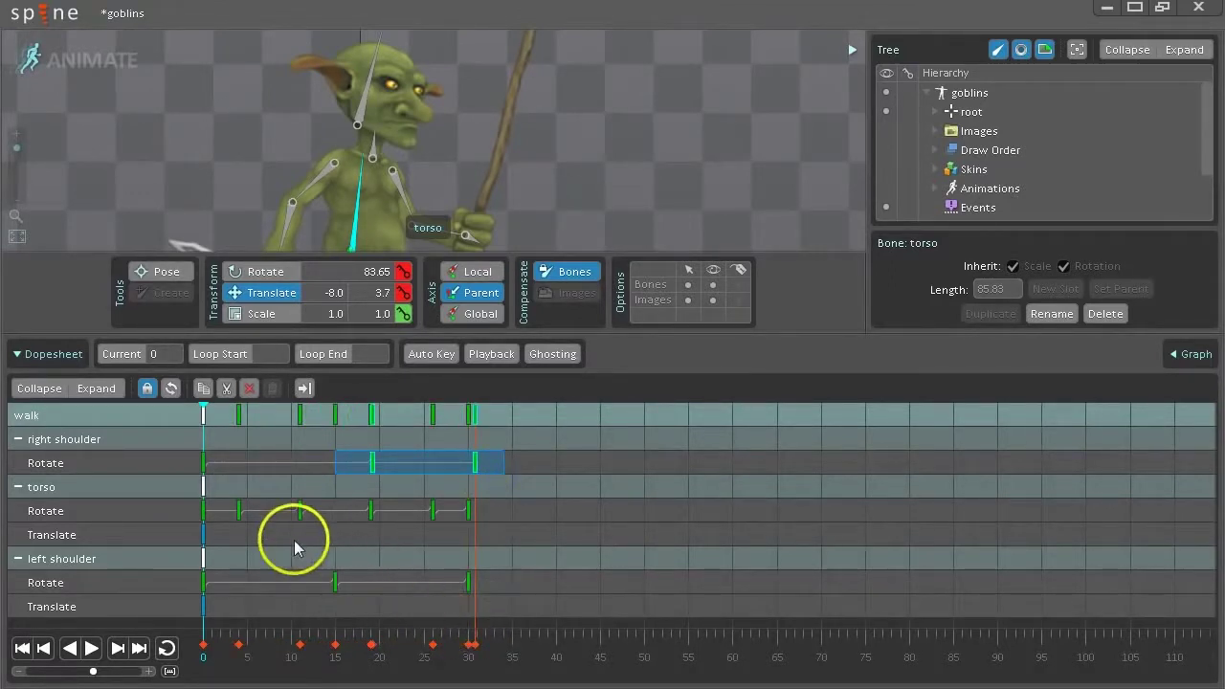
# - Box-select Rotate keys of the torso and left shoulder too, scale all boxed keys toward earlier frames, and clear the selection
pyautogui.moveTo(310, 565); pyautogui.dragTo(411, 584)
pyautogui.moveTo(525, 584); pyautogui.dragTo(495, 578)
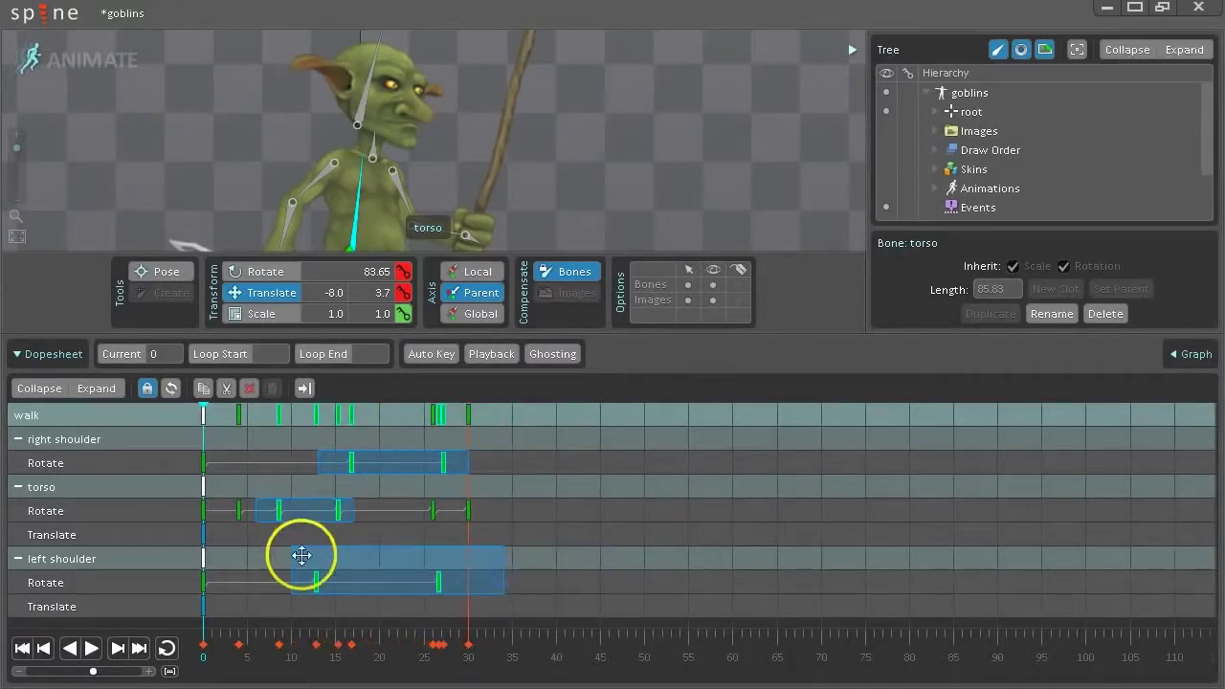
pyautogui.click(525, 523)
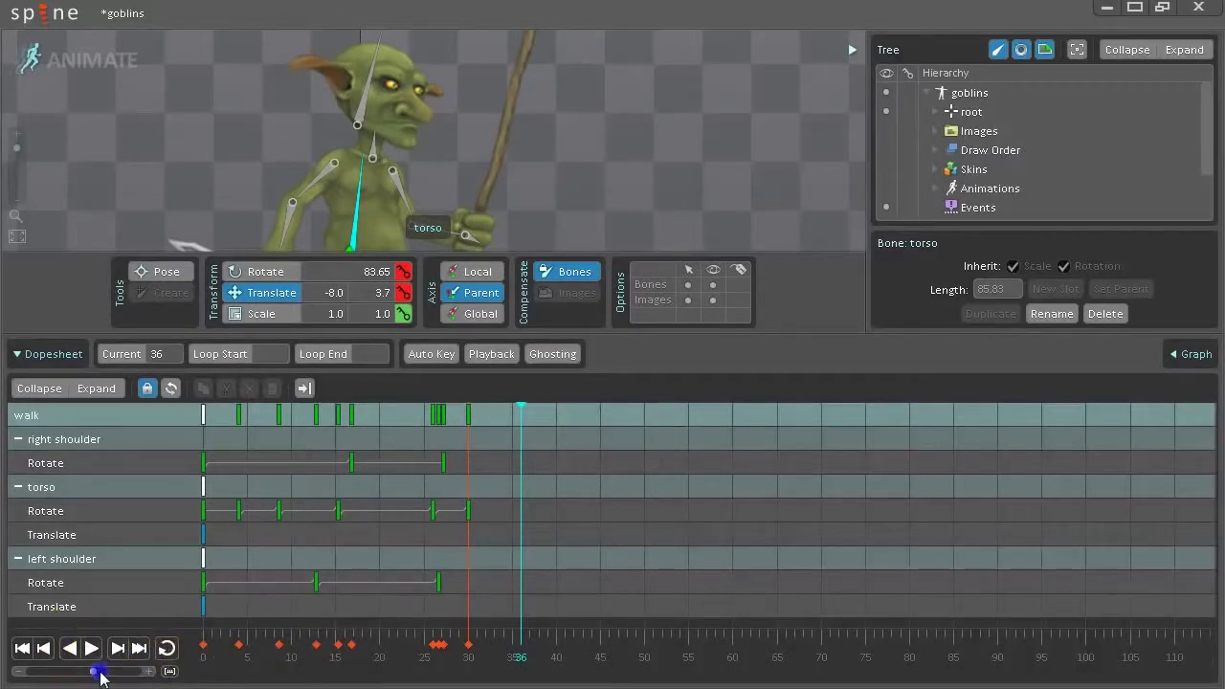
# - Move the torso's Rotate key near frame 9 earlier to about frame 7, and select all the torso's frame 0 keys
pyautogui.moveTo(94, 671); pyautogui.dragTo(154, 673)
pyautogui.hscroll(-5, 424, 642)
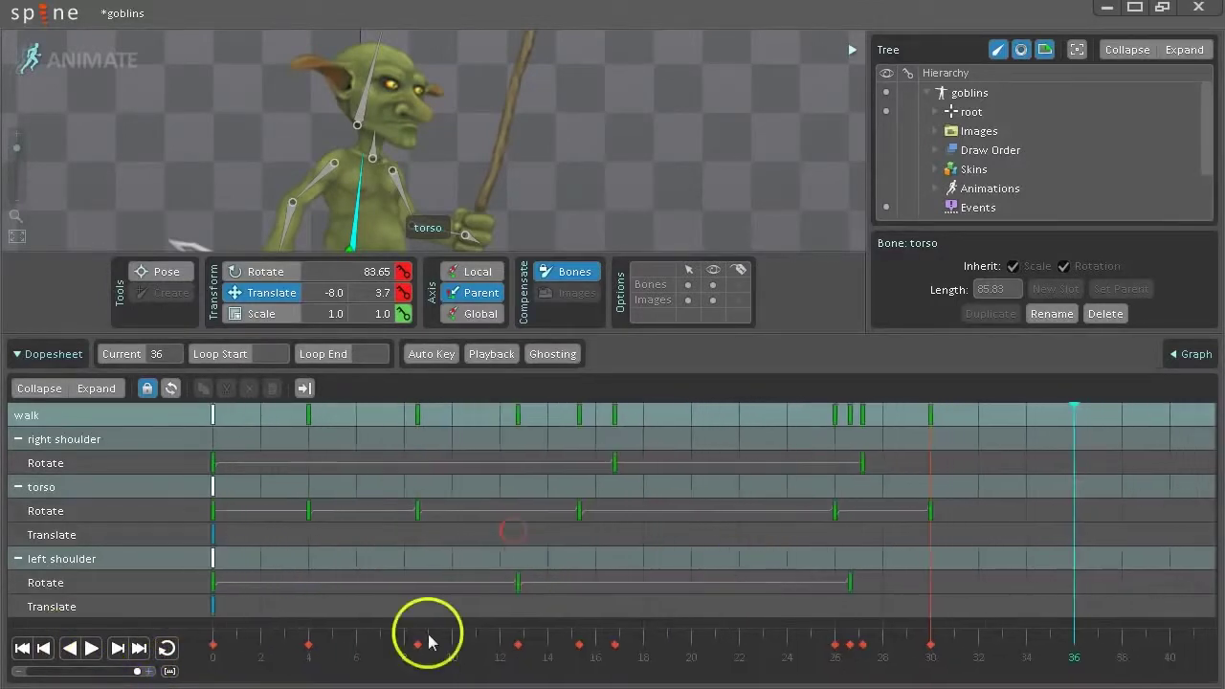
pyautogui.click(405, 510)
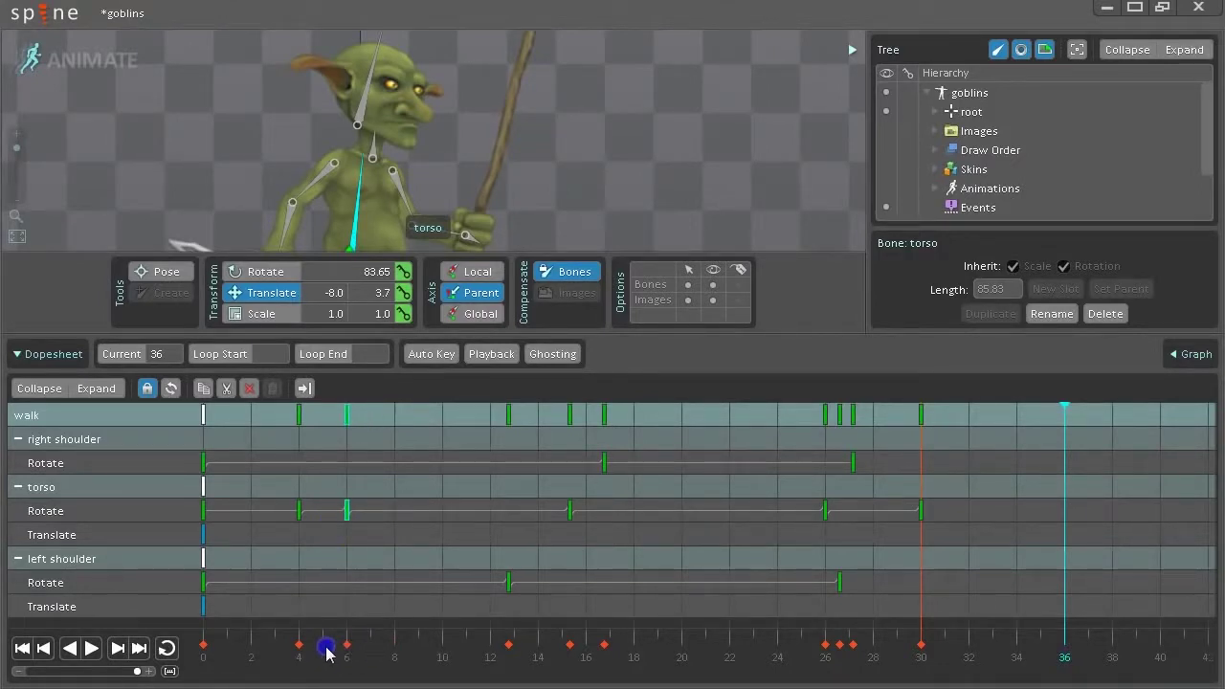
pyautogui.click(345, 514)
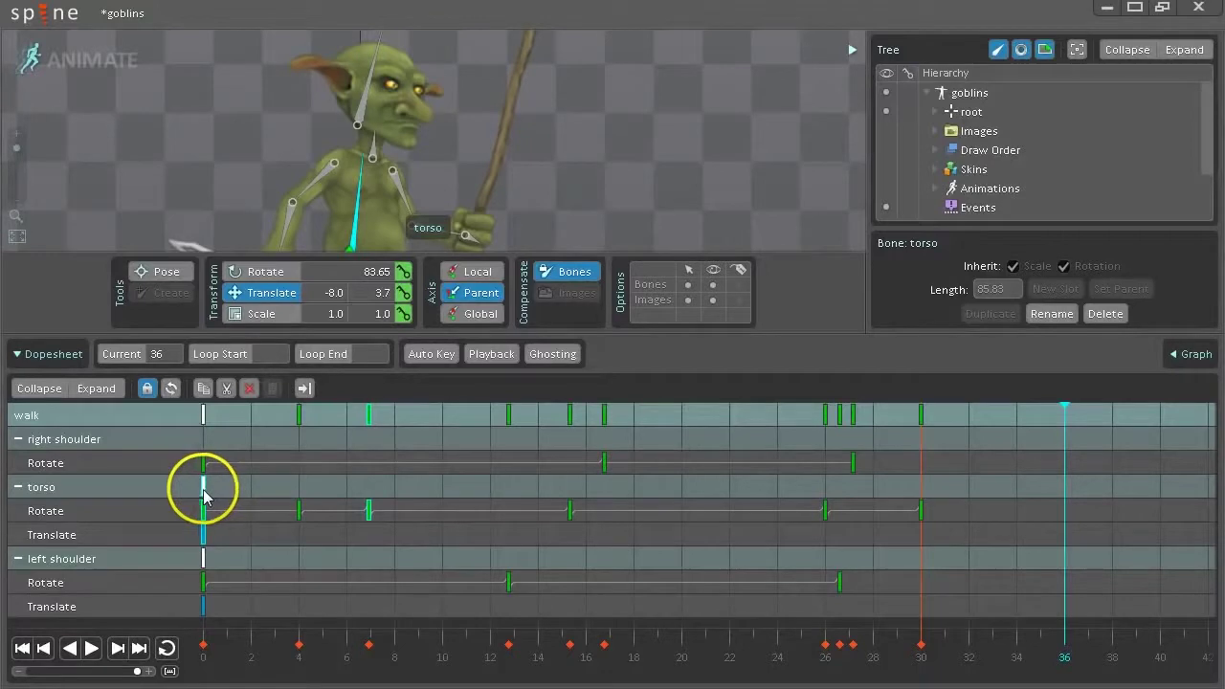
pyautogui.moveTo(205, 484)
pyautogui.mouseDown()
pyautogui.moveTo(267, 490)
pyautogui.moveTo(203, 493)
pyautogui.mouseUp()
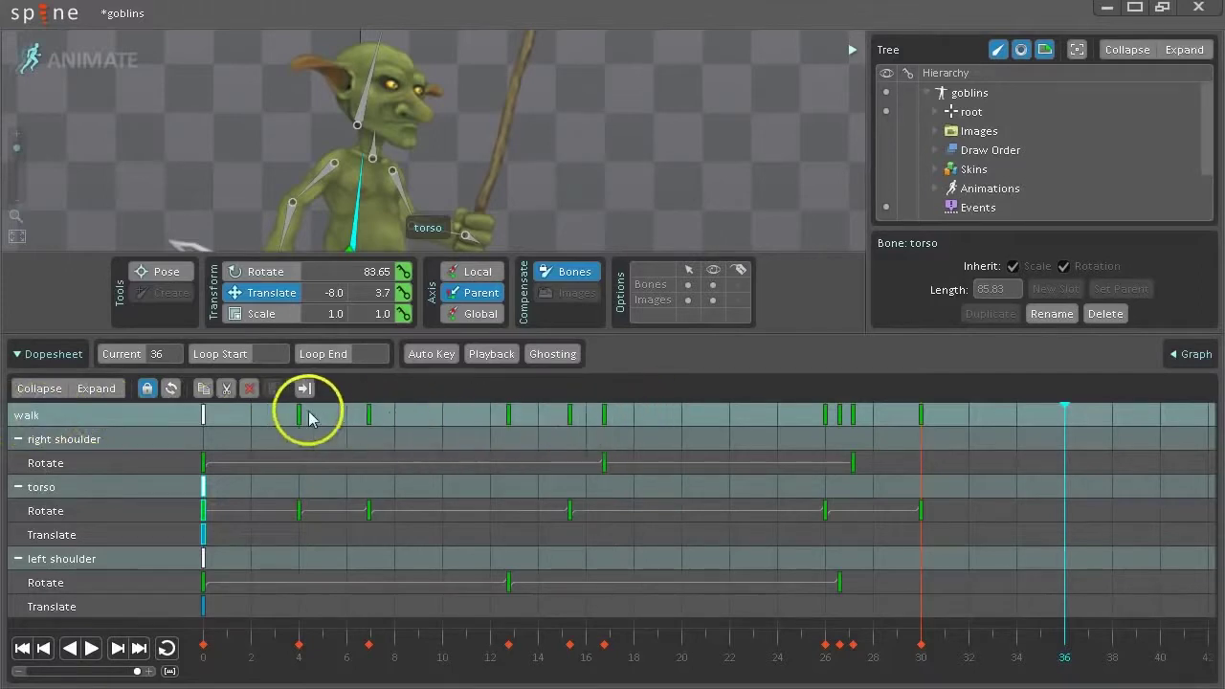
# - Deselect the torso, refresh the locked dopesheet to list every bone, and move the walk row's frame 11 keys to frame 10
pyautogui.click(150, 191)
pyautogui.click(174, 392)
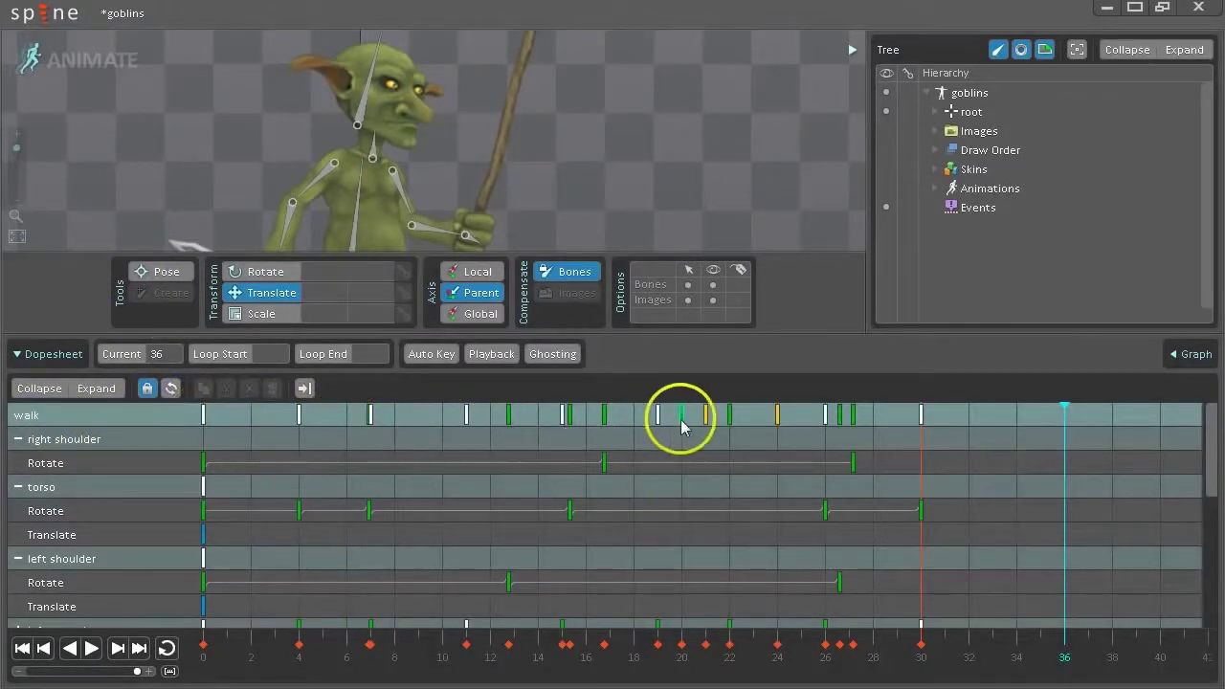
pyautogui.click(607, 417)
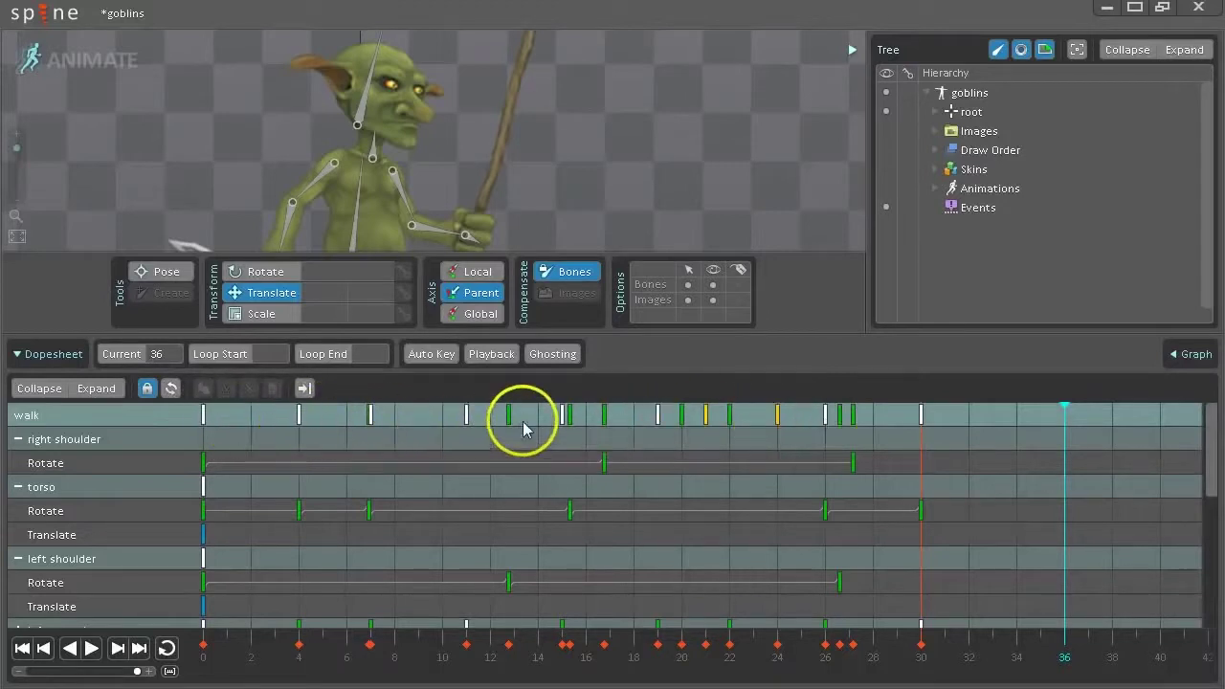
pyautogui.moveTo(466, 421); pyautogui.dragTo(485, 424)
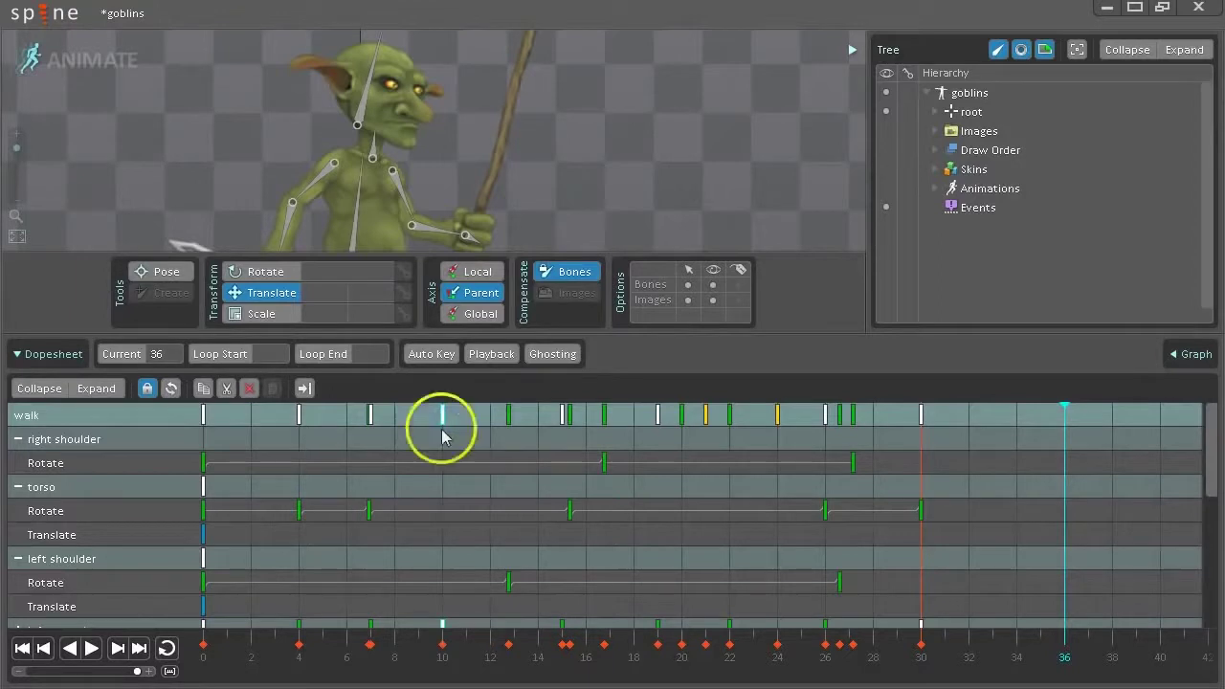
# - Box-select keys across the bones between frames 12 and 16, and with all rows expanded, between frames 11 and 24
pyautogui.moveTo(493, 458); pyautogui.dragTo(588, 678)
pyautogui.click(113, 386)
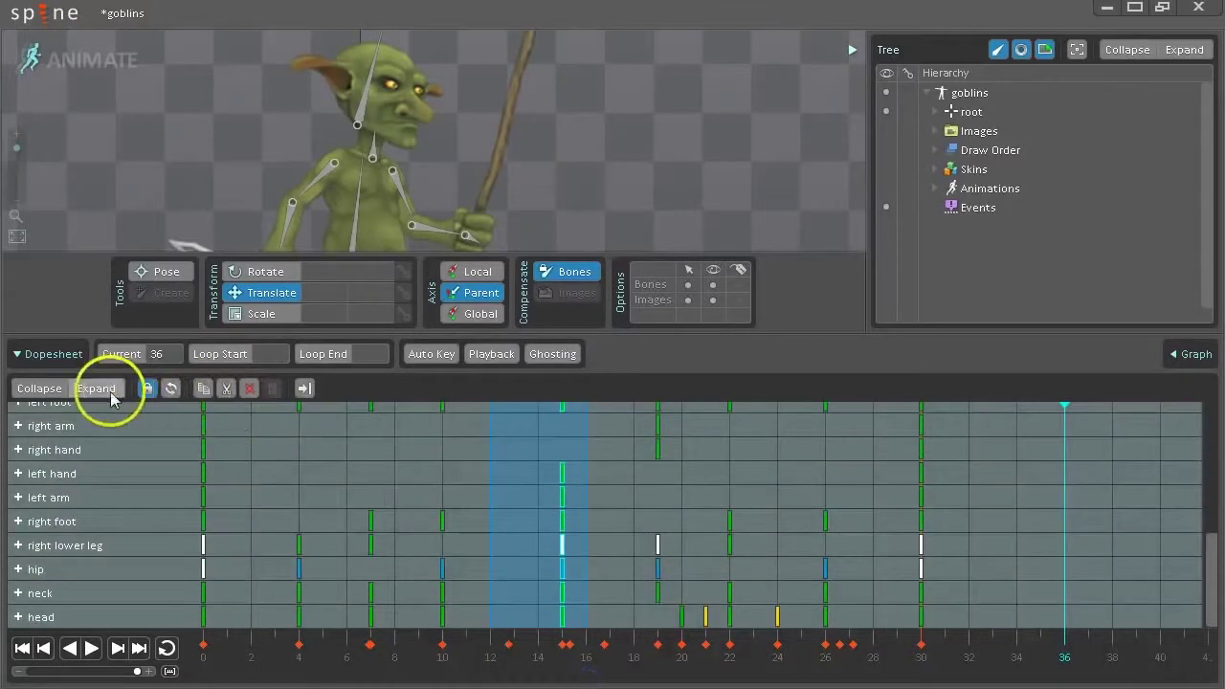
pyautogui.scroll(5, 556, 508)
pyautogui.scroll(1, 517, 493)
pyautogui.click(476, 452)
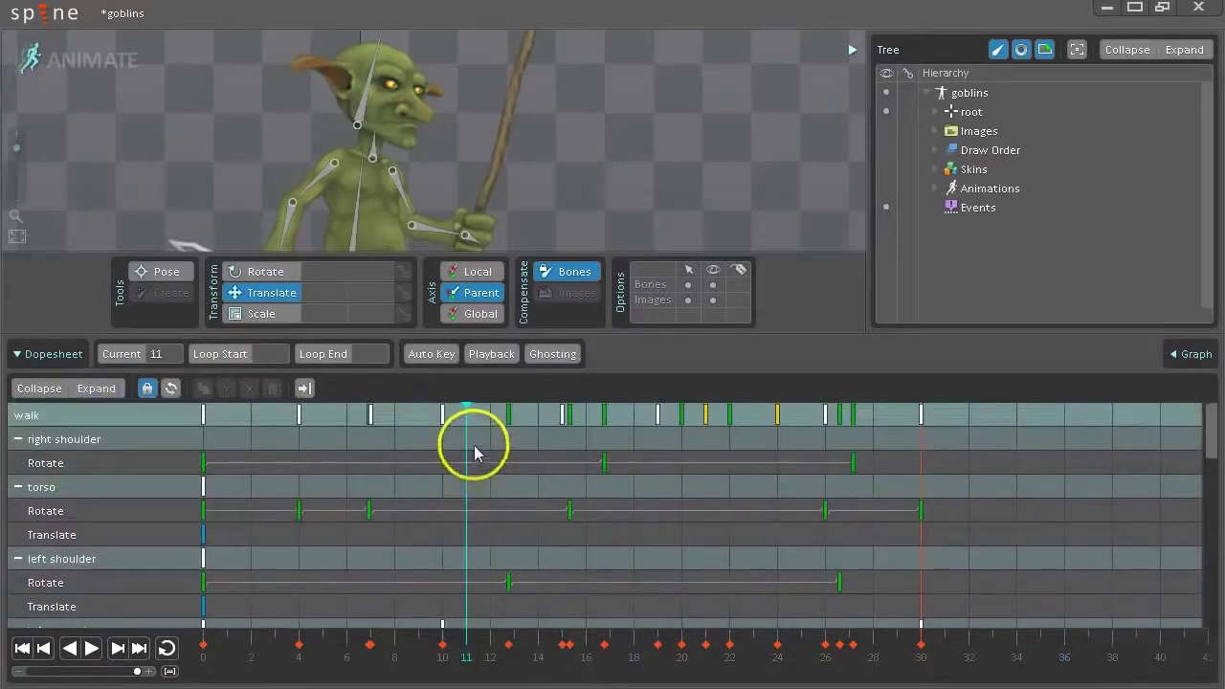
pyautogui.moveTo(501, 525); pyautogui.dragTo(773, 642)
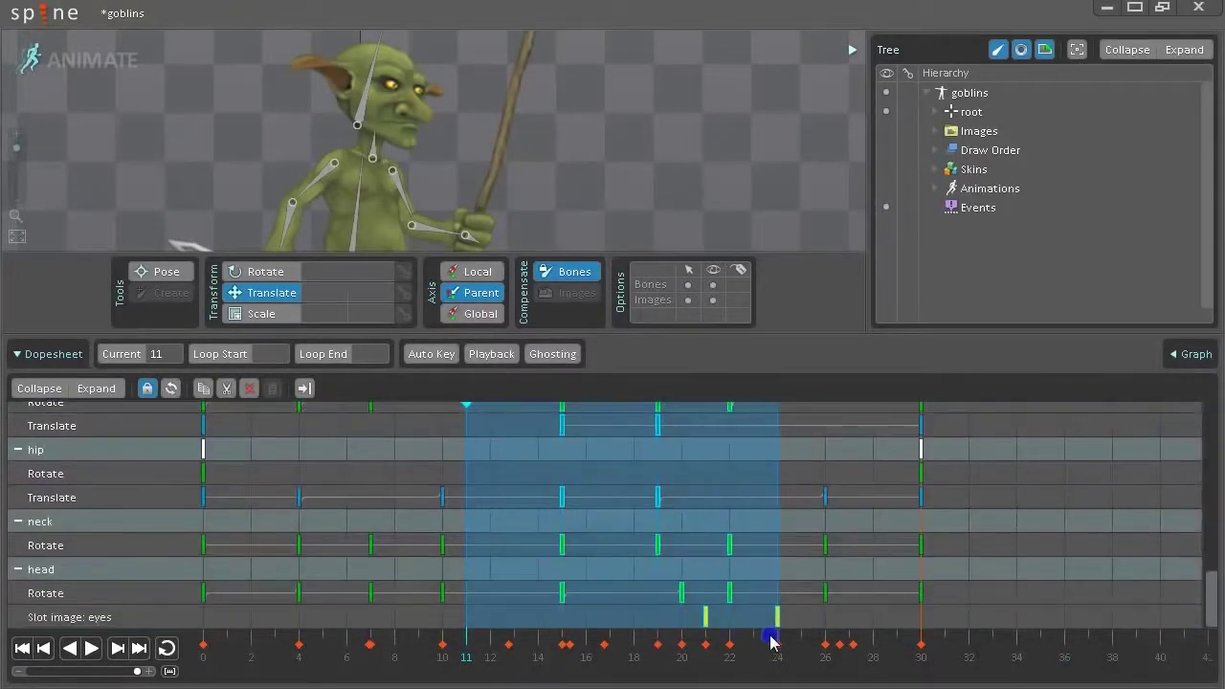
# - Clear the key selection and place the playhead at frame 4
pyautogui.click(388, 450)
pyautogui.click(281, 453)
pyautogui.click(446, 454)
pyautogui.click(308, 453)
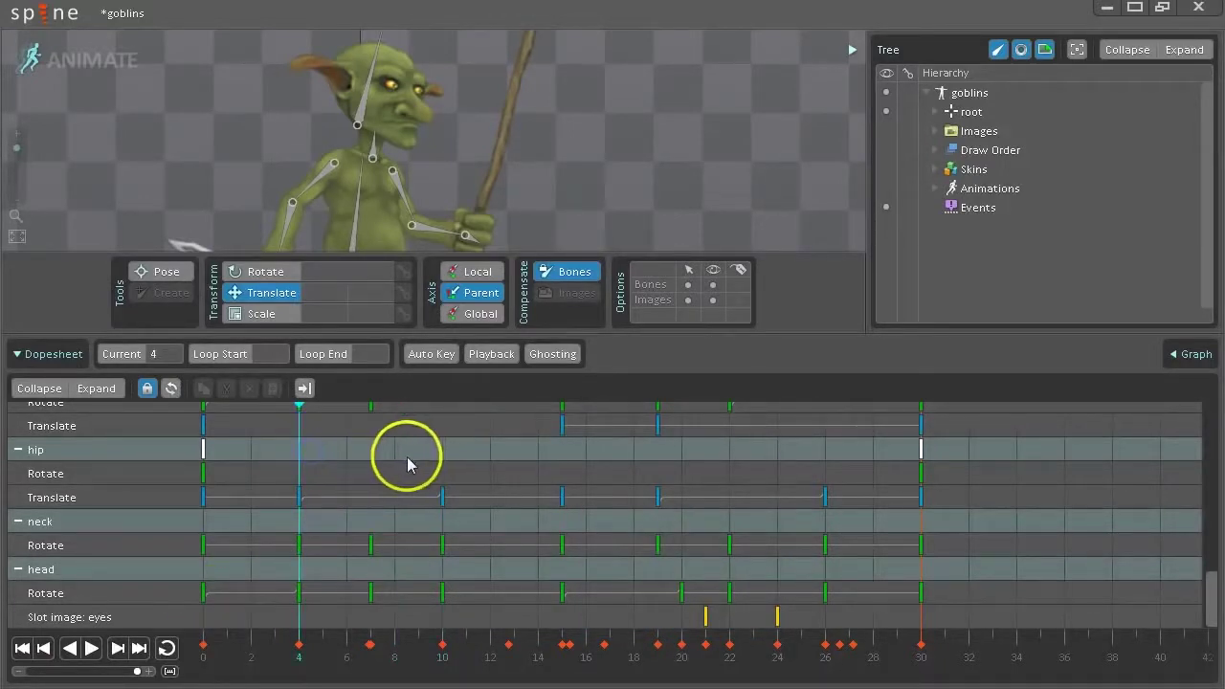
# - Pan the dopesheet timeline out to the later frames and back to frame 0
pyautogui.moveTo(437, 463); pyautogui.dragTo(466, 465)
pyautogui.moveTo(588, 462); pyautogui.dragTo(402, 470)
pyautogui.moveTo(322, 470); pyautogui.dragTo(539, 496)
pyautogui.moveTo(725, 512); pyautogui.dragTo(316, 479)
pyautogui.moveTo(766, 582); pyautogui.dragTo(191, 566)
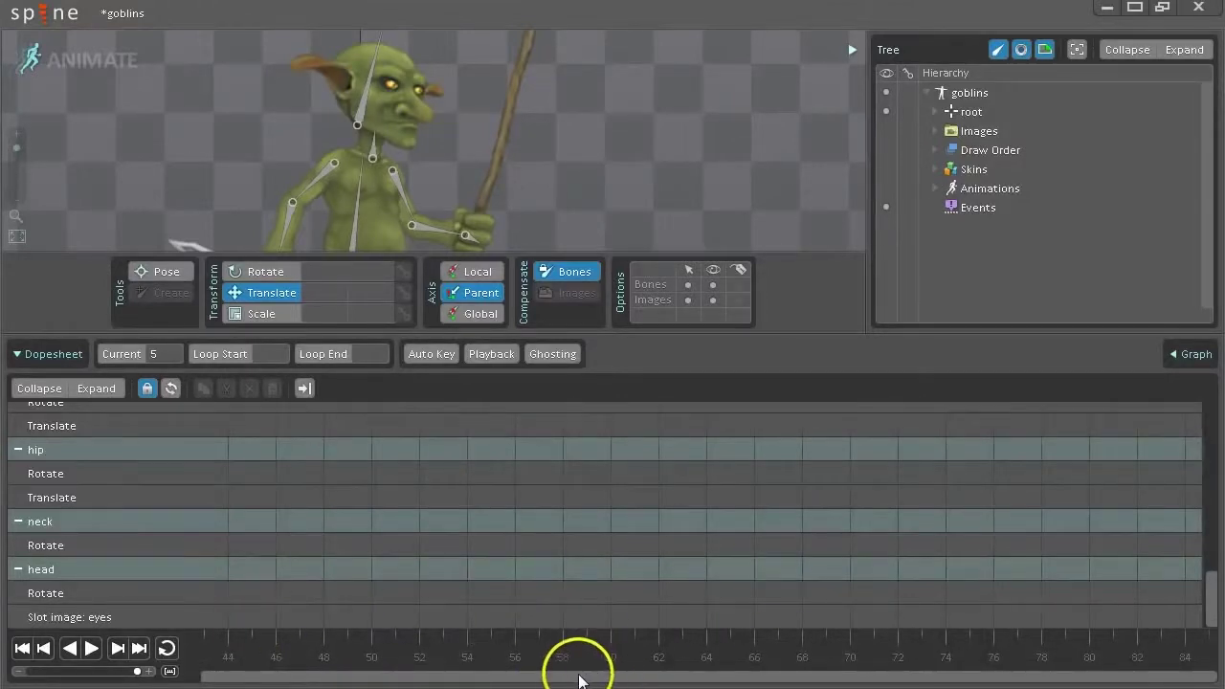
pyautogui.click(584, 678)
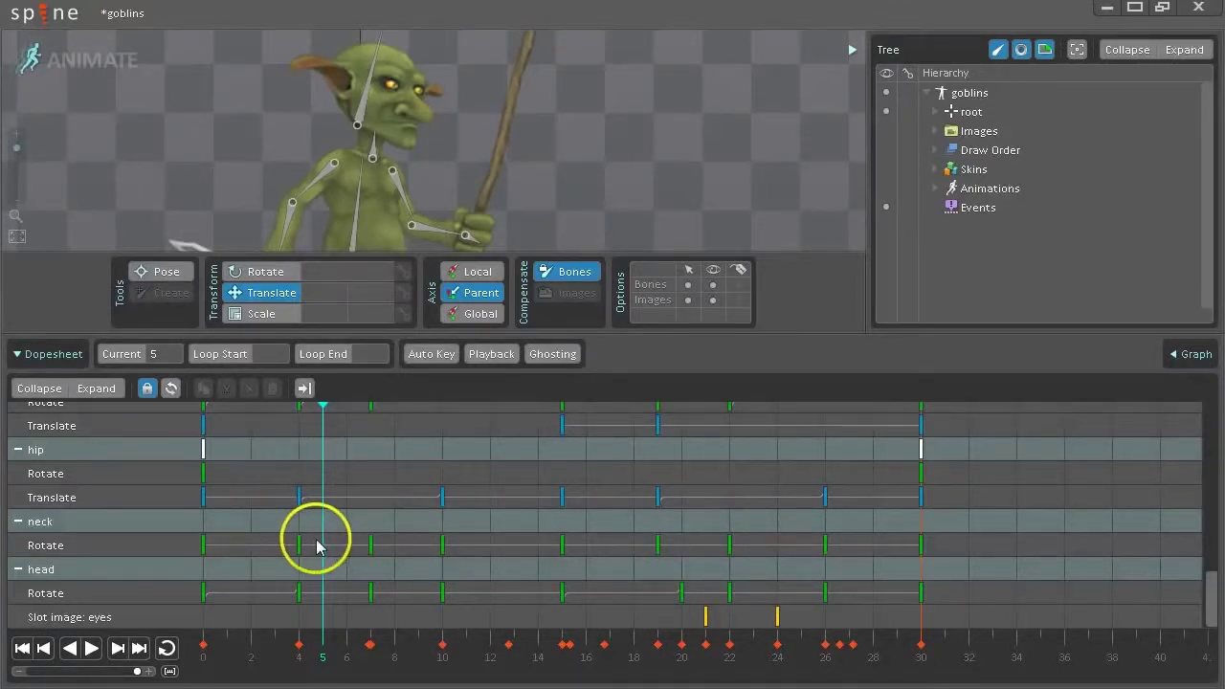
# - Open the curve graph for the hip's frame 0 Translate key, and show the curve of its frame 4 Translate key
pyautogui.click(204, 499)
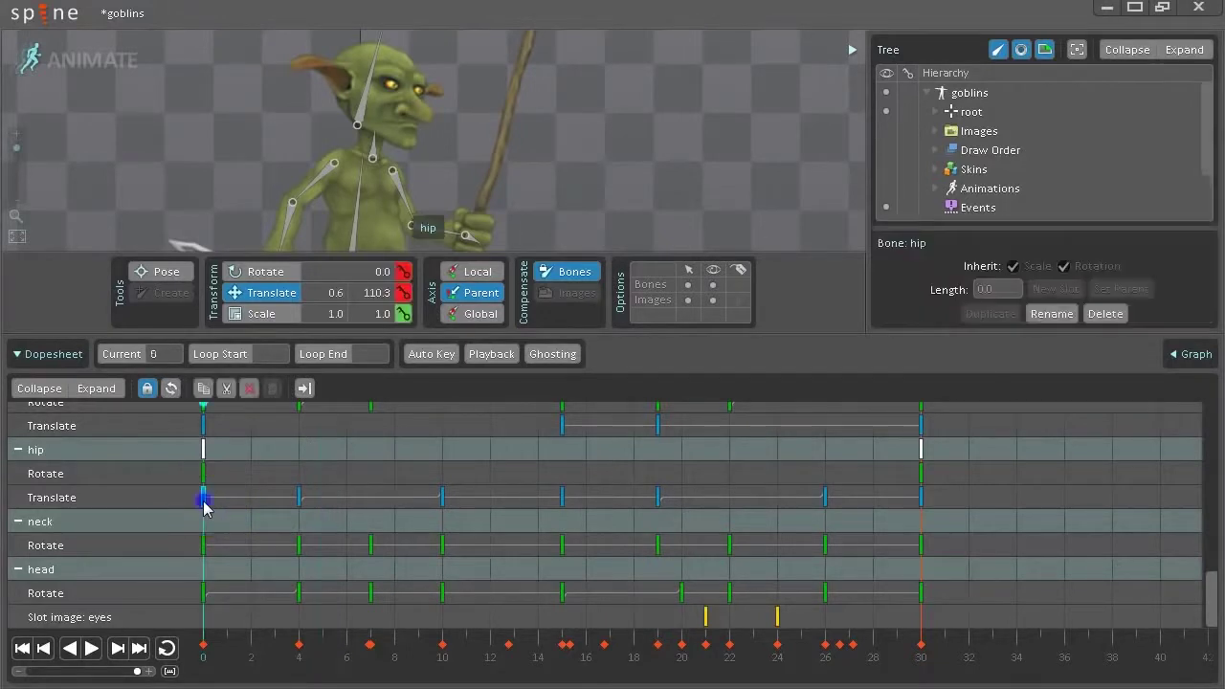
pyautogui.click(1190, 355)
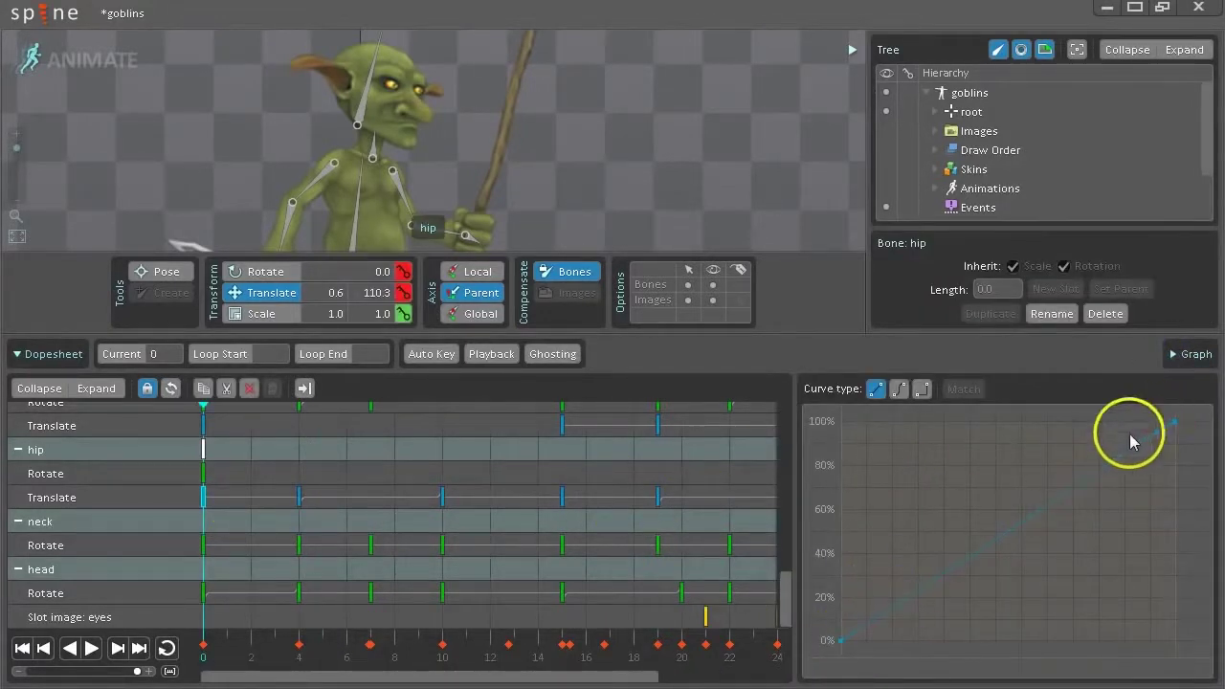
pyautogui.click(300, 498)
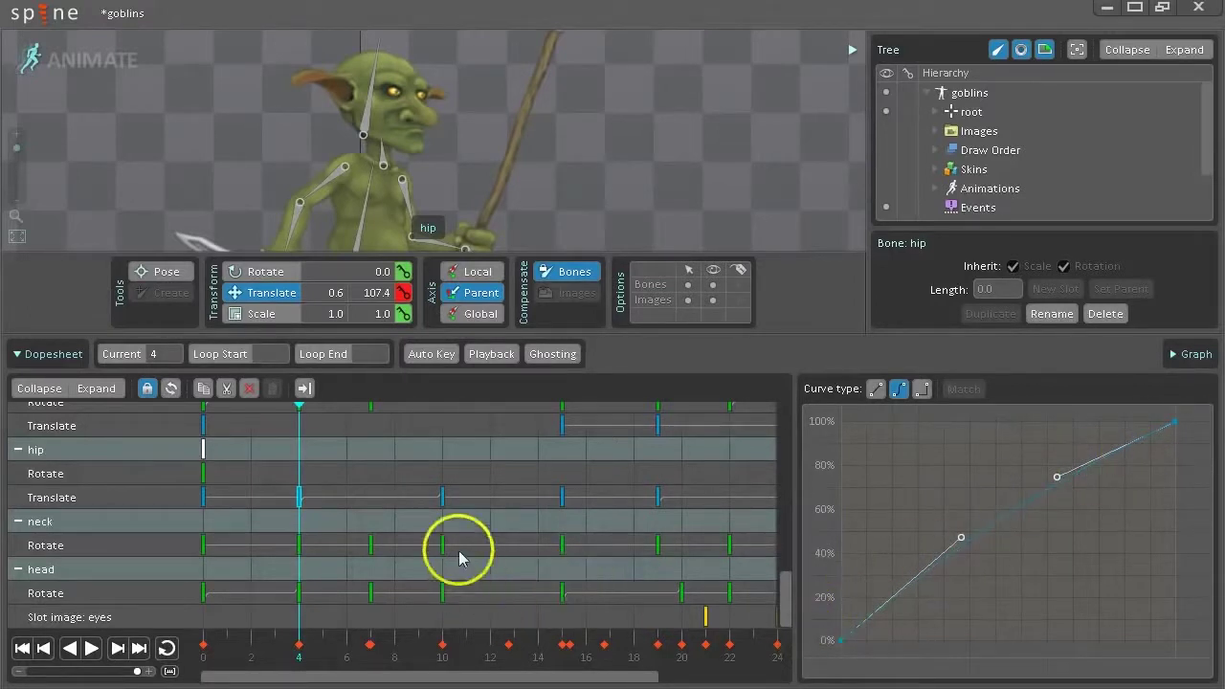
# - Show the curve of the right lower leg's frame 0 Translate key
pyautogui.scroll(2, 411, 507)
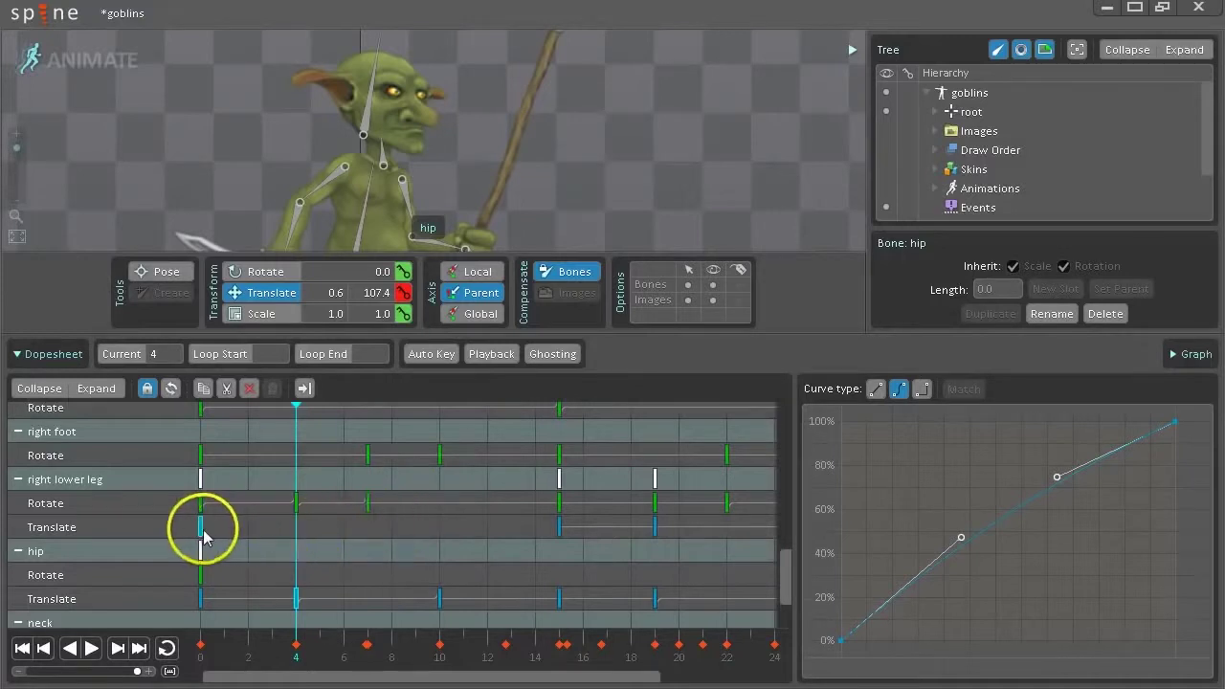
pyautogui.click(559, 532)
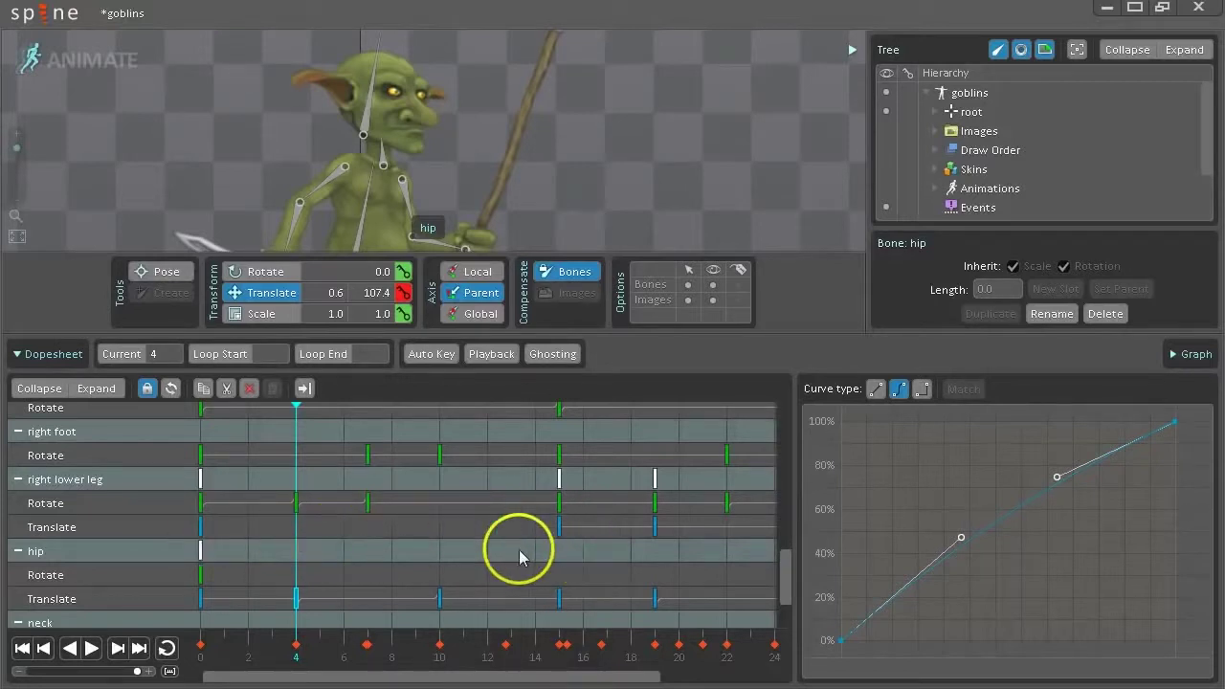
pyautogui.click(202, 527)
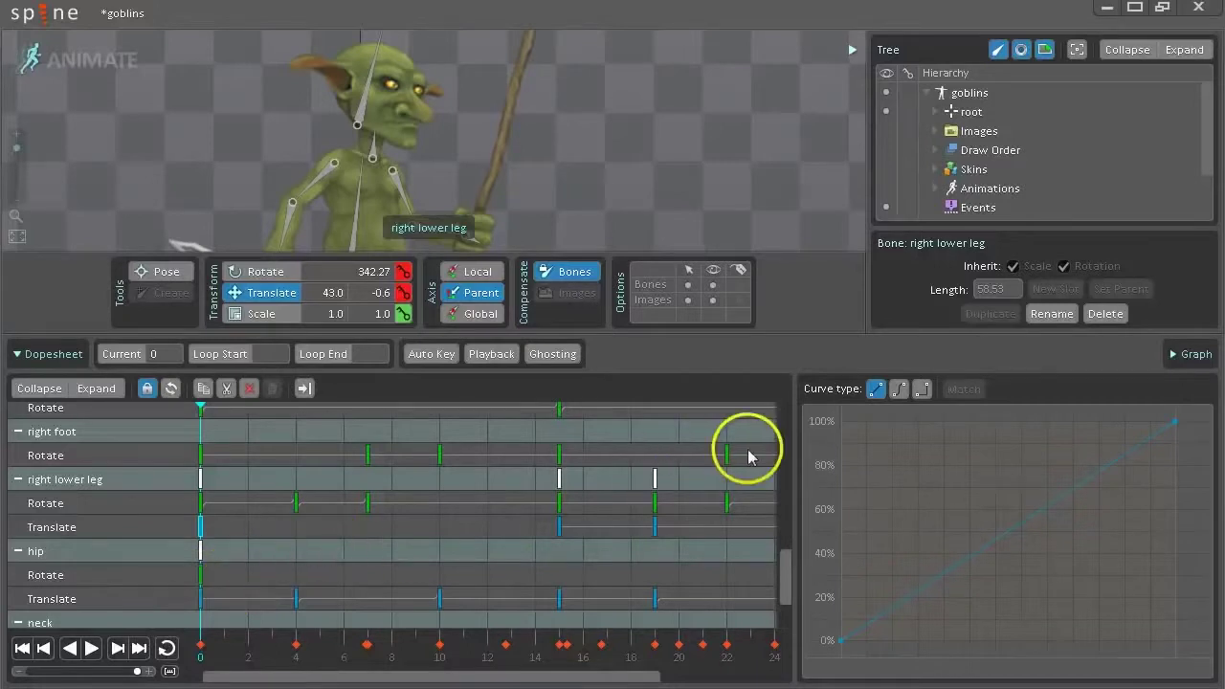
# - Select the right lower leg's frame 4 and 7 Rotate keys with the hip's frame 4 Translate key, and reshape their curves using Match
pyautogui.click(296, 503)
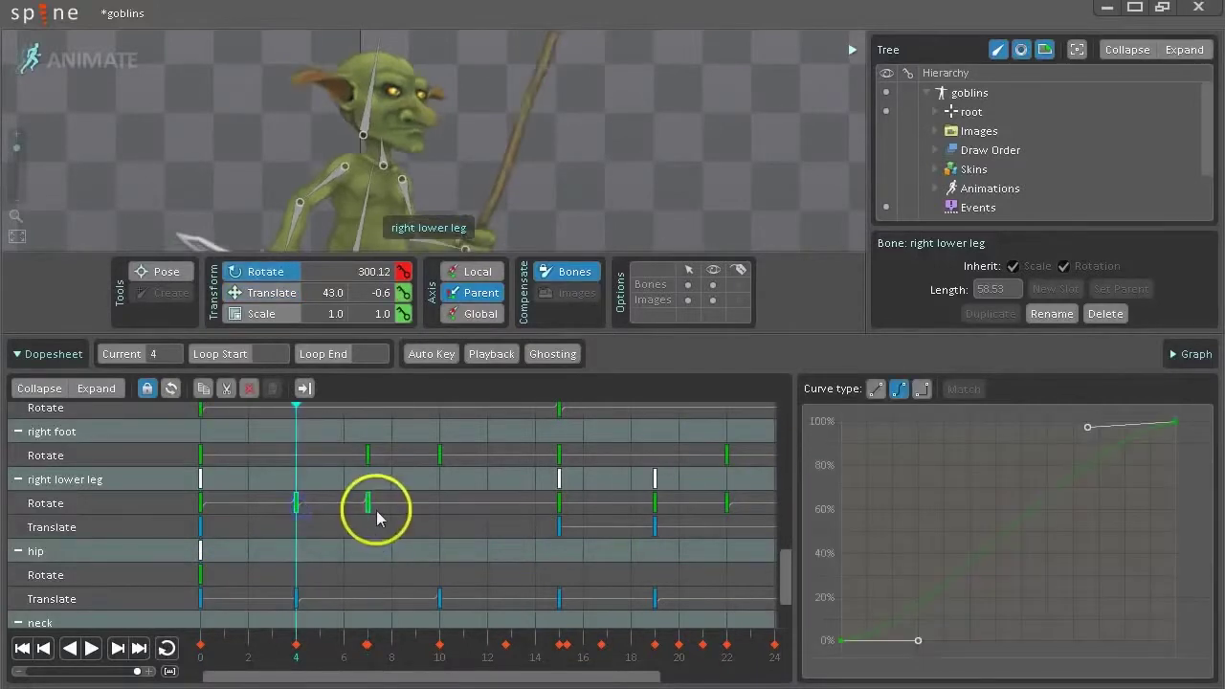
pyautogui.keyDown('ctrl'); pyautogui.click(376, 511); pyautogui.keyUp('ctrl')
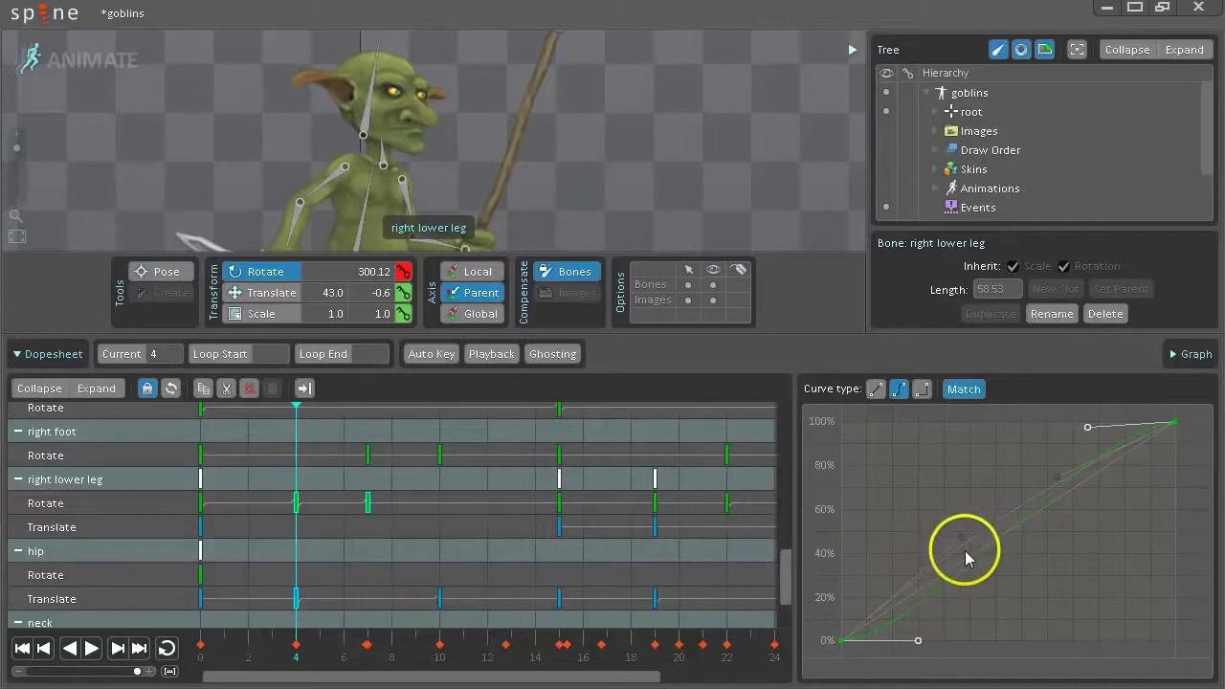
pyautogui.click(918, 640)
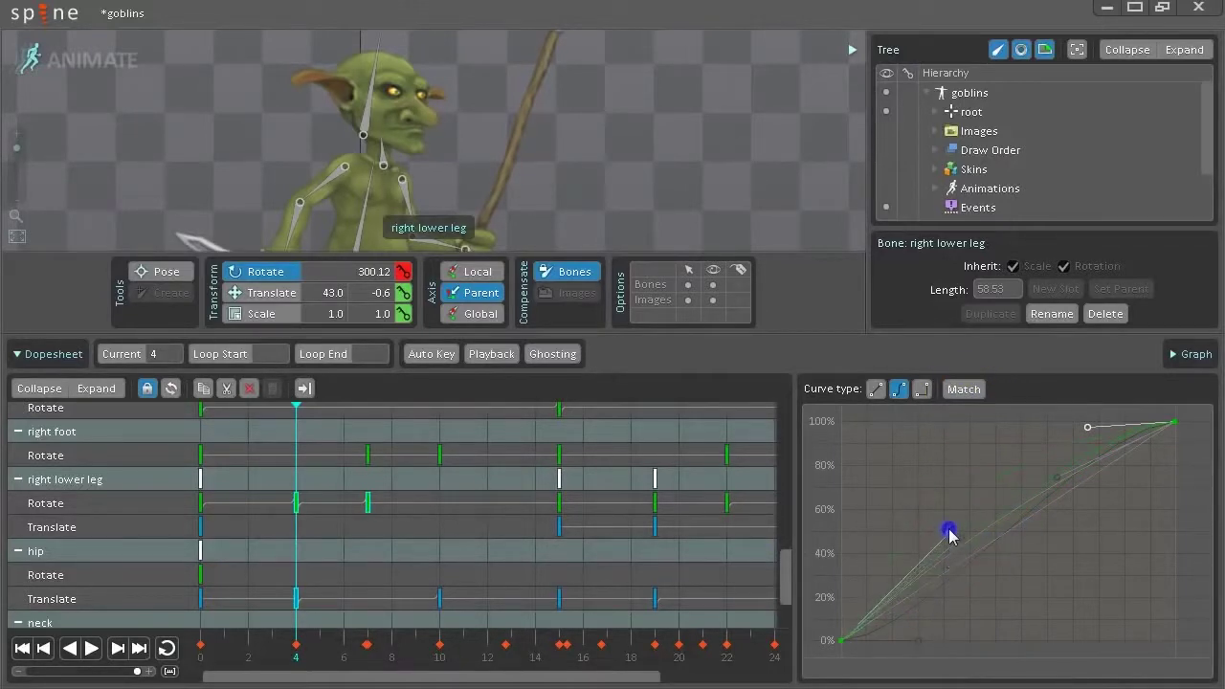
pyautogui.click(967, 387)
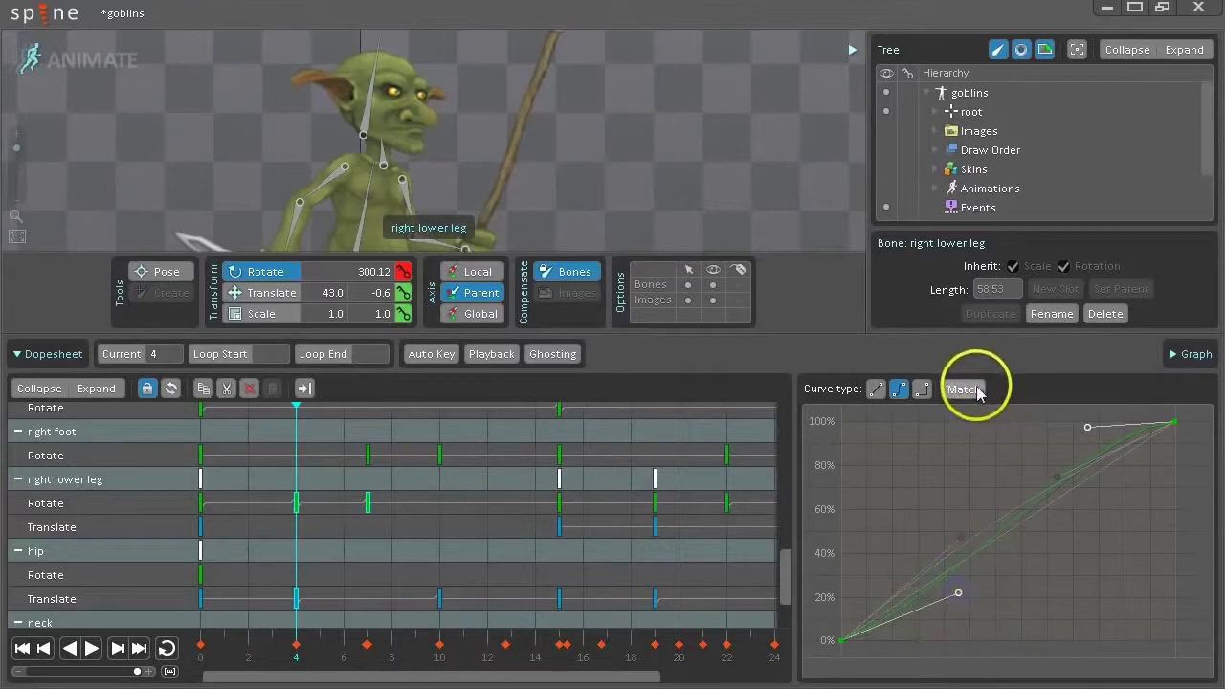
pyautogui.moveTo(958, 595); pyautogui.dragTo(926, 544)
pyautogui.moveTo(1087, 427); pyautogui.dragTo(1082, 489)
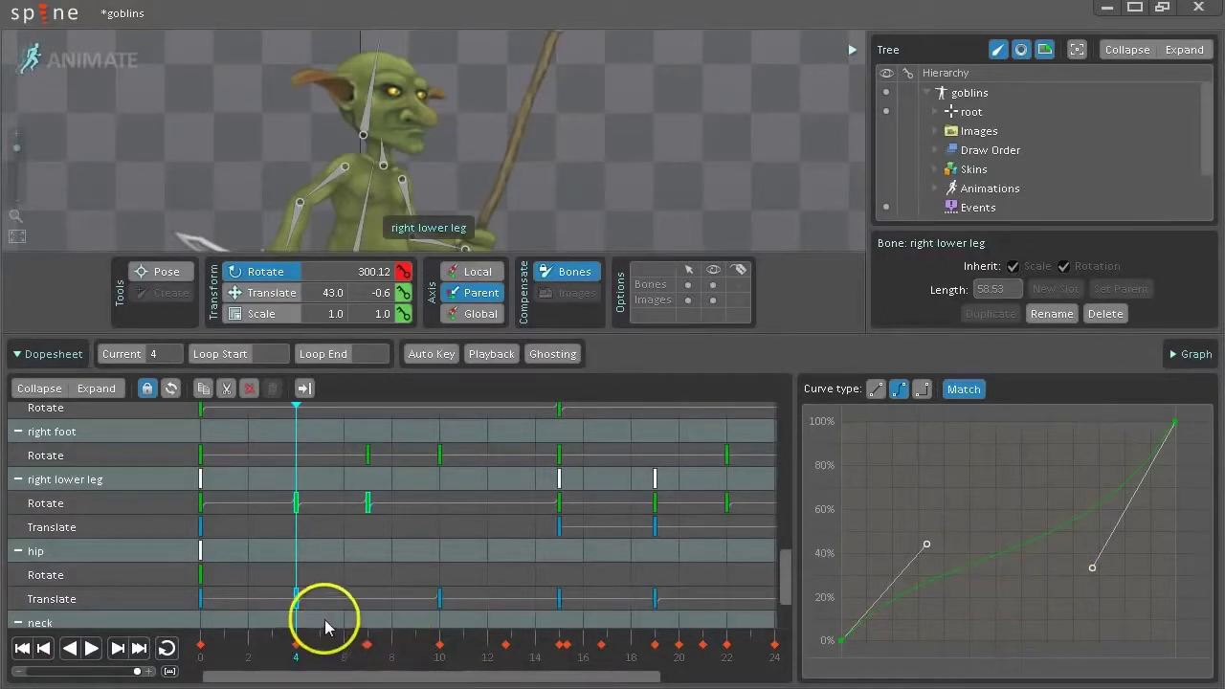
# - Delete the right lower leg's Rotate keys at frames 7 and 4
pyautogui.click(324, 553)
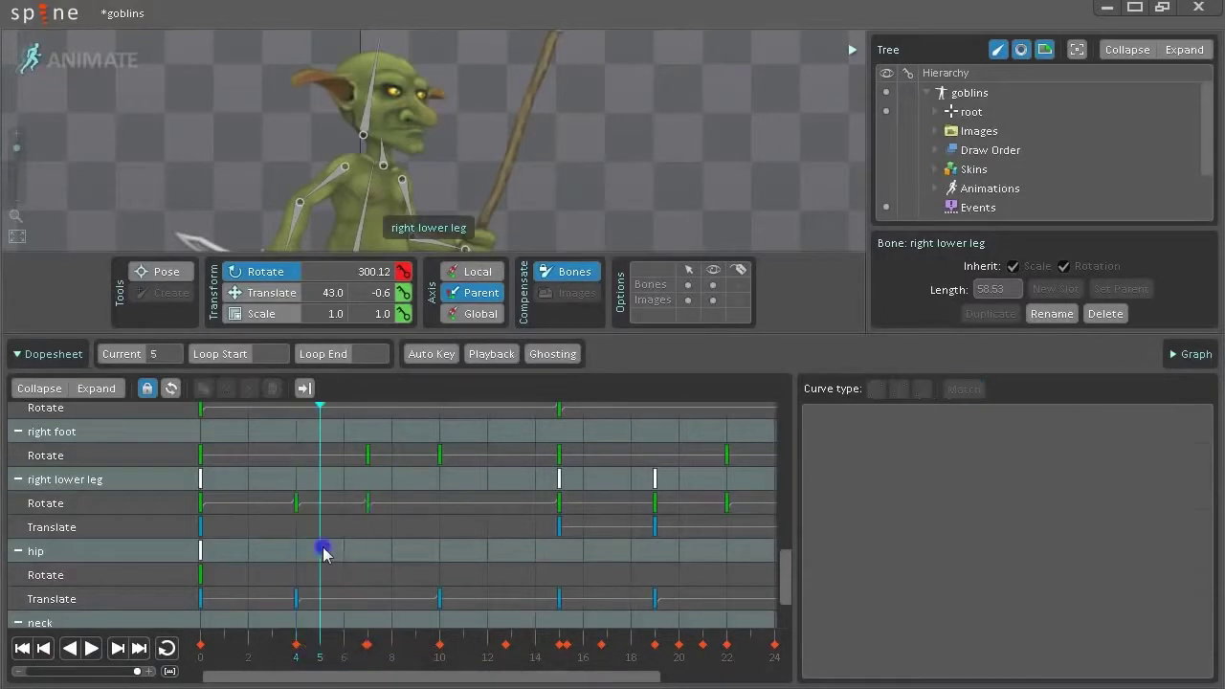
pyautogui.click(368, 511)
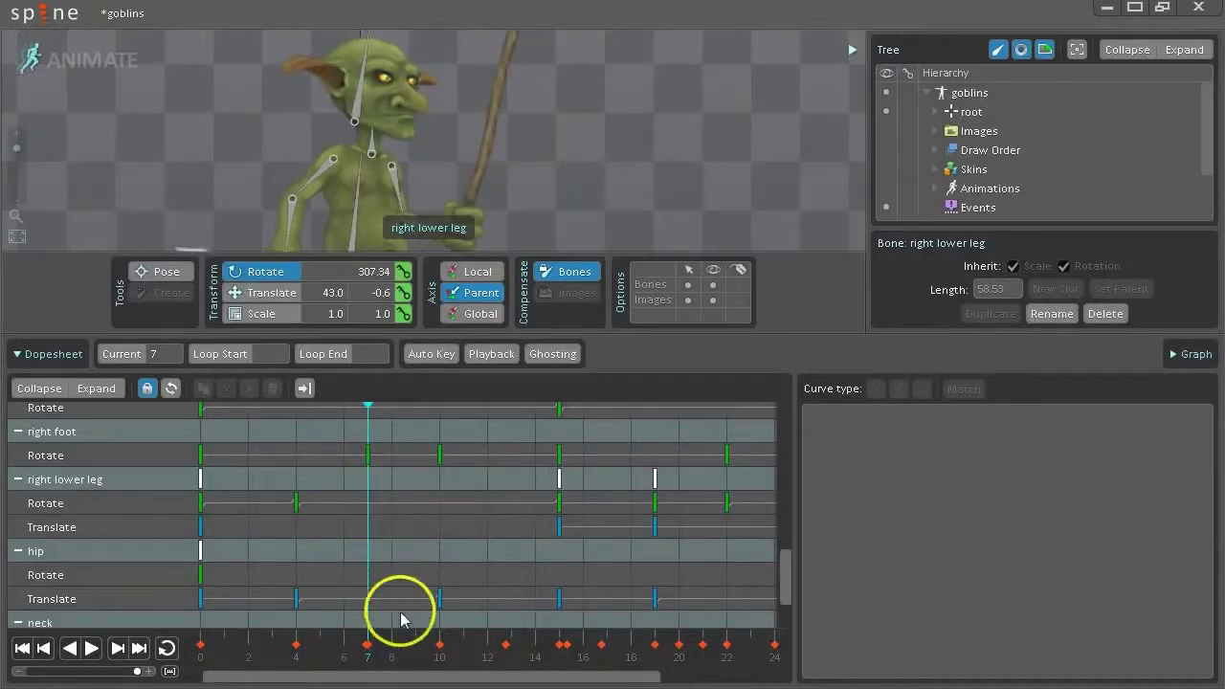
pyautogui.click(298, 504)
pyautogui.click(248, 390)
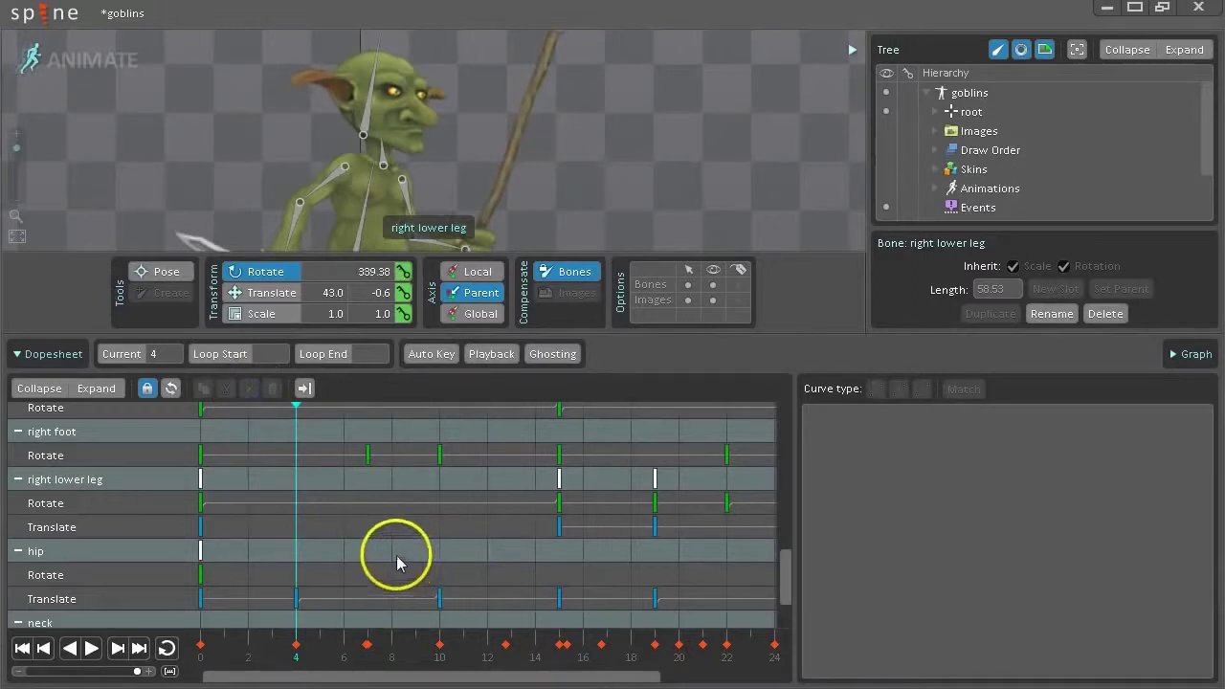
# - Enable shifting of following keys, and move the right foot's frame 7 Rotate key and everything after it to start at frame 8
pyautogui.scroll(3, 328, 500)
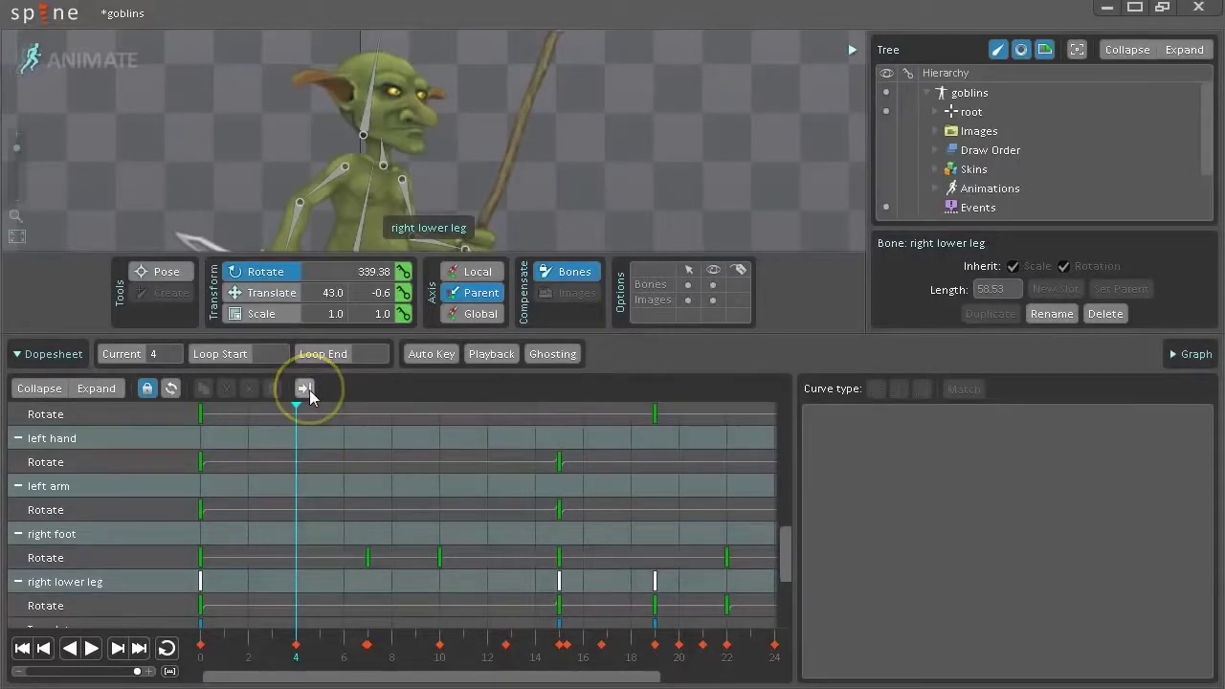
pyautogui.click(366, 559)
pyautogui.moveTo(369, 565)
pyautogui.mouseDown()
pyautogui.moveTo(425, 566)
pyautogui.moveTo(380, 567)
pyautogui.mouseUp()
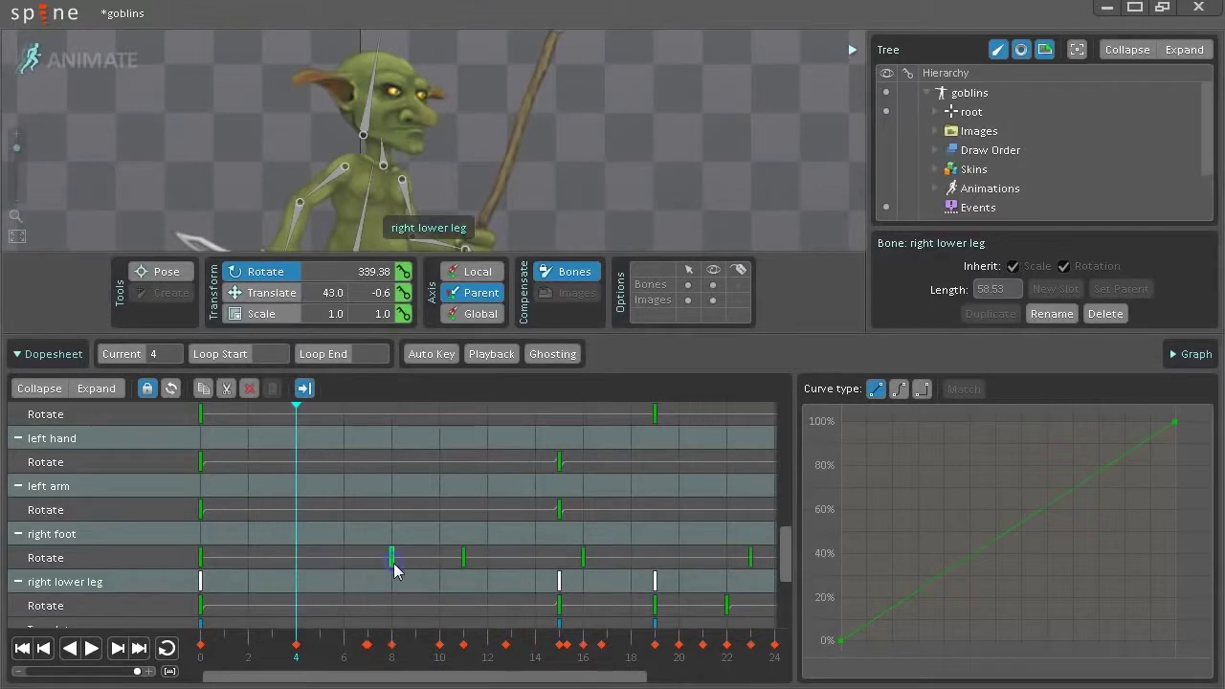
# - Shift the walk row's frame 10 keys and all following keys to start at frame 9, and align the torso's fractional key to frame 7
pyautogui.scroll(10, 366, 526)
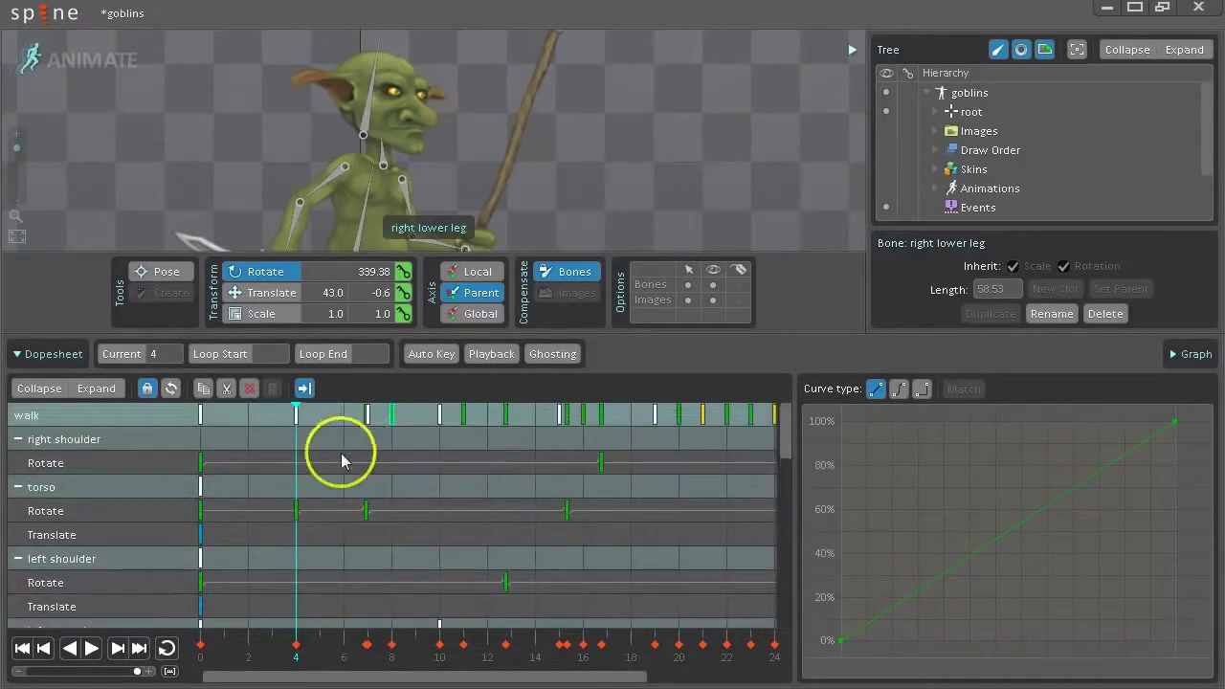
pyautogui.click(340, 453)
pyautogui.moveTo(441, 423)
pyautogui.mouseDown()
pyautogui.moveTo(634, 428)
pyautogui.moveTo(418, 426)
pyautogui.mouseUp()
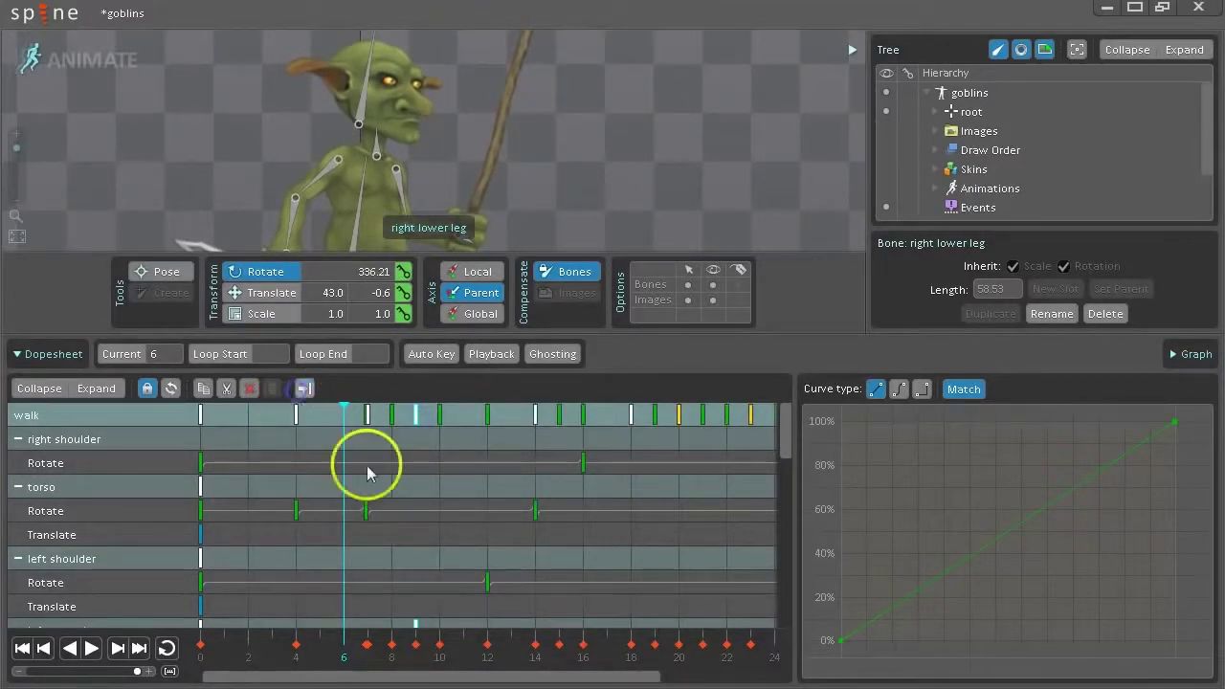
pyautogui.moveTo(371, 520)
pyautogui.mouseDown()
pyautogui.moveTo(466, 517)
pyautogui.moveTo(377, 523)
pyautogui.mouseUp()
pyautogui.moveTo(370, 424)
pyautogui.mouseDown()
pyautogui.moveTo(460, 415)
pyautogui.moveTo(364, 424)
pyautogui.mouseUp()
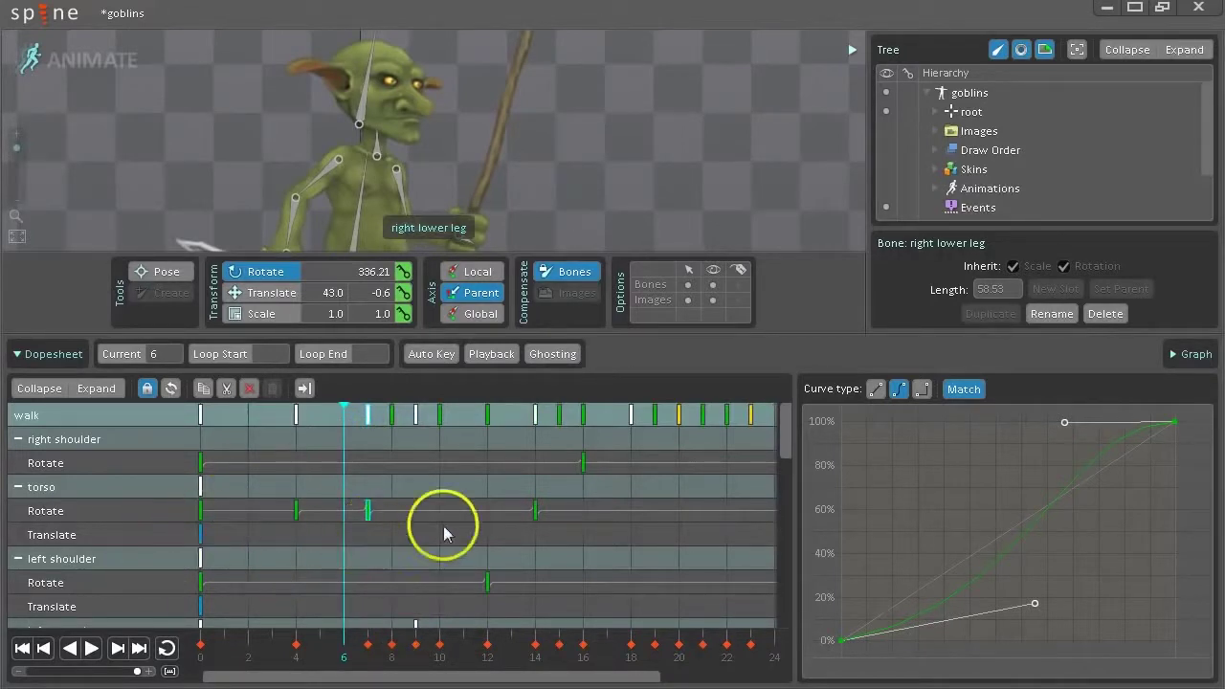
# - Select the head bone and unlock the dopesheet to show only its keys
pyautogui.click(359, 123)
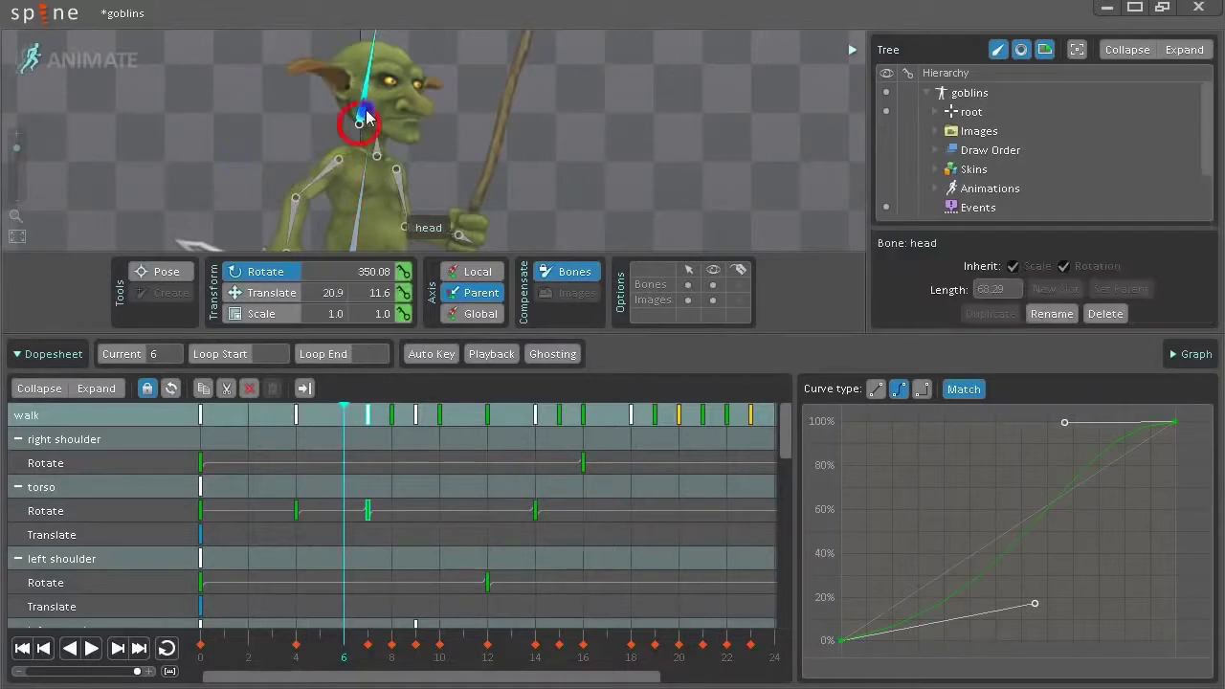
pyautogui.click(147, 388)
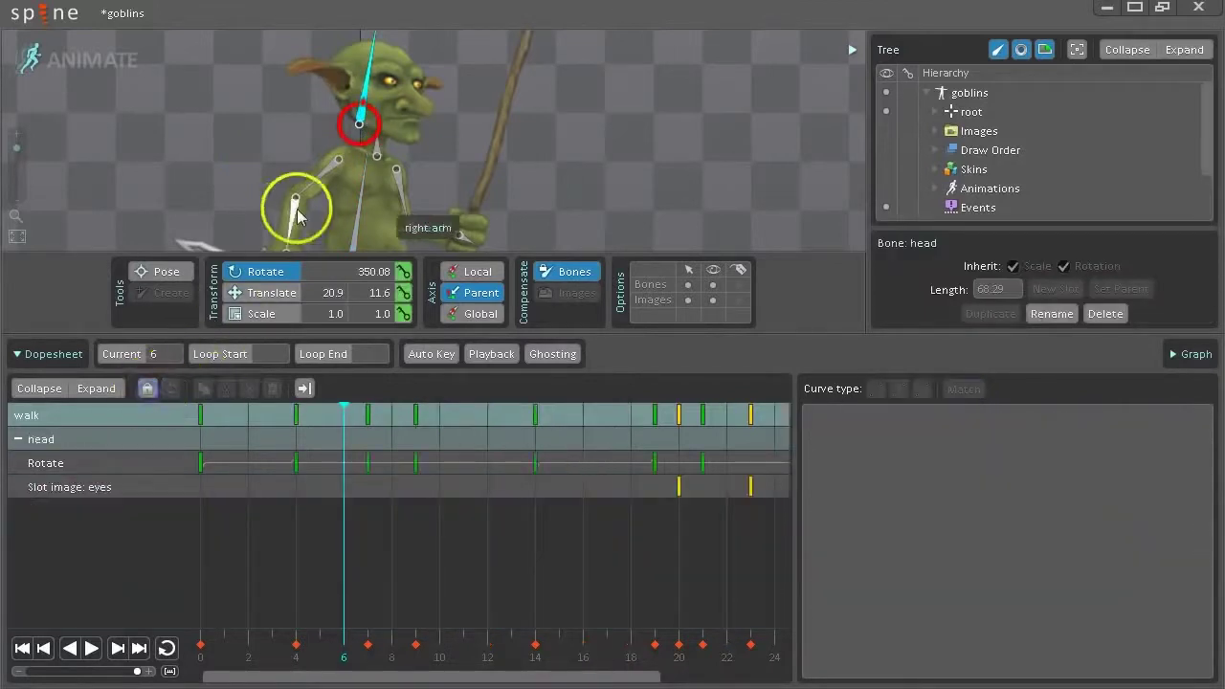
# - Create a new event named asda under the skeleton's Events
pyautogui.click(979, 207)
pyautogui.doubleClick(976, 175)
pyautogui.write('asda')
pyautogui.click(588, 377)
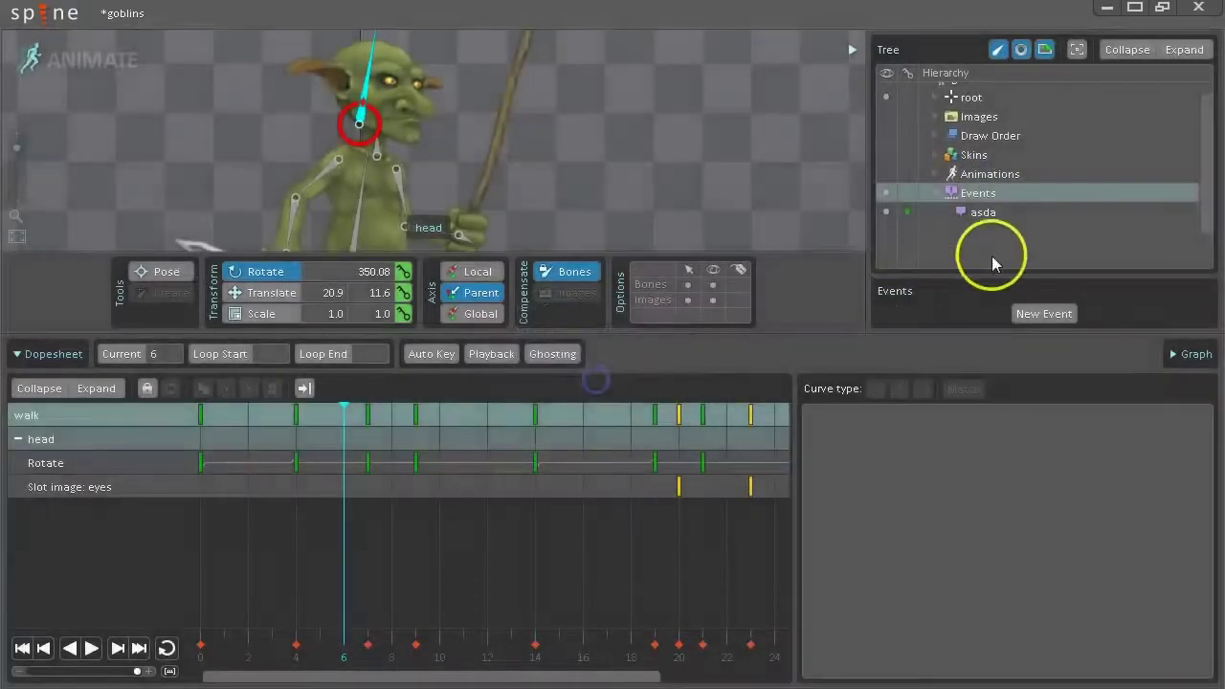
# - Key the asda event at frame 6, and select the right shoulder bone with the event's row still in the dopesheet
pyautogui.click(907, 212)
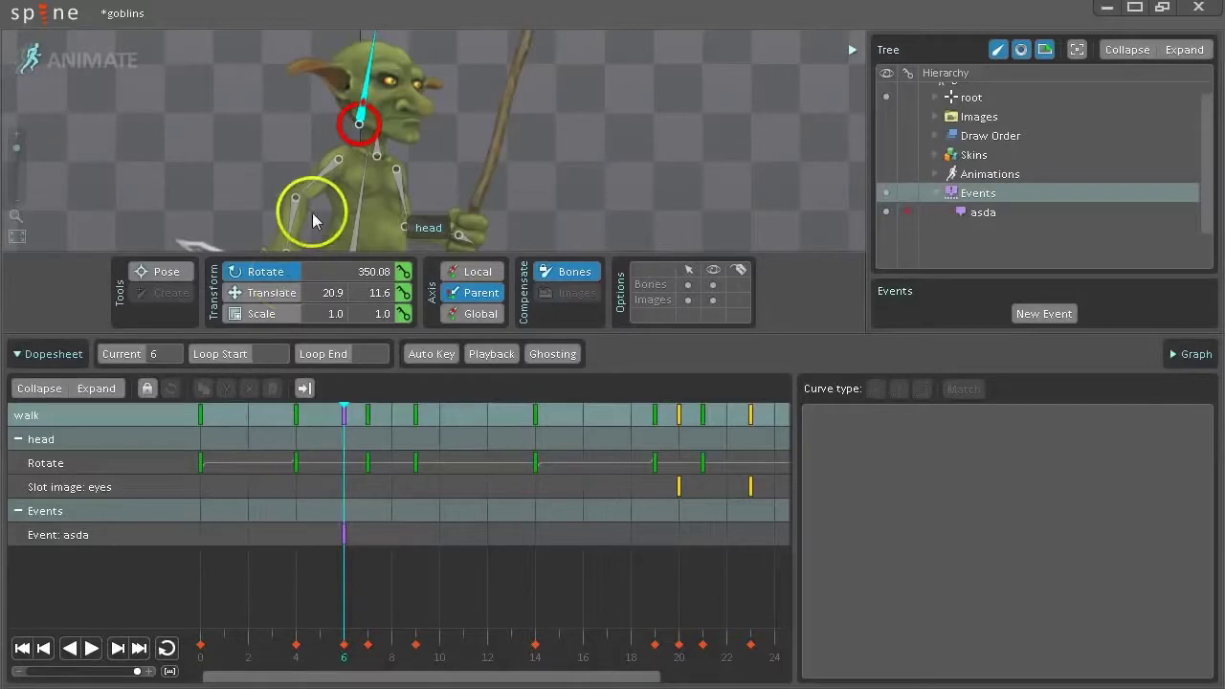
pyautogui.click(326, 169)
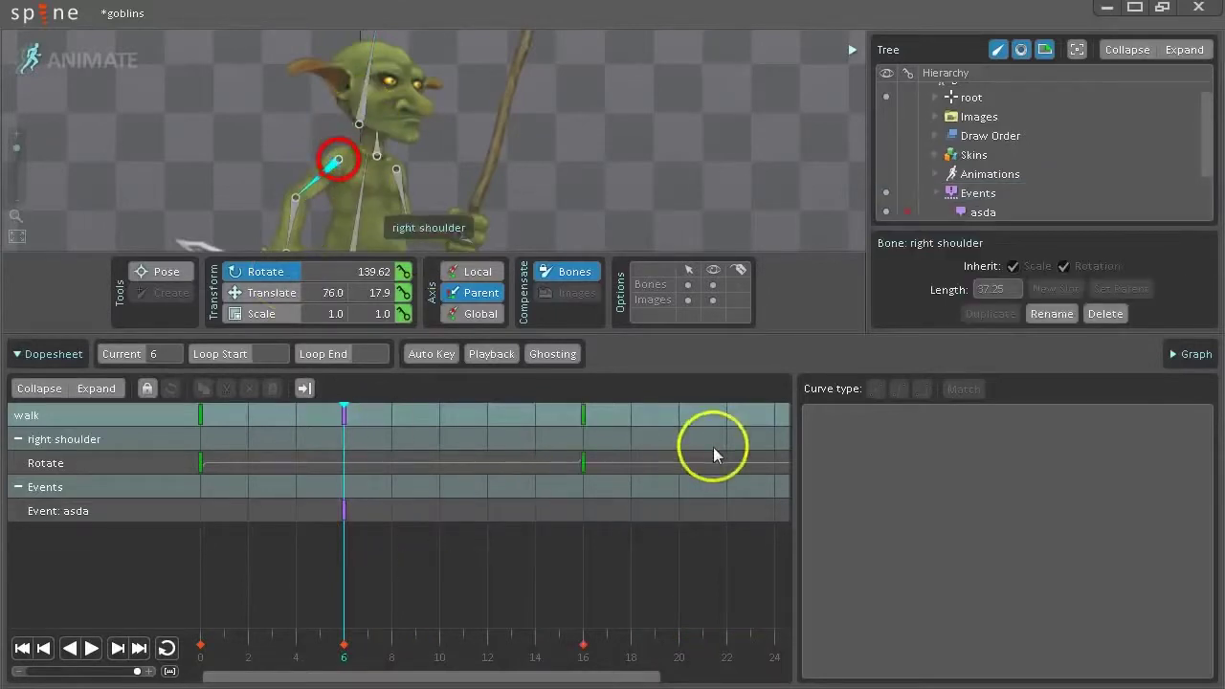
pyautogui.scroll(-3, 976, 193)
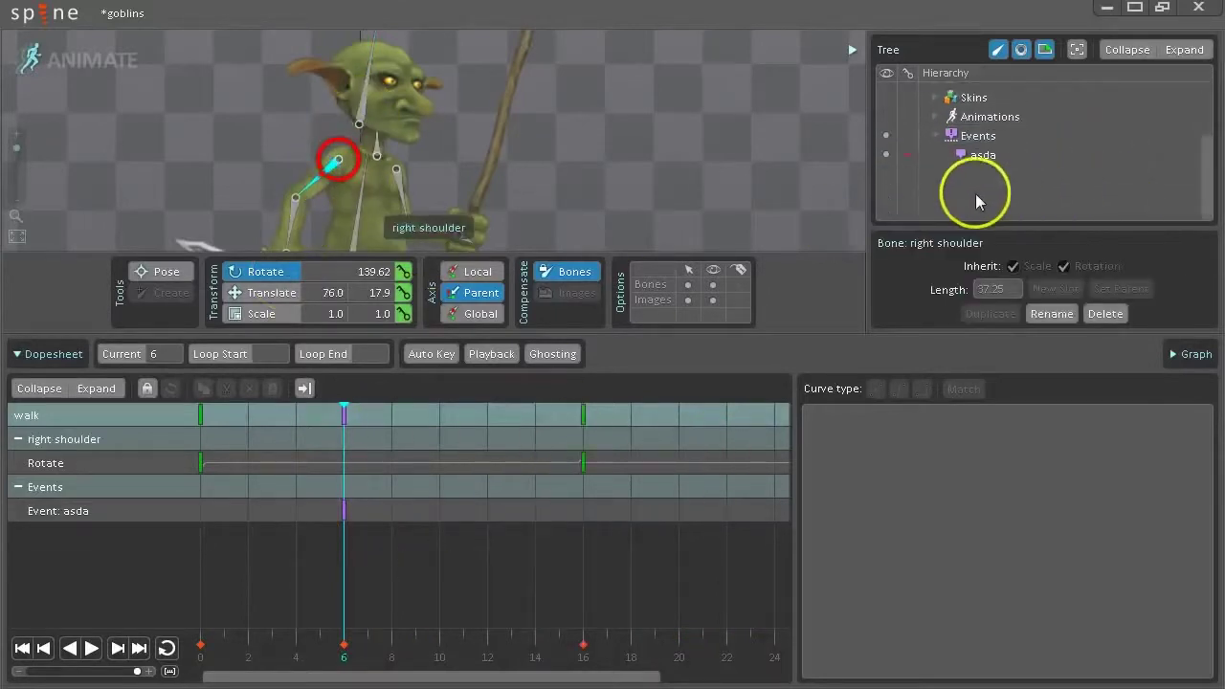
pyautogui.click(886, 143)
pyautogui.click(885, 143)
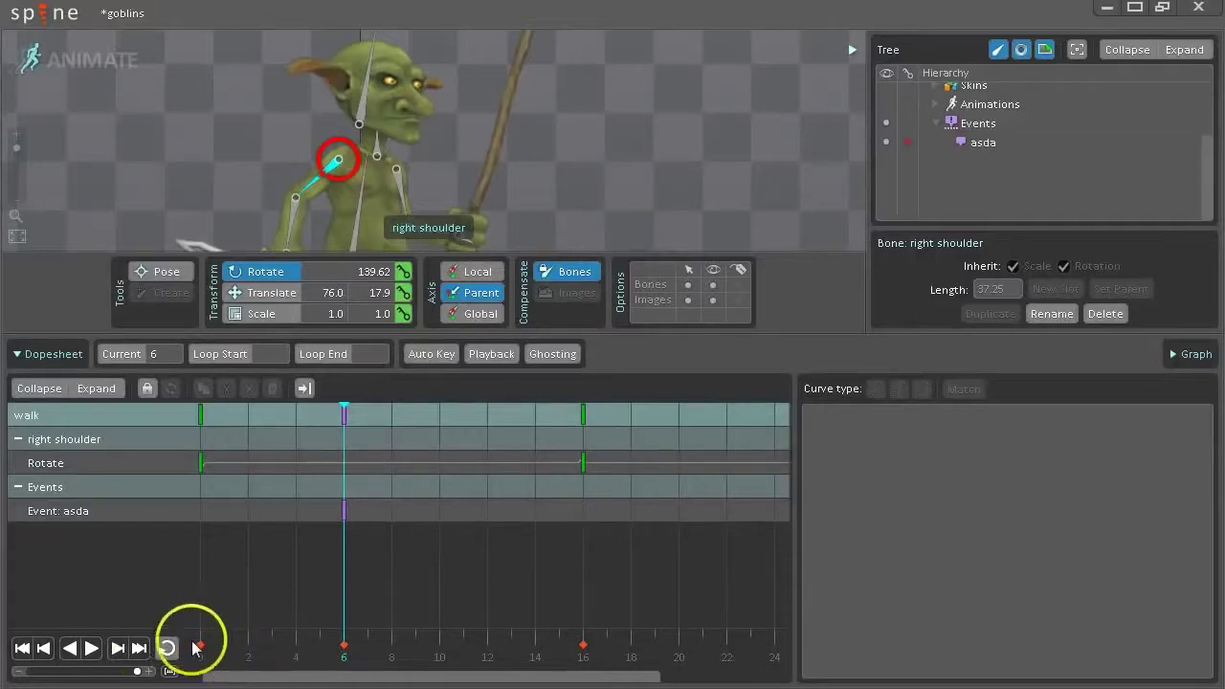
# - Play frames 3 to 11 on repeat using a loop start and loop end, and clear that loop range
pyautogui.click(273, 651)
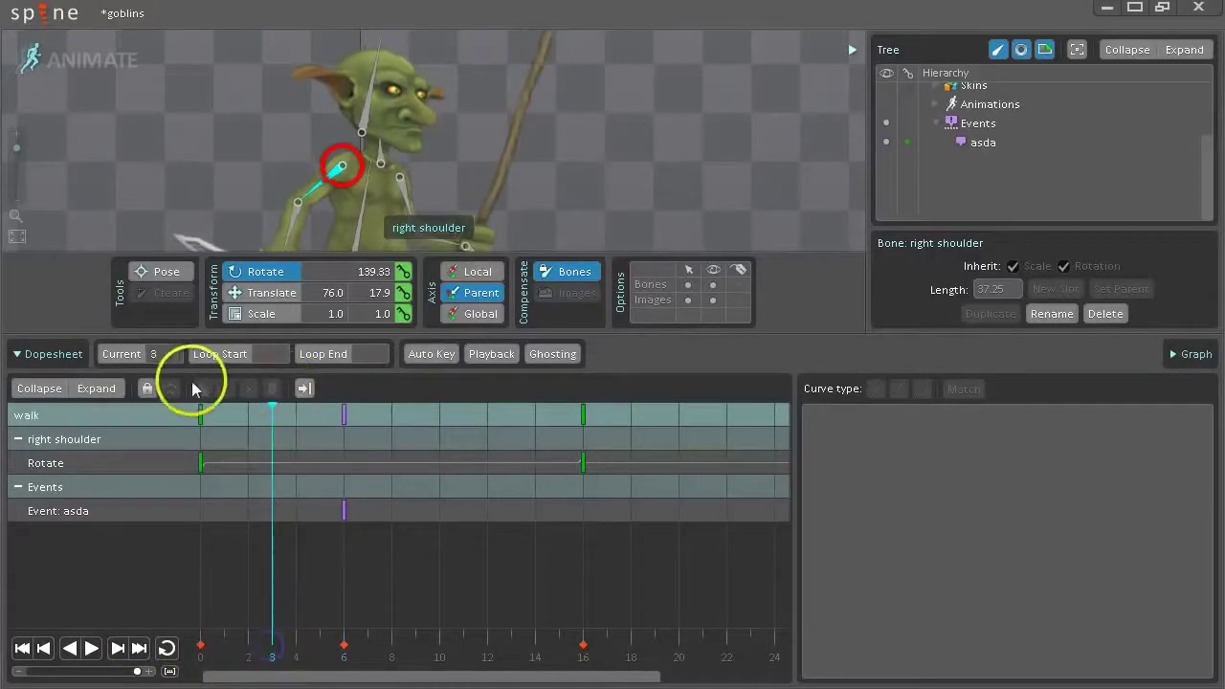
pyautogui.click(220, 354)
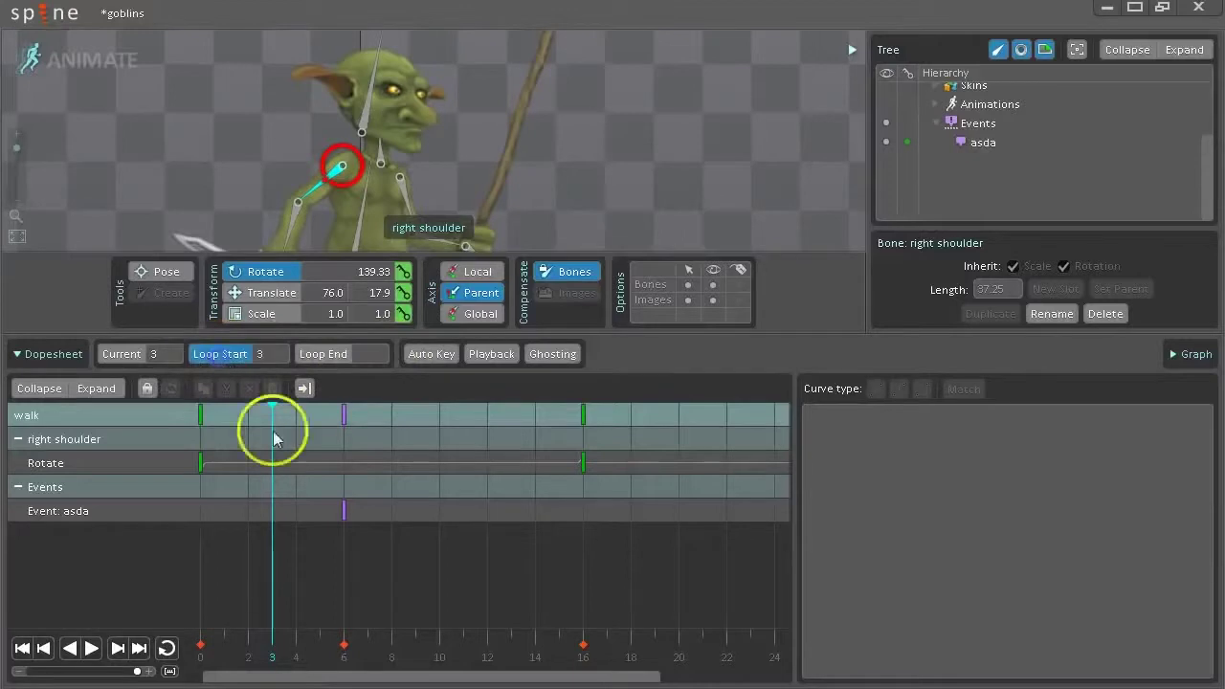
pyautogui.click(452, 651)
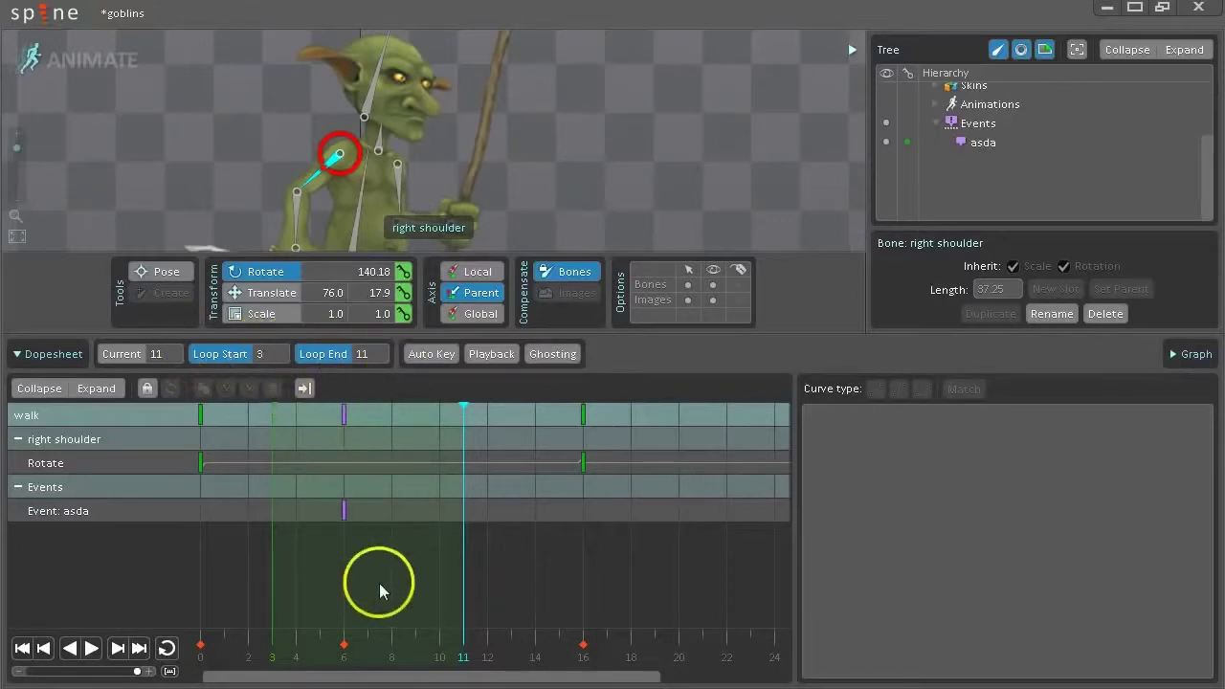
pyautogui.click(91, 649)
pyautogui.click(166, 649)
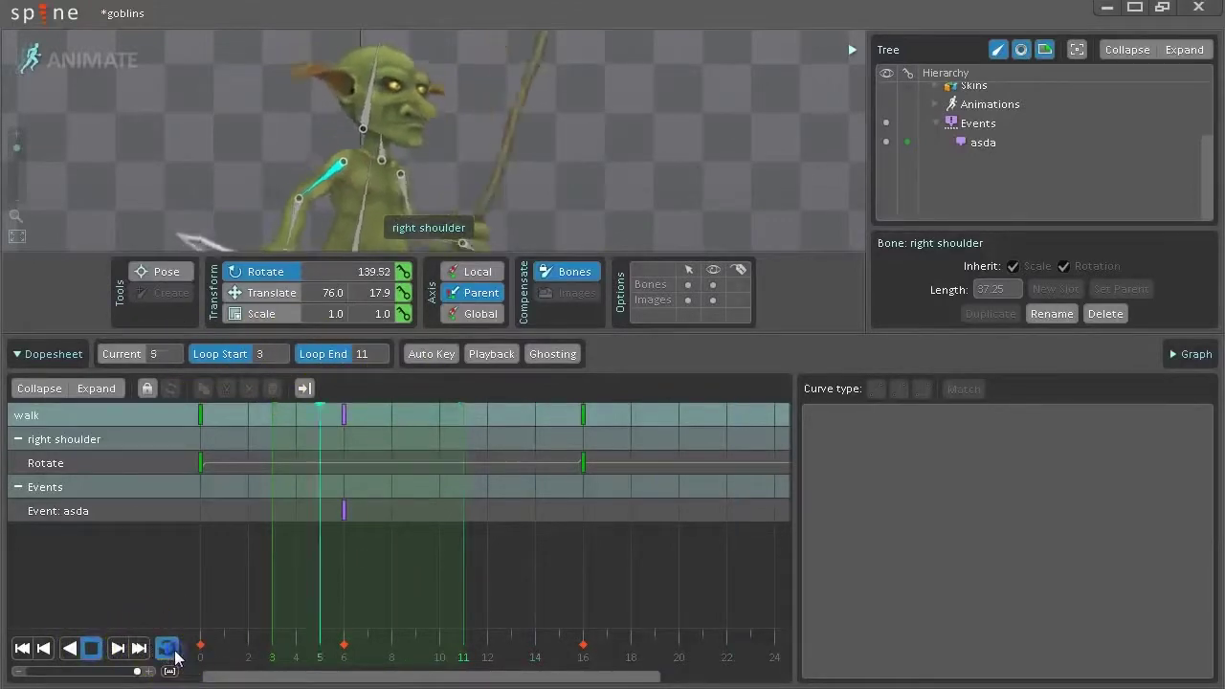
pyautogui.click(326, 598)
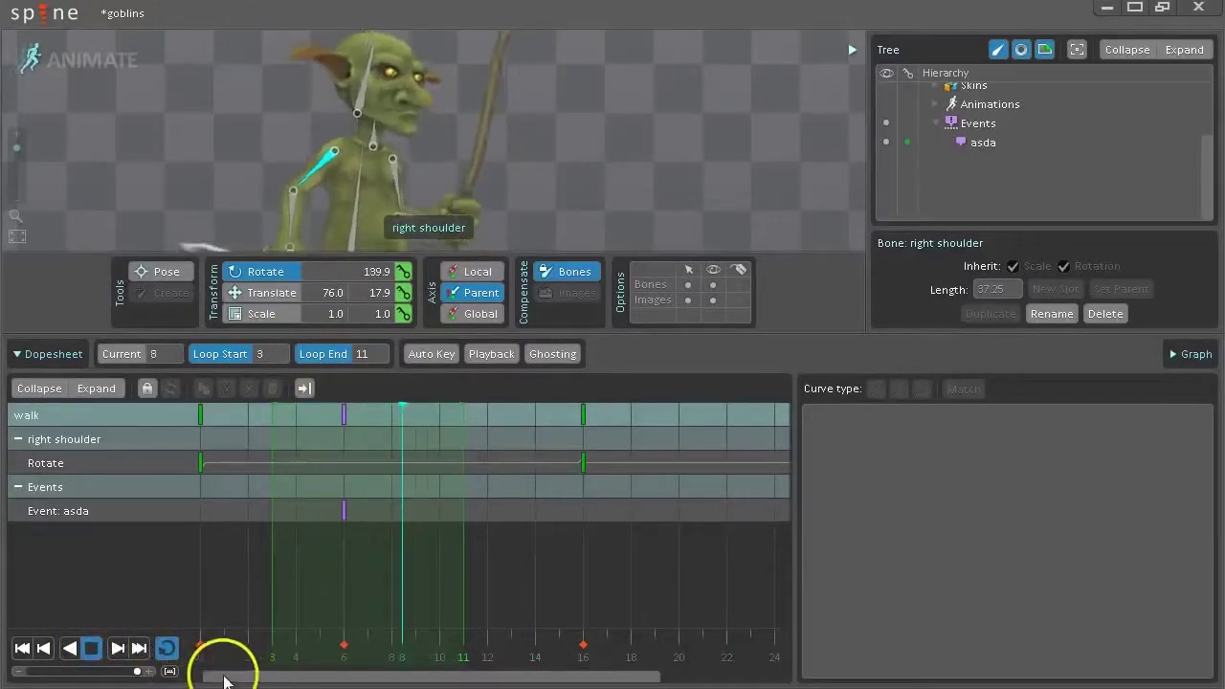
pyautogui.click(538, 640)
pyautogui.click(335, 359)
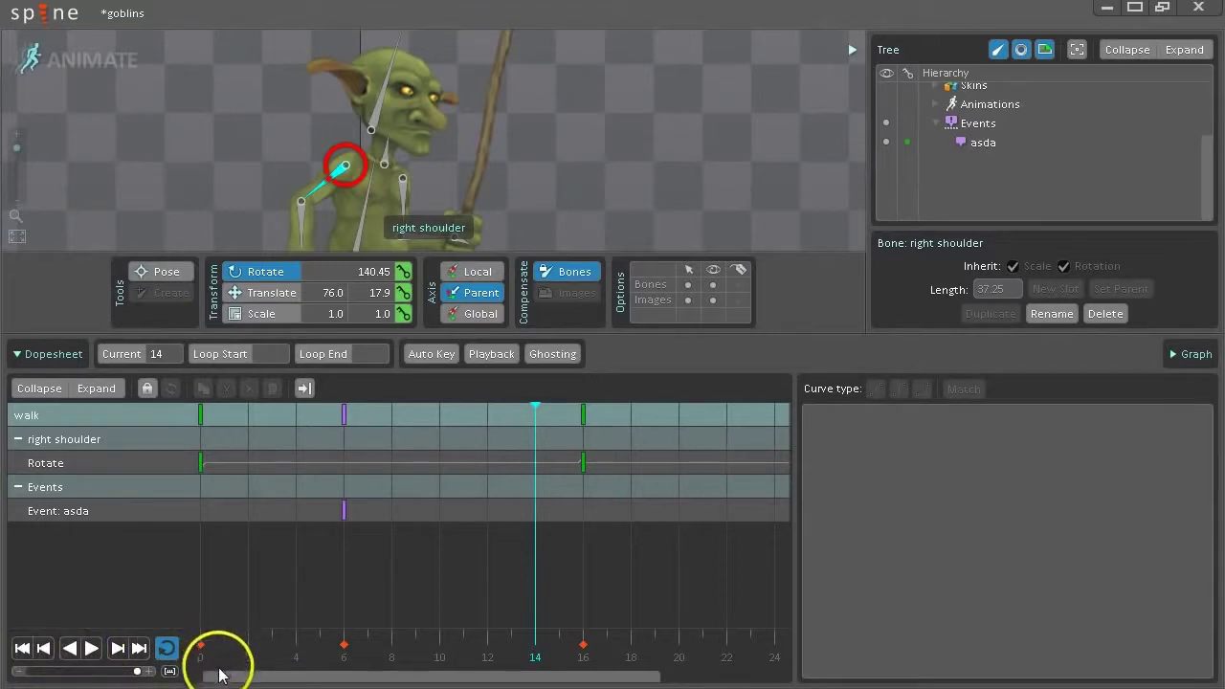
# - Play the walk animation with the timeline following the current frame, and stop it and fit all keys in the timeline
pyautogui.click(131, 360)
pyautogui.moveTo(295, 676); pyautogui.dragTo(170, 653)
pyautogui.click(93, 649)
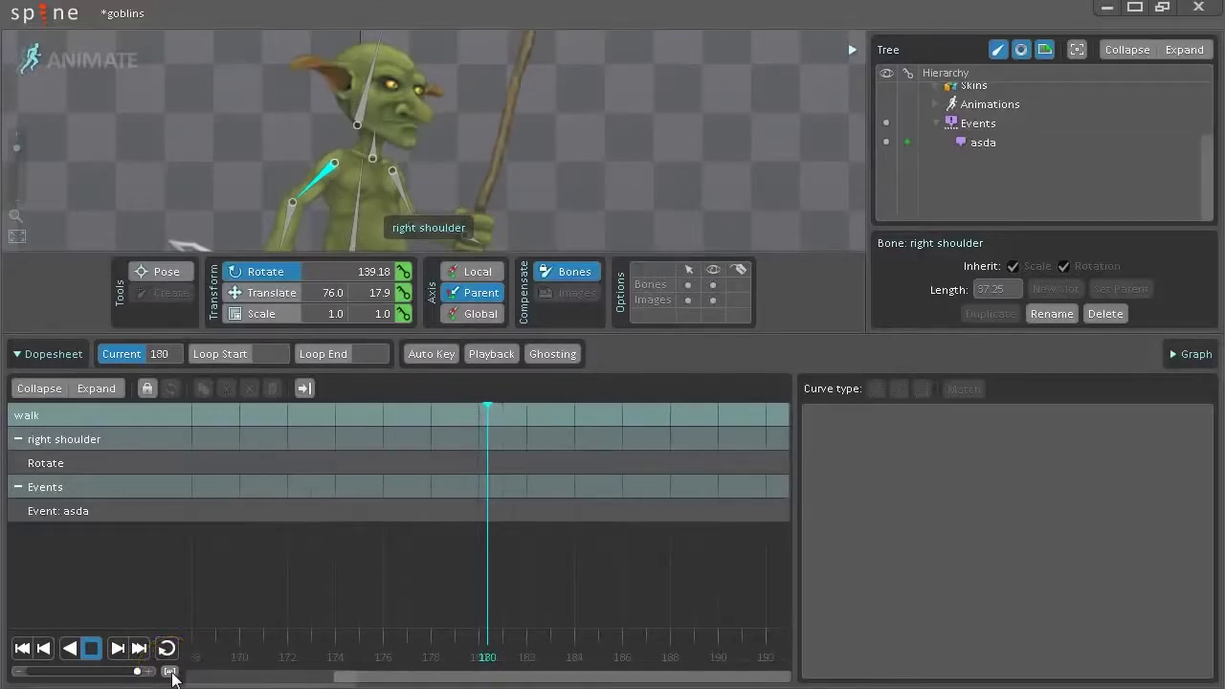
pyautogui.click(91, 648)
pyautogui.click(170, 672)
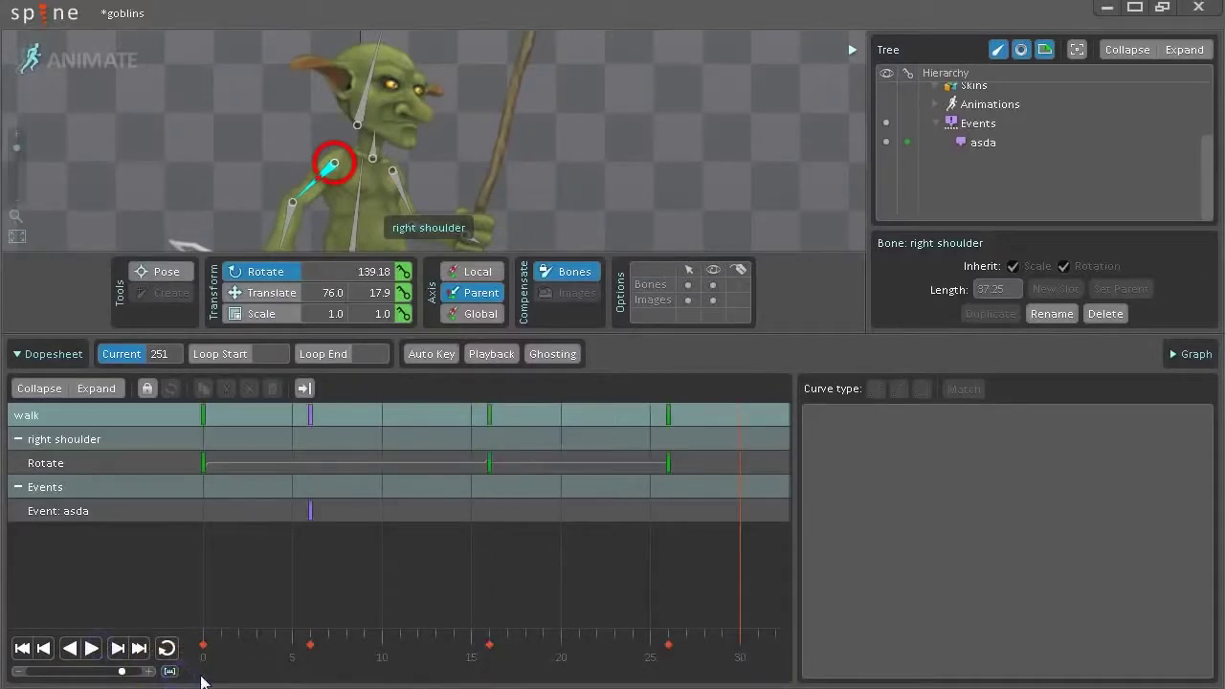
# - Deselect the bone to list all bones' keys, and try zooming the timeline before fitting it to all keys
pyautogui.click(211, 185)
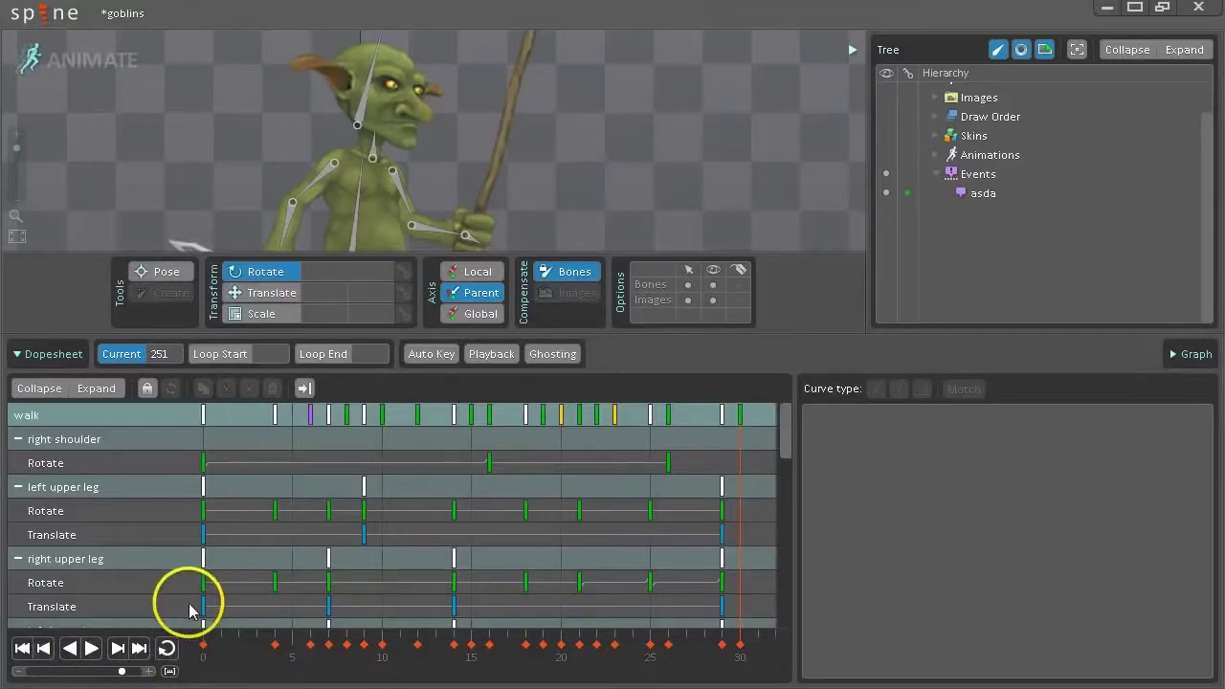
pyautogui.scroll(-1, 241, 654)
pyautogui.scroll(3, 242, 654)
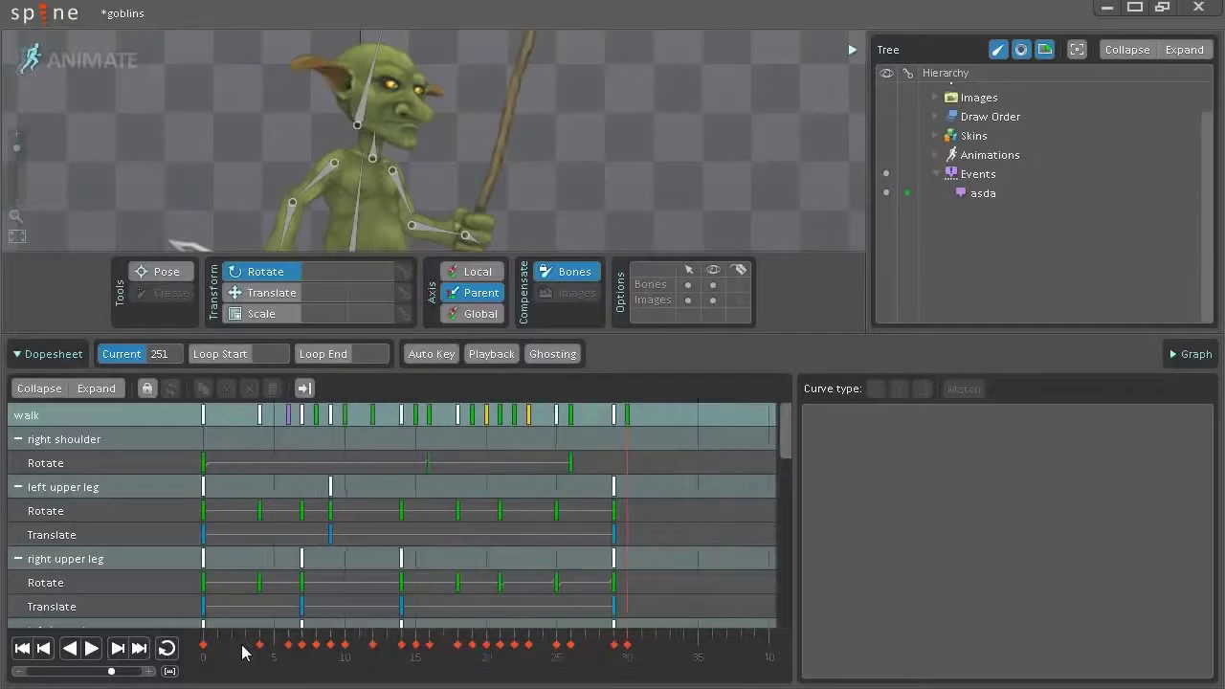
pyautogui.moveTo(401, 593); pyautogui.dragTo(524, 597)
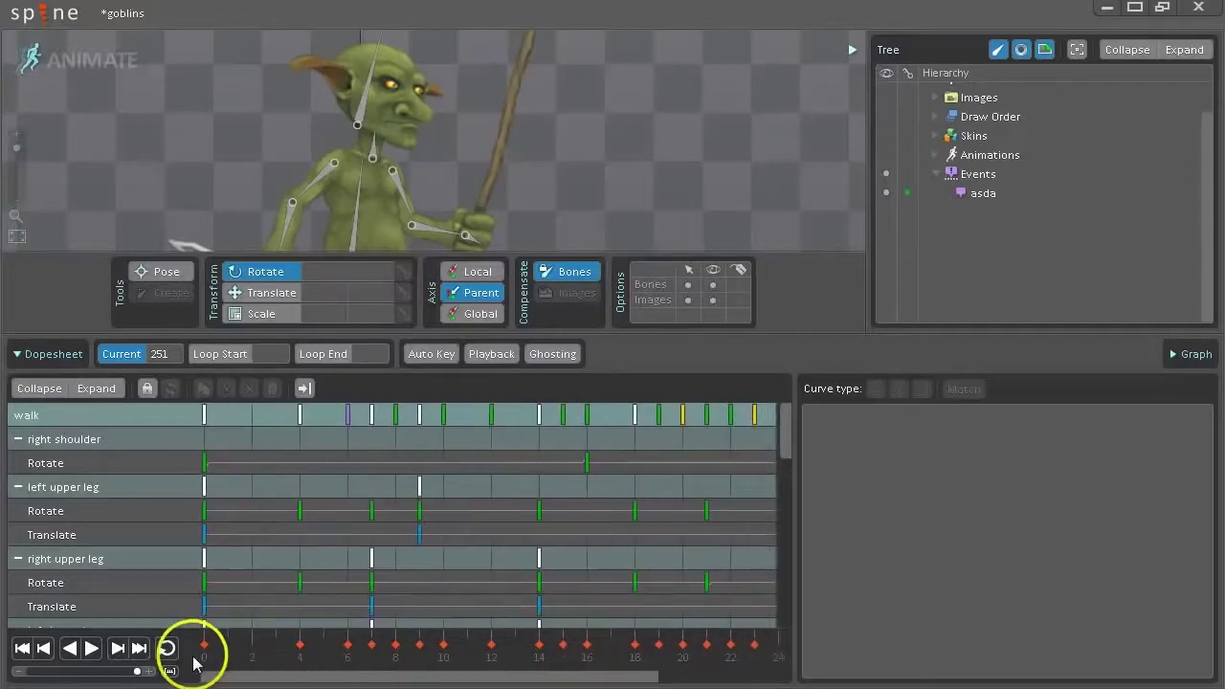
pyautogui.click(169, 673)
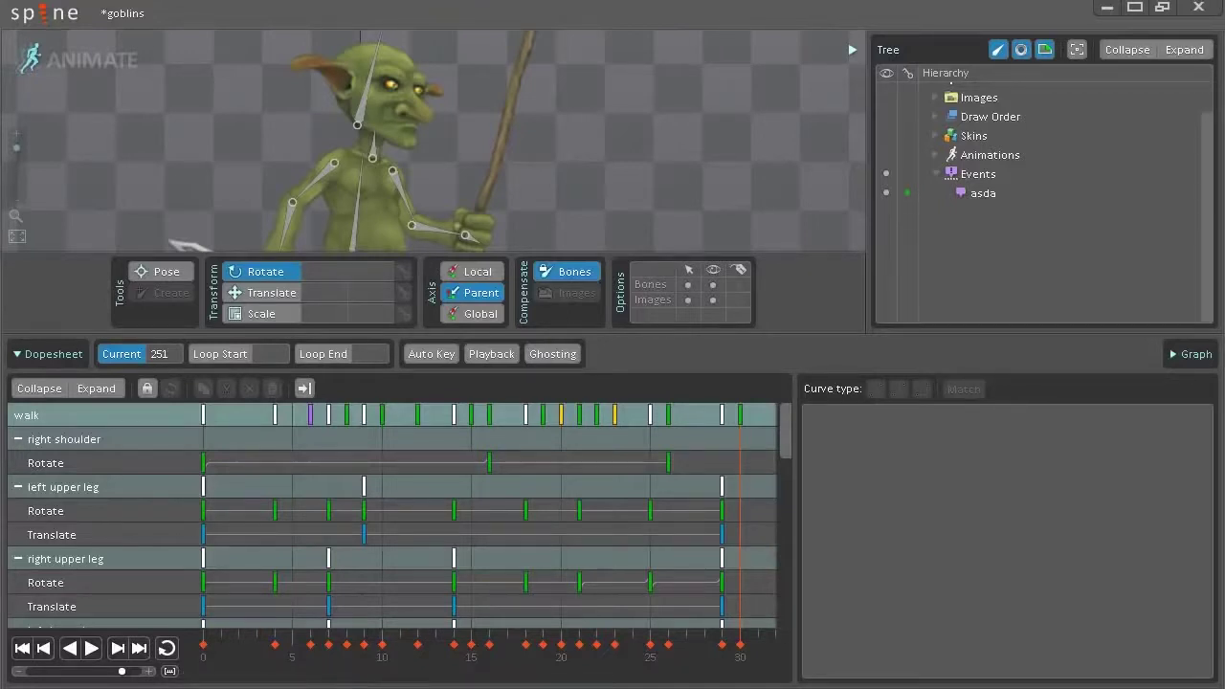
# - Key the torso's rotation at fractional frame 2.6, and deselect the bone to list all keys
pyautogui.moveTo(240, 652)
pyautogui.mouseDown()
pyautogui.moveTo(568, 649)
pyautogui.moveTo(285, 655)
pyautogui.moveTo(638, 670)
pyautogui.moveTo(230, 656)
pyautogui.moveTo(446, 676)
pyautogui.moveTo(681, 670)
pyautogui.moveTo(207, 670)
pyautogui.moveTo(551, 686)
pyautogui.moveTo(252, 661)
pyautogui.mouseUp()
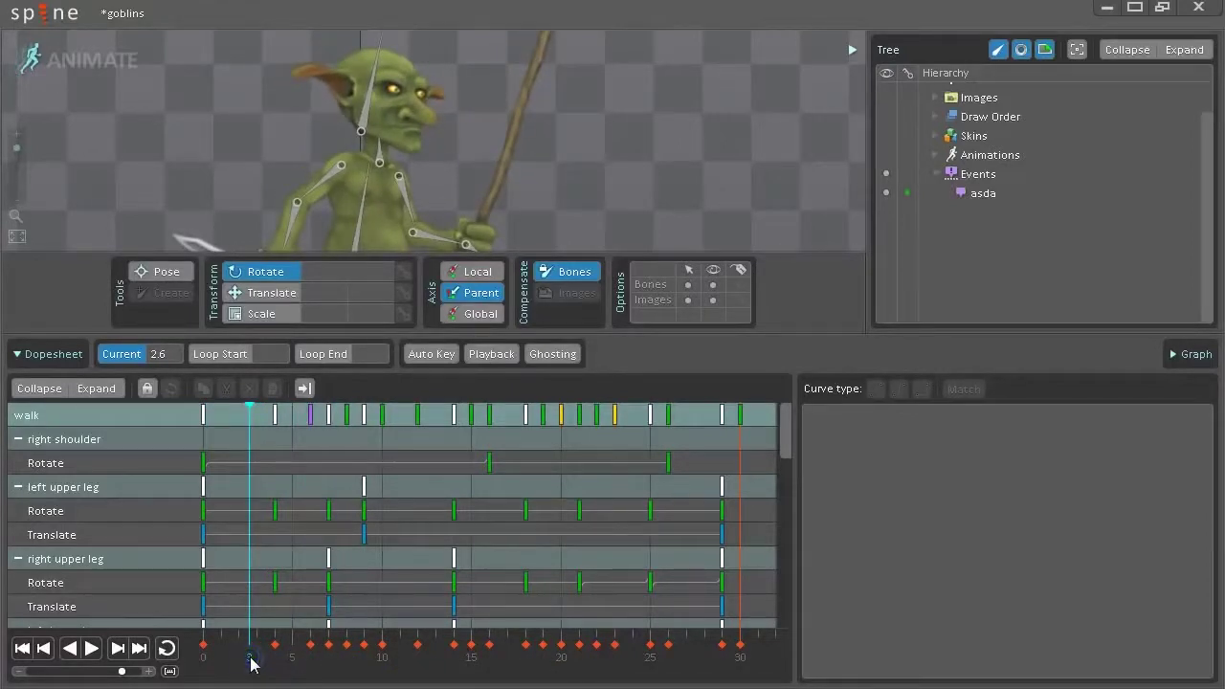
pyautogui.click(378, 216)
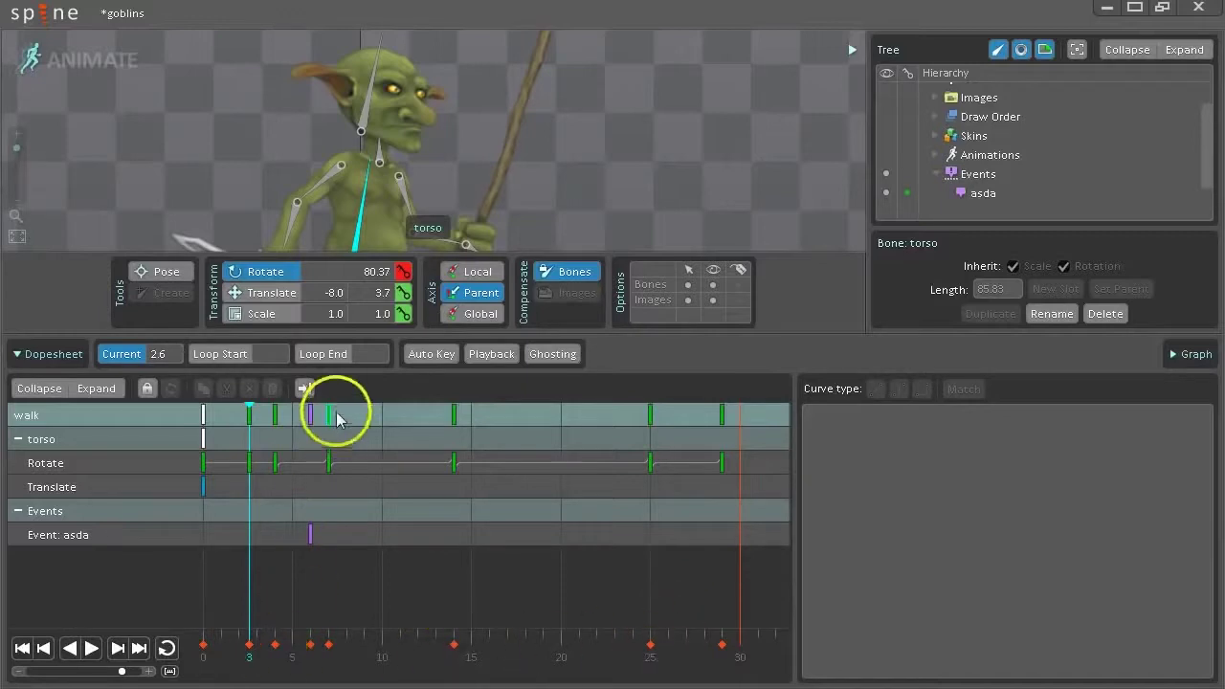
pyautogui.click(156, 134)
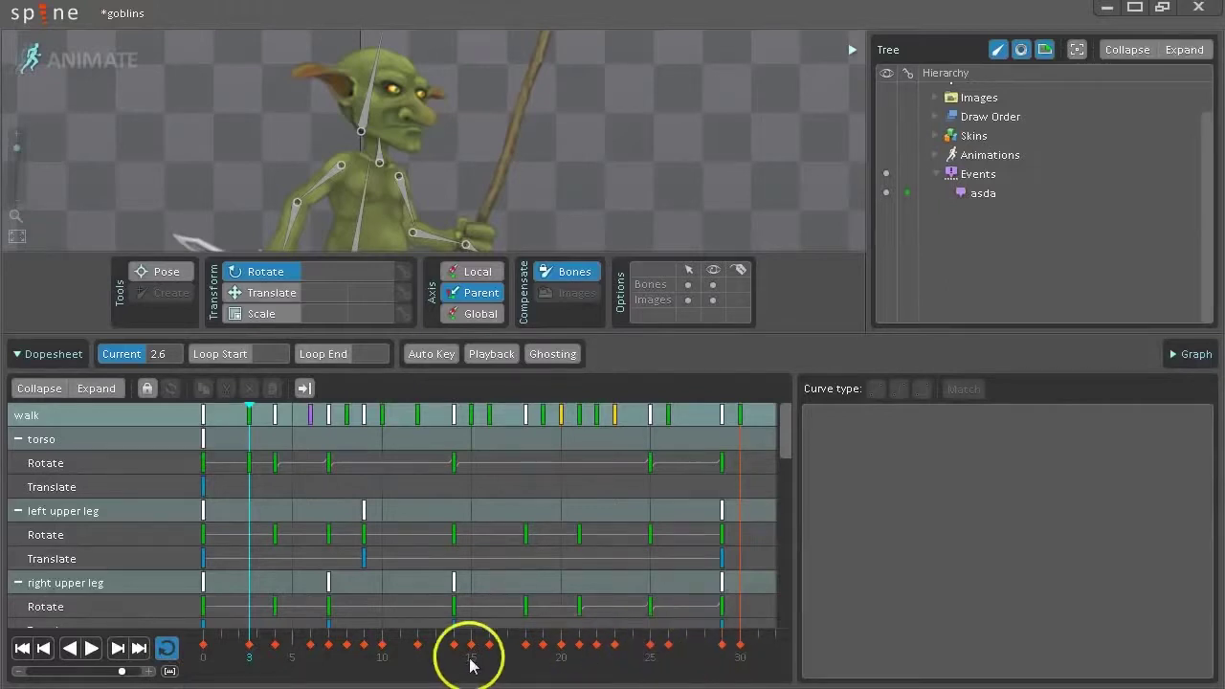
# - Scrub through fractional frames 26.1 and 33.1, and leave the playhead on whole frame 33 with repeat turned off
pyautogui.scroll(-1, 402, 657)
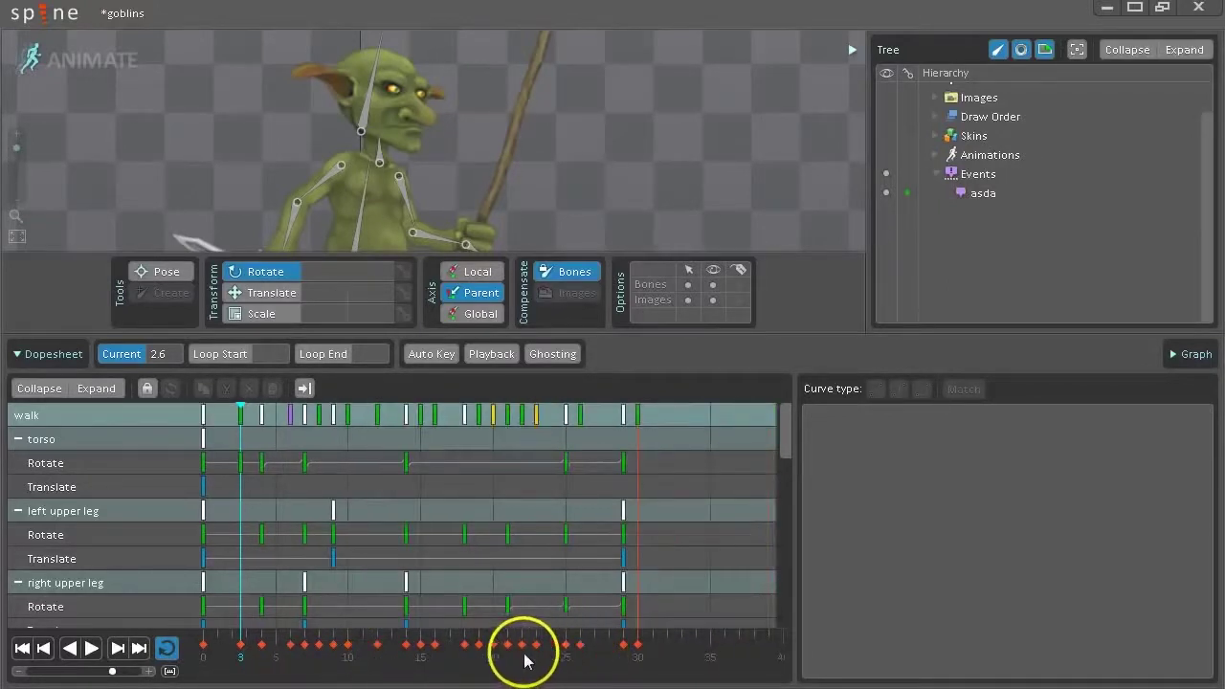
pyautogui.moveTo(528, 650); pyautogui.dragTo(581, 660)
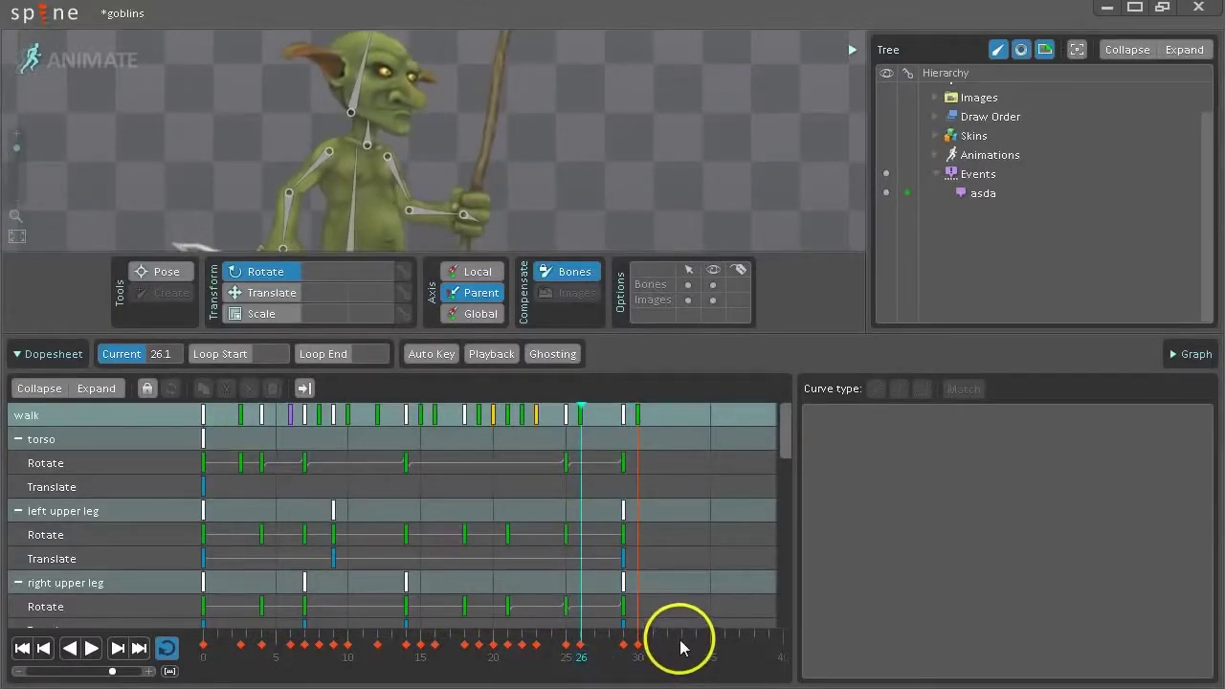
pyautogui.moveTo(676, 657)
pyautogui.mouseDown()
pyautogui.moveTo(699, 648)
pyautogui.moveTo(607, 645)
pyautogui.moveTo(693, 648)
pyautogui.moveTo(563, 662)
pyautogui.moveTo(704, 662)
pyautogui.moveTo(596, 651)
pyautogui.moveTo(695, 651)
pyautogui.moveTo(607, 651)
pyautogui.moveTo(684, 658)
pyautogui.mouseUp()
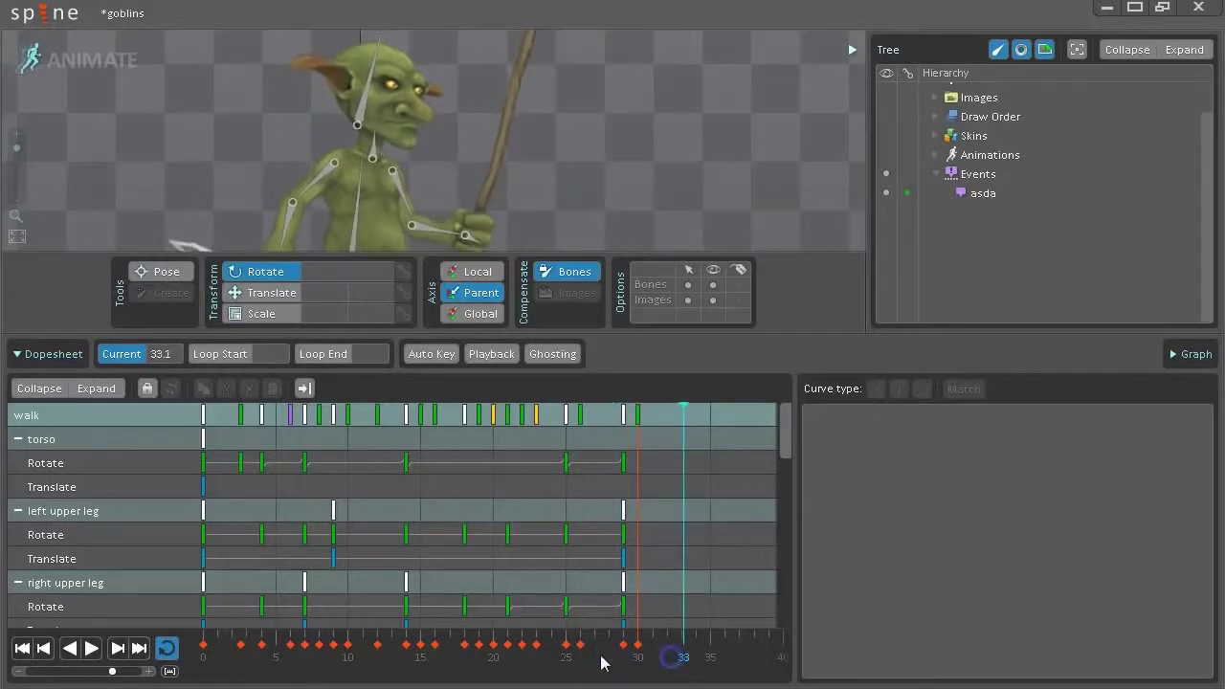
pyautogui.click(166, 648)
pyautogui.click(567, 648)
pyautogui.moveTo(566, 651); pyautogui.dragTo(667, 672)
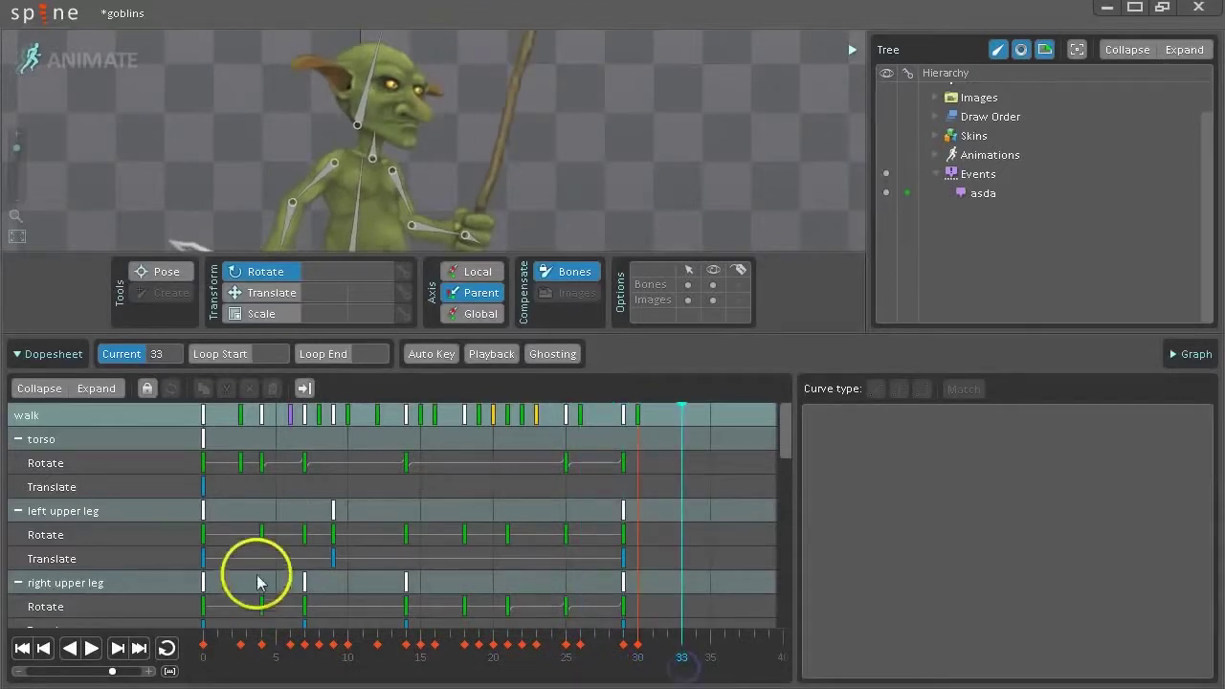
# - Collapse the dopesheet and reframe the viewport to show the whole goblin
pyautogui.click(17, 353)
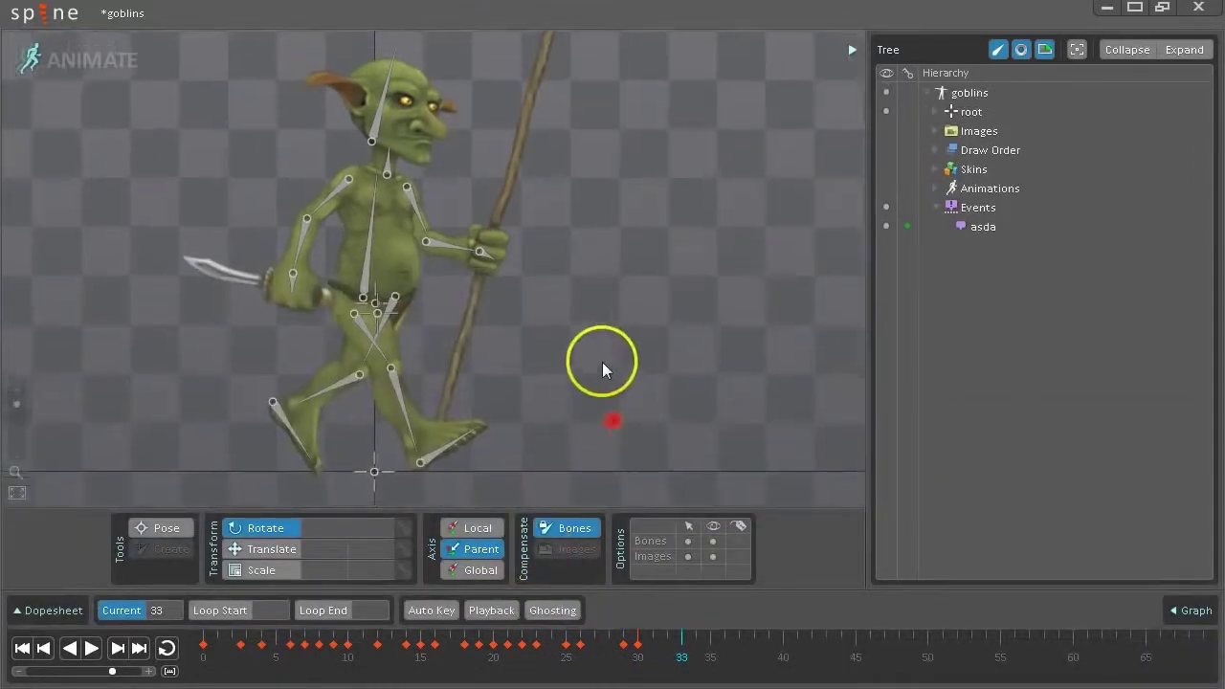
pyautogui.scroll(-2, 555, 170)
pyautogui.moveTo(556, 169); pyautogui.dragTo(561, 204)
# - Try rotating the torso and head bones at frame 33, and undo the rotation
pyautogui.click(350, 283)
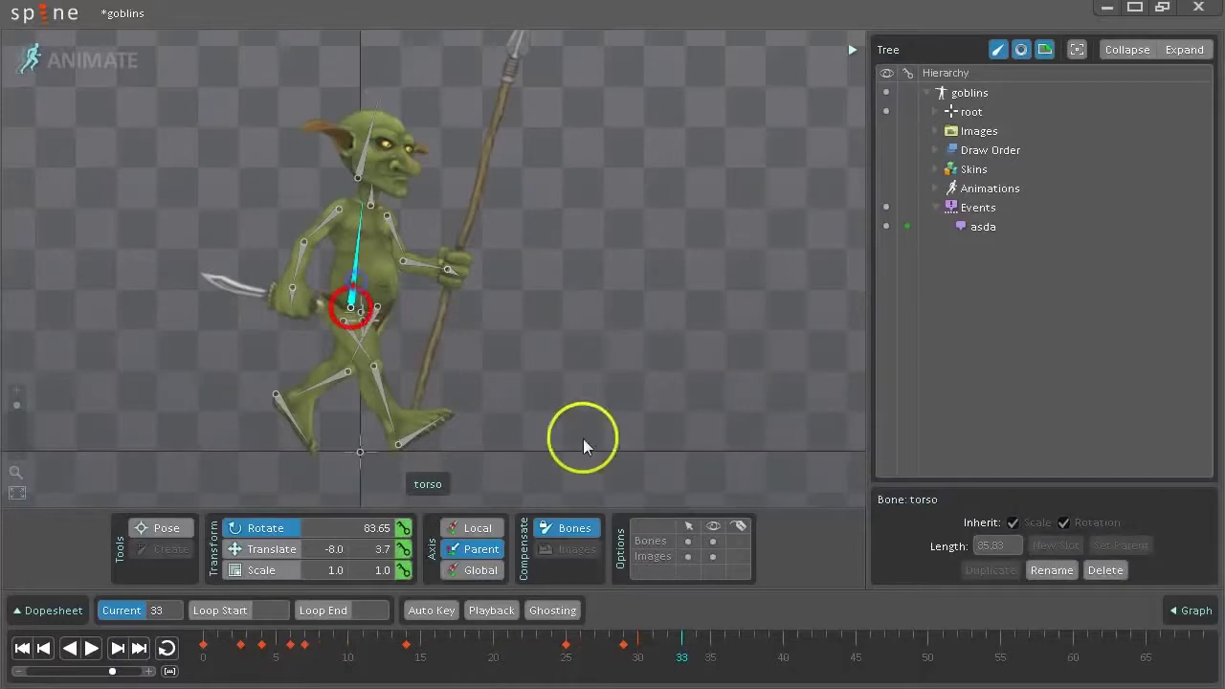
pyautogui.moveTo(655, 339); pyautogui.dragTo(651, 297)
pyautogui.click(364, 170)
pyautogui.hotkey('ctrl', 'z')
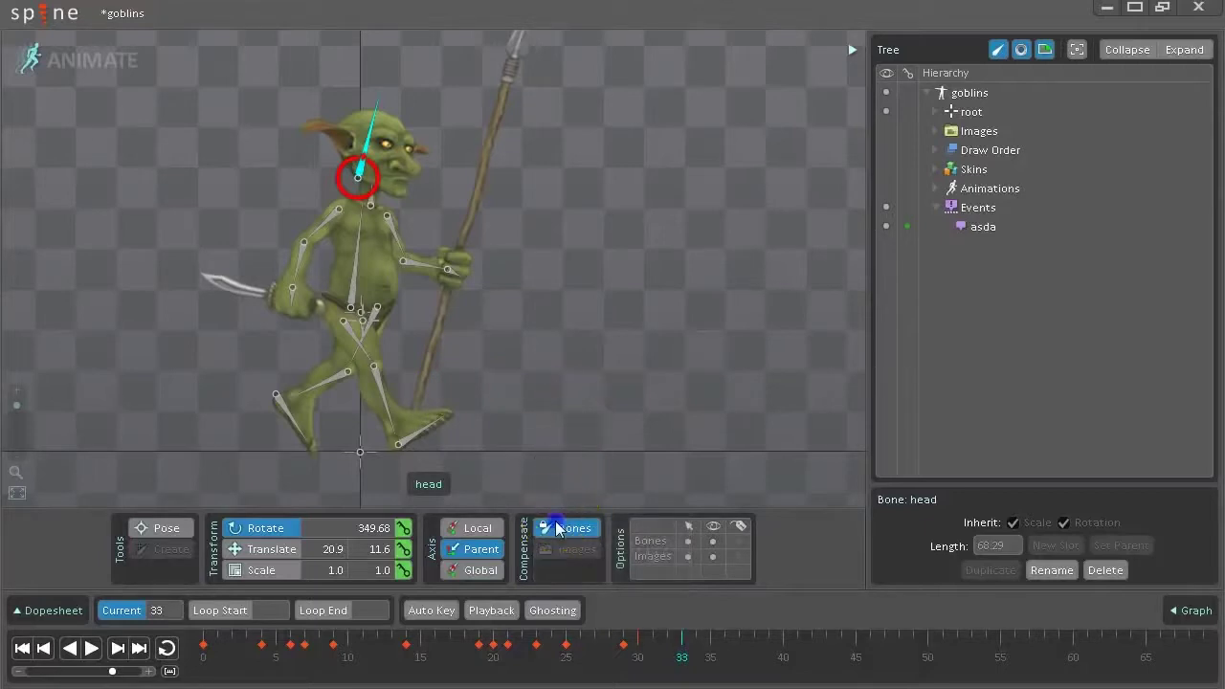
# - Rotate the torso, left arm and left shoulder without bone compensation at frame 33, and undo the pose loss after moving to frame 43
pyautogui.moveTo(375, 274); pyautogui.dragTo(563, 233)
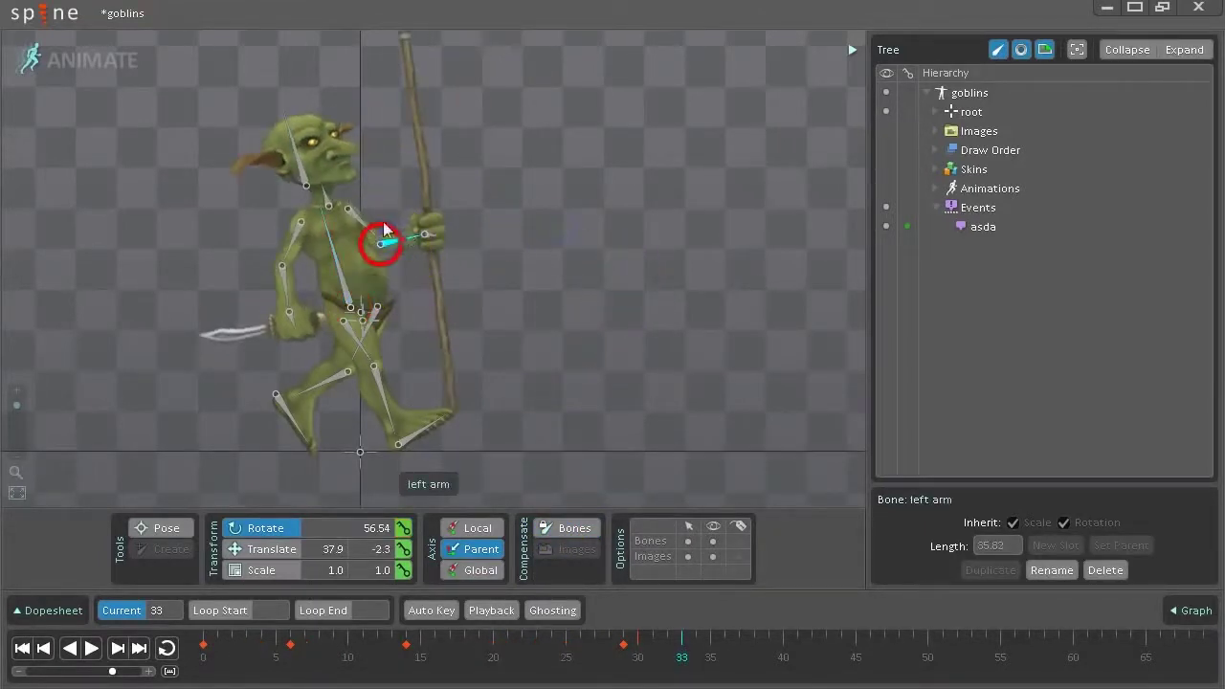
pyautogui.moveTo(353, 217); pyautogui.dragTo(553, 230)
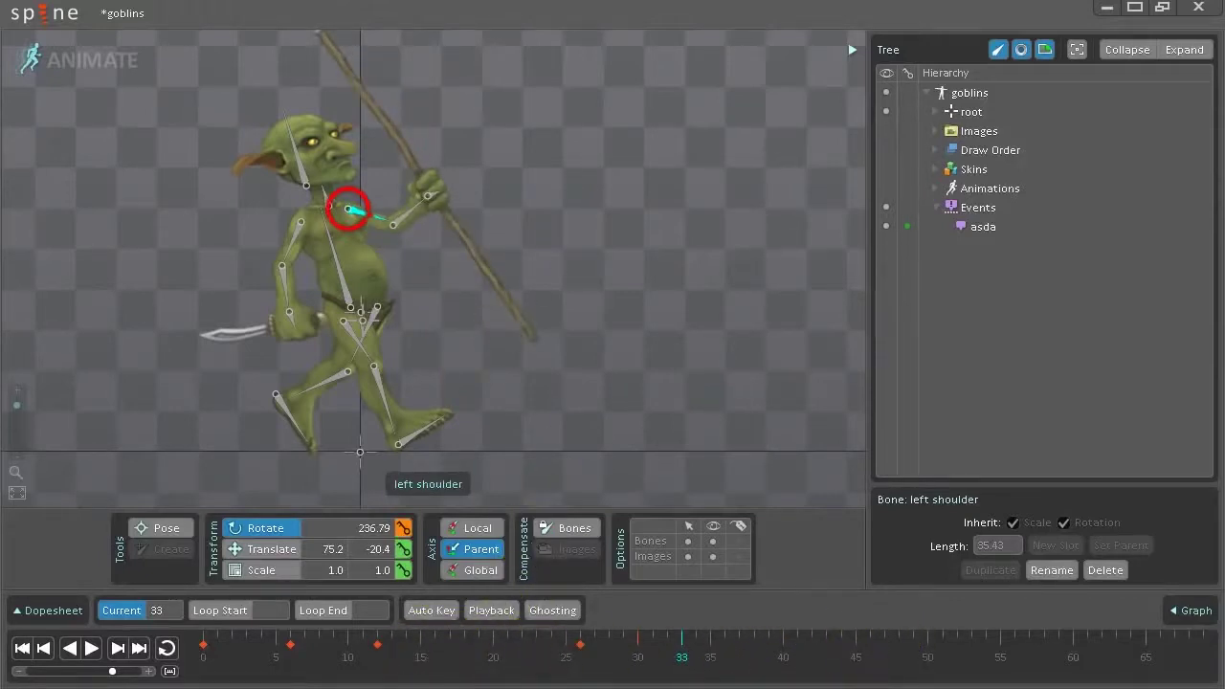
pyautogui.click(821, 650)
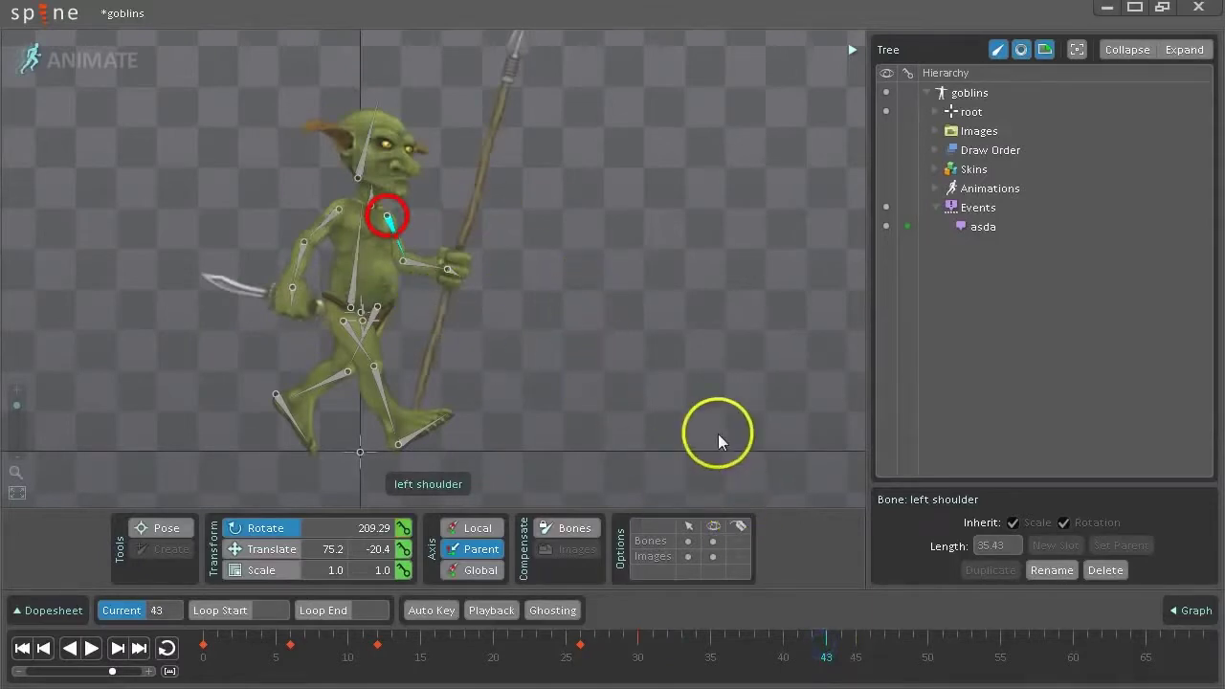
pyautogui.hotkey('ctrl', 'z')
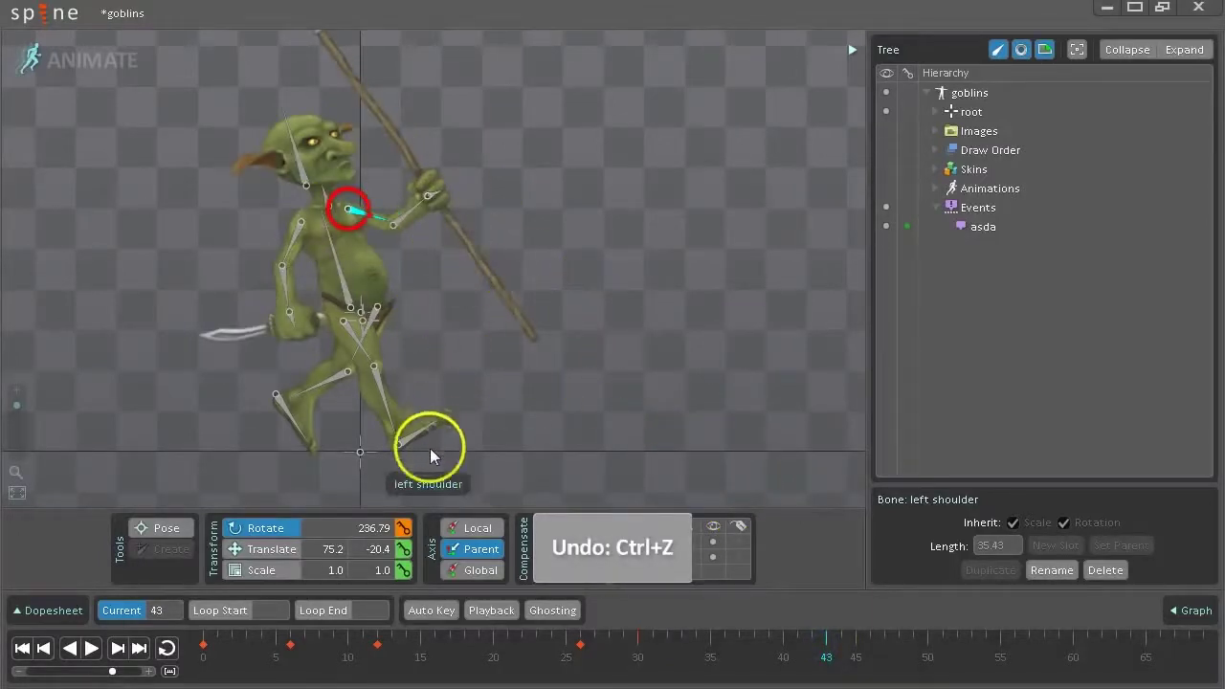